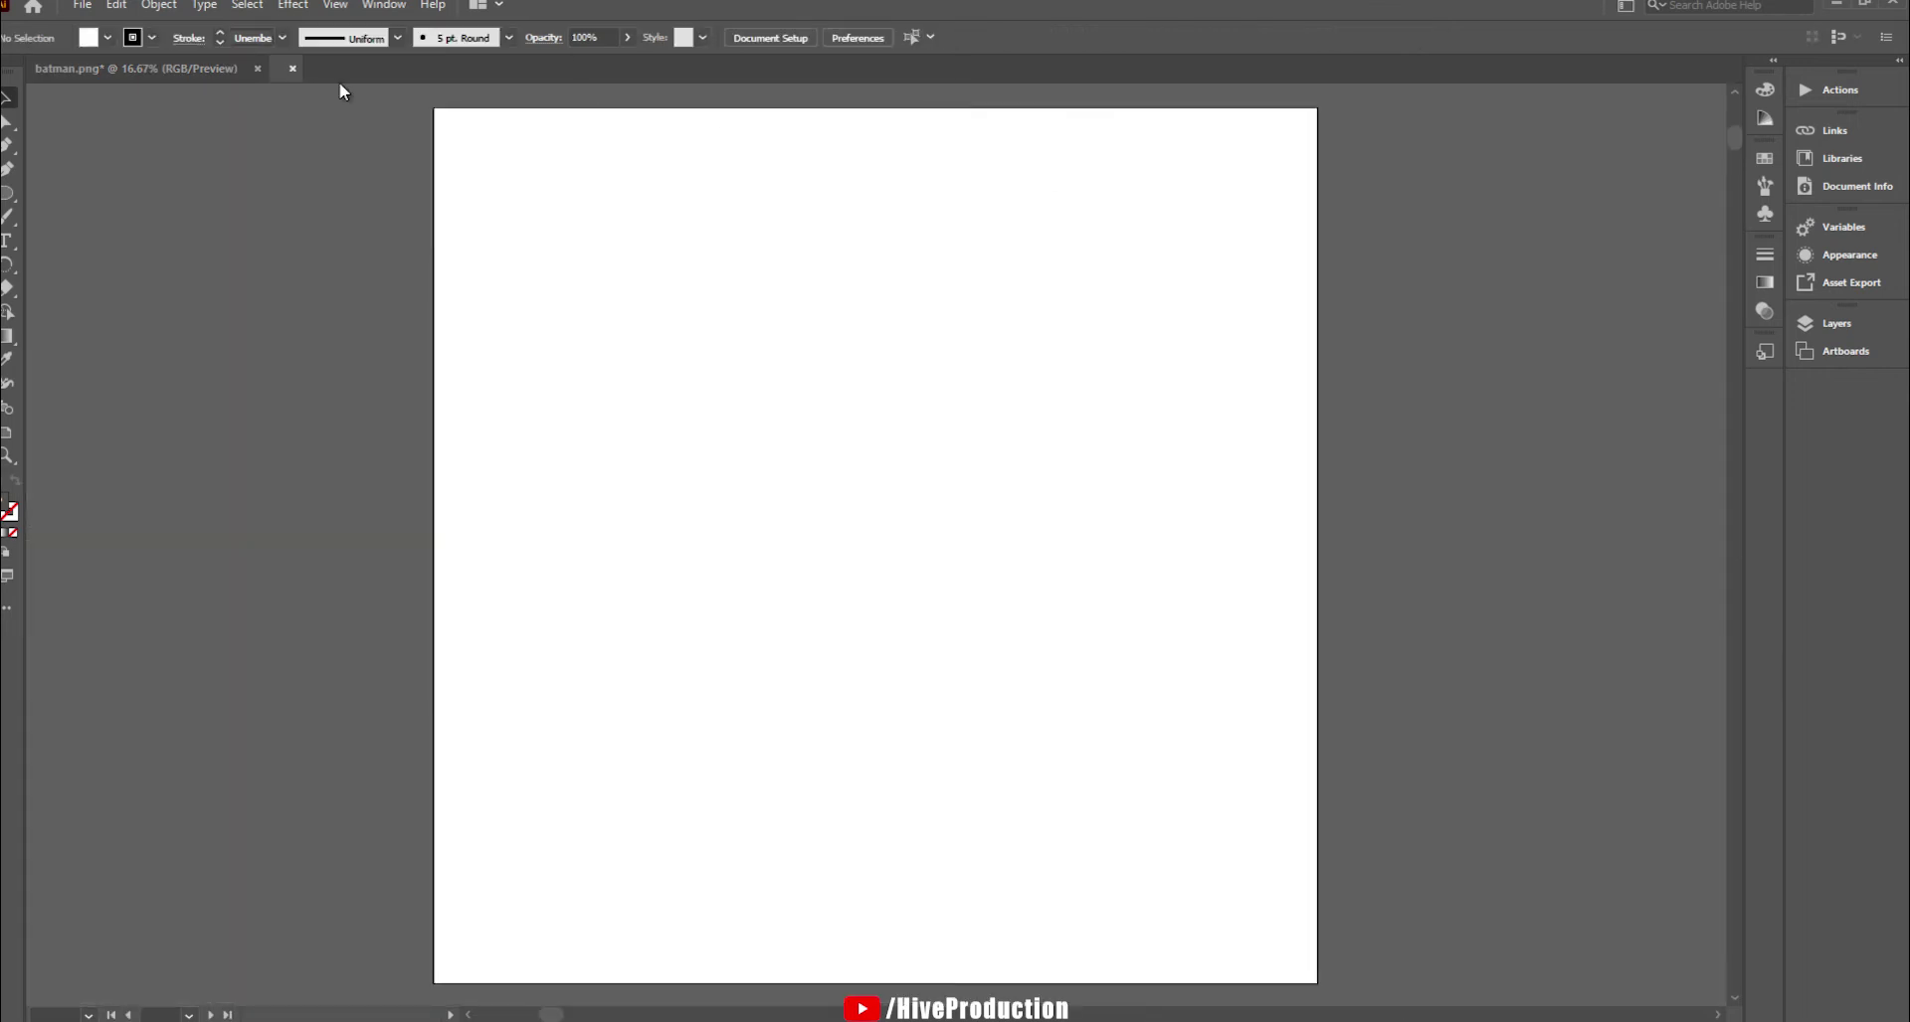
- In the batman.png document, enlarge the Batman logo image to about 31.16 × 18.46 in
{"action": "left_click", "coordinate": [171, 69]}
{"action": "left_click_drag", "start_coordinate": [672, 565], "coordinate": [1009, 756]}
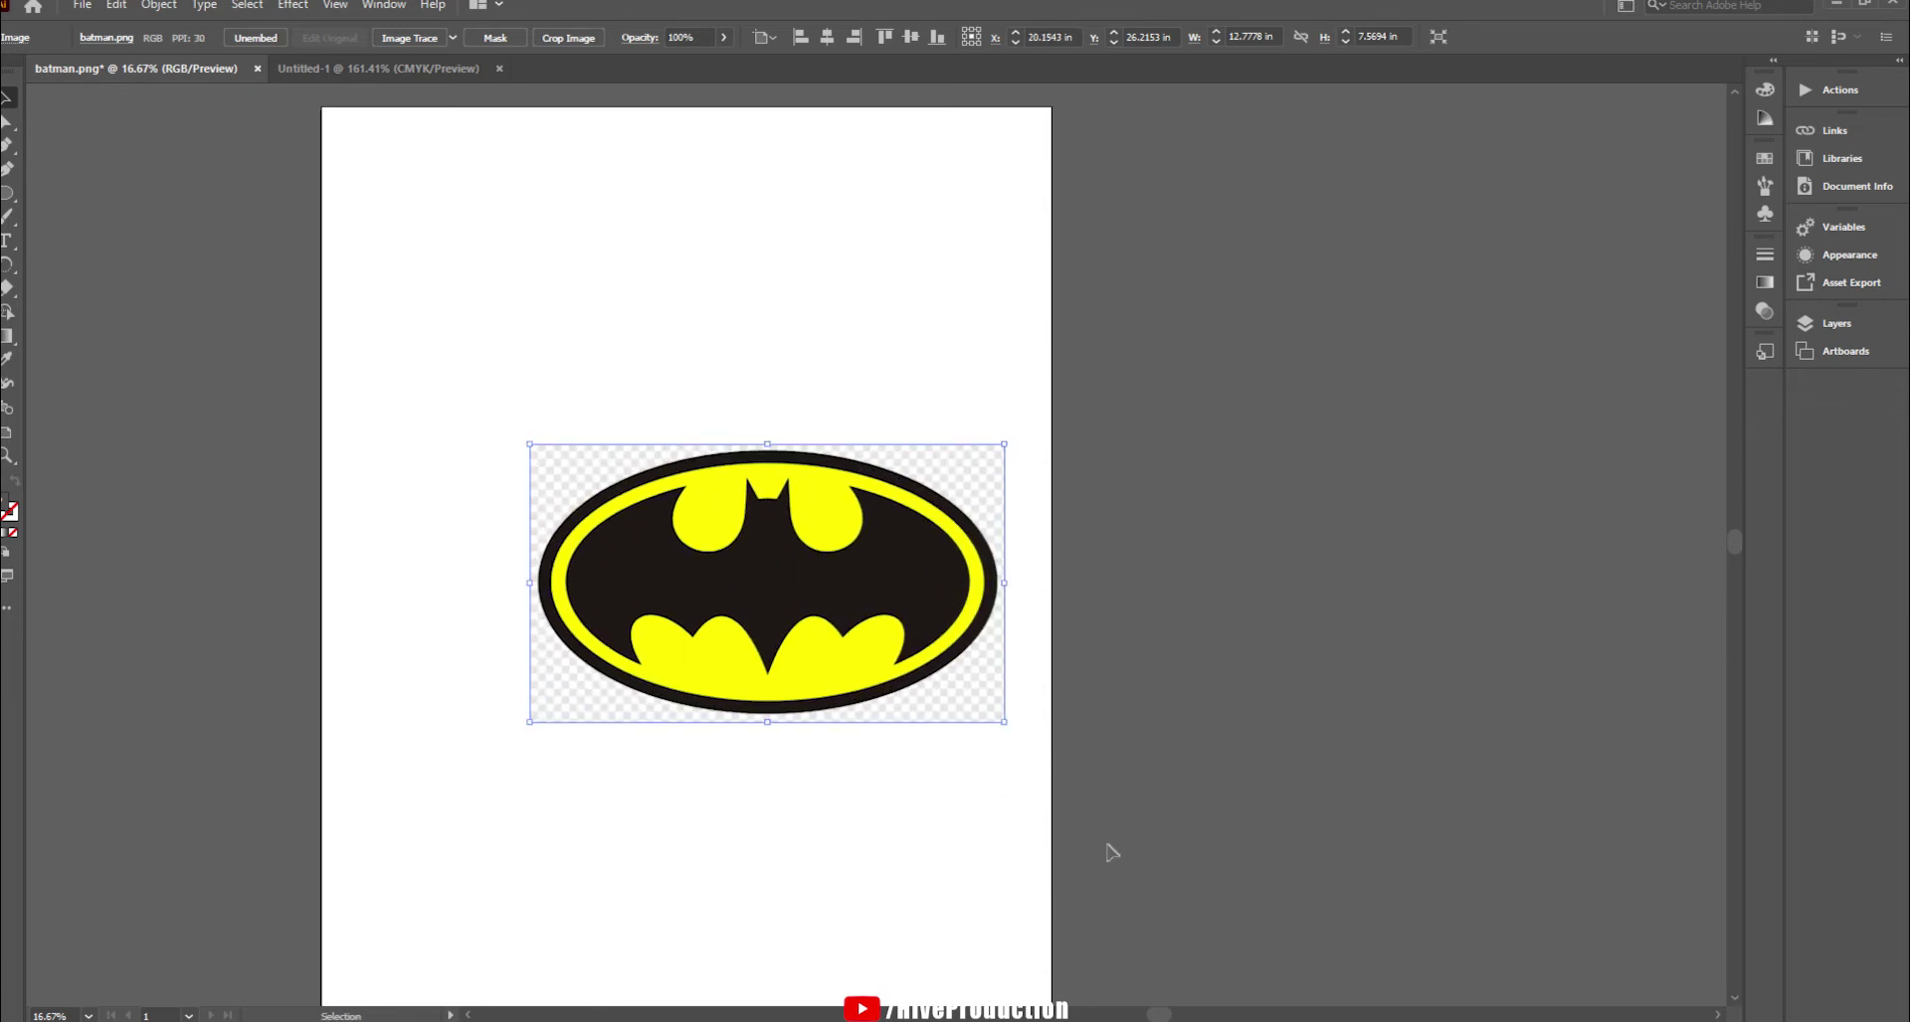
{"action": "left_click_drag", "start_coordinate": [734, 628], "coordinate": [710, 598]}
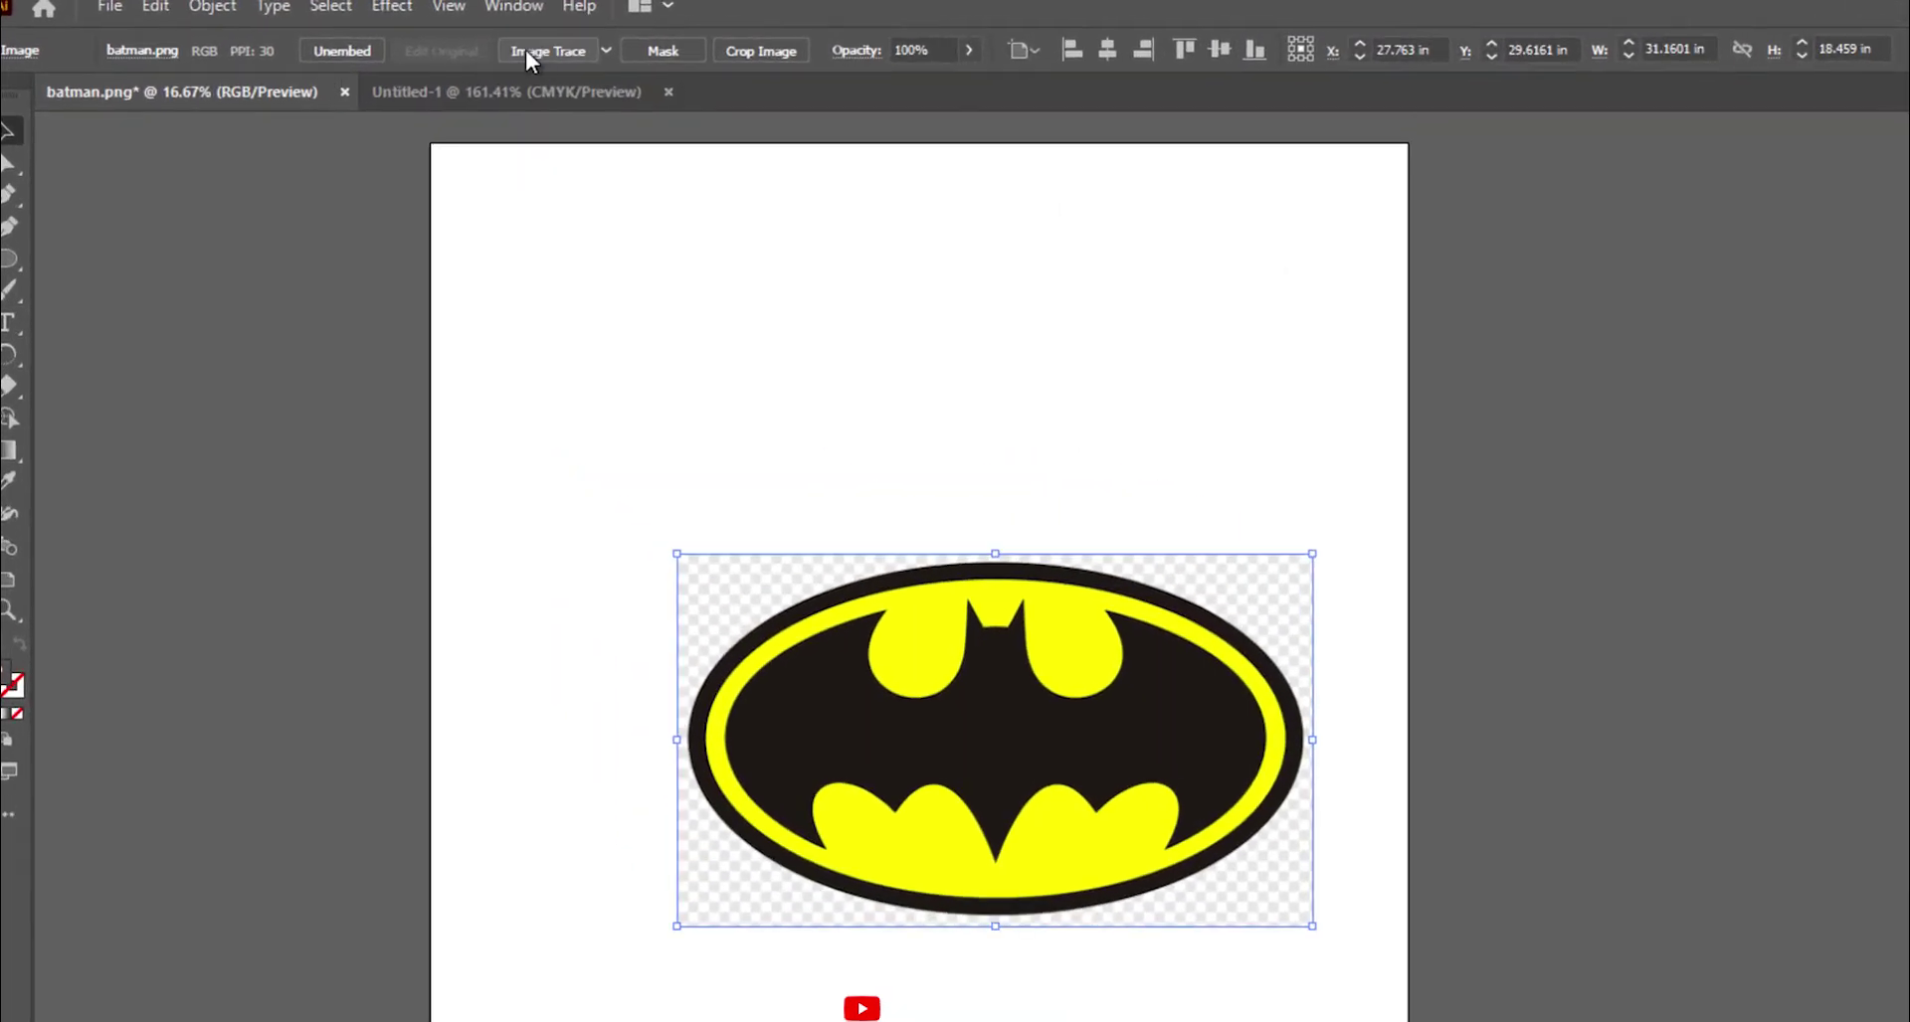
- Convert the logo image to vector paths with Image Trace at the default preset and expand the tracing
{"action": "left_click_drag", "start_coordinate": [483, 26], "coordinate": [615, 73]}
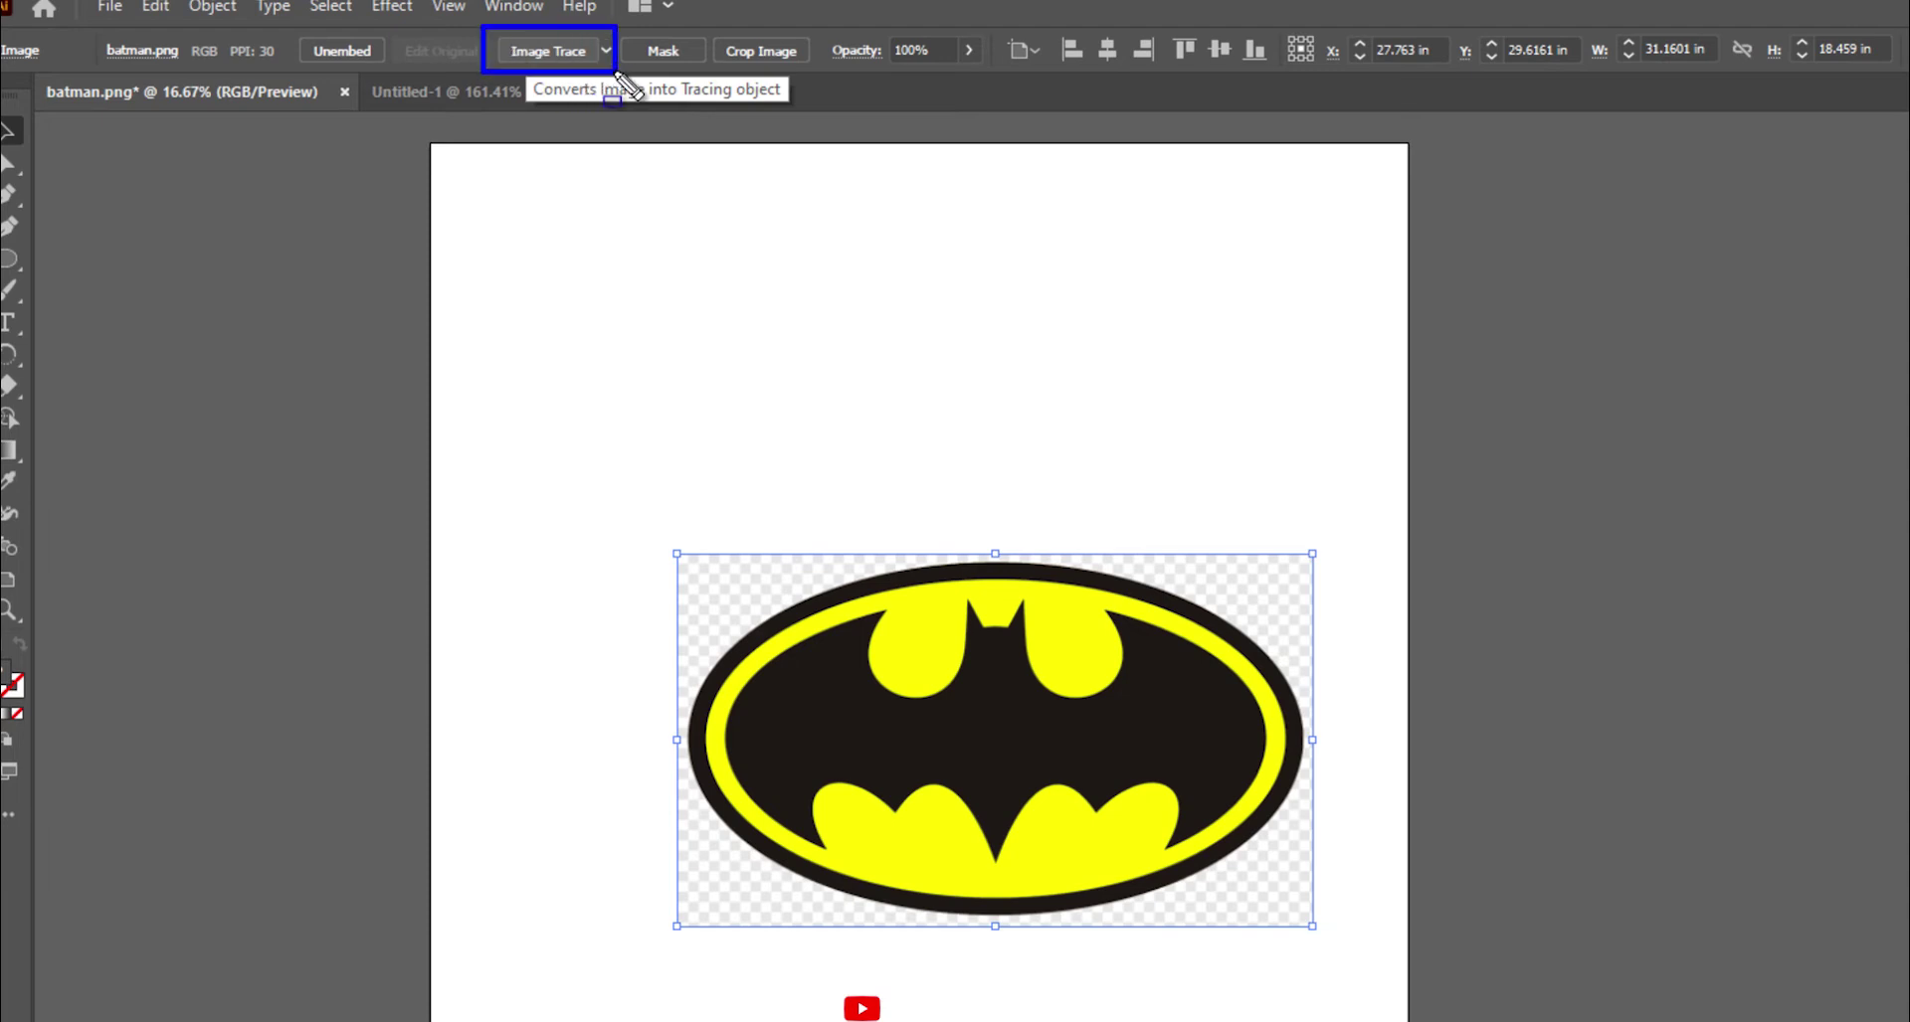
{"action": "left_click", "coordinate": [545, 52]}
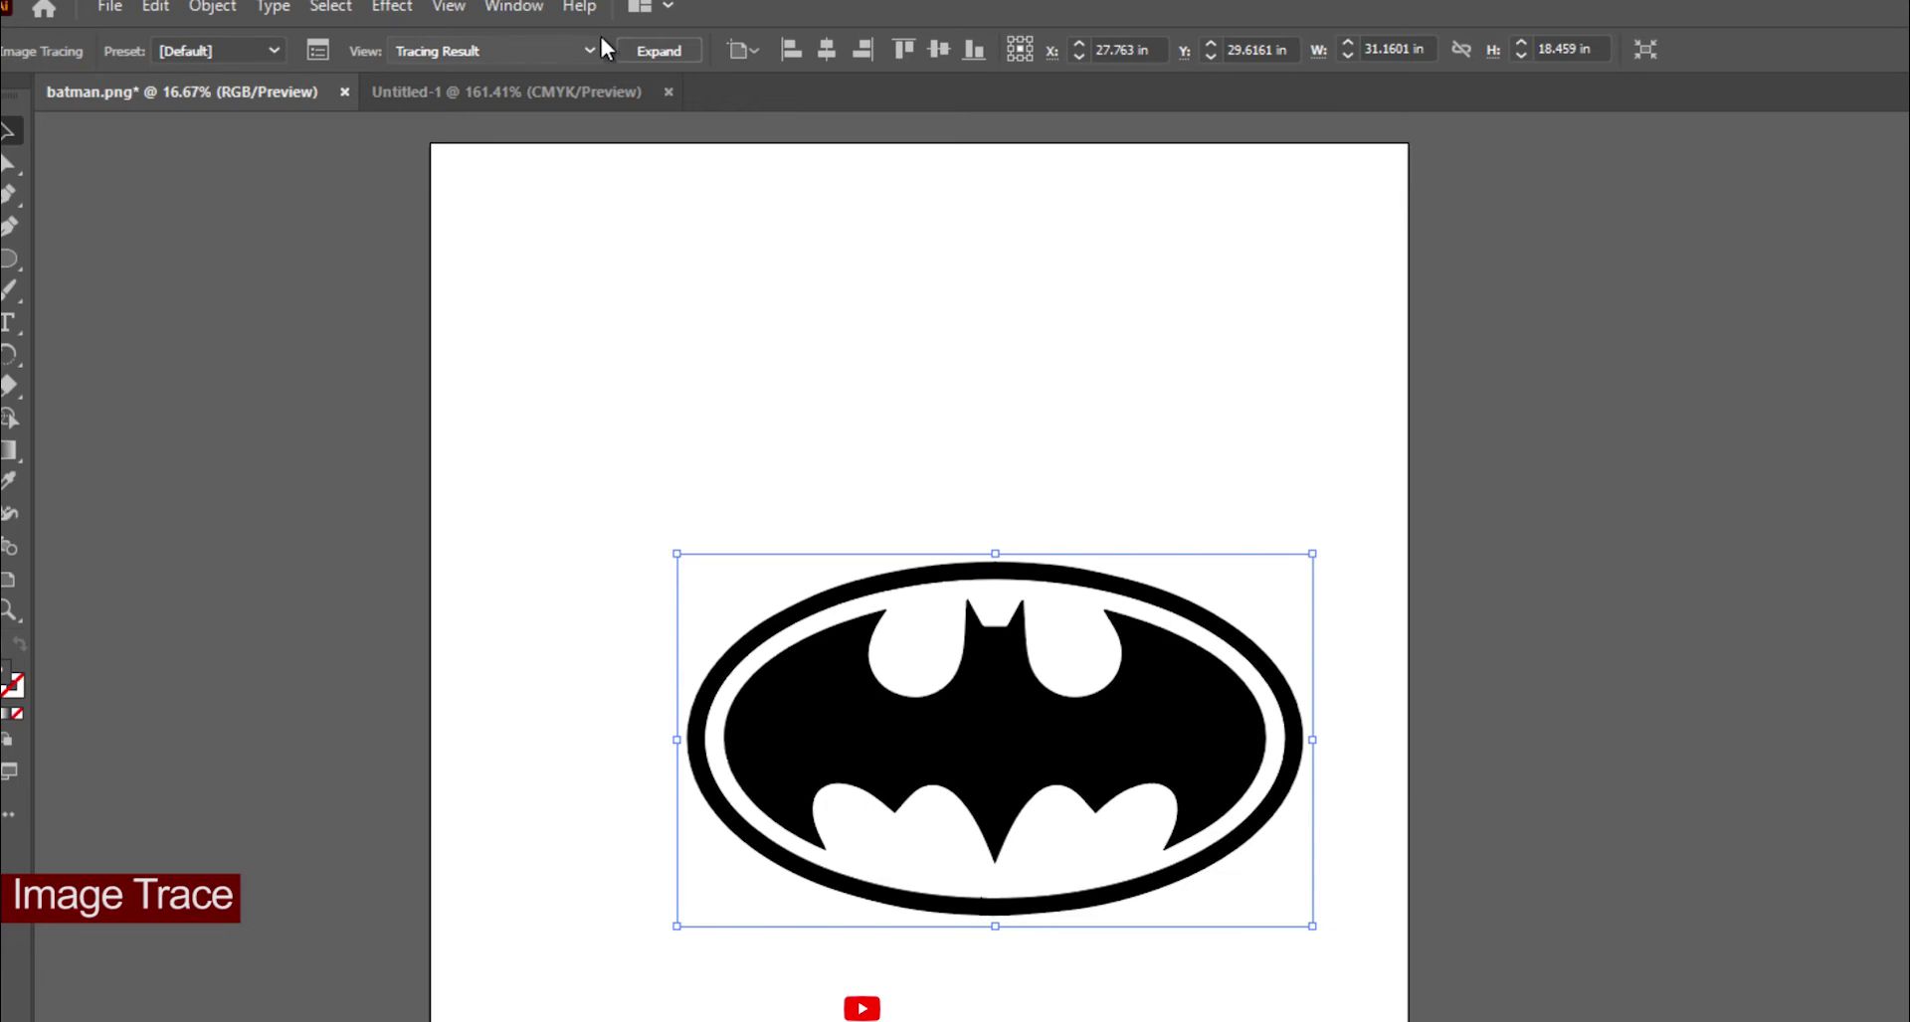
{"action": "key", "text": "ctrl+shift+s"}
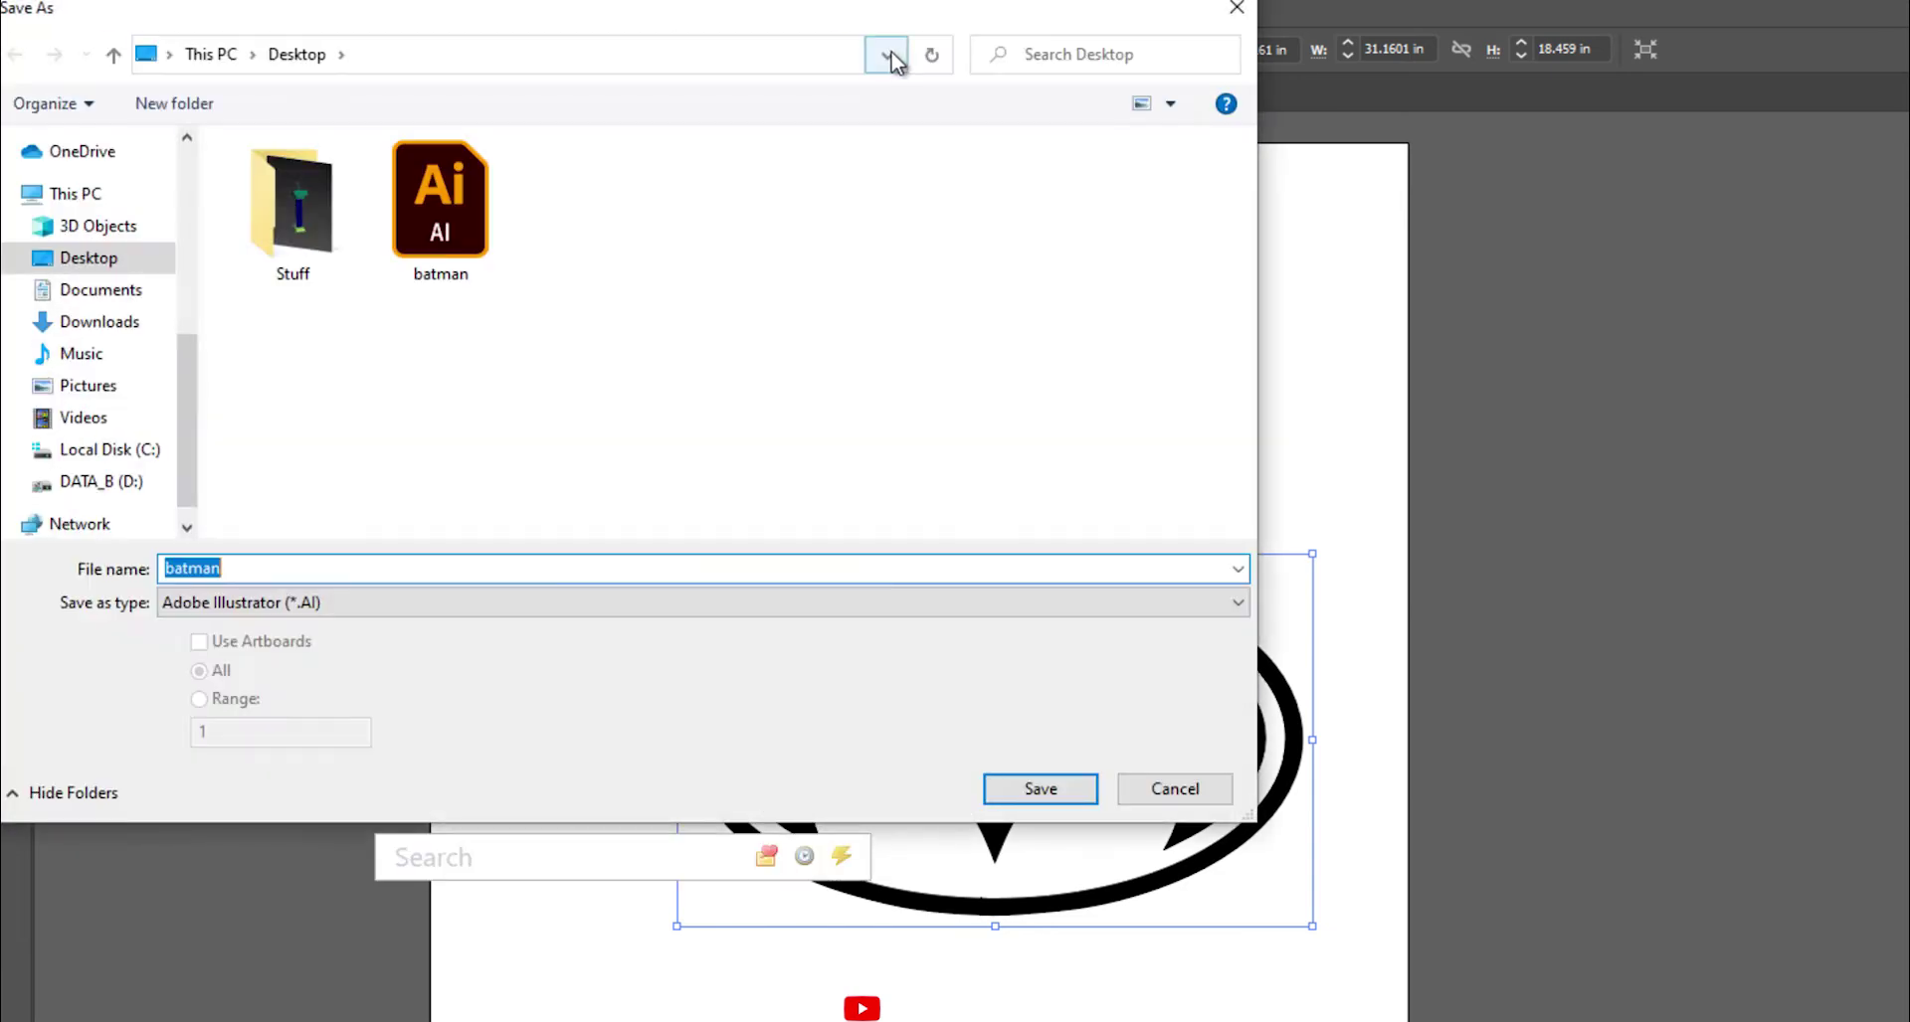
{"action": "key", "text": "Escape"}
{"action": "left_click_drag", "start_coordinate": [593, 17], "coordinate": [720, 79]}
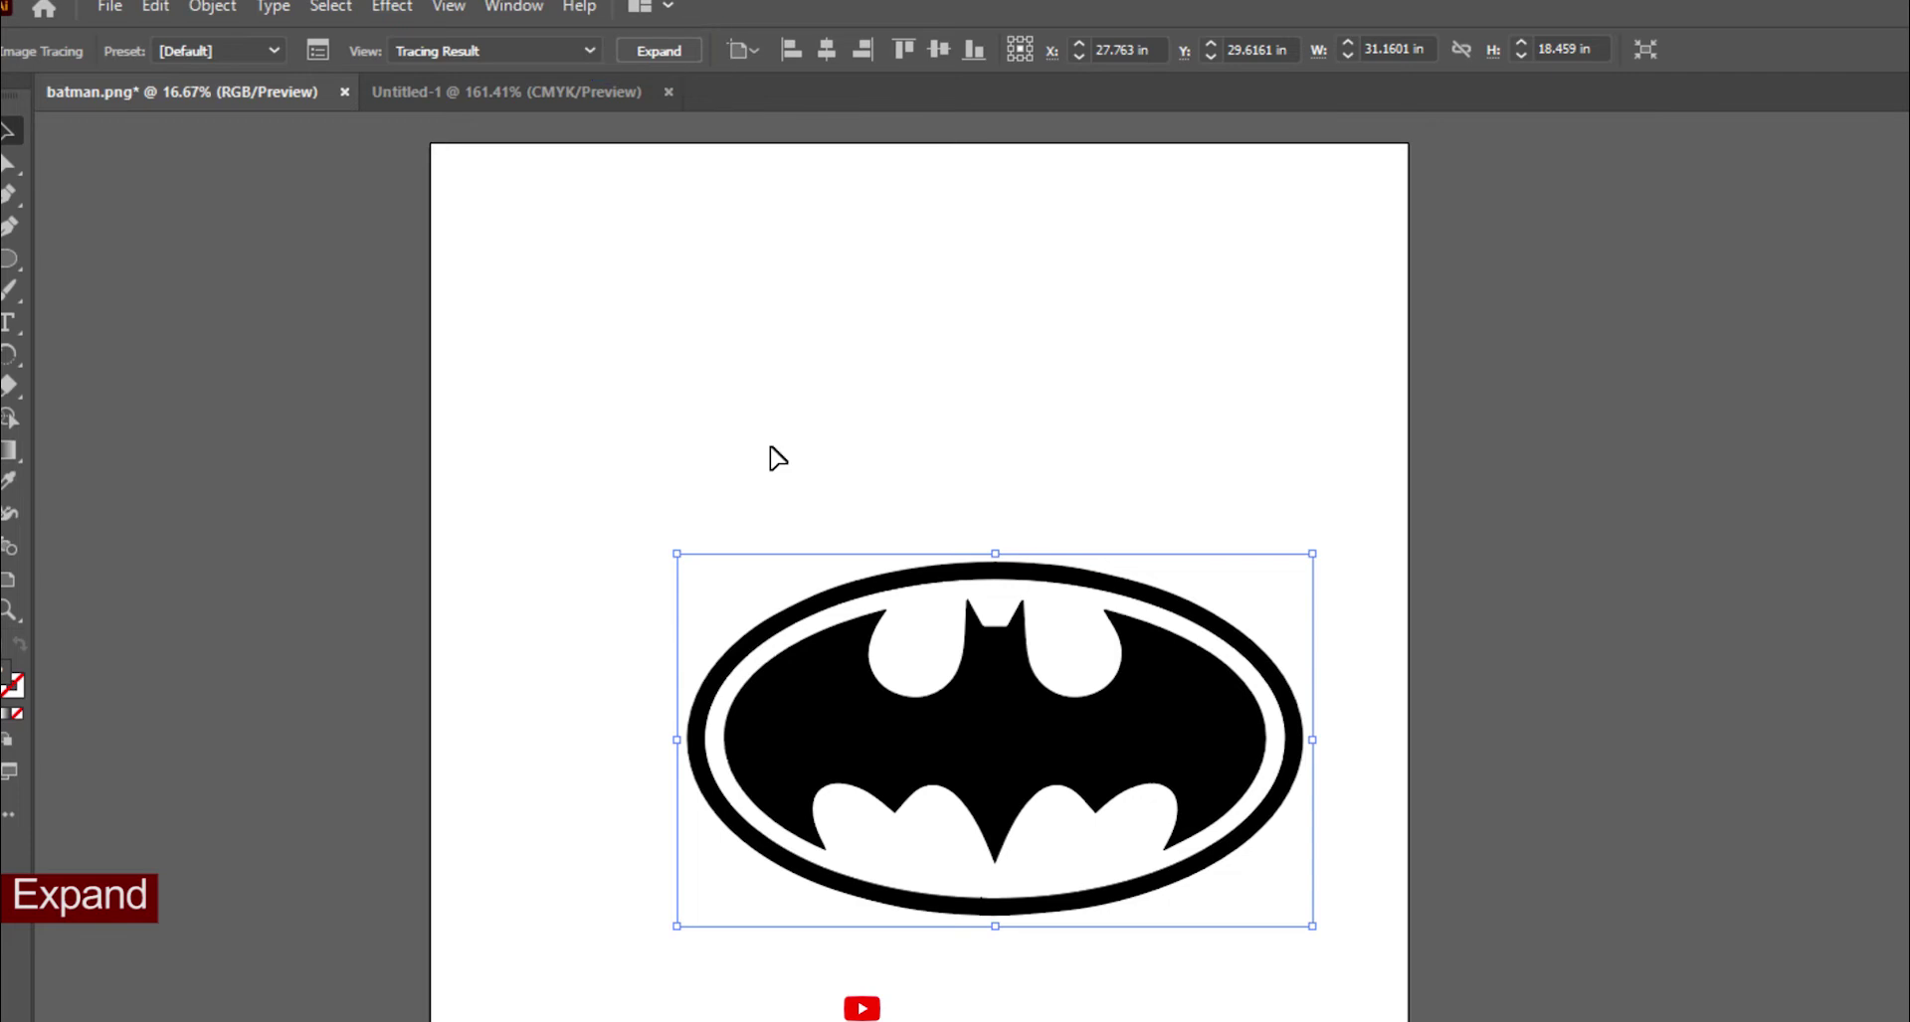
{"action": "left_click", "coordinate": [659, 51]}
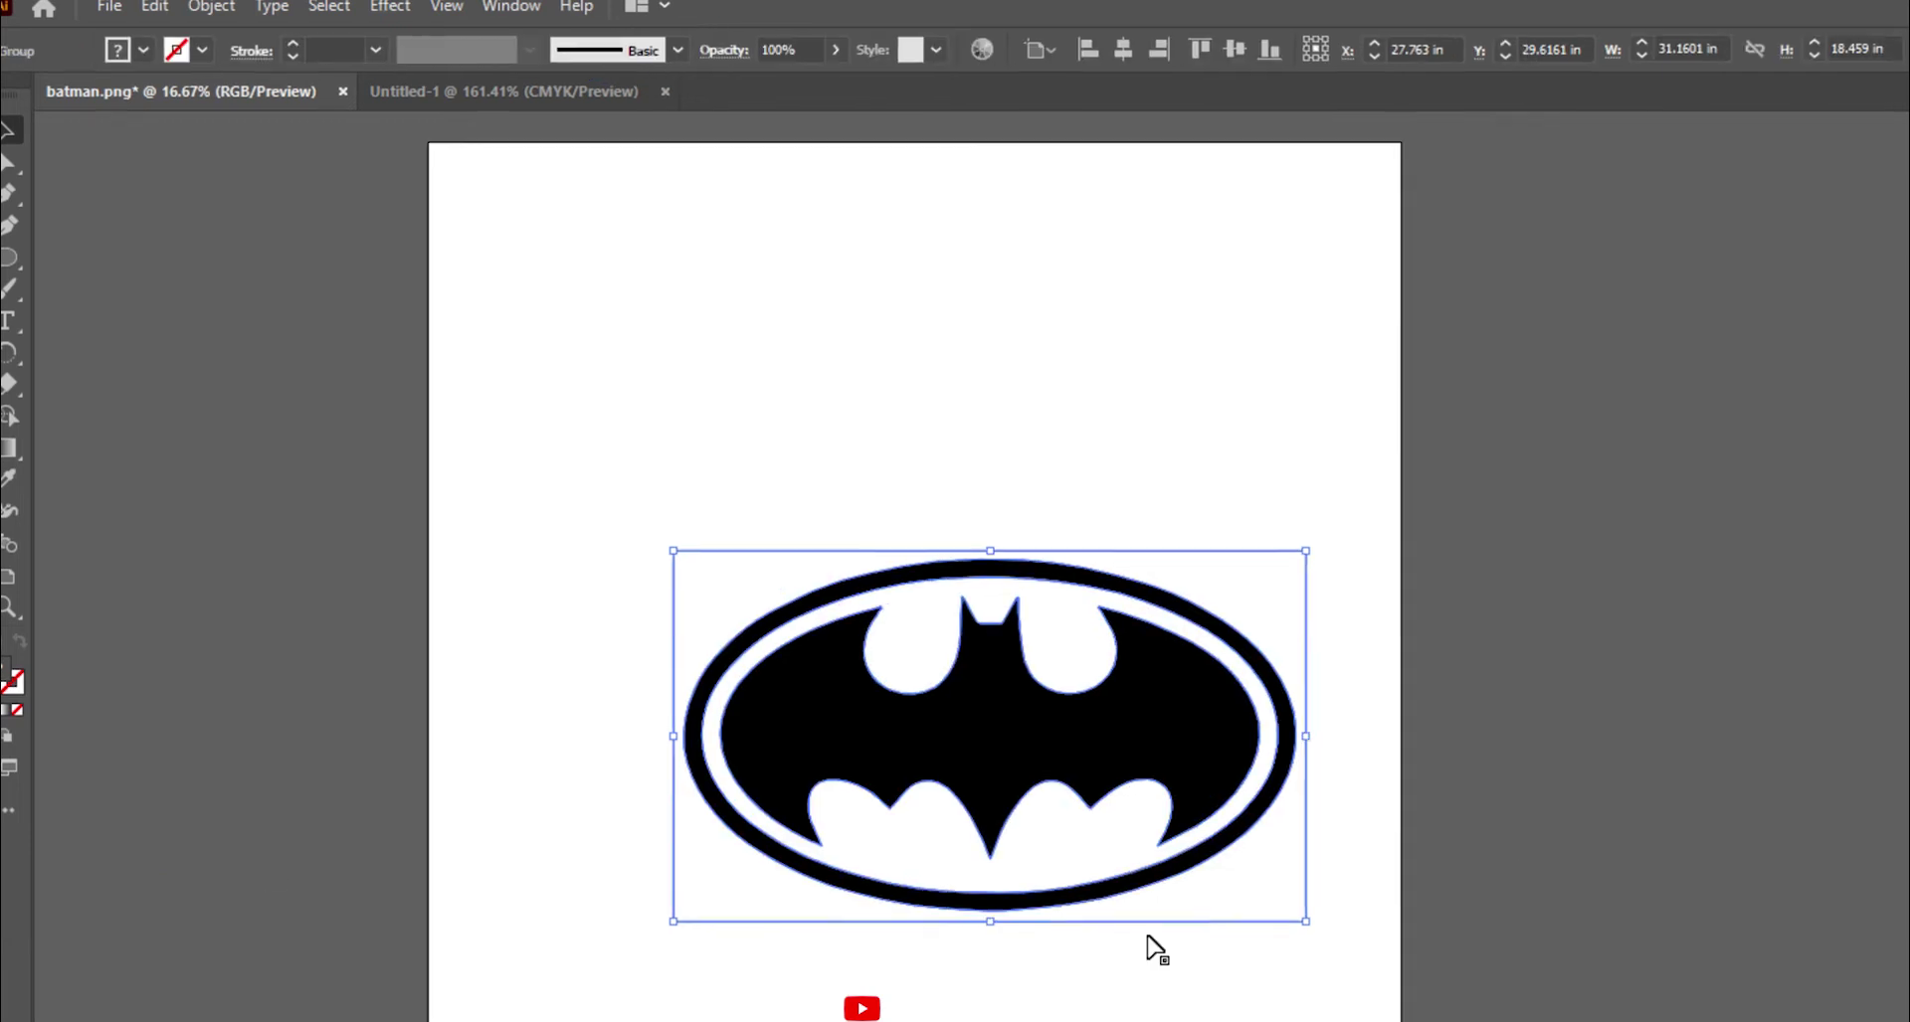
- Move the traced logo off the artboard, then isolate its group and delete the white inner shape and white background
{"action": "left_click_drag", "start_coordinate": [1028, 759], "coordinate": [1656, 610]}
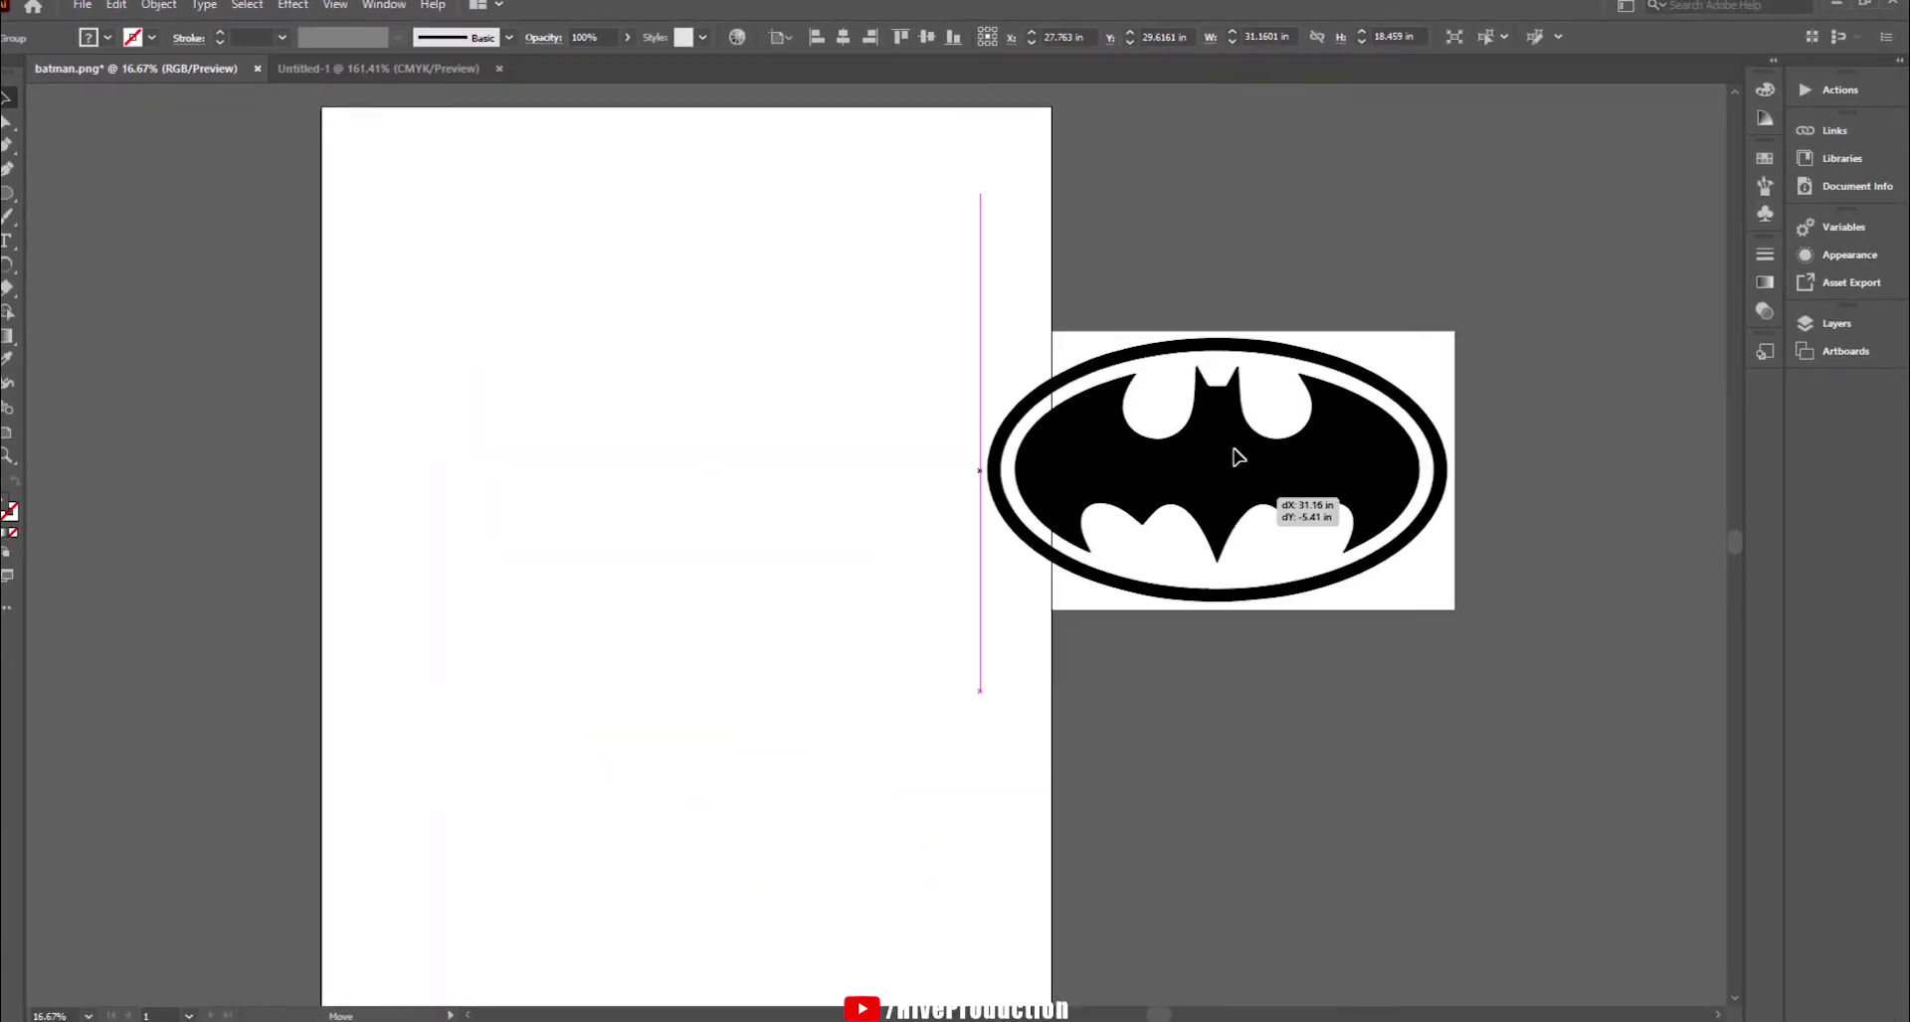
{"action": "left_click_drag", "start_coordinate": [1236, 456], "coordinate": [1385, 448]}
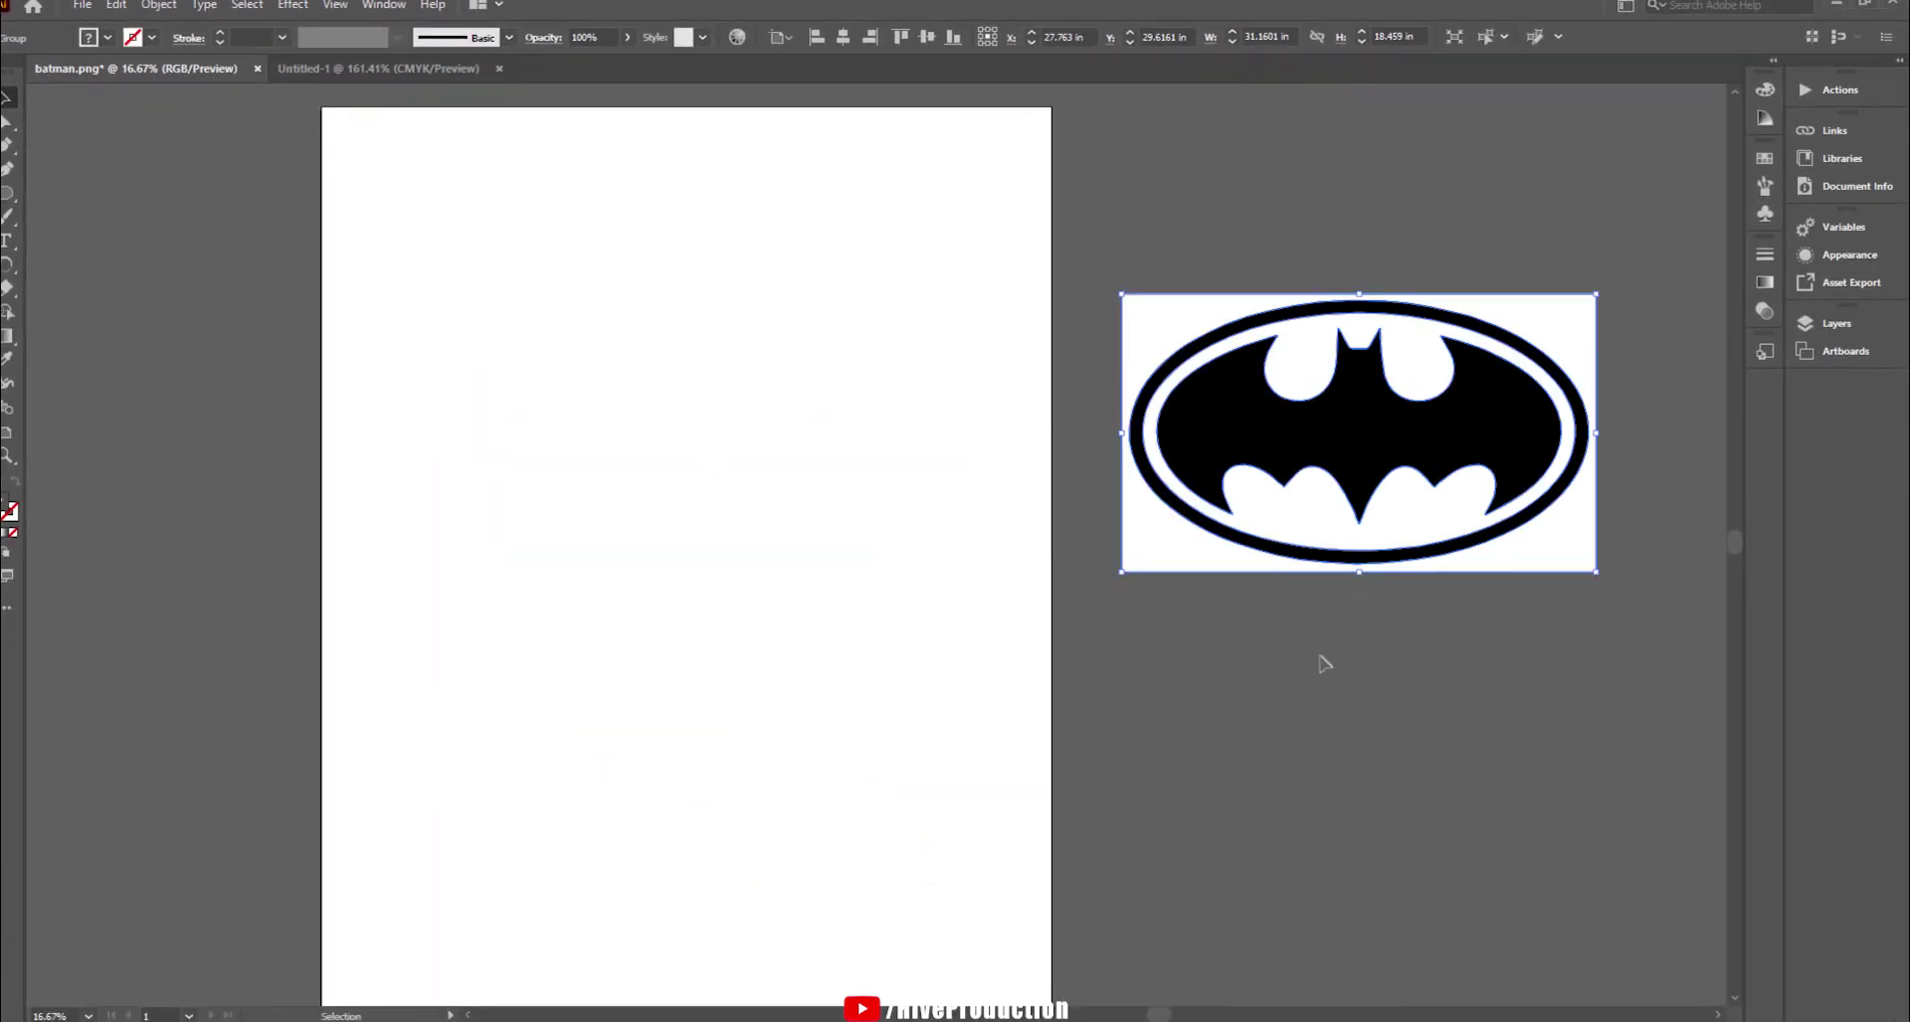
{"action": "double_click", "coordinate": [1304, 511]}
{"action": "mouse_move", "coordinate": [1273, 560]}
{"action": "left_mouse_down"}
{"action": "mouse_move", "coordinate": [1244, 839]}
{"action": "mouse_move", "coordinate": [1219, 844]}
{"action": "mouse_move", "coordinate": [1323, 847]}
{"action": "left_mouse_up"}
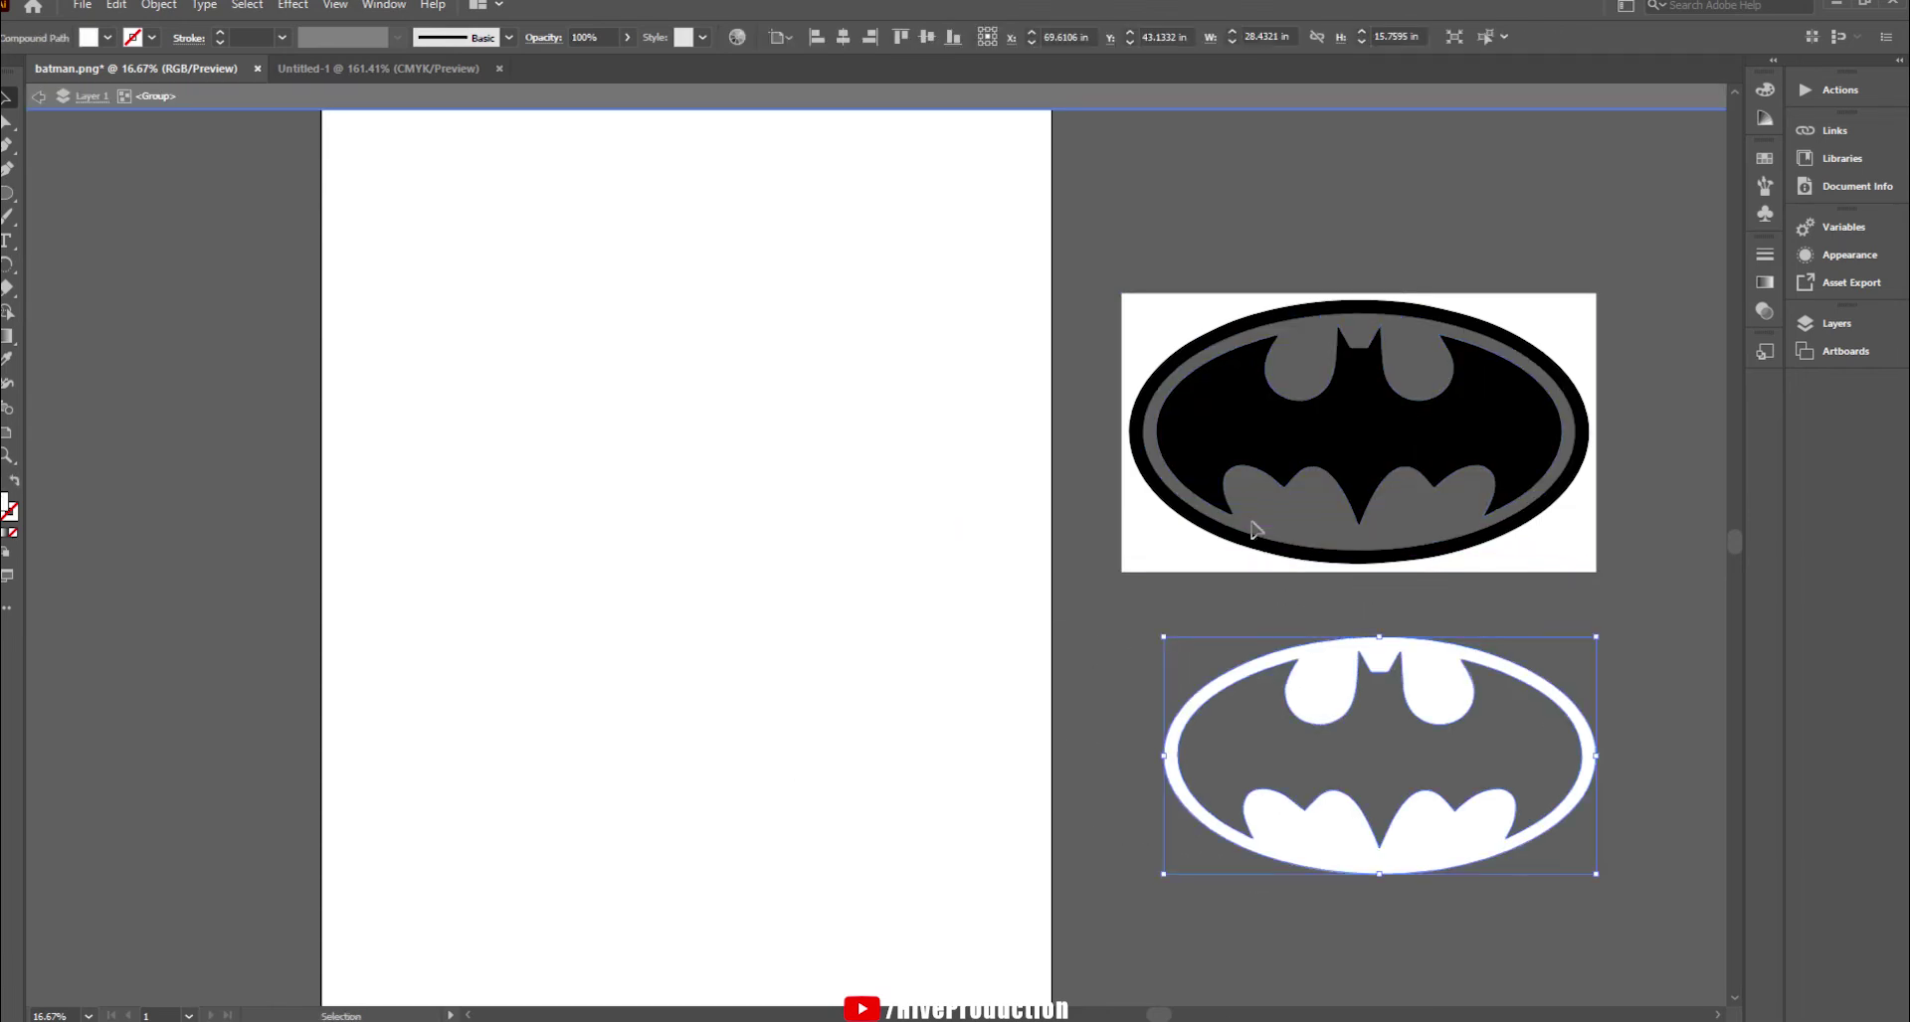
{"action": "left_click_drag", "start_coordinate": [1185, 554], "coordinate": [343, 736]}
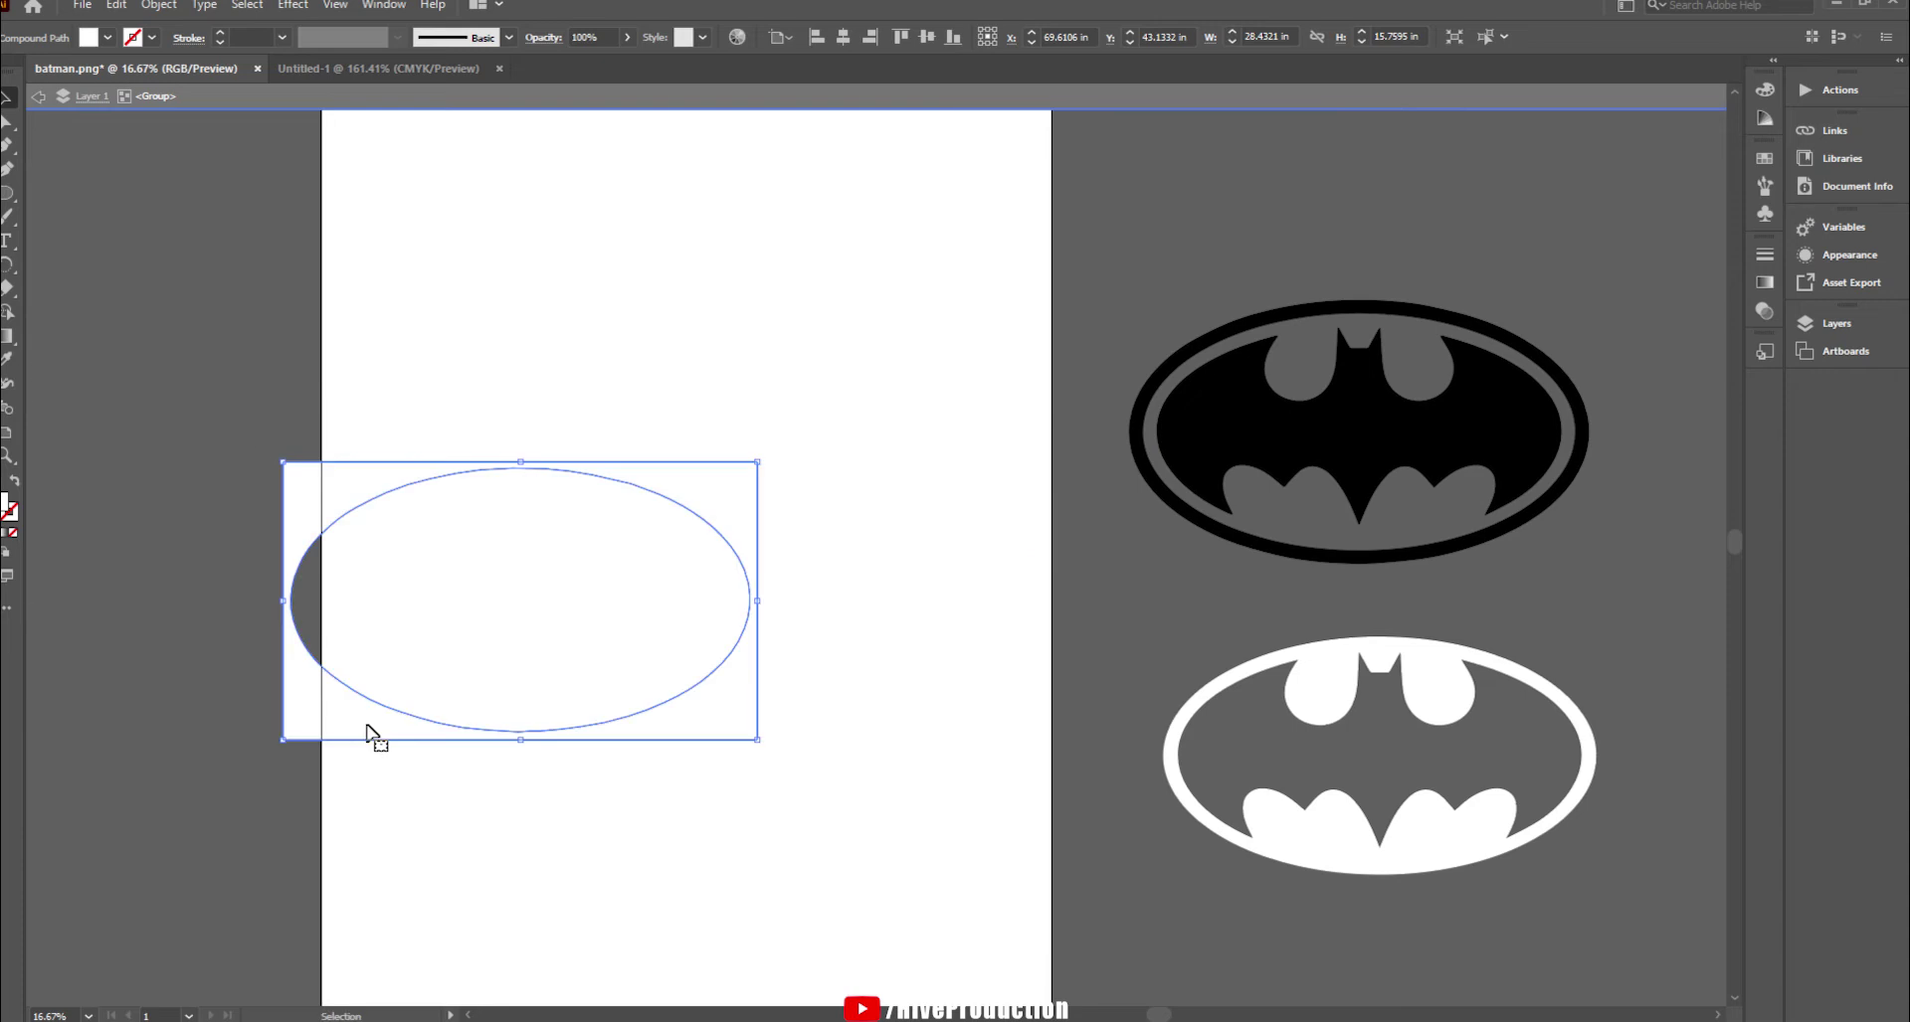
{"action": "key", "text": "Delete"}
{"action": "left_click", "coordinate": [1367, 781]}
{"action": "key", "text": "Delete"}
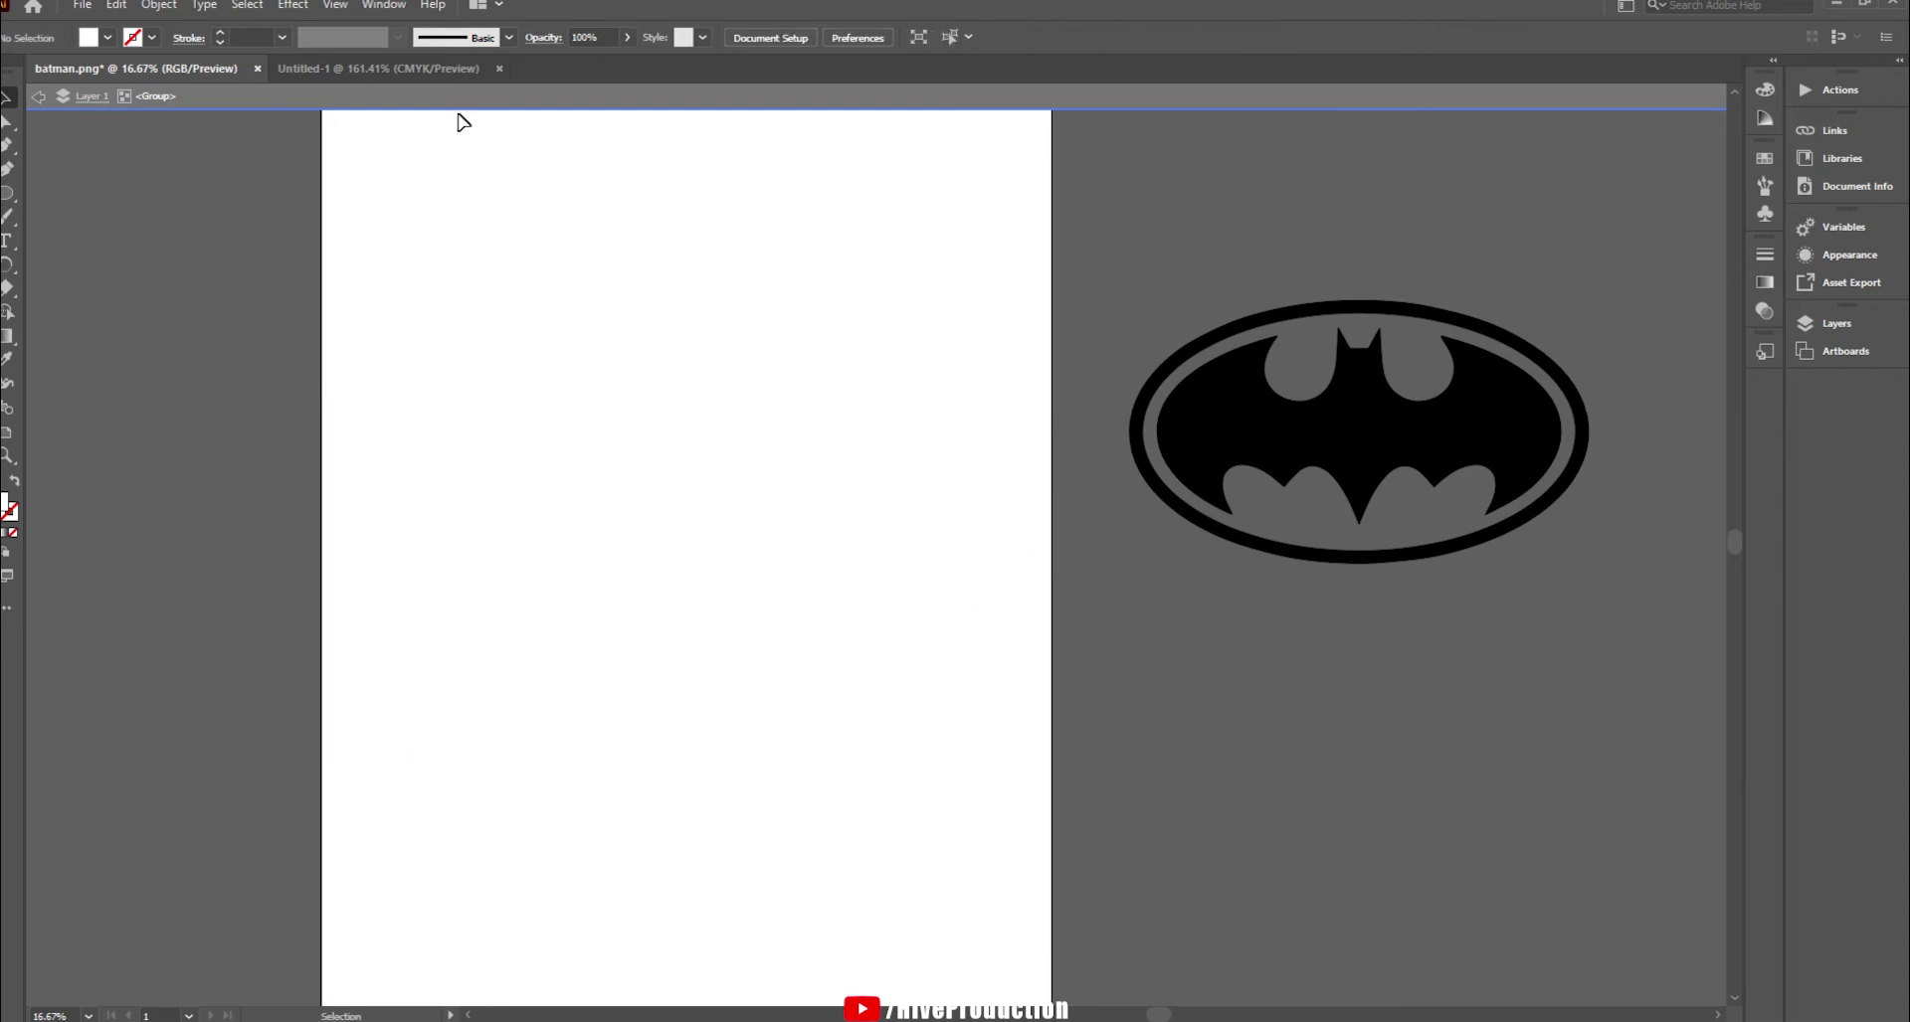
- Leave group isolation, copy the black logo group and paste it into the Untitled-1 document
{"action": "key", "text": "Escape"}
{"action": "left_click", "coordinate": [1334, 469]}
{"action": "left_click_drag", "start_coordinate": [1268, 328], "coordinate": [1230, 315]}
{"action": "key", "text": "a"}
{"action": "key", "text": "v"}
{"action": "key", "text": "ctrl+Tab"}
{"action": "key", "text": "a"}
{"action": "key", "text": "ctrl+v"}
{"action": "key", "text": "ctrl+minus"}
{"action": "key", "text": "ctrl+minus"}
{"action": "key", "text": "ctrl+minus"}
{"action": "key", "text": "ctrl+minus"}
{"action": "key", "text": "ctrl+minus"}
{"action": "key", "text": "v"}
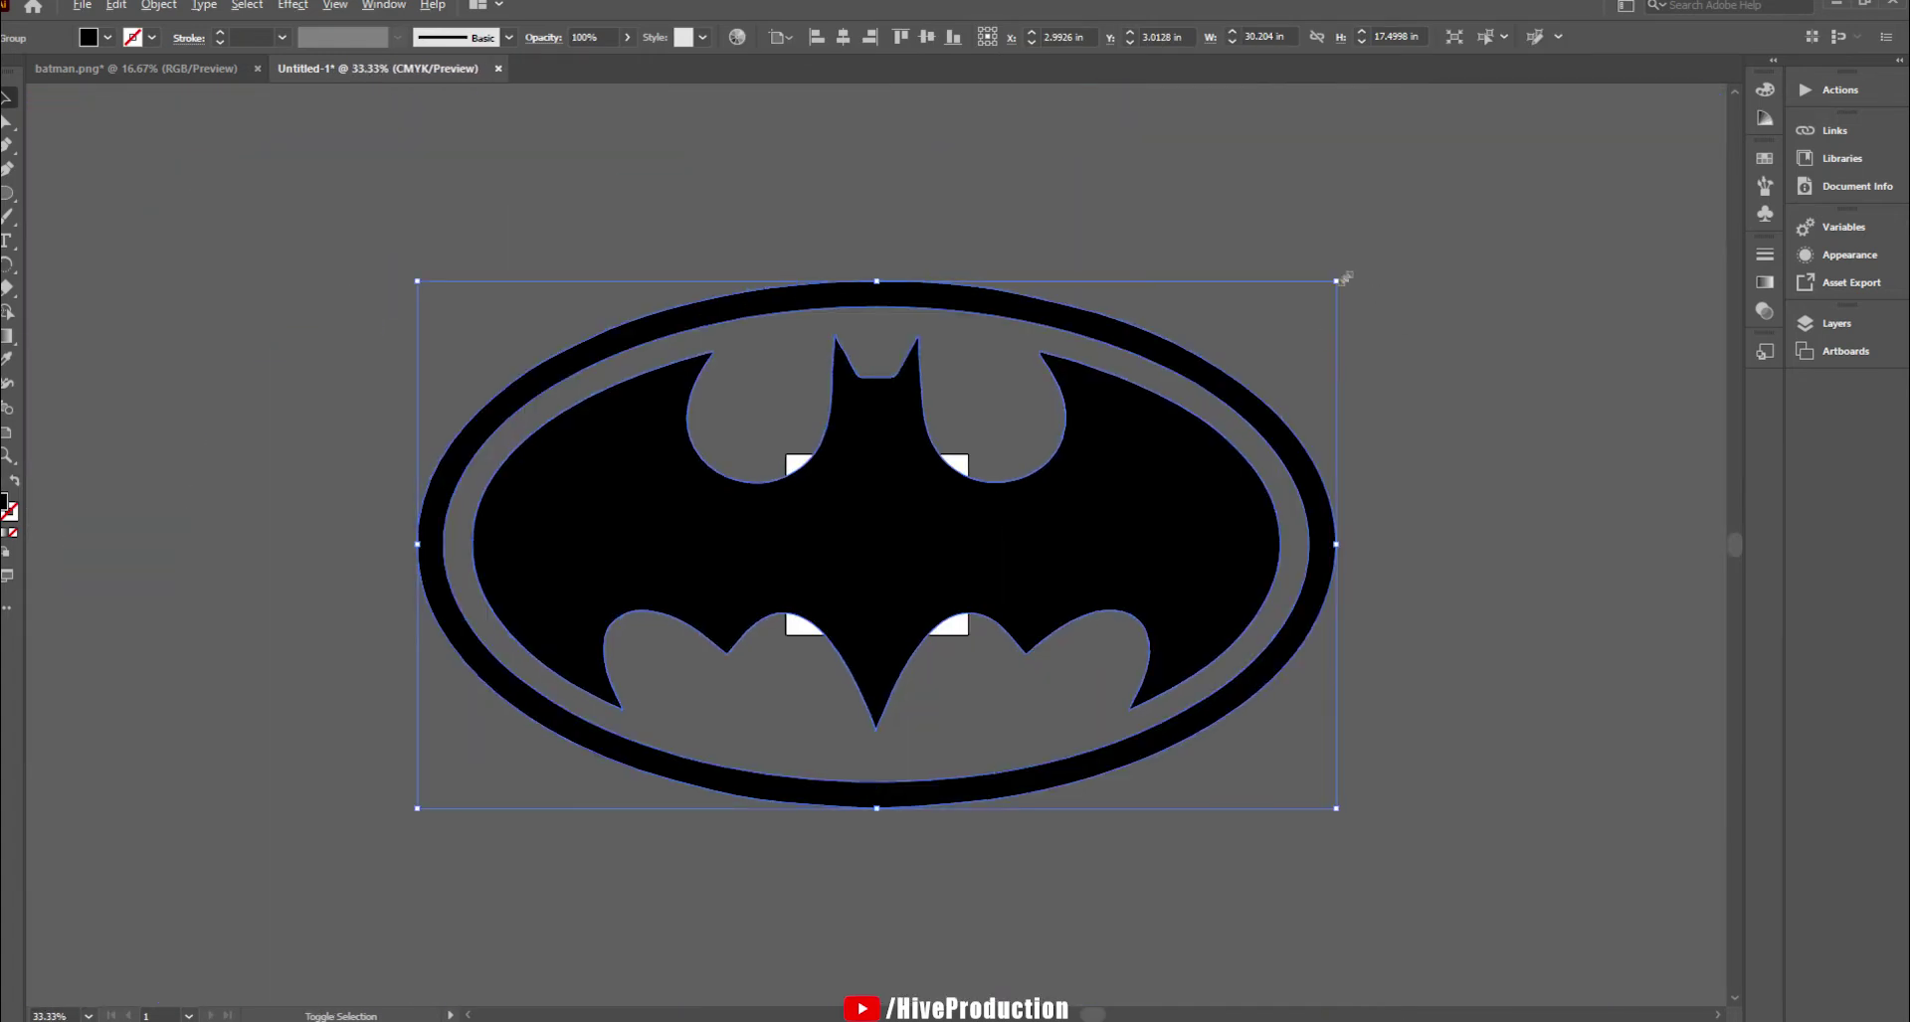
- Scale the pasted logo down proportionally about its centre to about 4.11 in wide so it fits the artboard
{"action": "left_click_drag", "start_coordinate": [1324, 289], "coordinate": [940, 509], "text": "alt+shift"}
{"action": "left_click", "coordinate": [1127, 498]}
{"action": "left_click", "coordinate": [916, 552]}
{"action": "key", "text": "a"}
{"action": "key", "text": "ctrl+0"}
{"action": "left_click", "coordinate": [1479, 620]}
{"action": "left_click", "coordinate": [889, 658]}
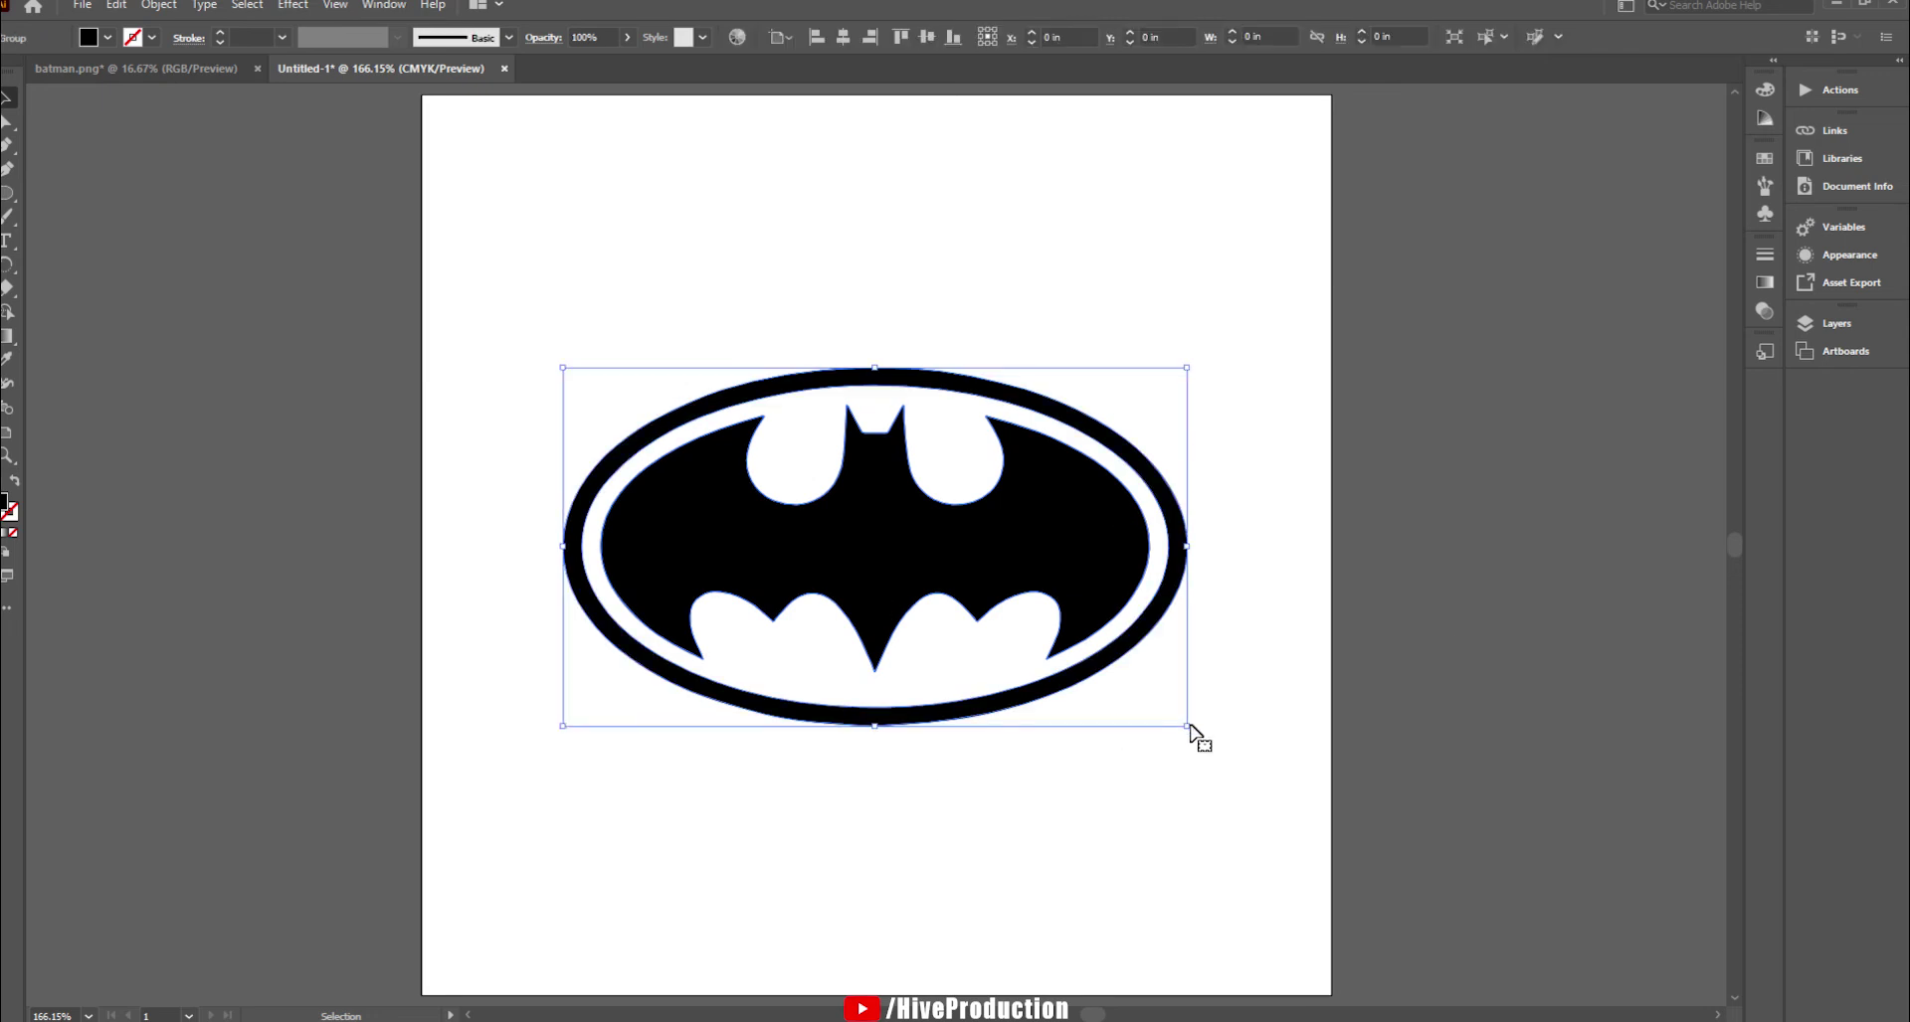
- Isolate the logo group and move the bat shape straight down below the oval ring
{"action": "double_click", "coordinate": [888, 565]}
{"action": "left_click_drag", "start_coordinate": [888, 565], "coordinate": [871, 864], "text": "shift"}
{"action": "scroll", "coordinate": [981, 668], "scroll_direction": "down", "scroll_amount": 1}
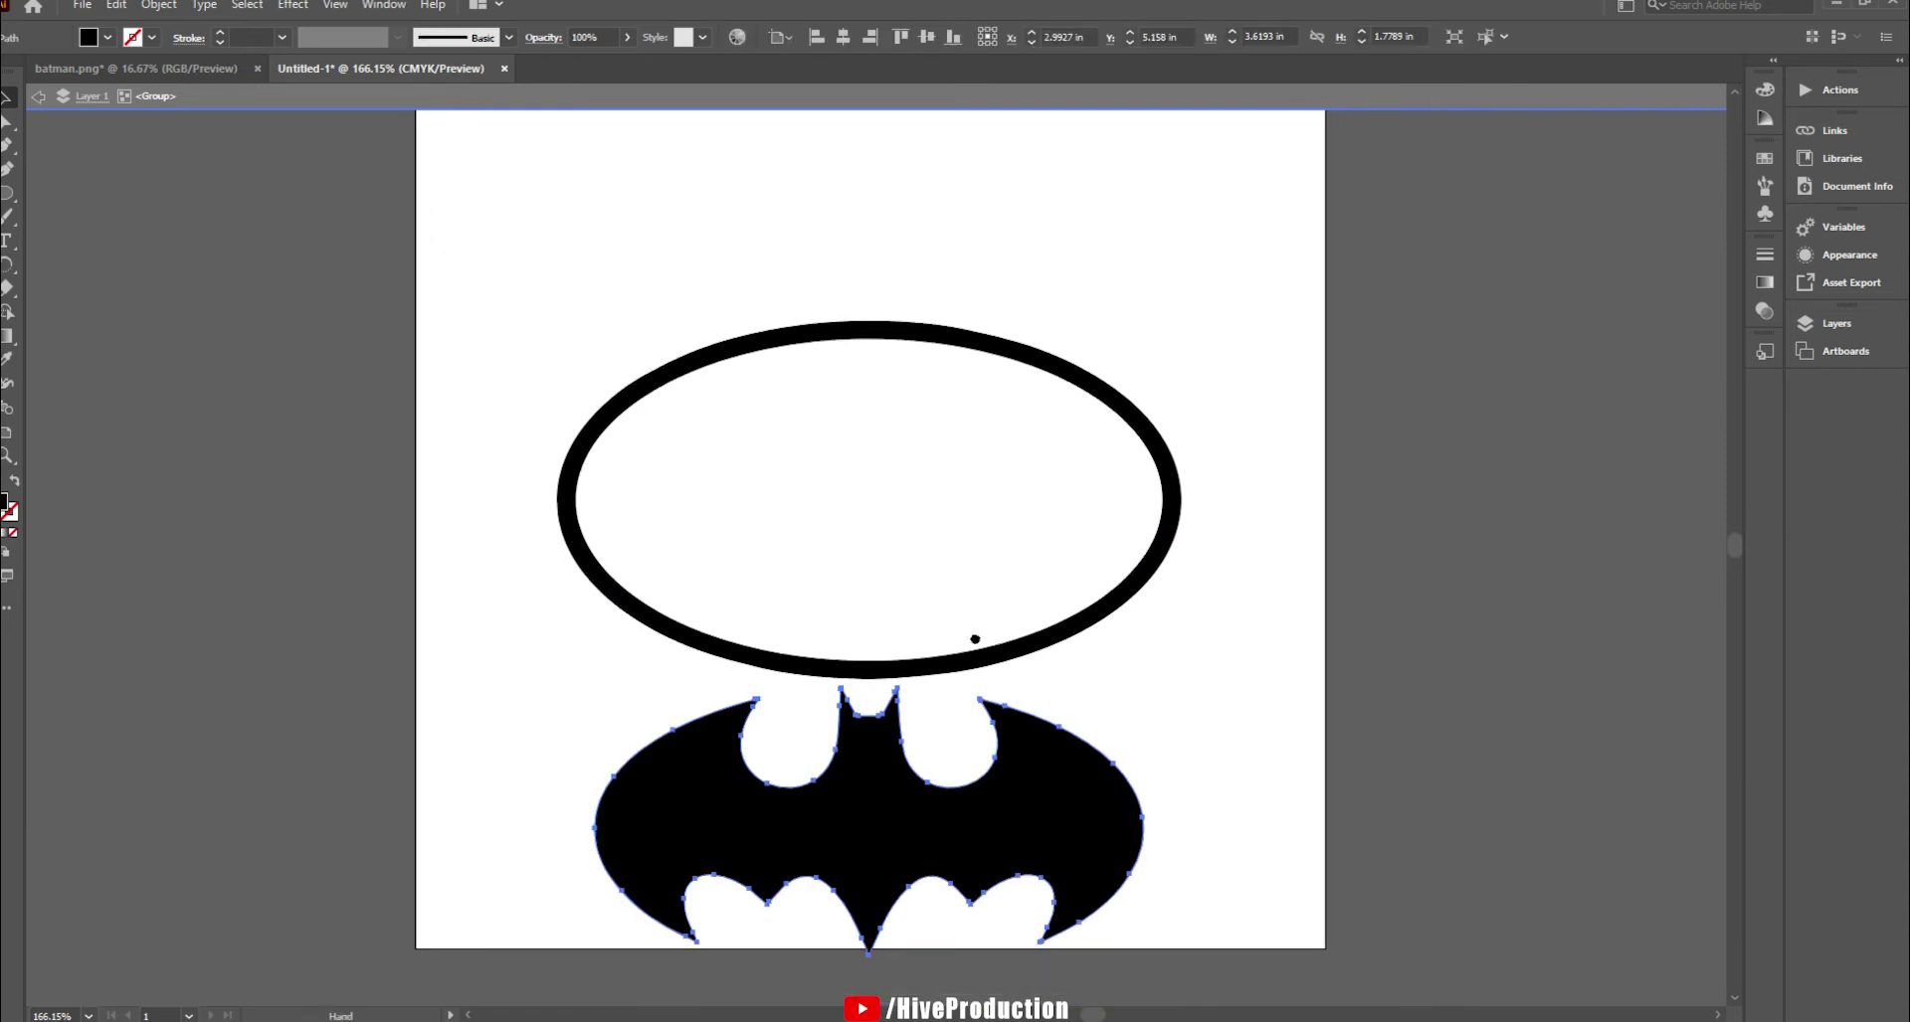
- Scale the ring and bat down together so both fit on the artboard, and leave group isolation
{"action": "key", "text": "ctrl+a"}
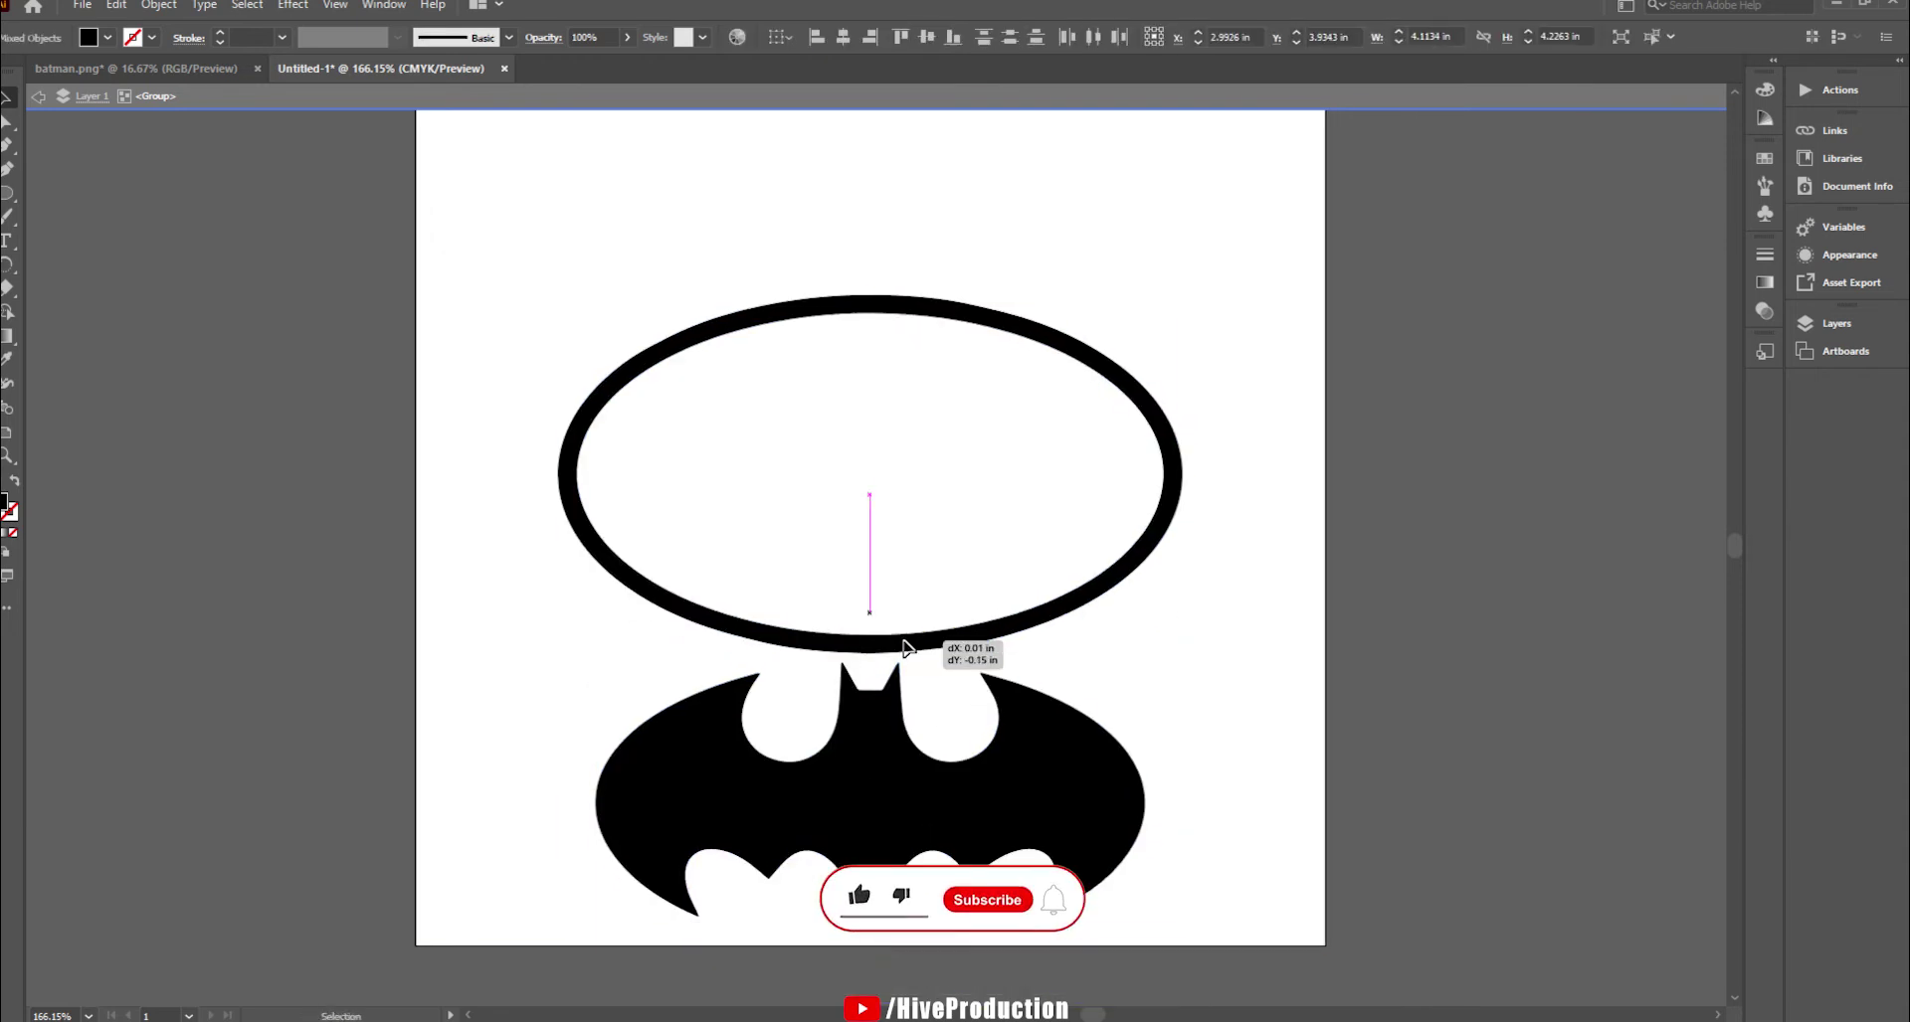
{"action": "left_click_drag", "start_coordinate": [1046, 507], "coordinate": [1028, 634]}
{"action": "key", "text": "v"}
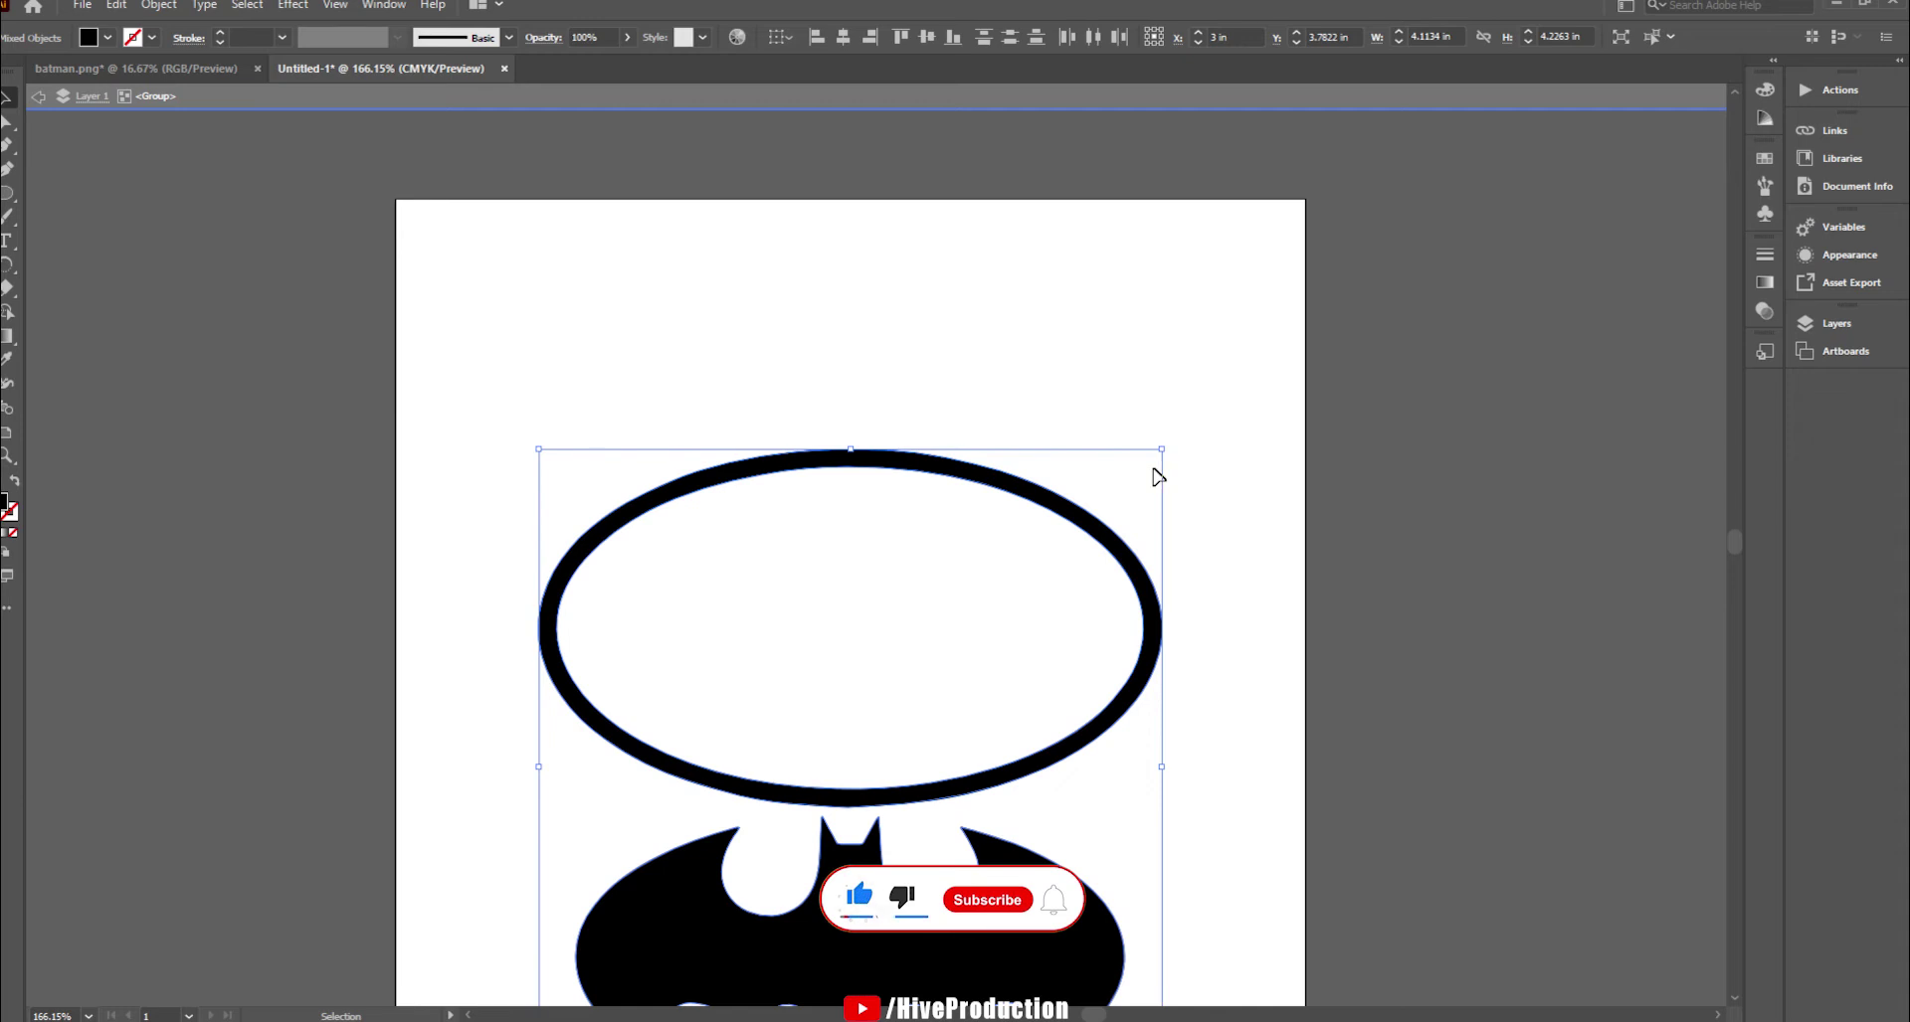
{"action": "left_click_drag", "start_coordinate": [1164, 448], "coordinate": [1117, 520]}
{"action": "key", "text": "ctrl+shift+a"}
{"action": "left_click_drag", "start_coordinate": [841, 933], "coordinate": [847, 818]}
{"action": "left_click", "coordinate": [1133, 686]}
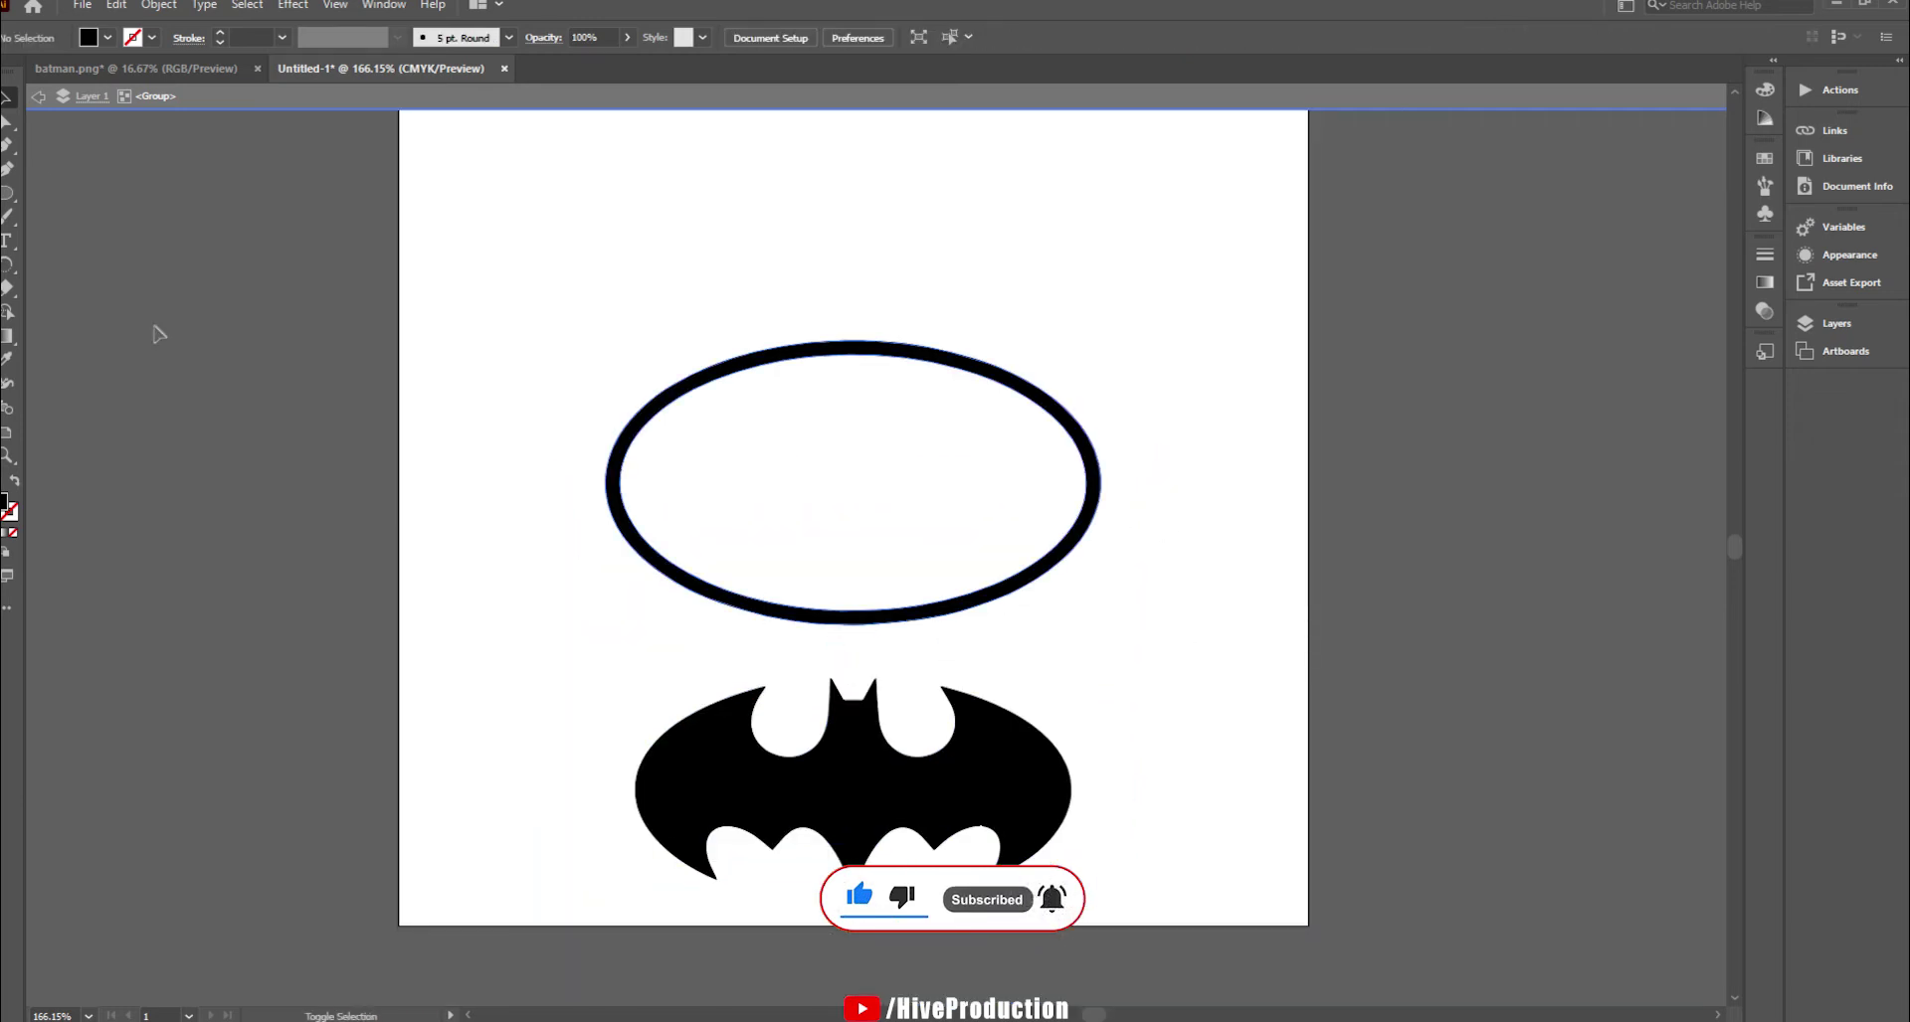
{"action": "double_click", "coordinate": [219, 128]}
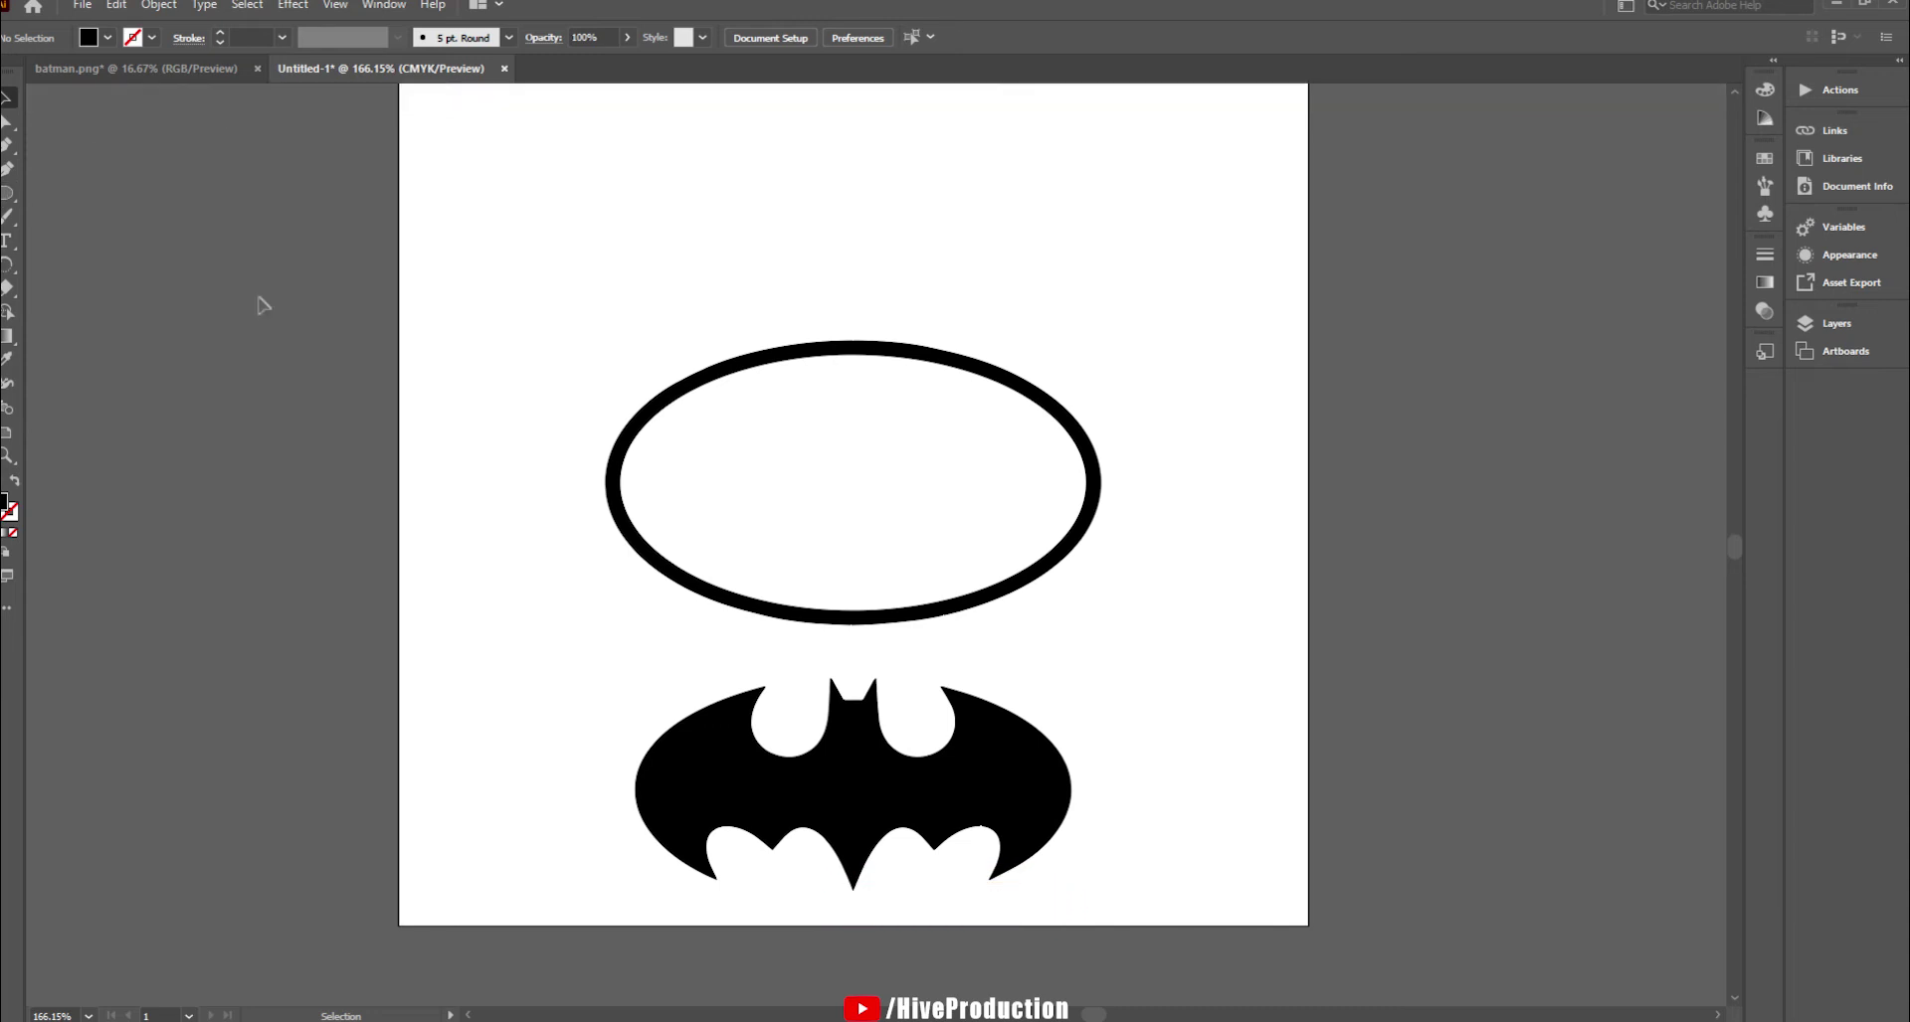
- Draw an ellipse about 3.14 × 1.71 in centred inside the oval ring and fill it with dark grey
{"action": "mouse_move", "coordinate": [704, 420]}
{"action": "left_mouse_down"}
{"action": "mouse_move", "coordinate": [1089, 546]}
{"action": "mouse_move", "coordinate": [1069, 450]}
{"action": "mouse_move", "coordinate": [1062, 557]}
{"action": "mouse_move", "coordinate": [1070, 610]}
{"action": "mouse_move", "coordinate": [1091, 610]}
{"action": "left_mouse_up"}
{"action": "double_click", "coordinate": [7, 510]}
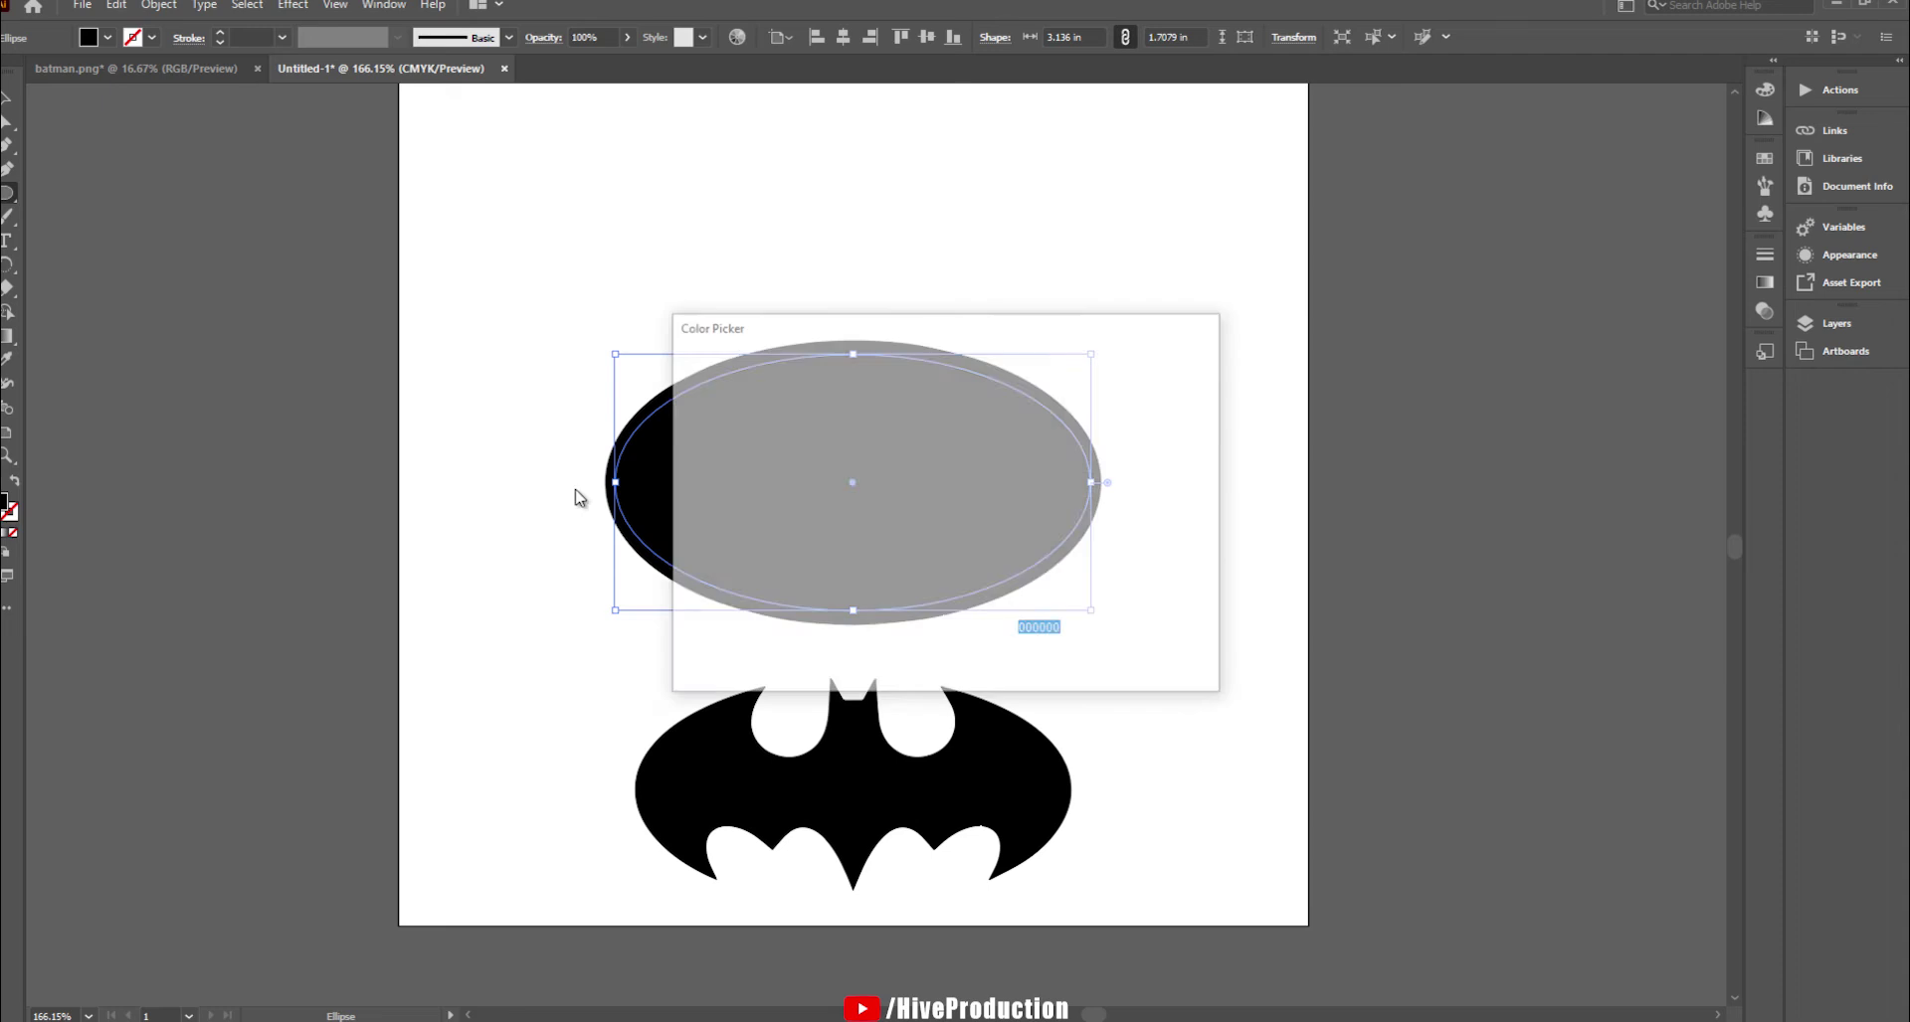
{"action": "left_click", "coordinate": [1154, 388]}
{"action": "left_click", "coordinate": [6, 100]}
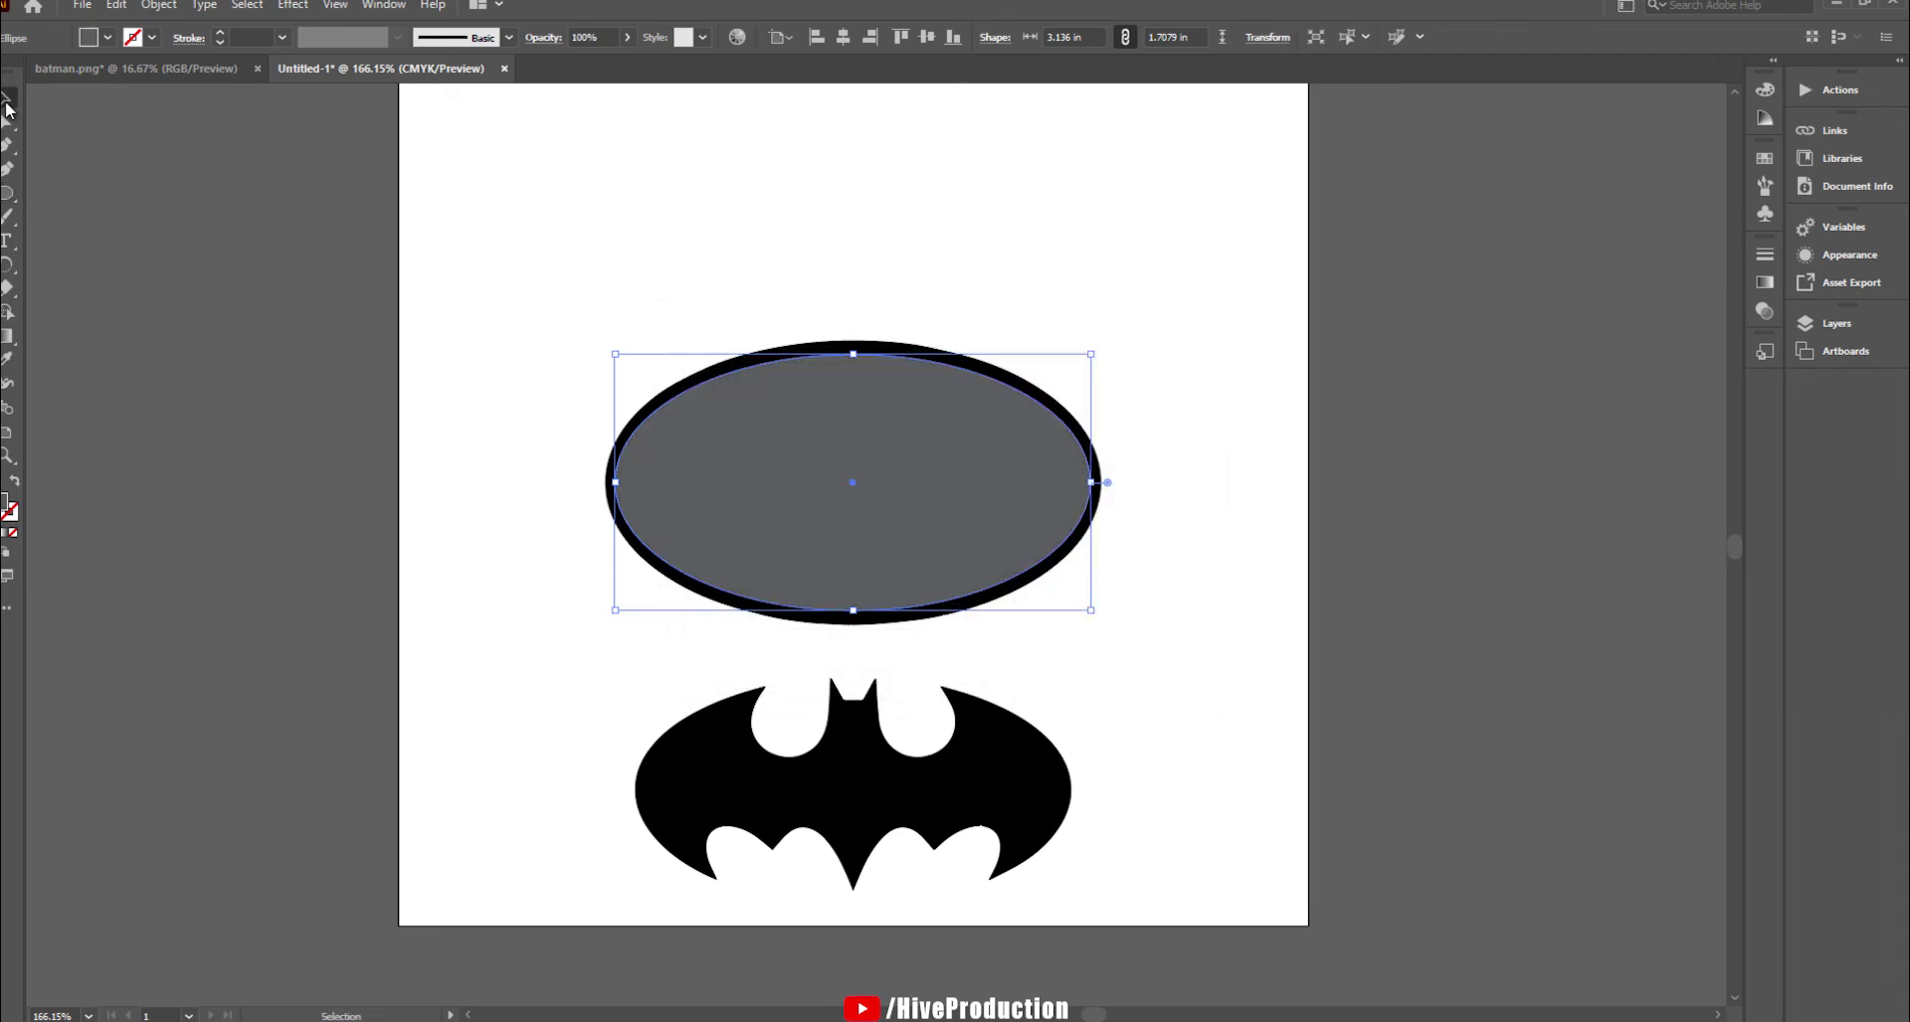
{"action": "left_click", "coordinate": [1765, 160]}
{"action": "left_click", "coordinate": [1732, 149]}
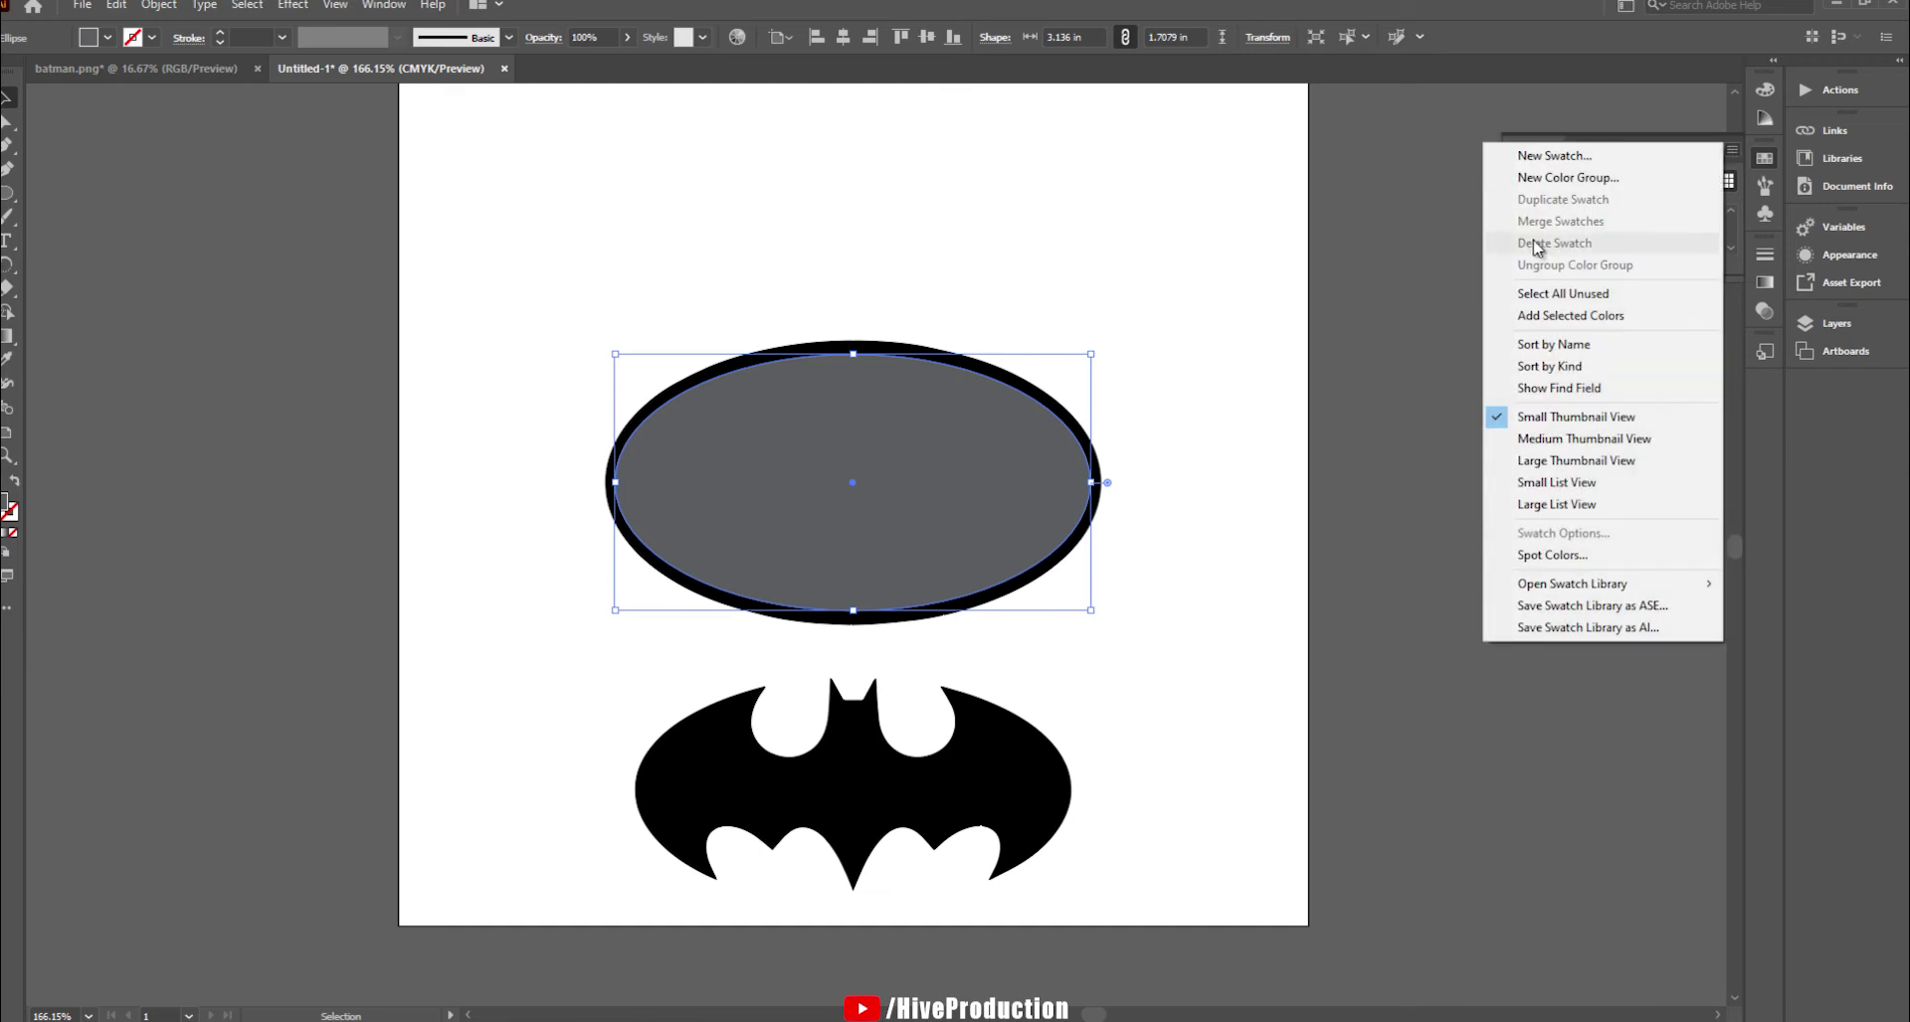
{"action": "left_click", "coordinate": [1679, 117]}
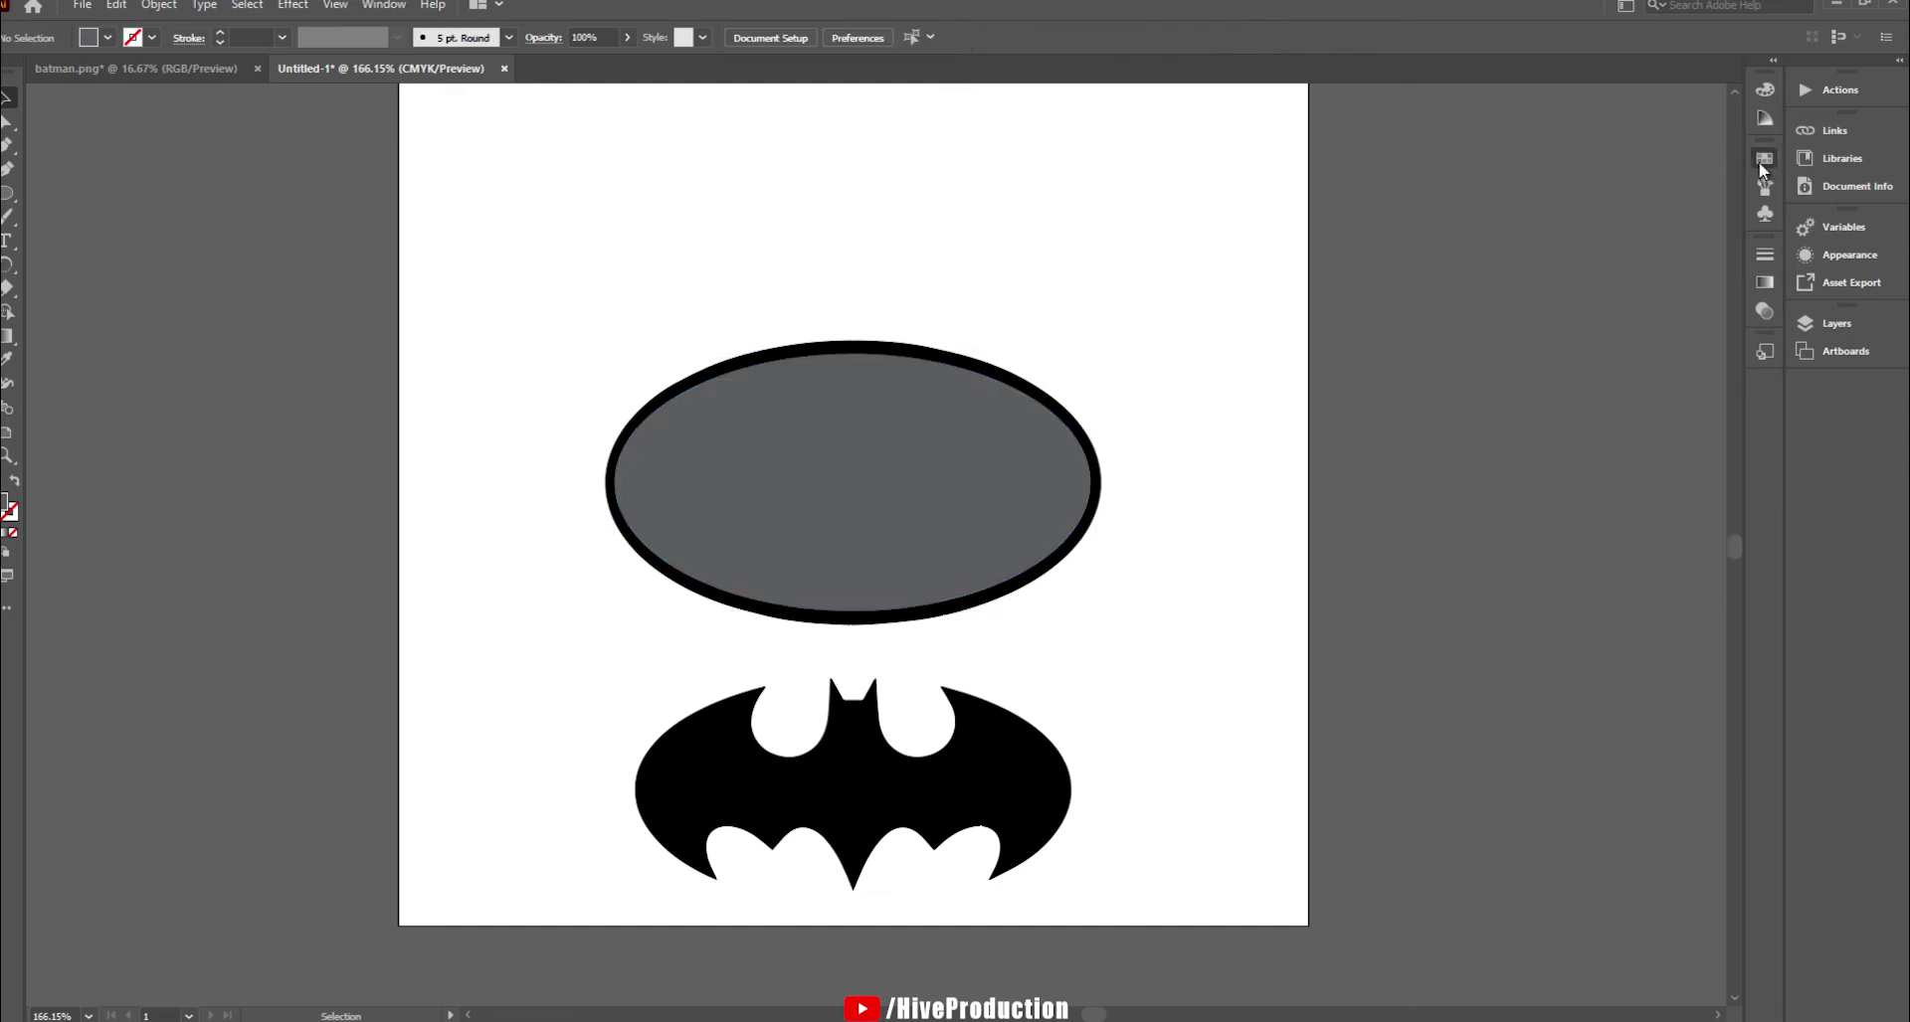
{"action": "left_click", "coordinate": [1760, 162]}
{"action": "left_click", "coordinate": [1700, 151]}
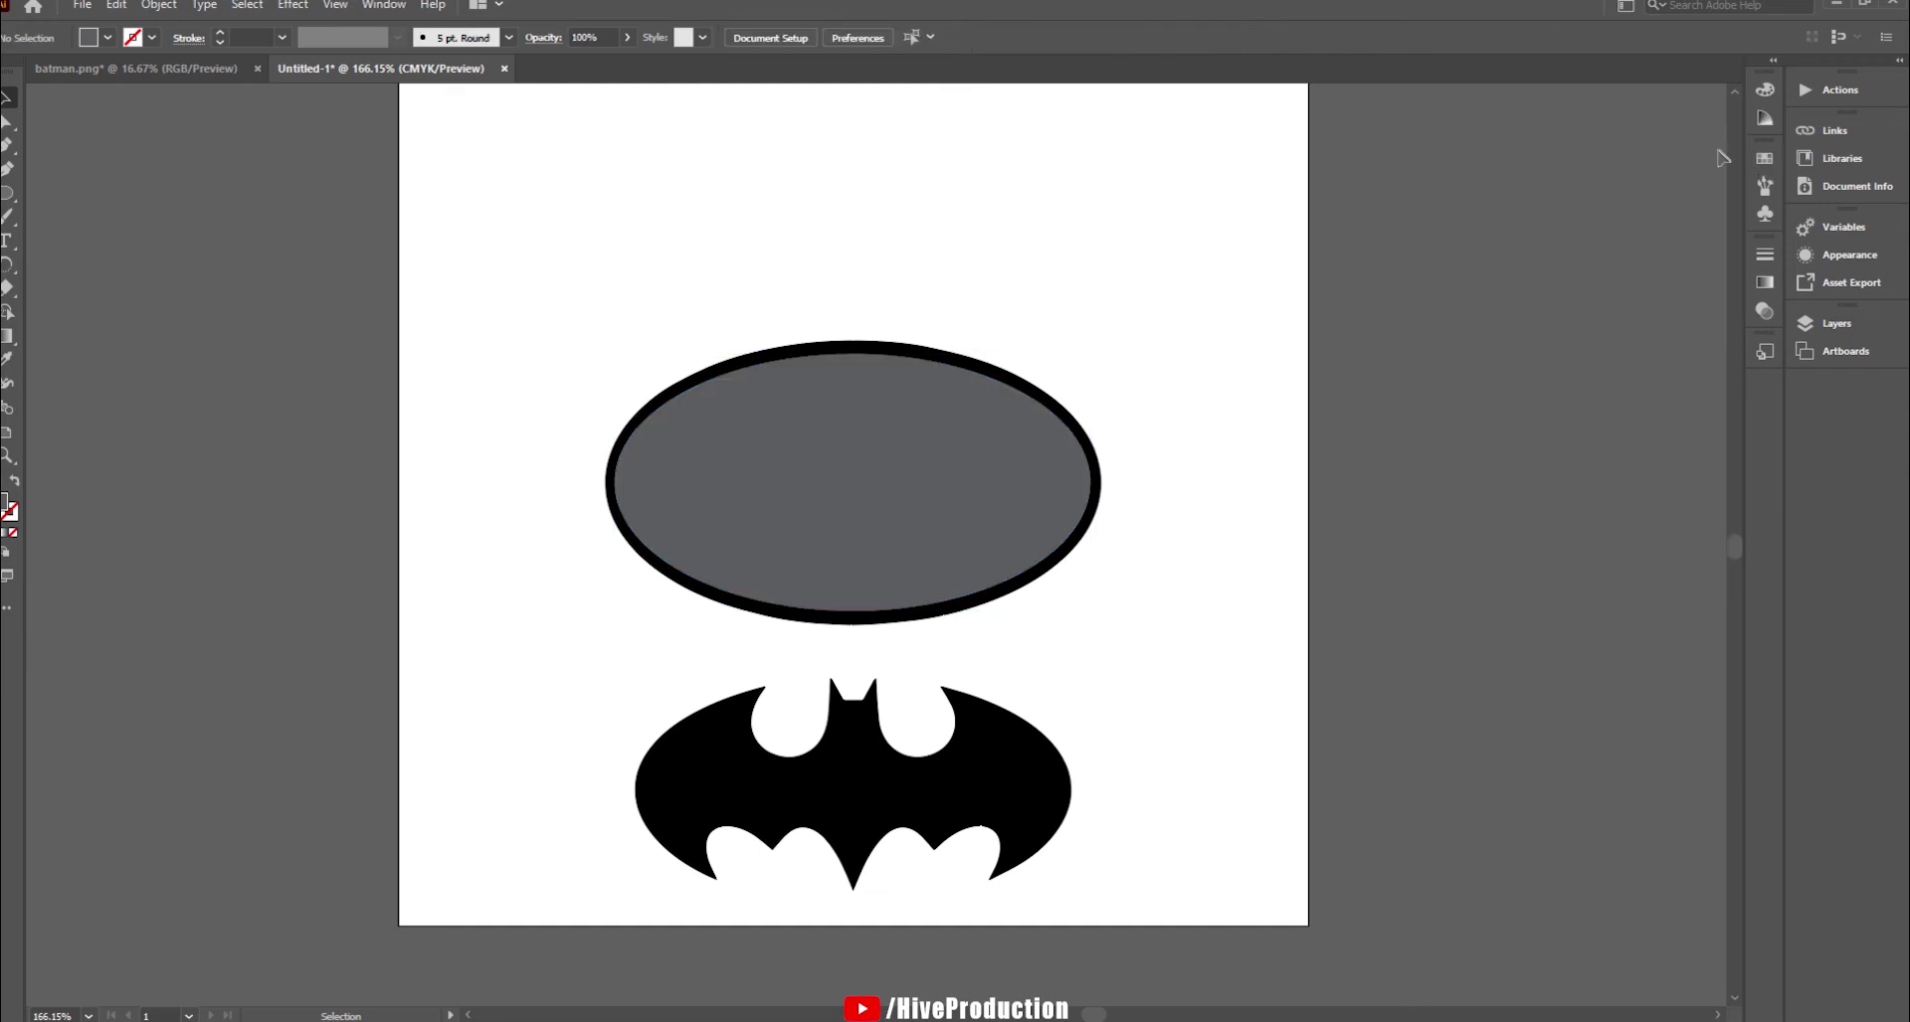
- Show the Color panel and switch its colour mode to RGB
{"action": "left_click", "coordinate": [1762, 118]}
{"action": "left_click", "coordinate": [1519, 80]}
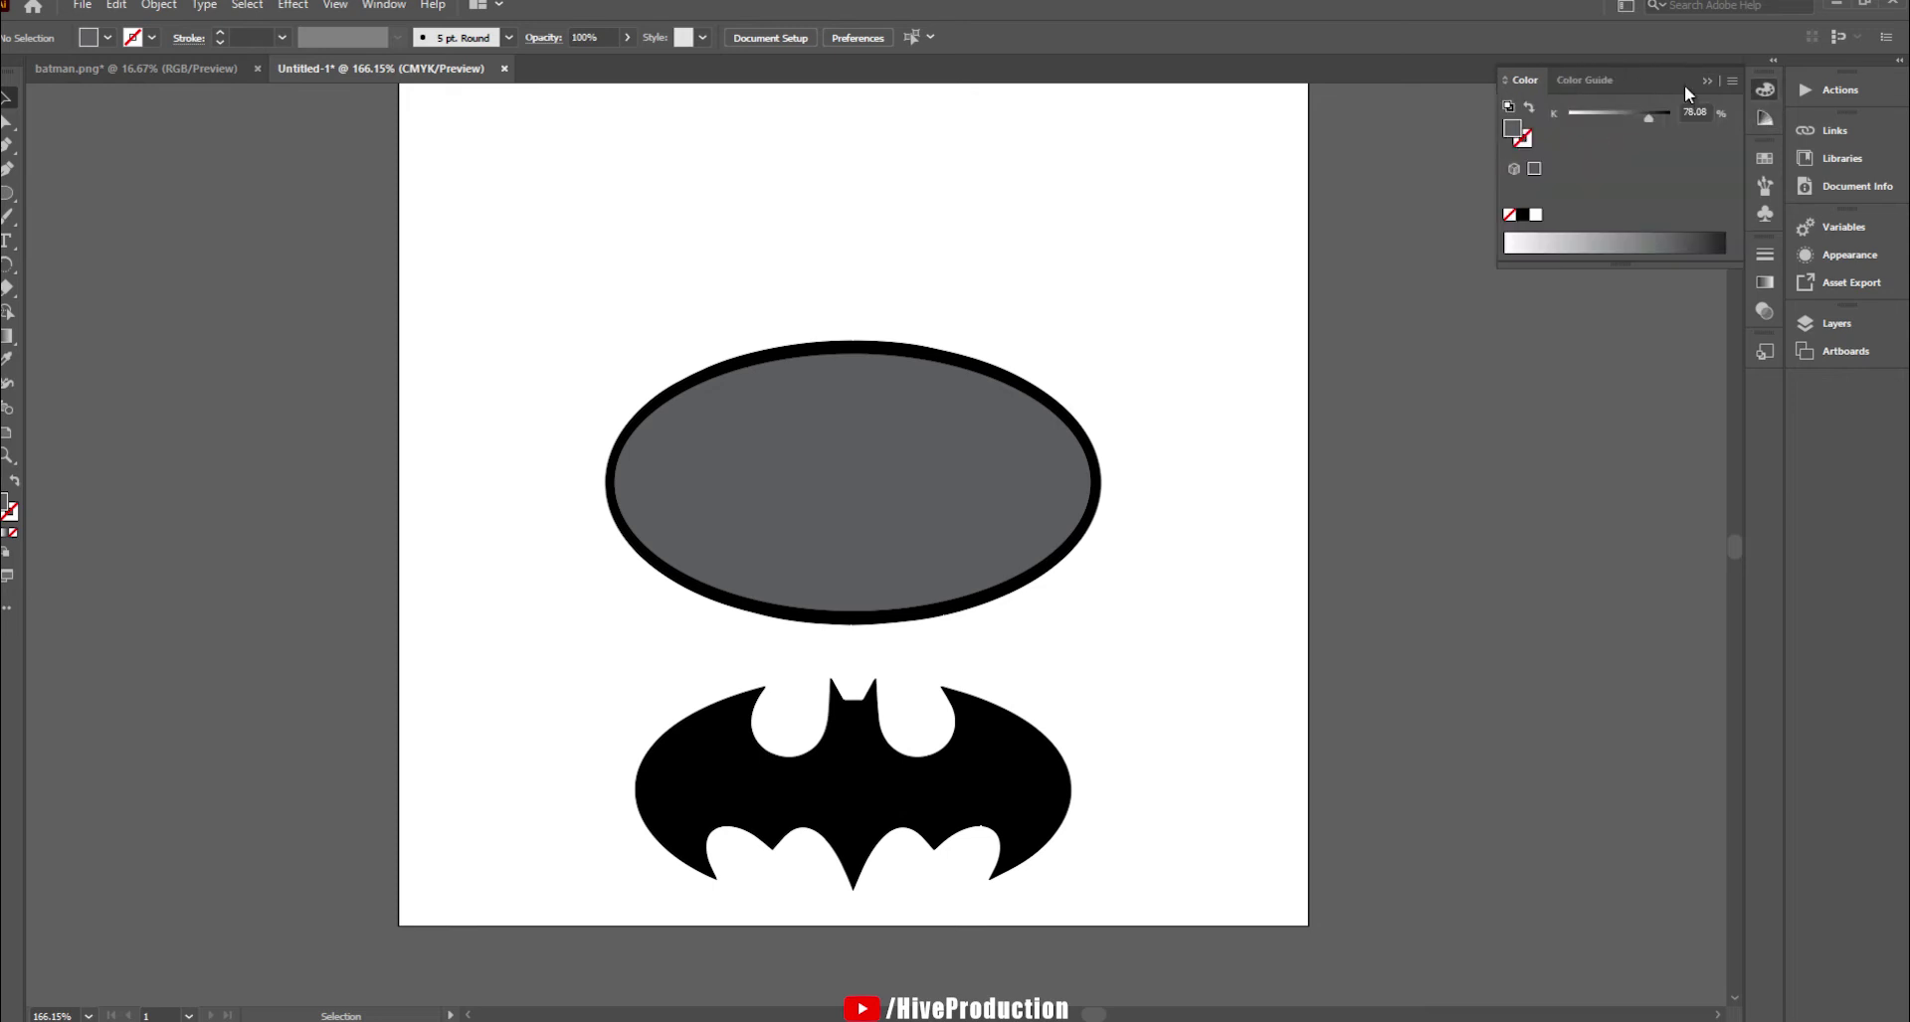
{"action": "left_click", "coordinate": [1733, 81]}
{"action": "left_click", "coordinate": [1651, 137]}
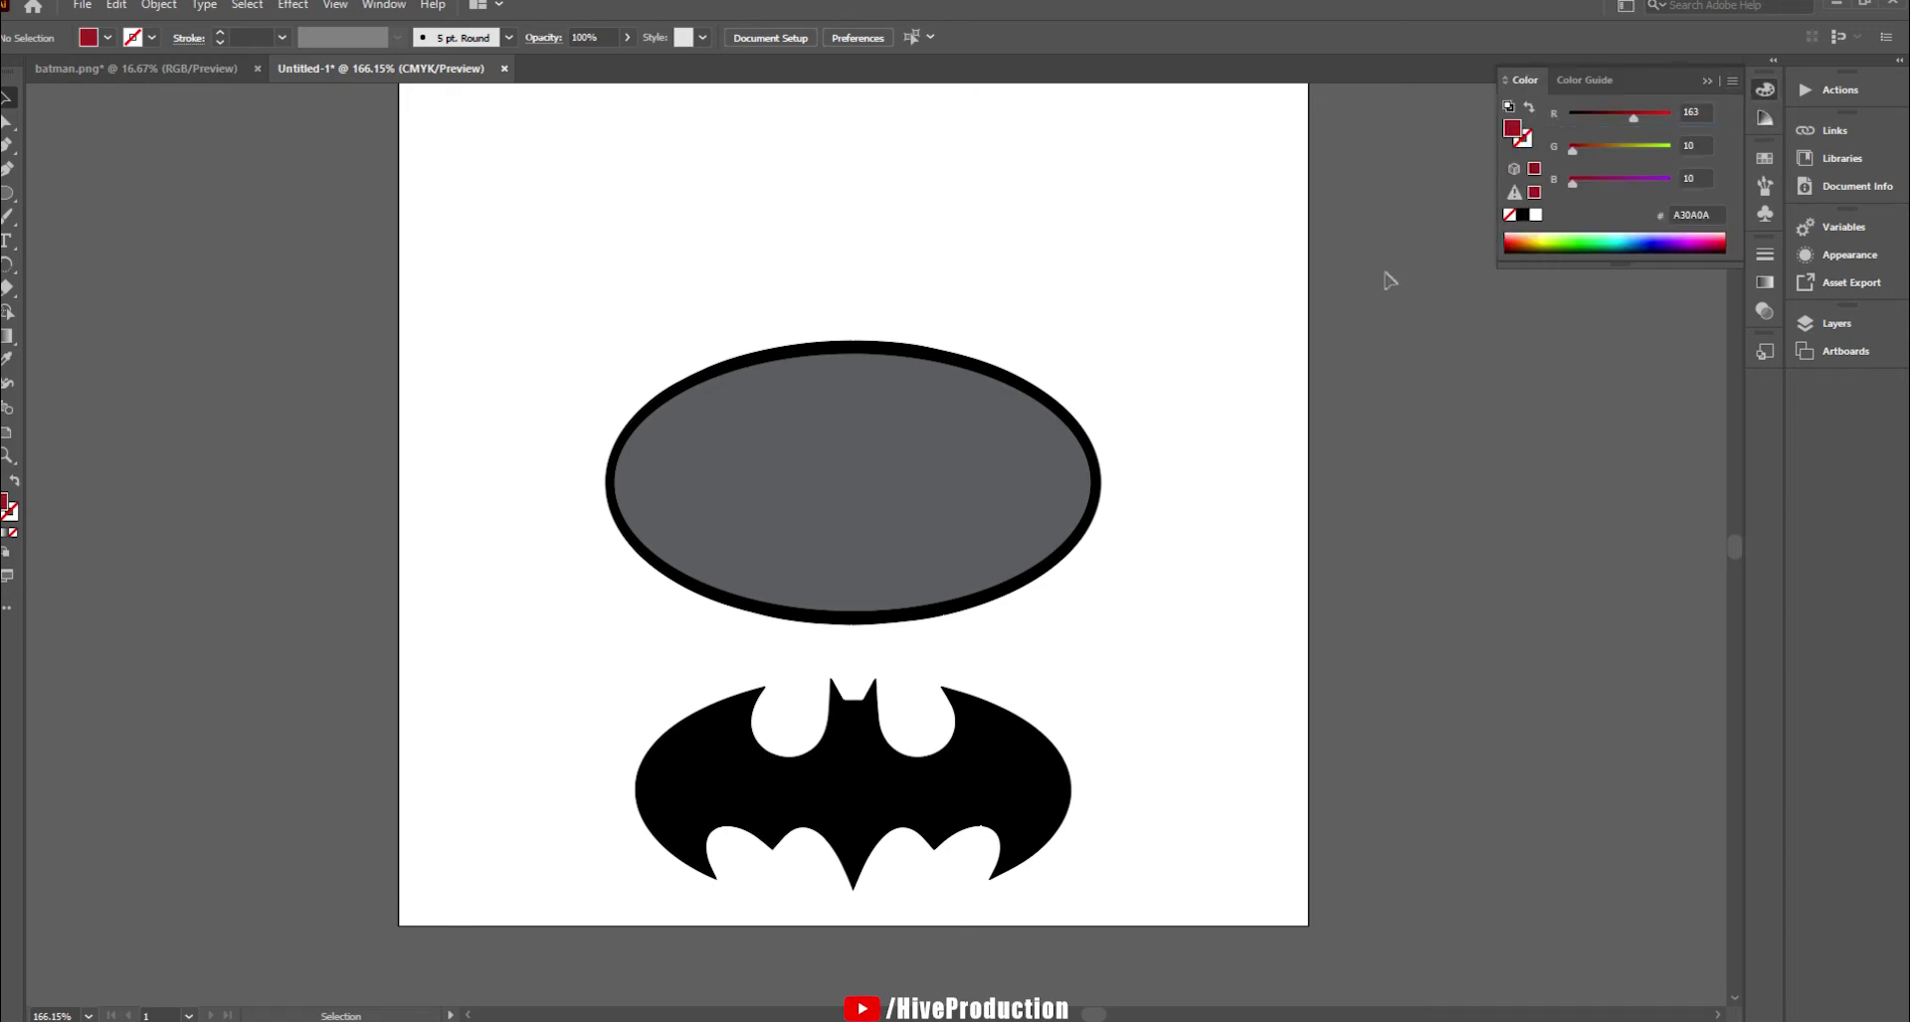
- Try to recolour the grey ellipse inside the ring using the Color Picker
{"action": "left_click", "coordinate": [873, 453]}
{"action": "double_click", "coordinate": [5, 502]}
{"action": "left_click", "coordinate": [793, 461]}
{"action": "left_click", "coordinate": [1156, 390]}
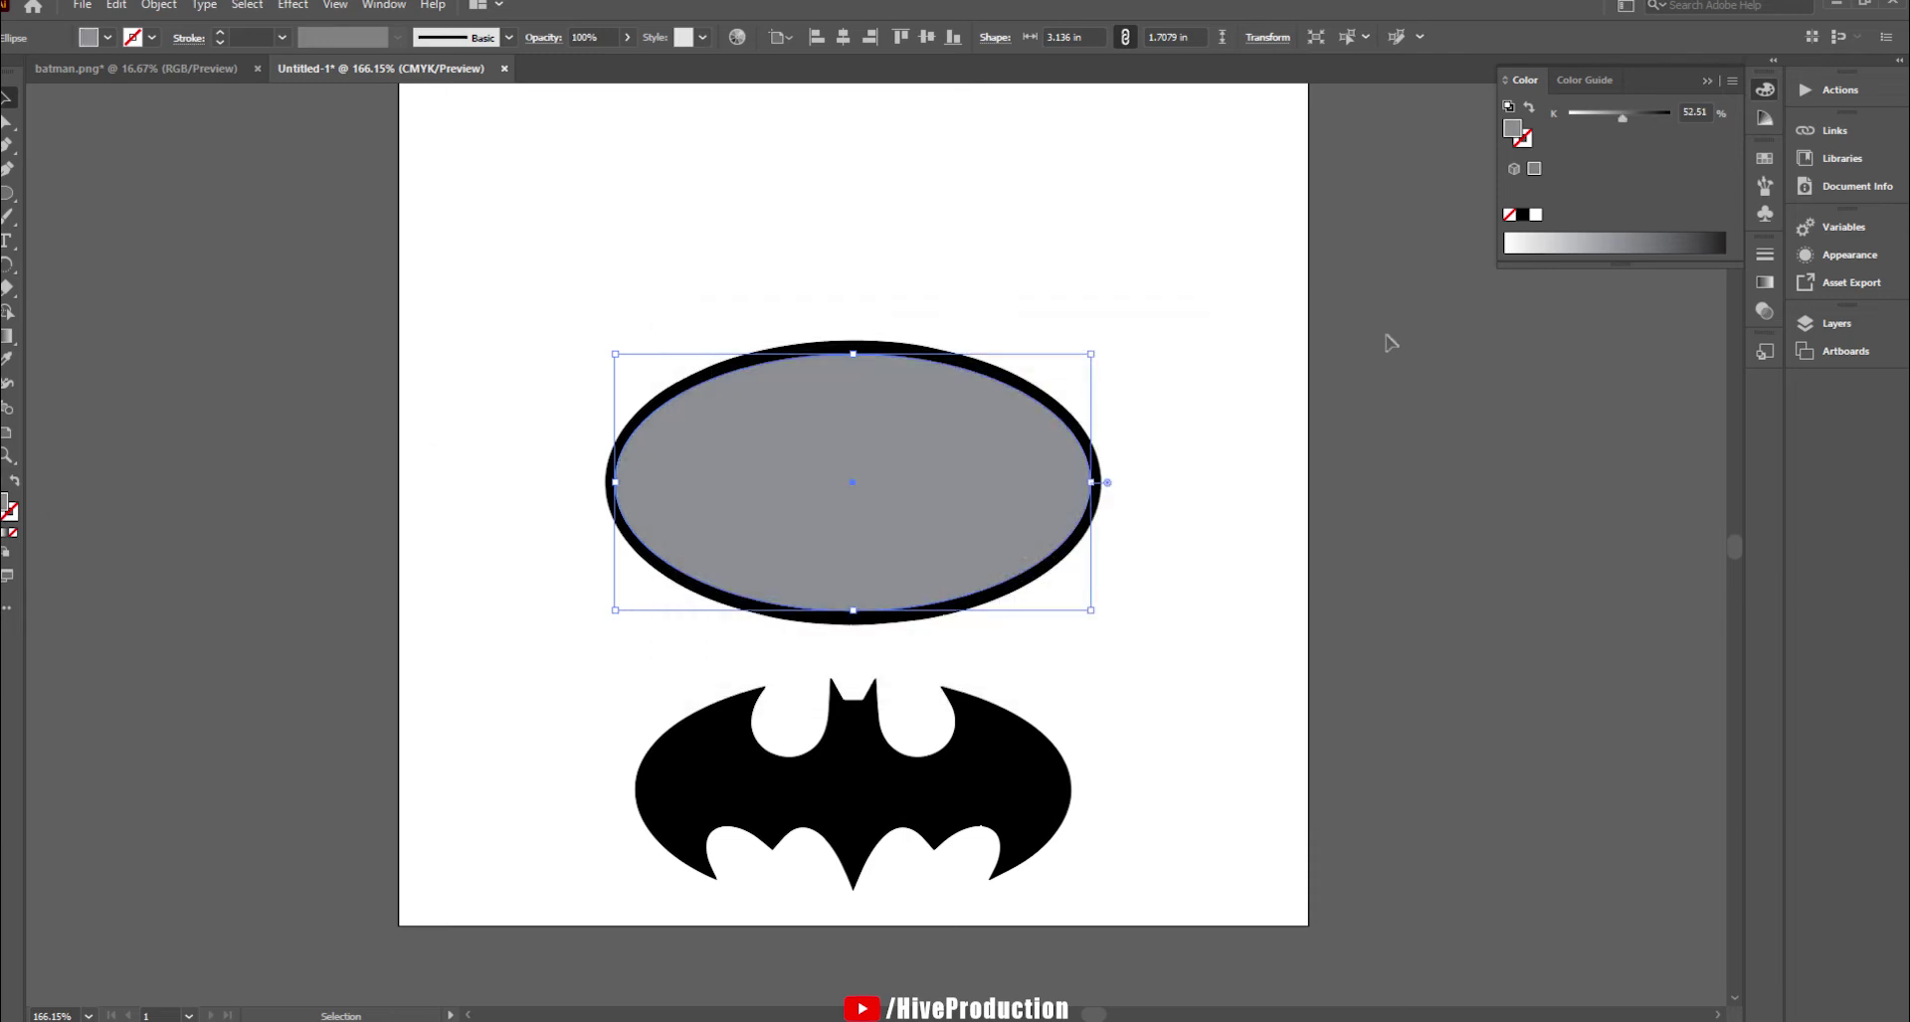
- Switch the ellipse's fill to RGB colour mode and set it to the muted red AF6262
{"action": "left_click", "coordinate": [1734, 81]}
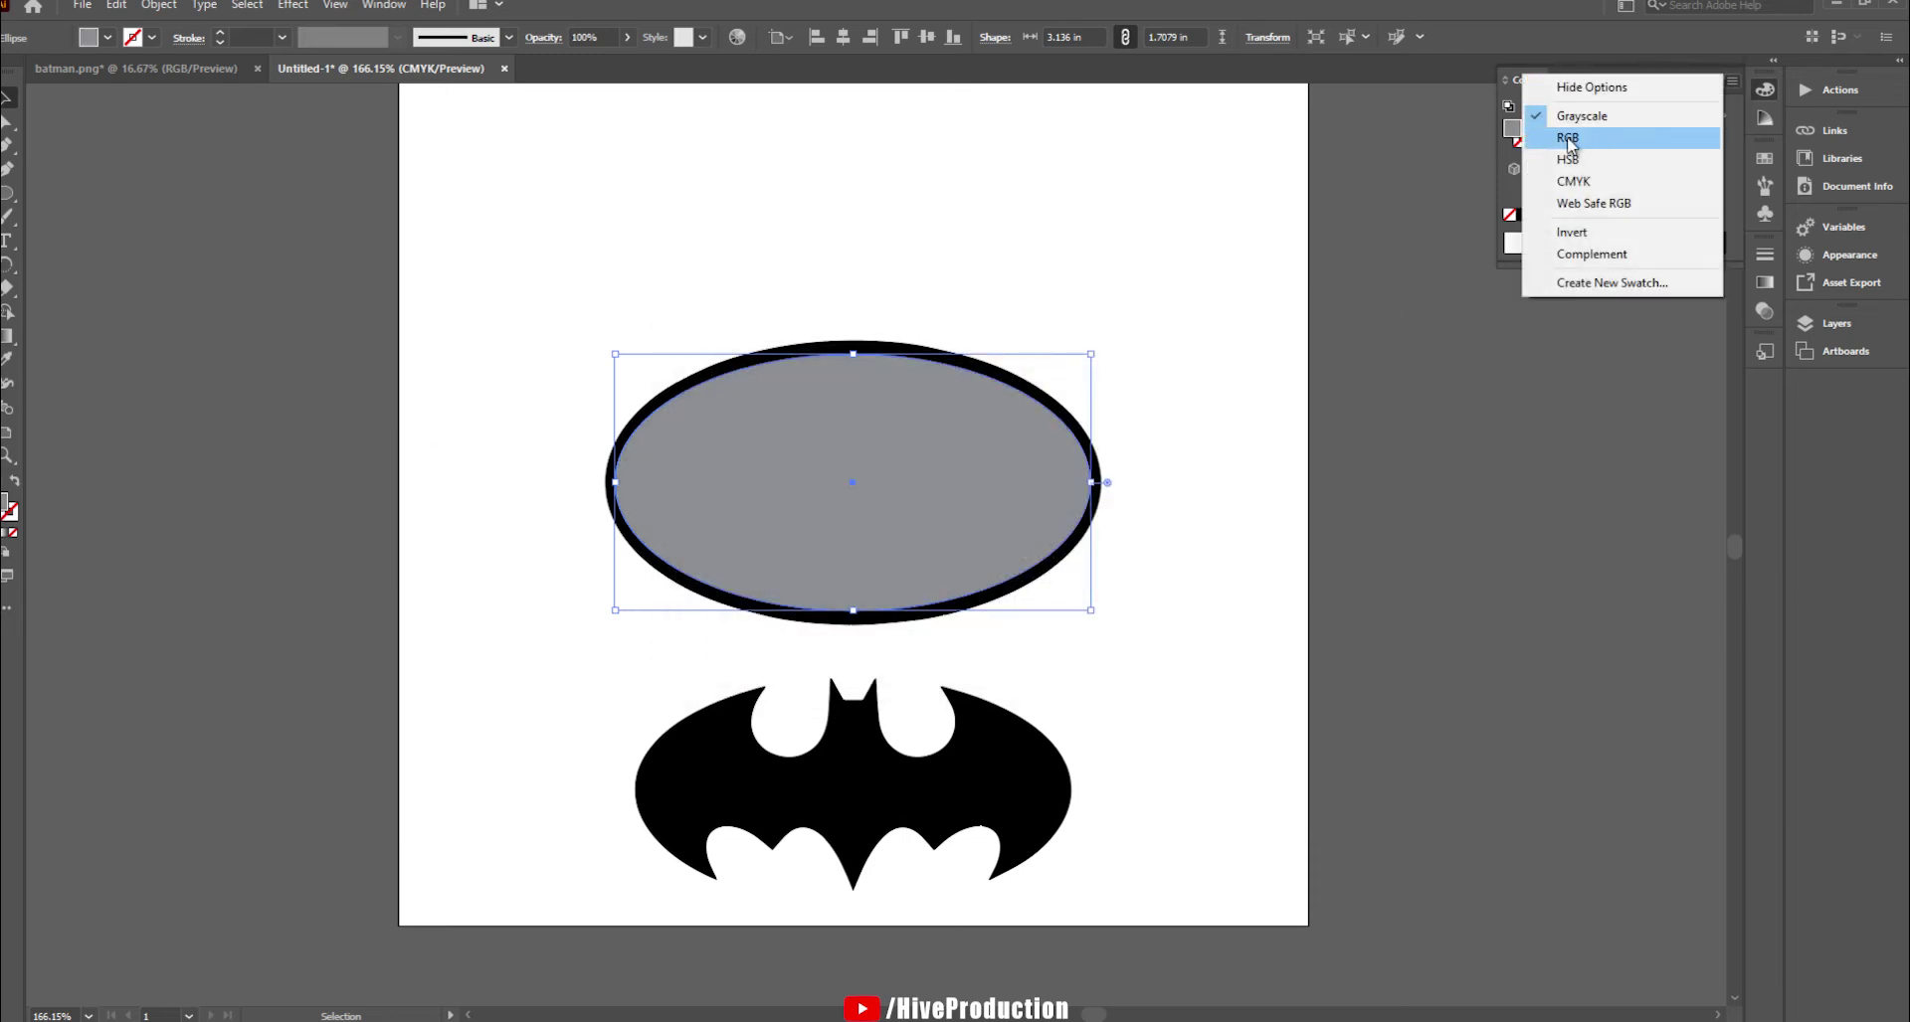
{"action": "left_click", "coordinate": [1549, 139]}
{"action": "right_click", "coordinate": [845, 435]}
{"action": "mouse_move", "coordinate": [898, 796]}
{"action": "left_click", "coordinate": [1111, 862]}
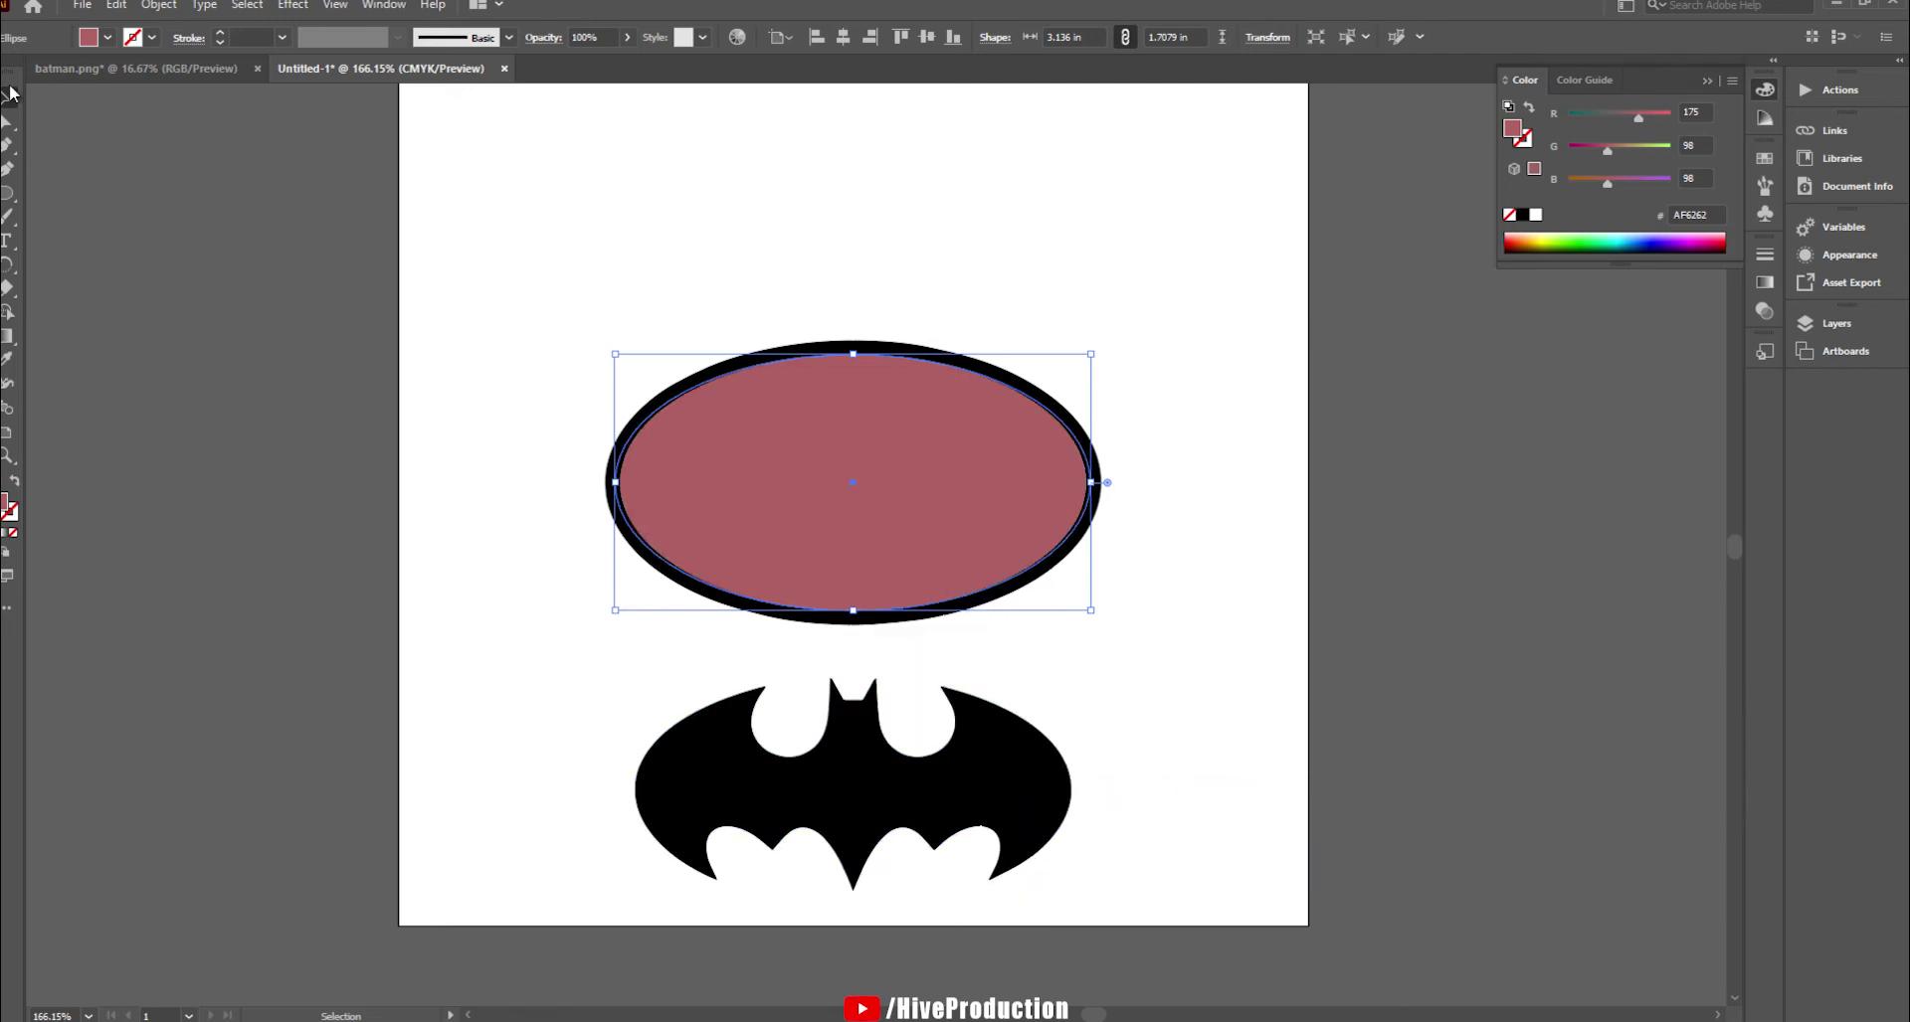
- Move the red ellipse straight up out of the ring so it sits above it, and deselect it
{"action": "left_click", "coordinate": [301, 427]}
{"action": "scroll", "coordinate": [729, 571], "scroll_direction": "right", "scroll_amount": 1, "text": "ctrl"}
{"action": "left_click_drag", "start_coordinate": [818, 482], "coordinate": [814, 183], "text": "shift"}
{"action": "left_click_drag", "start_coordinate": [847, 352], "coordinate": [840, 507]}
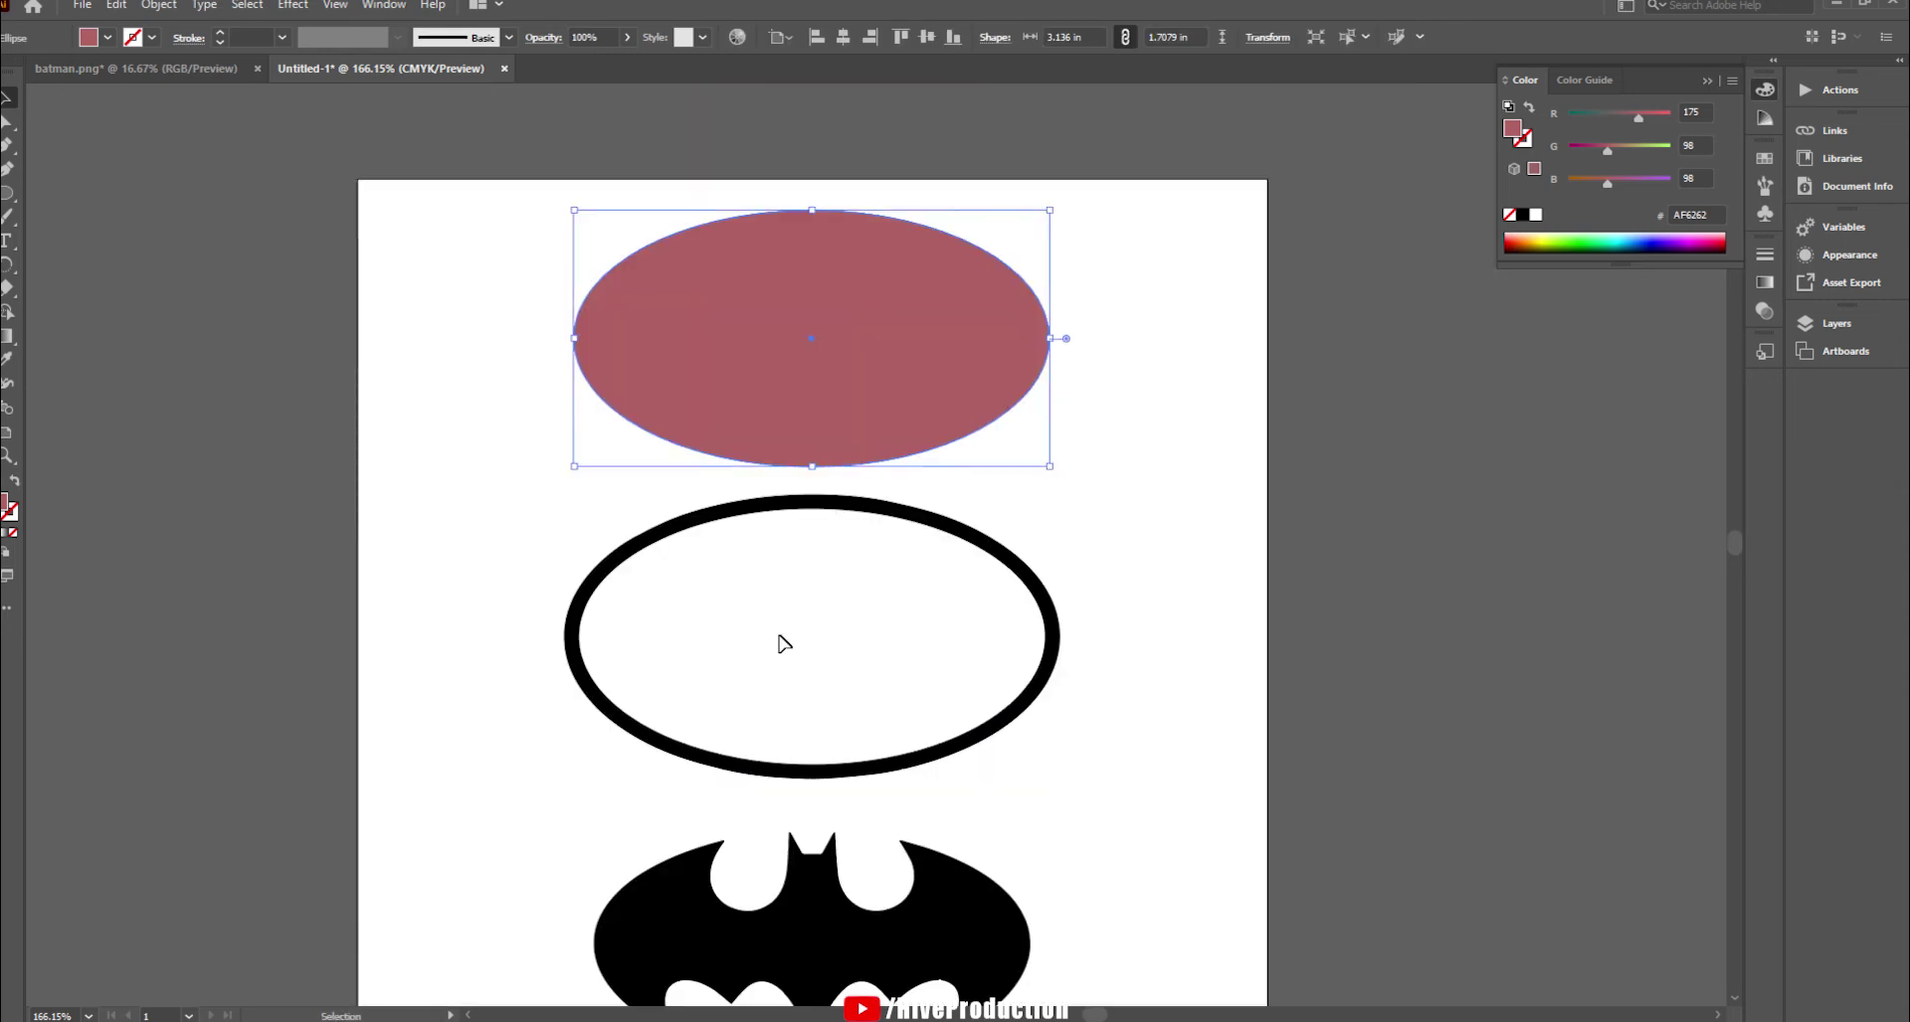
{"action": "left_click_drag", "start_coordinate": [816, 722], "coordinate": [792, 683]}
{"action": "left_click", "coordinate": [1085, 696]}
{"action": "left_click_drag", "start_coordinate": [1083, 695], "coordinate": [975, 644]}
- Save the document to the Desktop under the name Batman_logo in Adobe Illustrator (*.AI) format
{"action": "left_click", "coordinate": [83, 6]}
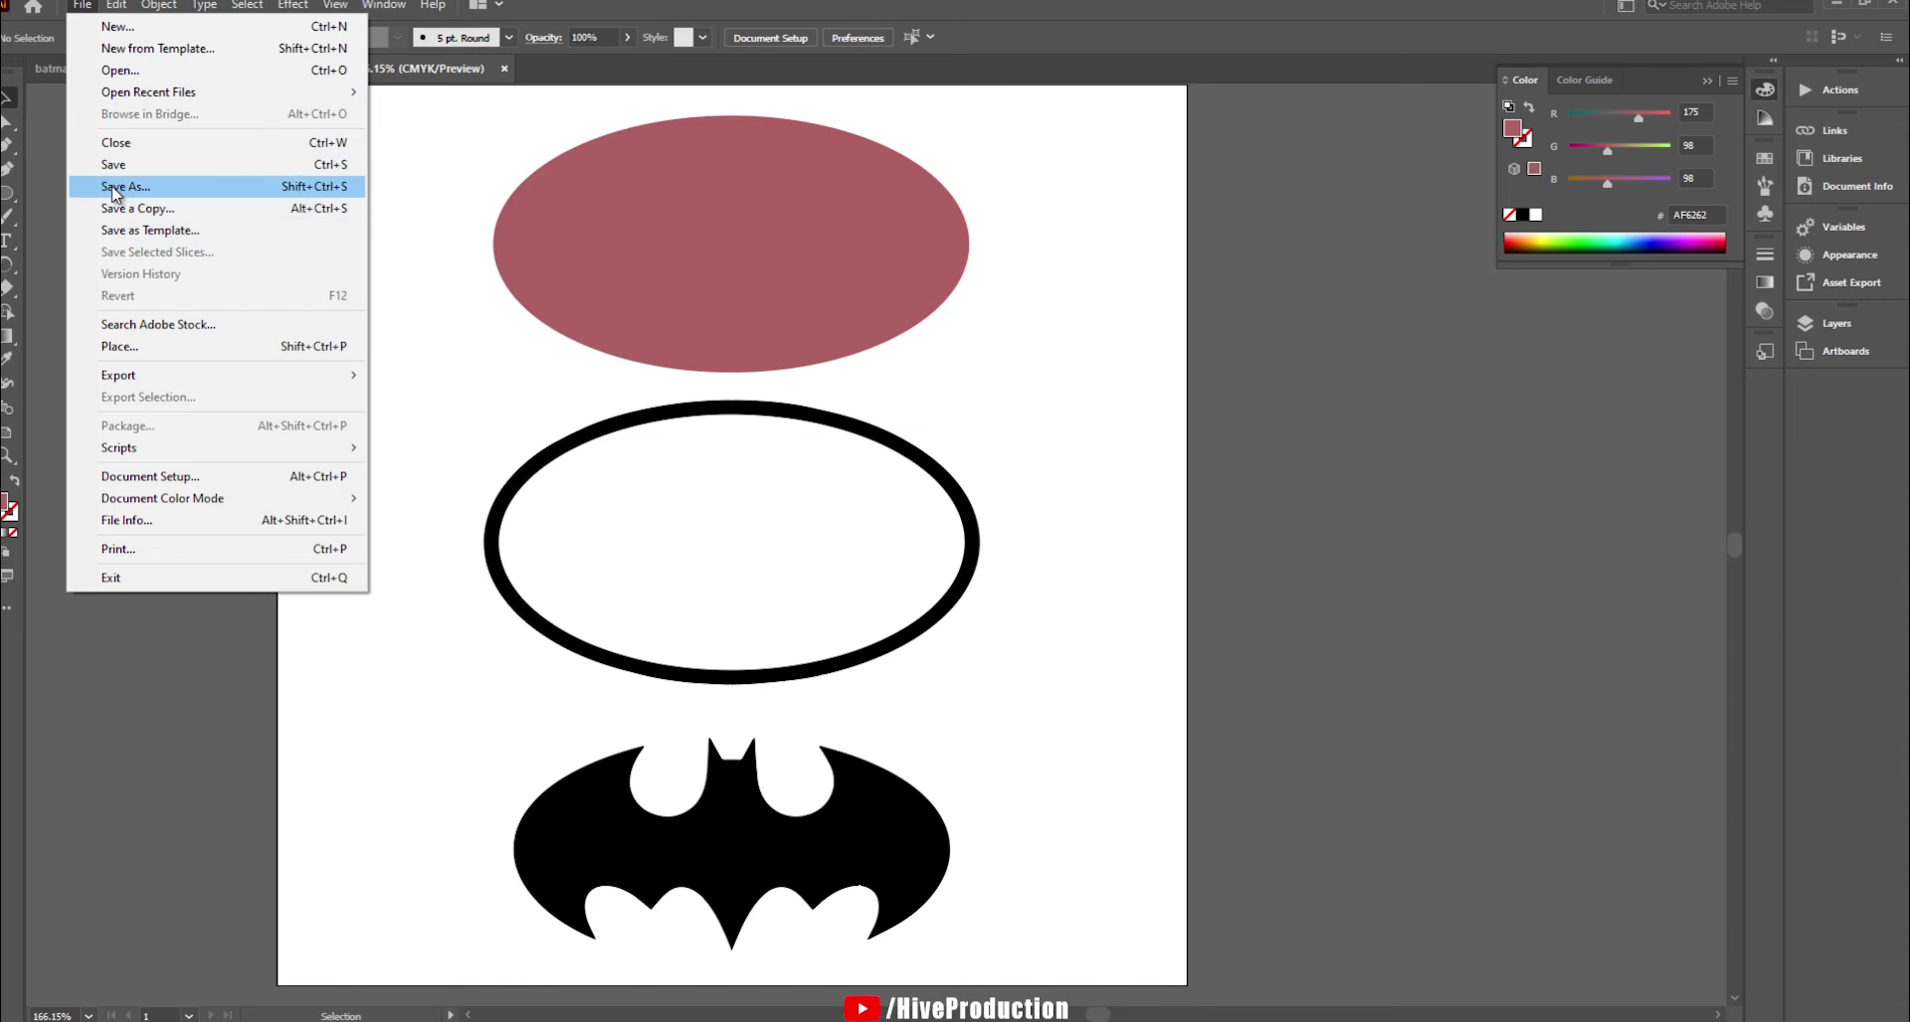
{"action": "left_click", "coordinate": [110, 173]}
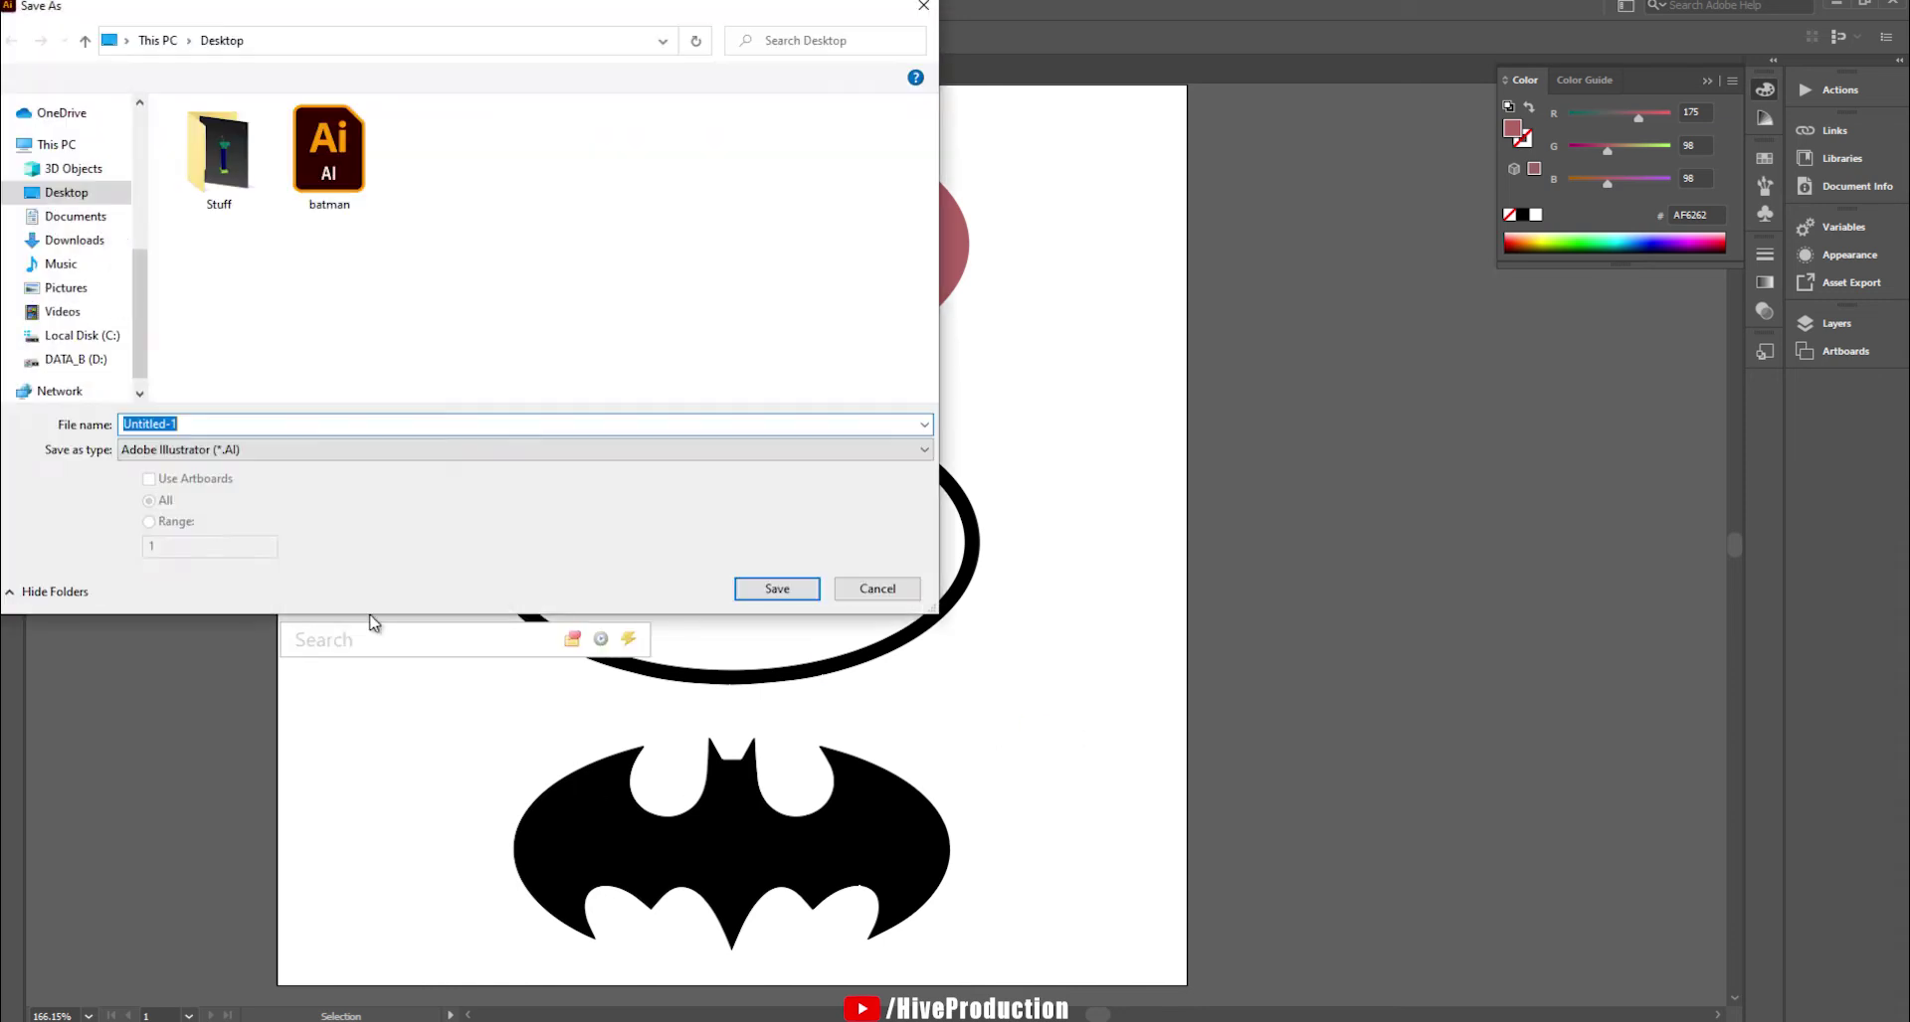
{"action": "type", "text": "Bat"}
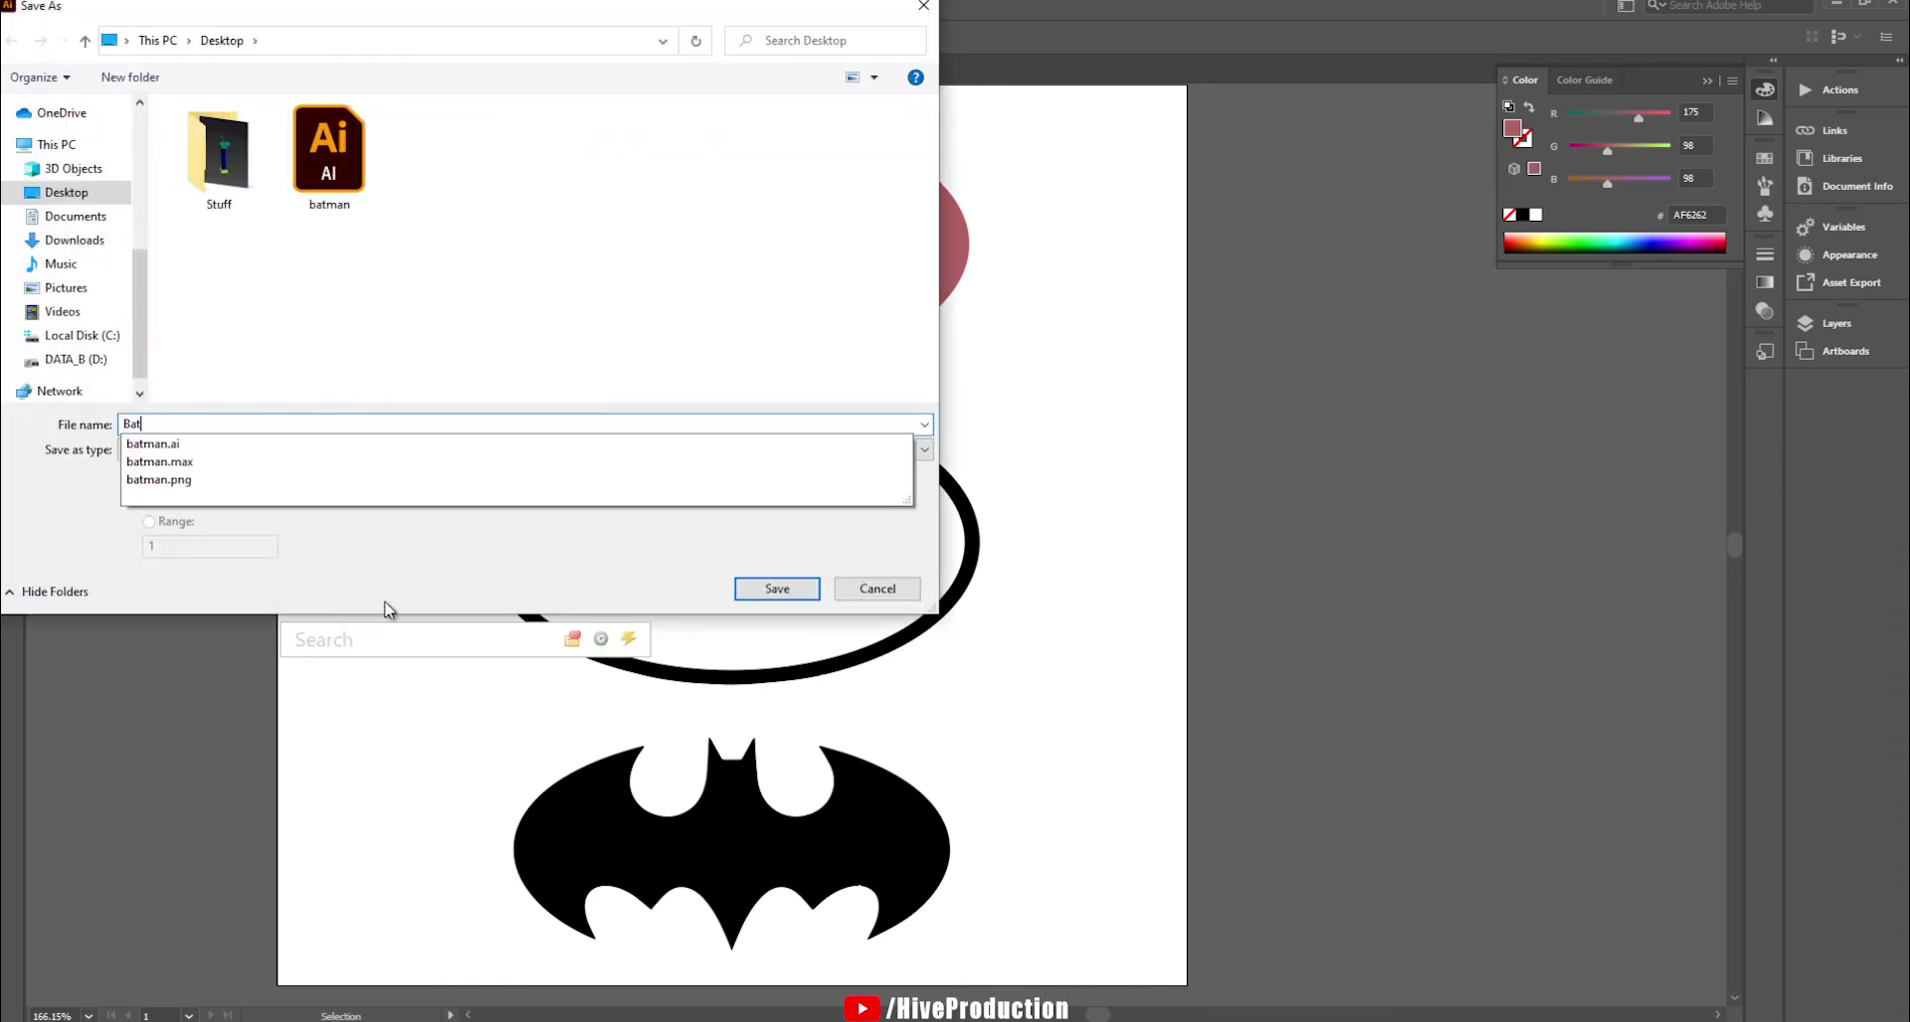
{"action": "type", "text": "man_logo"}
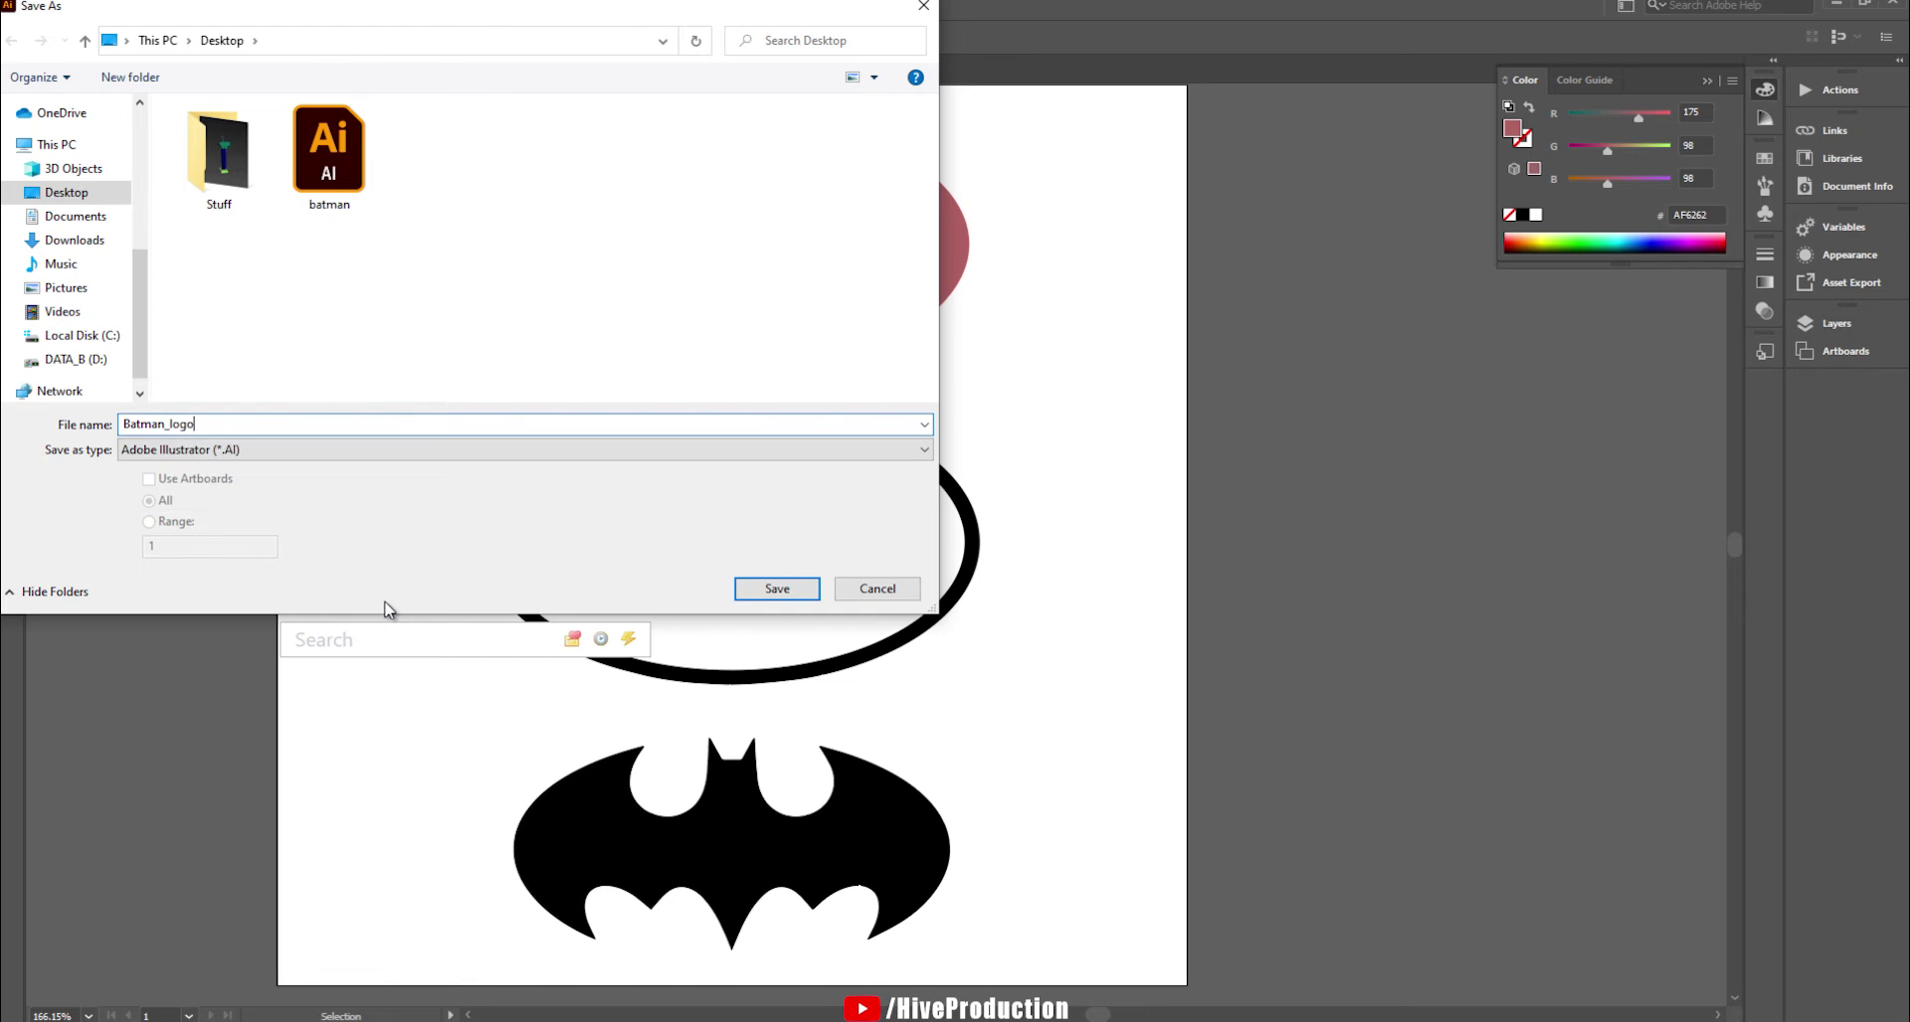
{"action": "key", "text": "Return"}
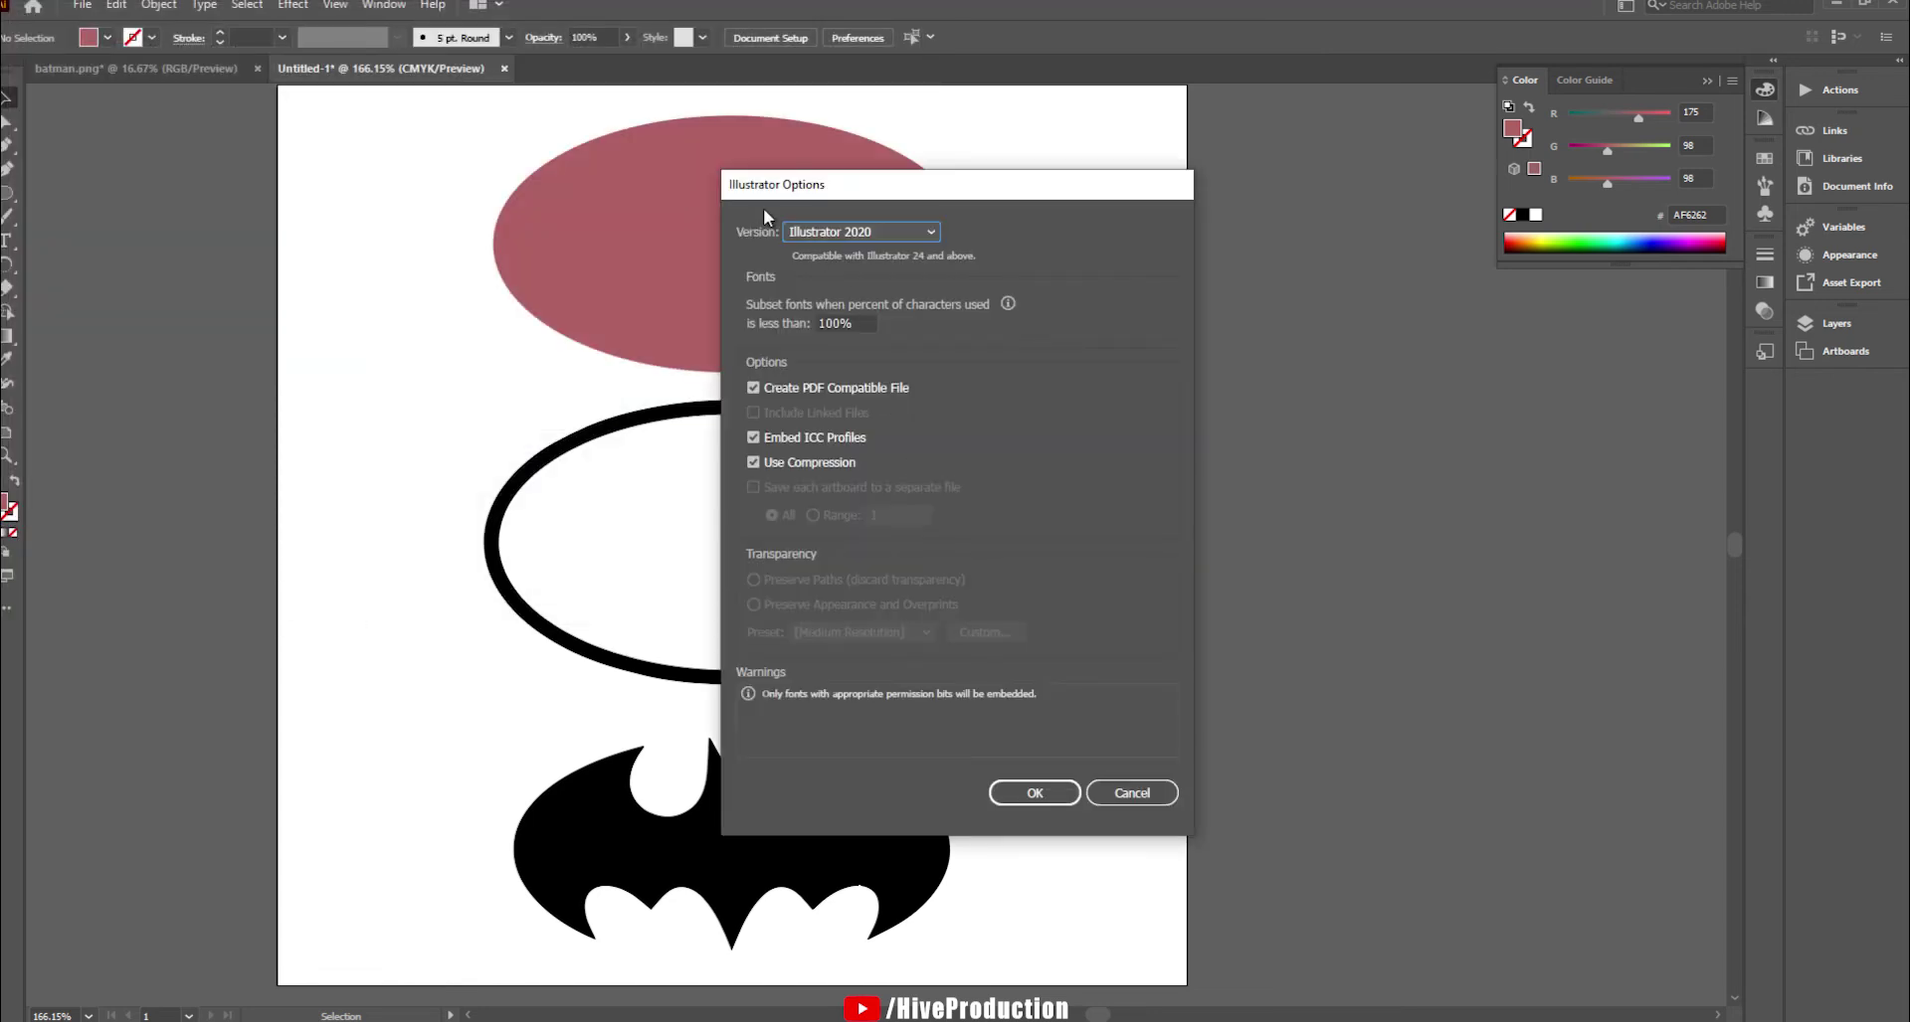
- Set the file version to Illustrator 8 in the Illustrator options and finish saving
{"action": "key", "text": "ctrl+shift+d"}
{"action": "left_click_drag", "start_coordinate": [773, 213], "coordinate": [963, 256]}
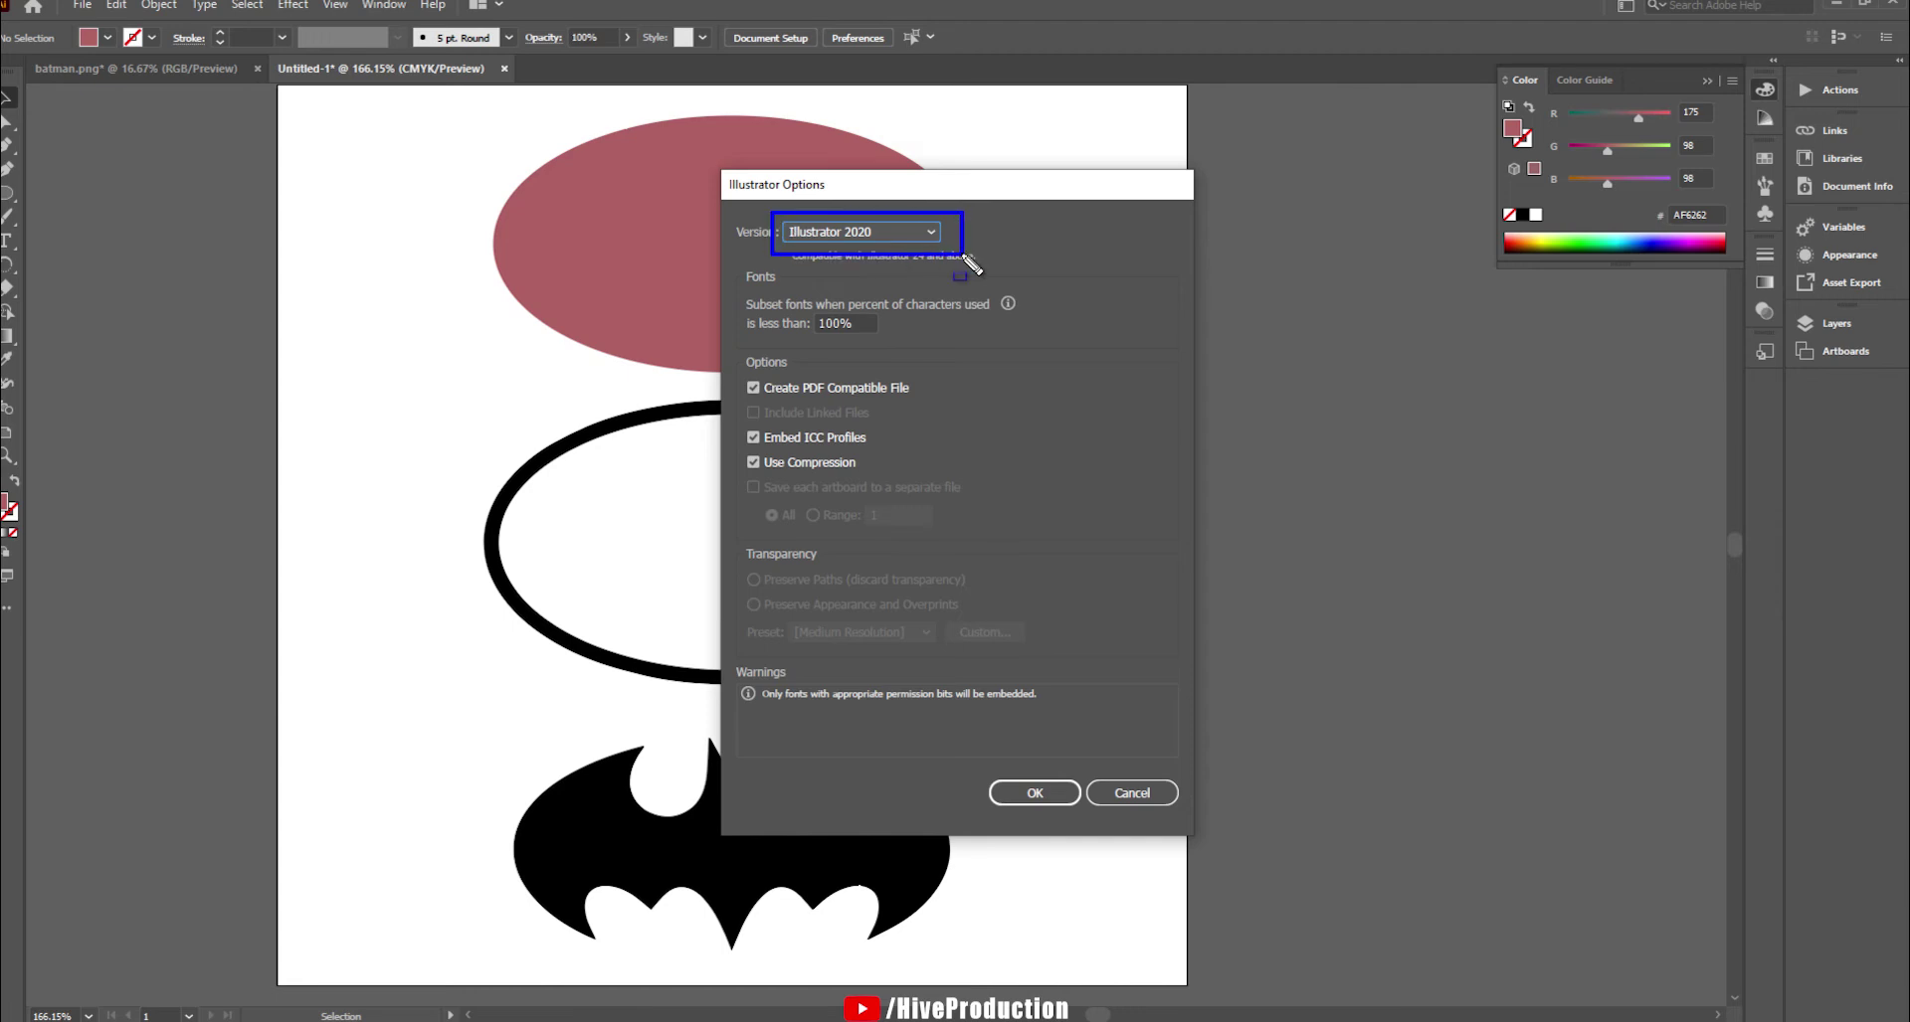
{"action": "left_click", "coordinate": [931, 233]}
{"action": "key", "text": "ctrl+shift+d"}
{"action": "left_click_drag", "start_coordinate": [786, 488], "coordinate": [915, 511]}
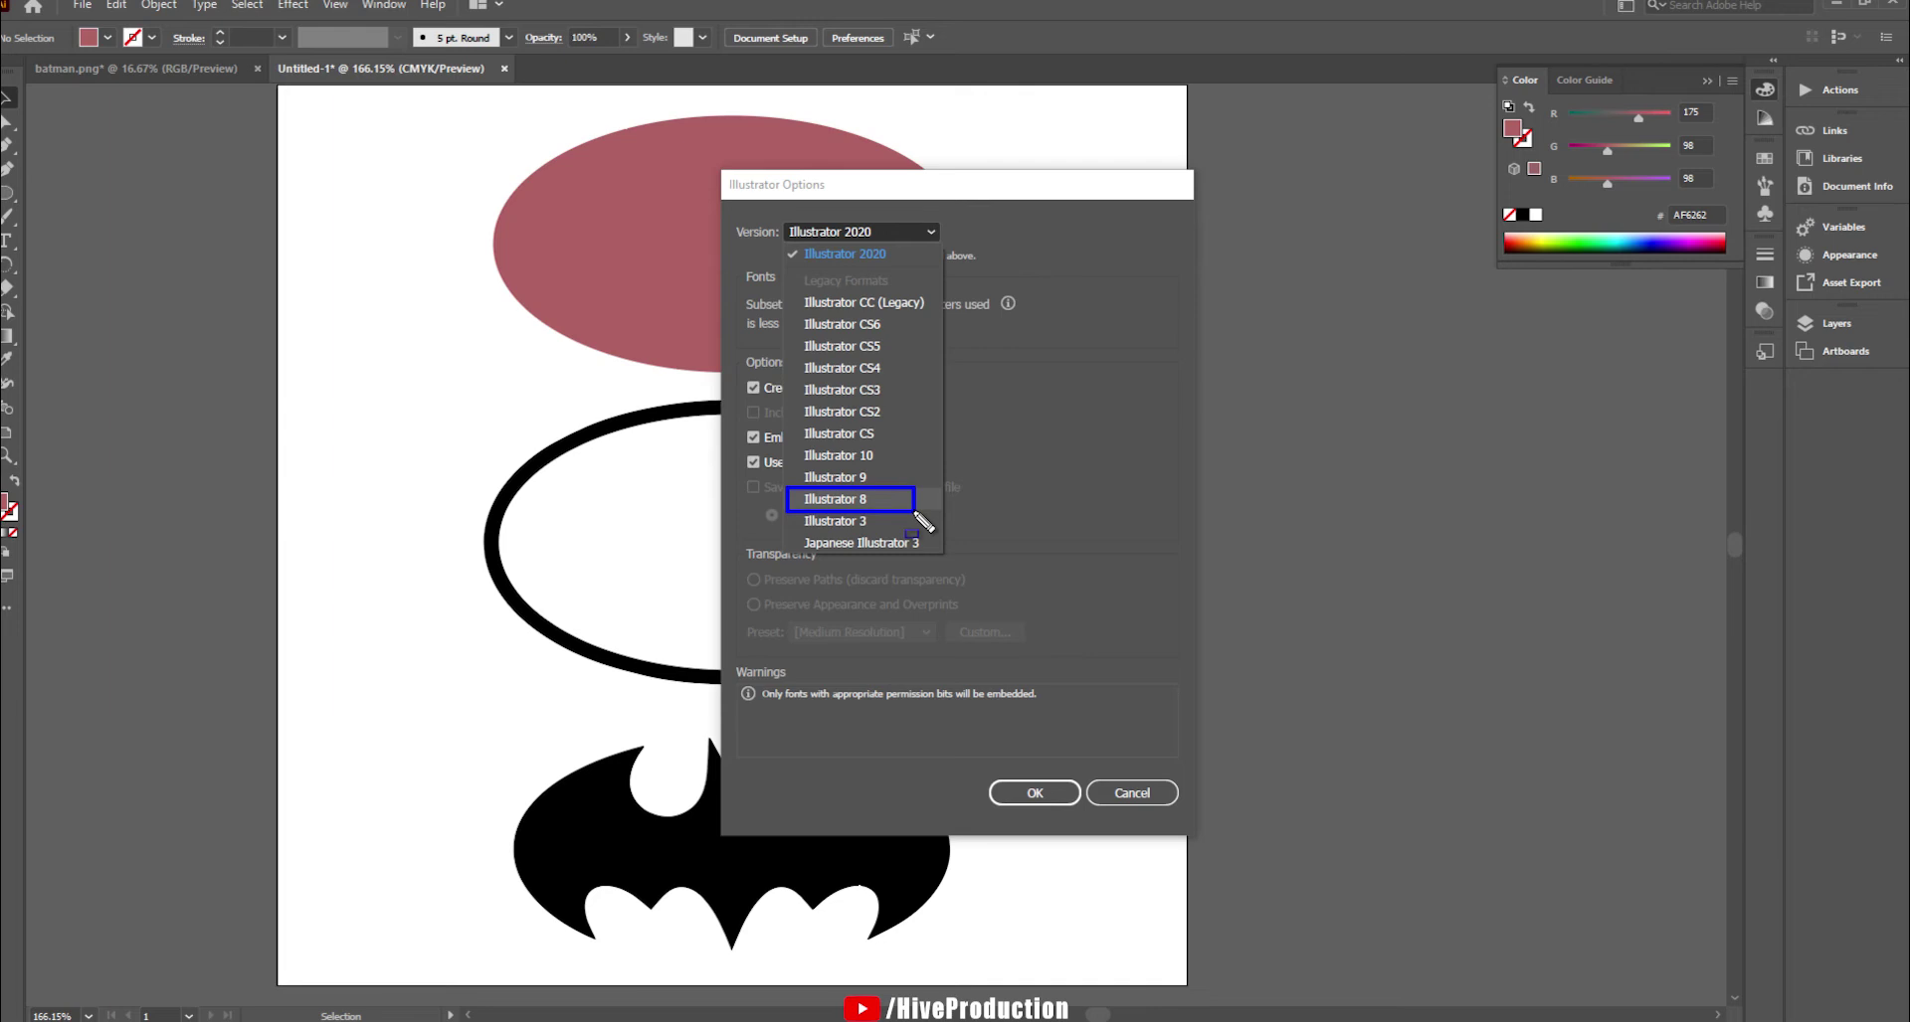
{"action": "key", "text": "Escape"}
{"action": "left_click", "coordinate": [871, 234]}
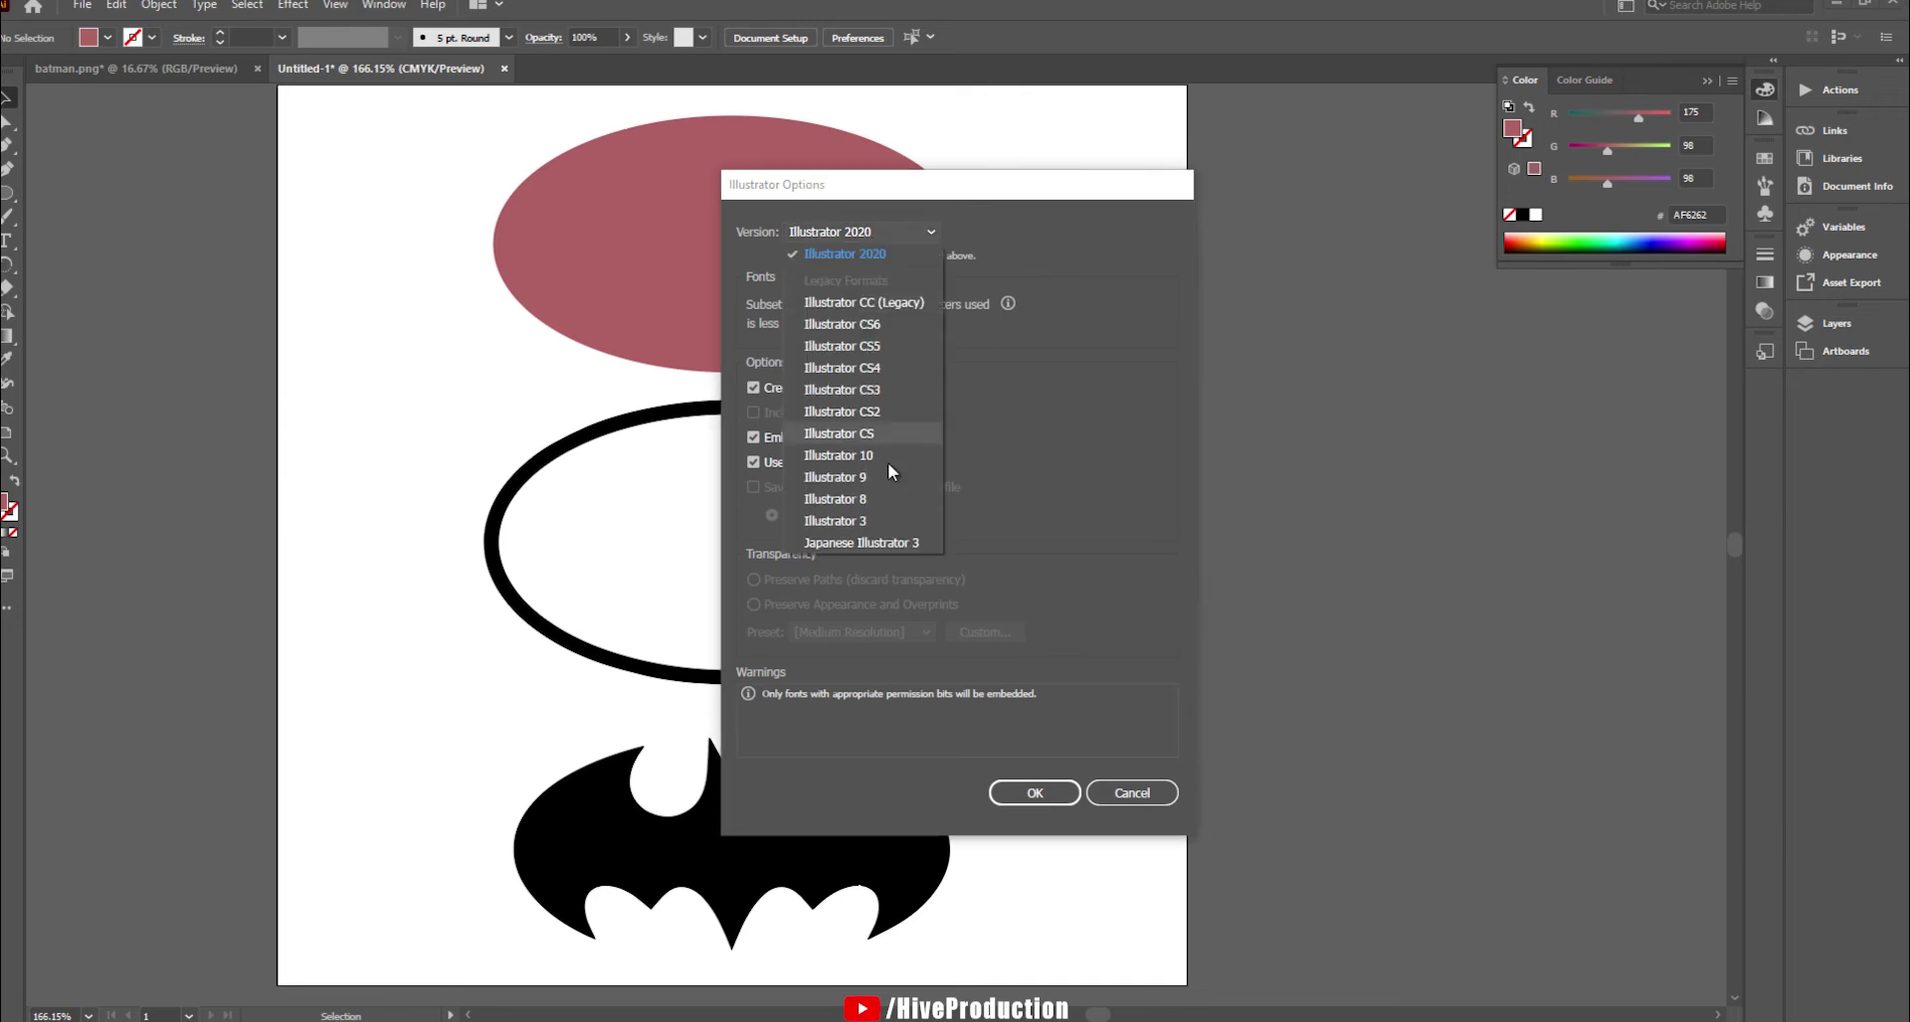
{"action": "left_click", "coordinate": [893, 500]}
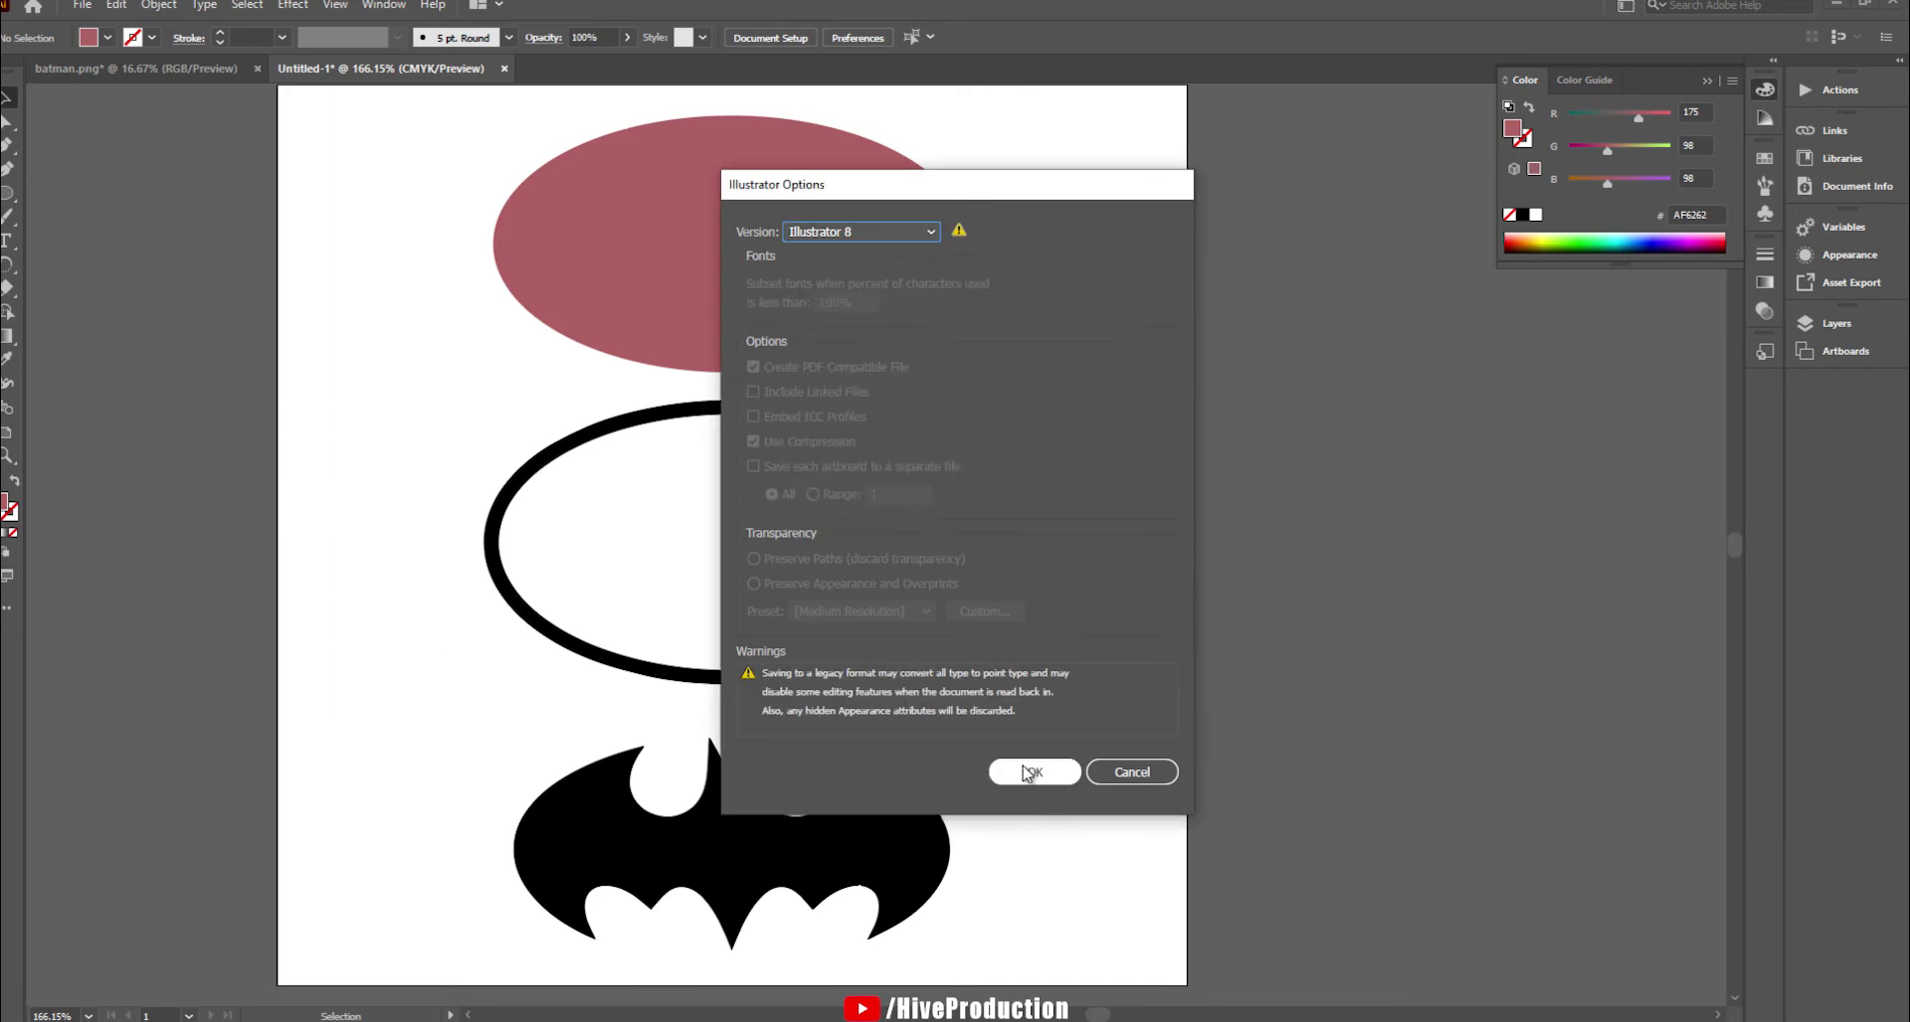
{"action": "left_click", "coordinate": [1027, 774]}
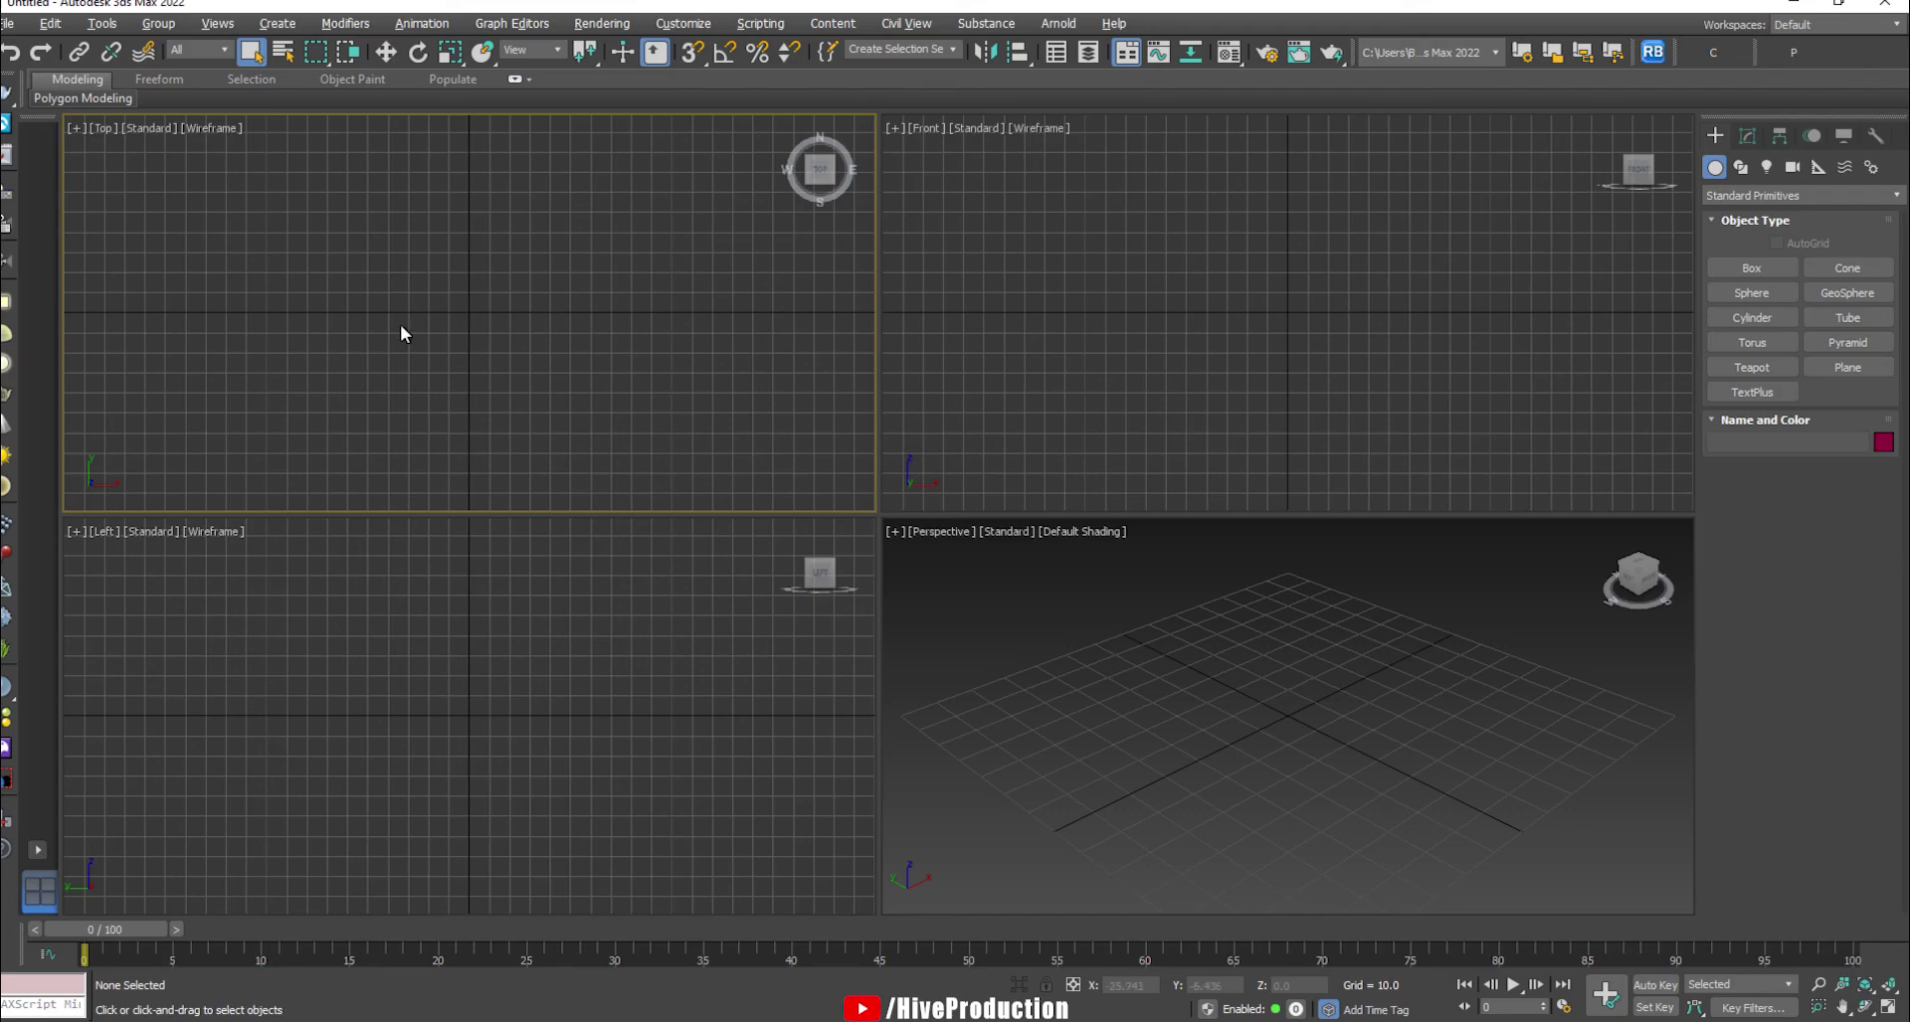
- Switch to 3ds Max and import the Batman_logo file from the Desktop into the empty scene
{"action": "left_click", "coordinate": [4, 14]}
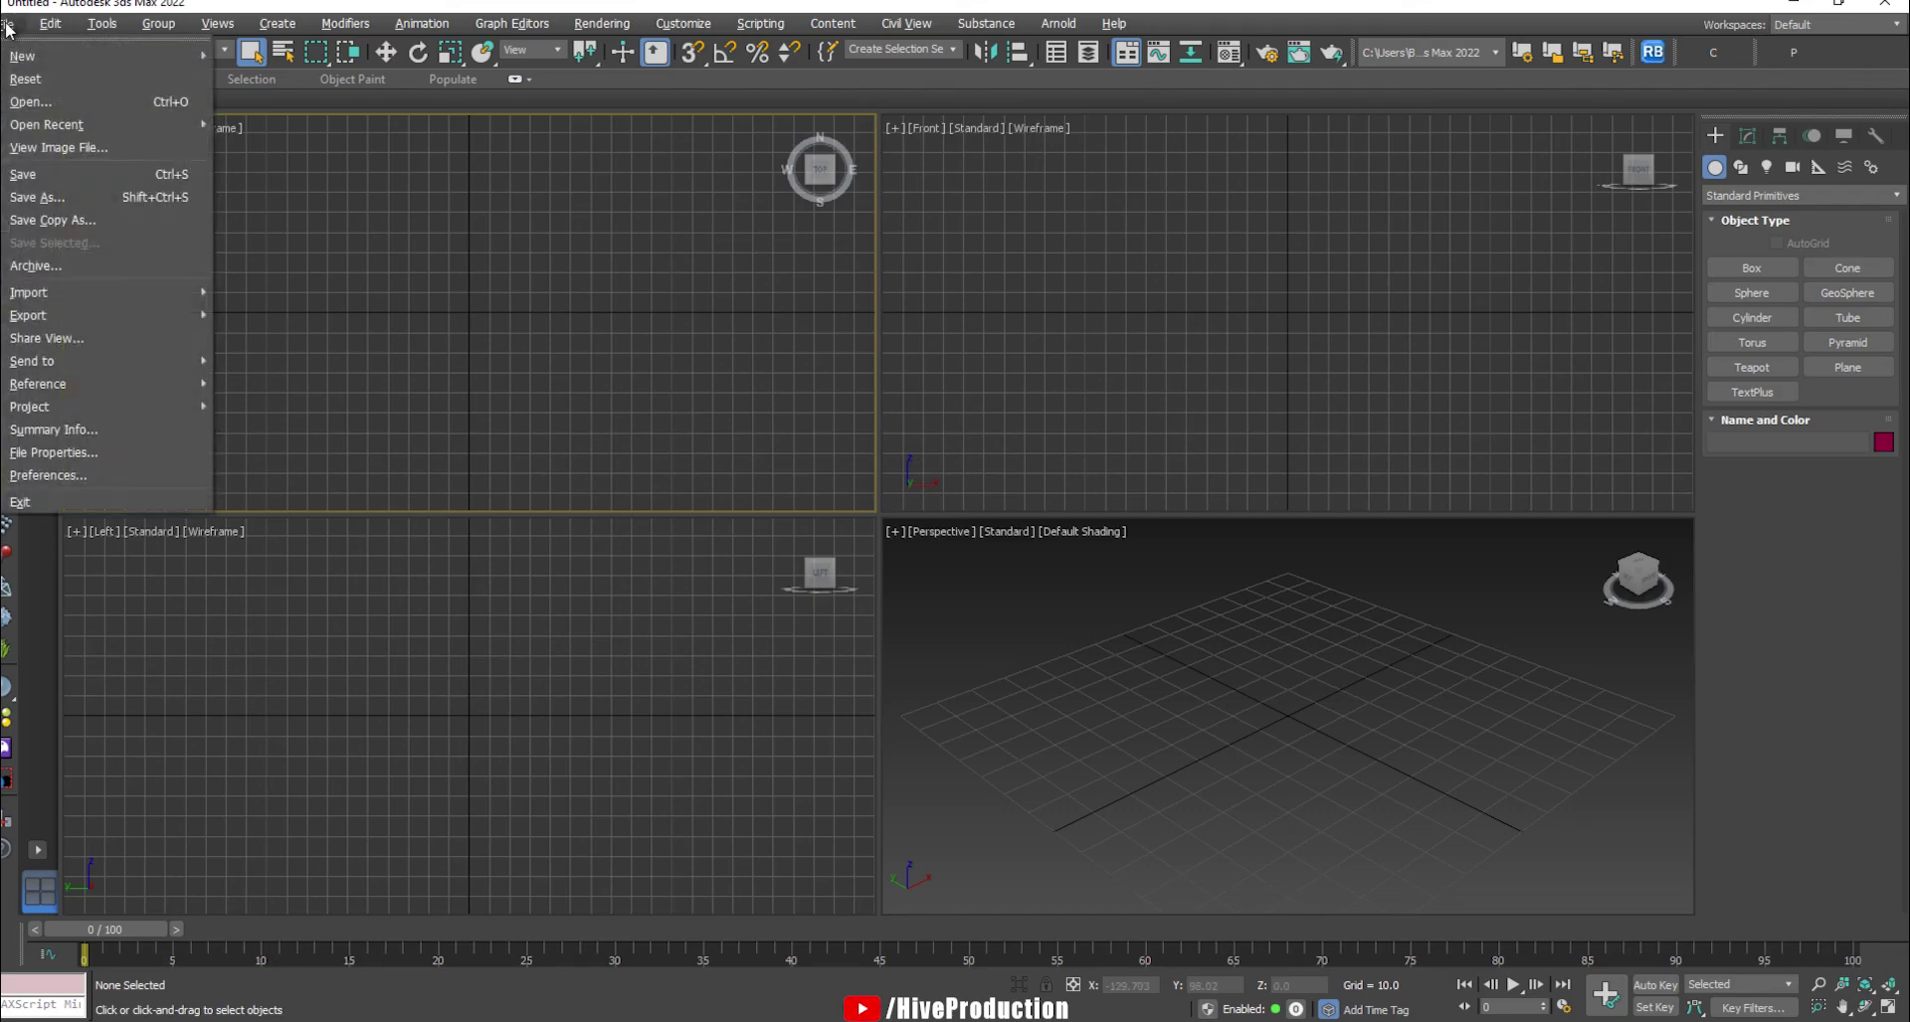
{"action": "mouse_move", "coordinate": [81, 302]}
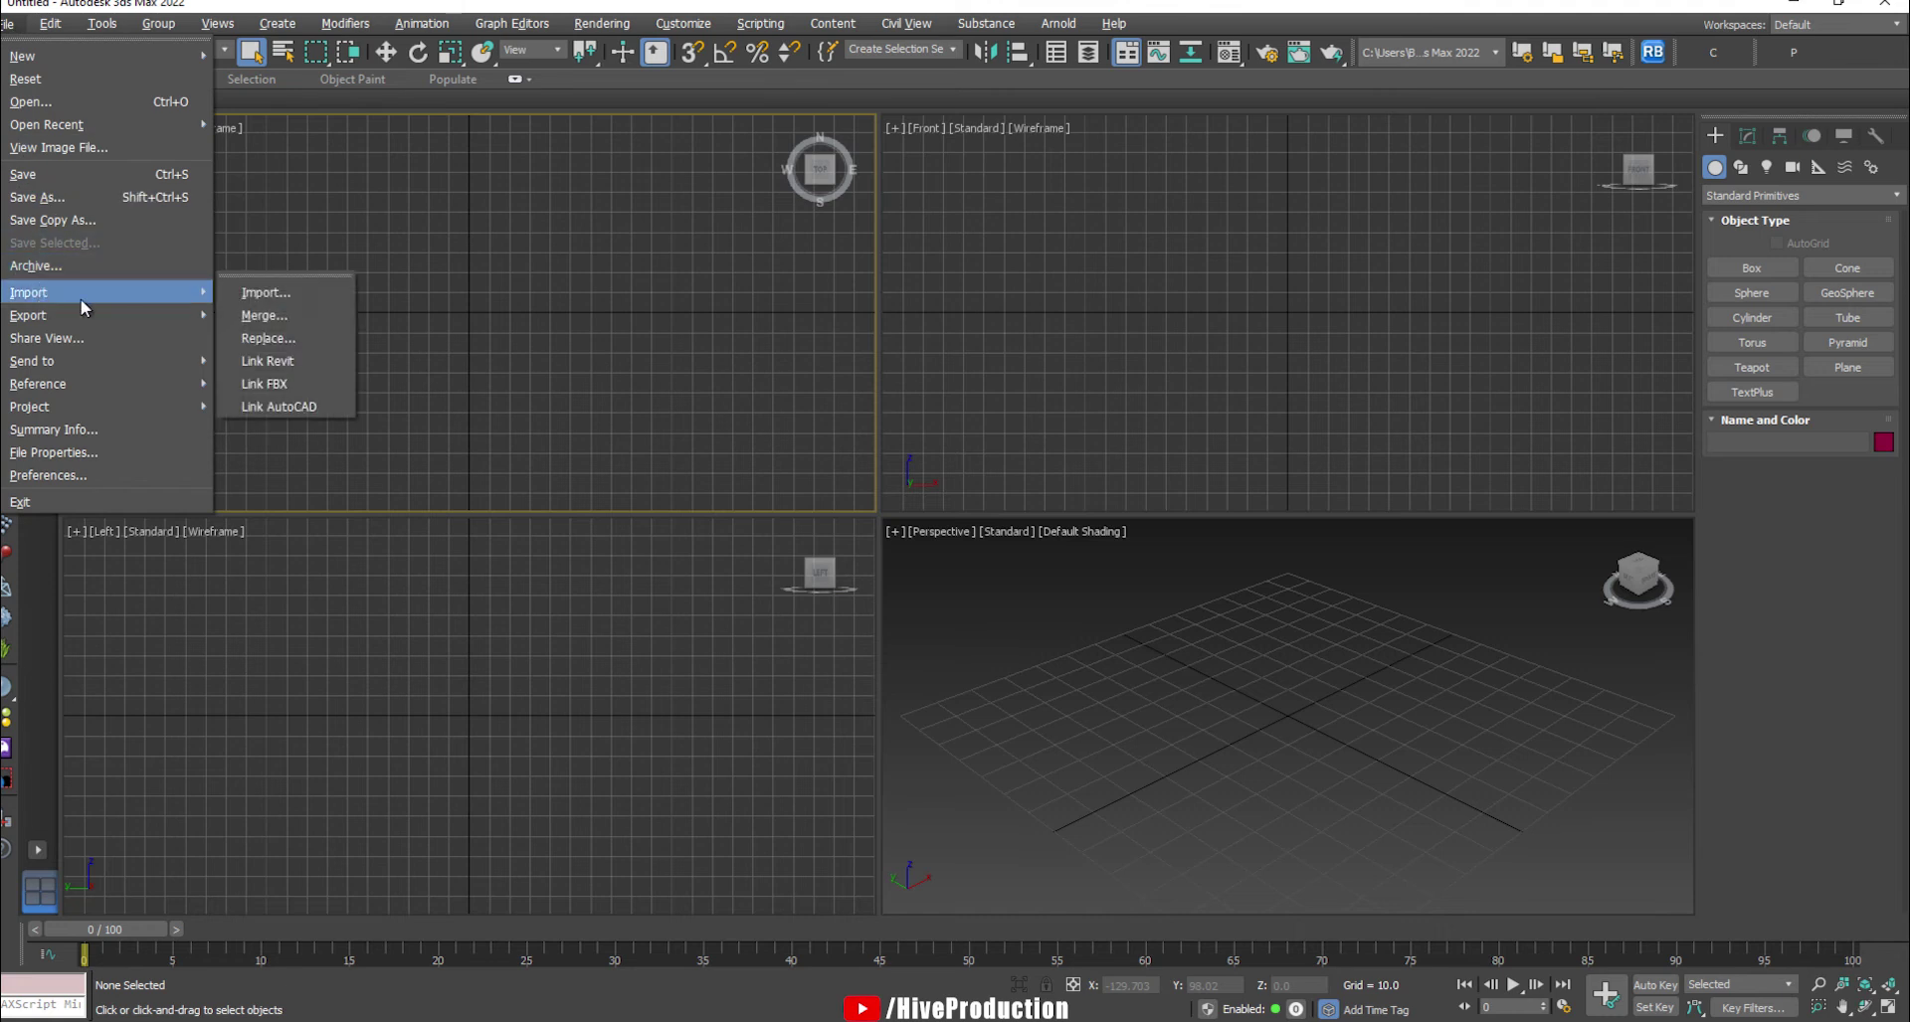
{"action": "left_click", "coordinate": [279, 296]}
{"action": "left_click", "coordinate": [372, 192]}
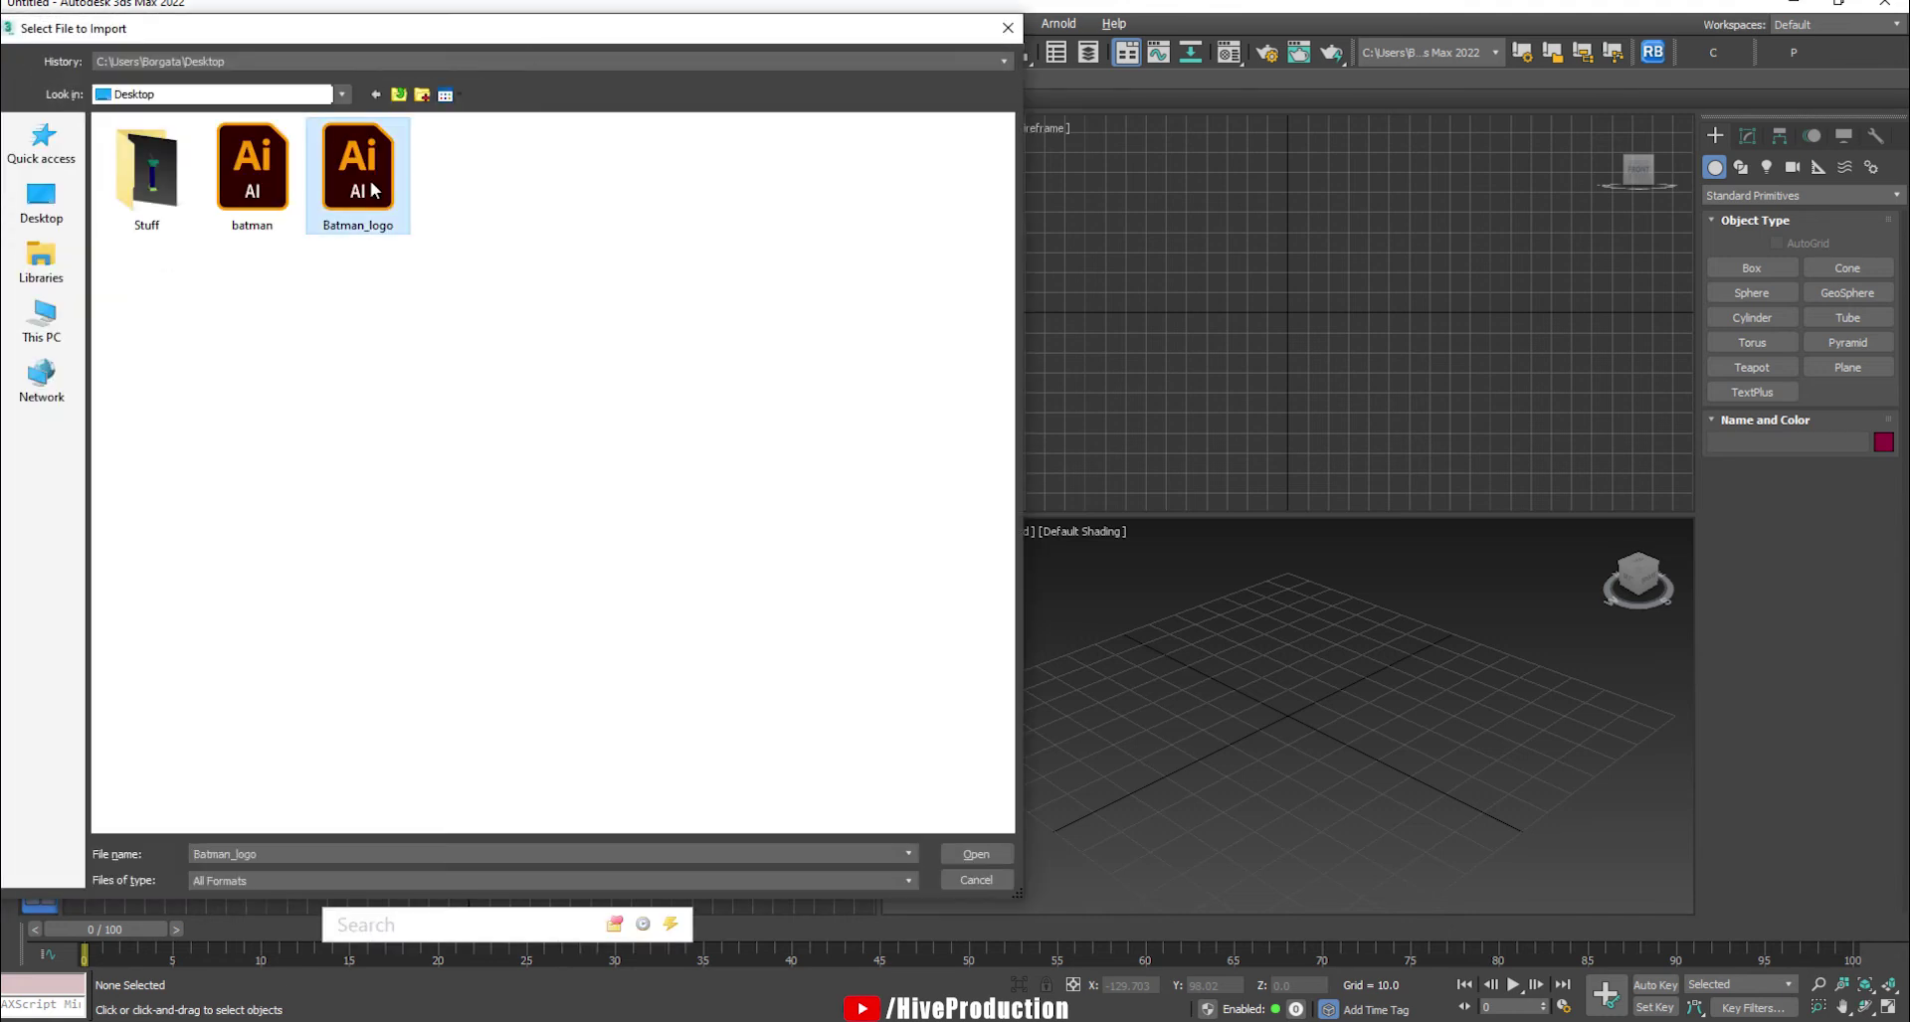
{"action": "left_click", "coordinate": [976, 854]}
{"action": "left_click", "coordinate": [997, 546]}
- Scale the imported logo shape up uniformly to about 2057 percent, enlarge the Perspective view to full size and deselect the shape
{"action": "middle_click_drag", "start_coordinate": [1468, 733], "coordinate": [1354, 693]}
{"action": "scroll", "coordinate": [1354, 694], "scroll_direction": "down", "scroll_amount": 5}
{"action": "scroll", "coordinate": [1303, 696], "scroll_direction": "down", "scroll_amount": 3}
{"action": "key", "text": "r"}
{"action": "left_click_drag", "start_coordinate": [1298, 726], "coordinate": [1353, 668]}
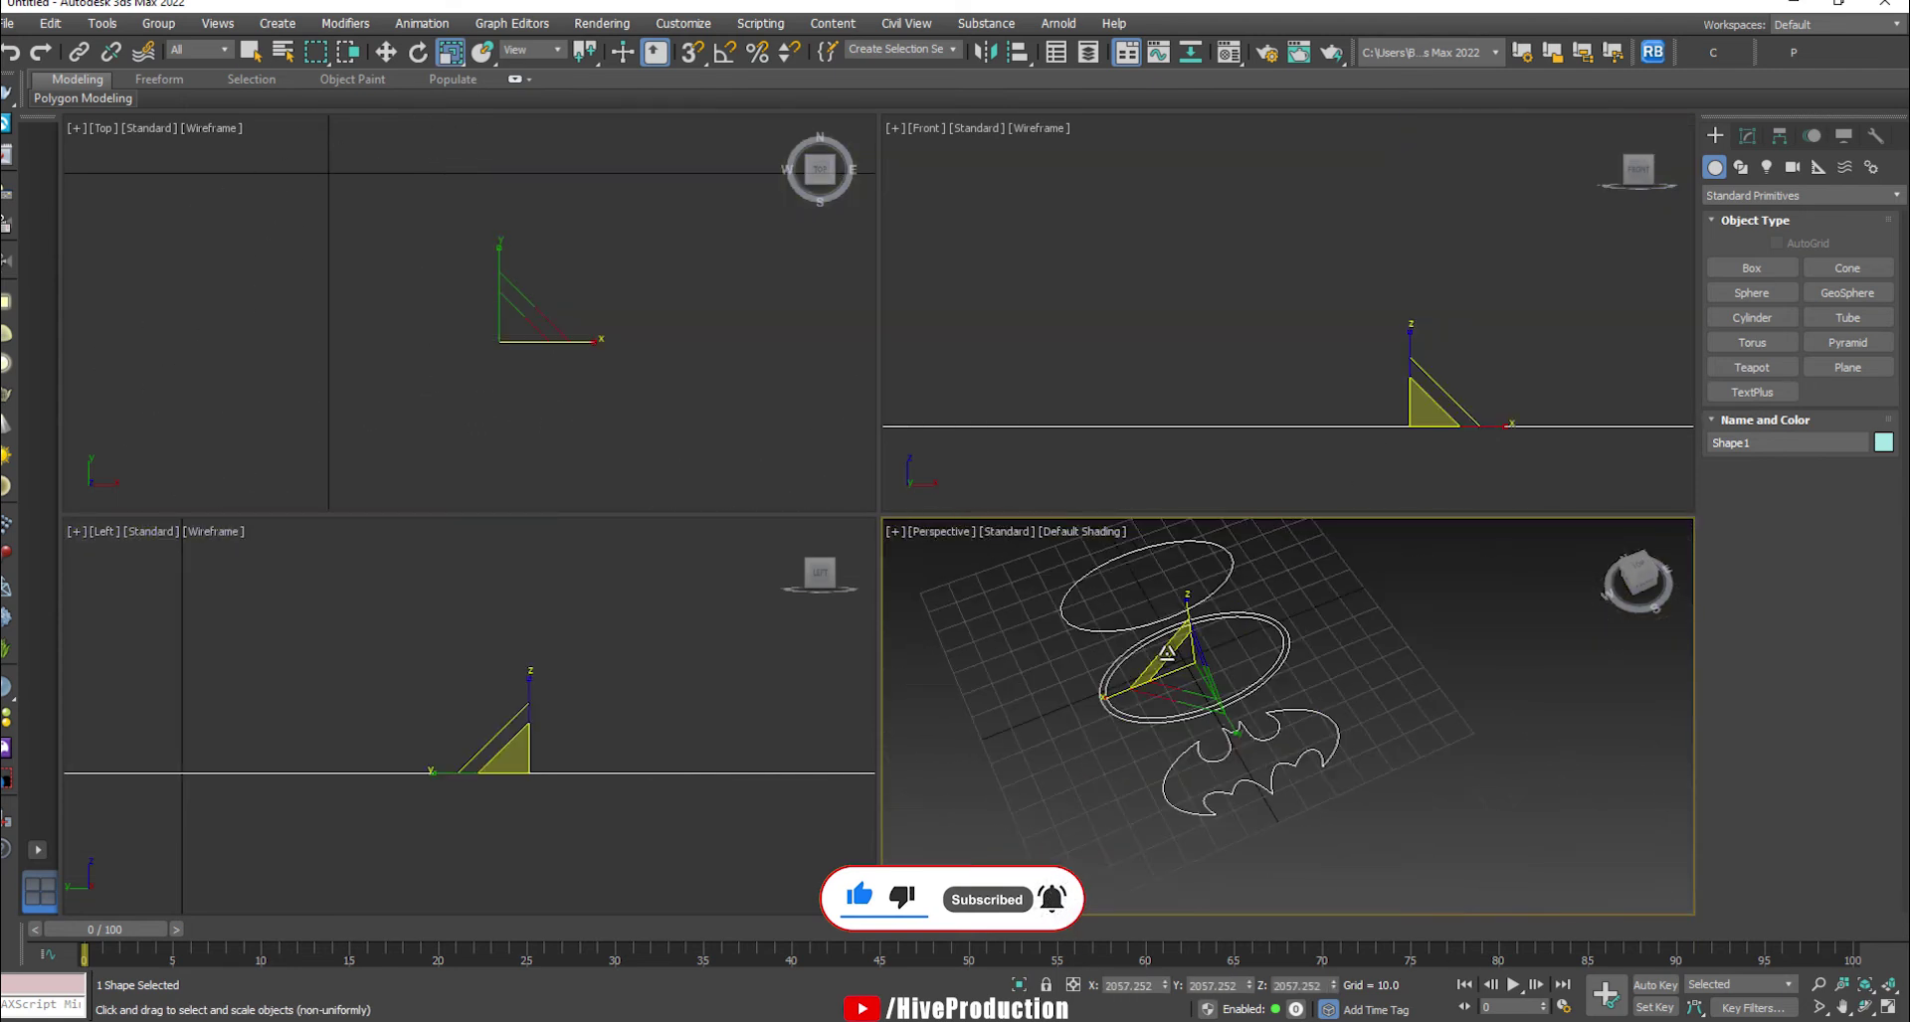
{"action": "key", "text": "alt+w"}
{"action": "scroll", "coordinate": [1092, 700], "scroll_direction": "down", "scroll_amount": 8}
{"action": "left_click", "coordinate": [1113, 666]}
{"action": "middle_click_drag", "start_coordinate": [1124, 652], "coordinate": [1034, 681], "text": "alt"}
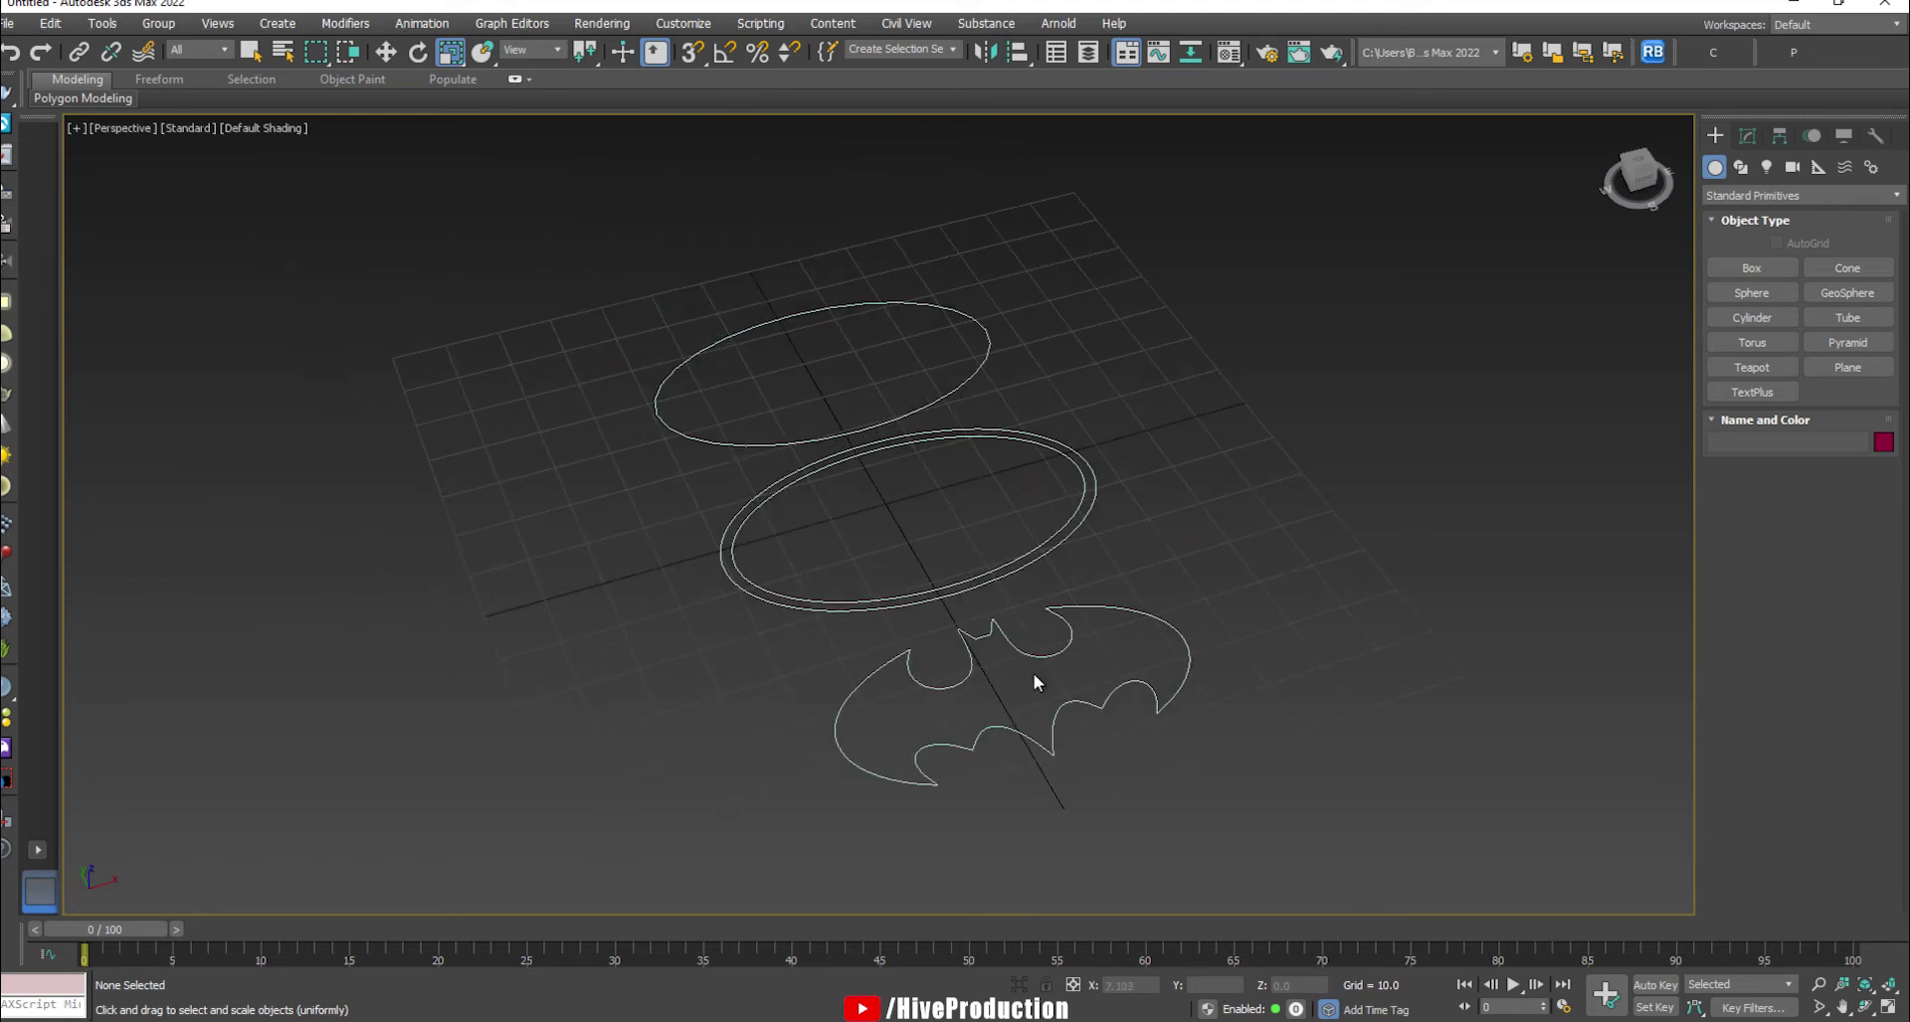
- Examine the imported Editable Spline at vertex and segment level, picking single segments of the bat outline
{"action": "left_click", "coordinate": [1034, 652]}
{"action": "left_click", "coordinate": [1748, 136]}
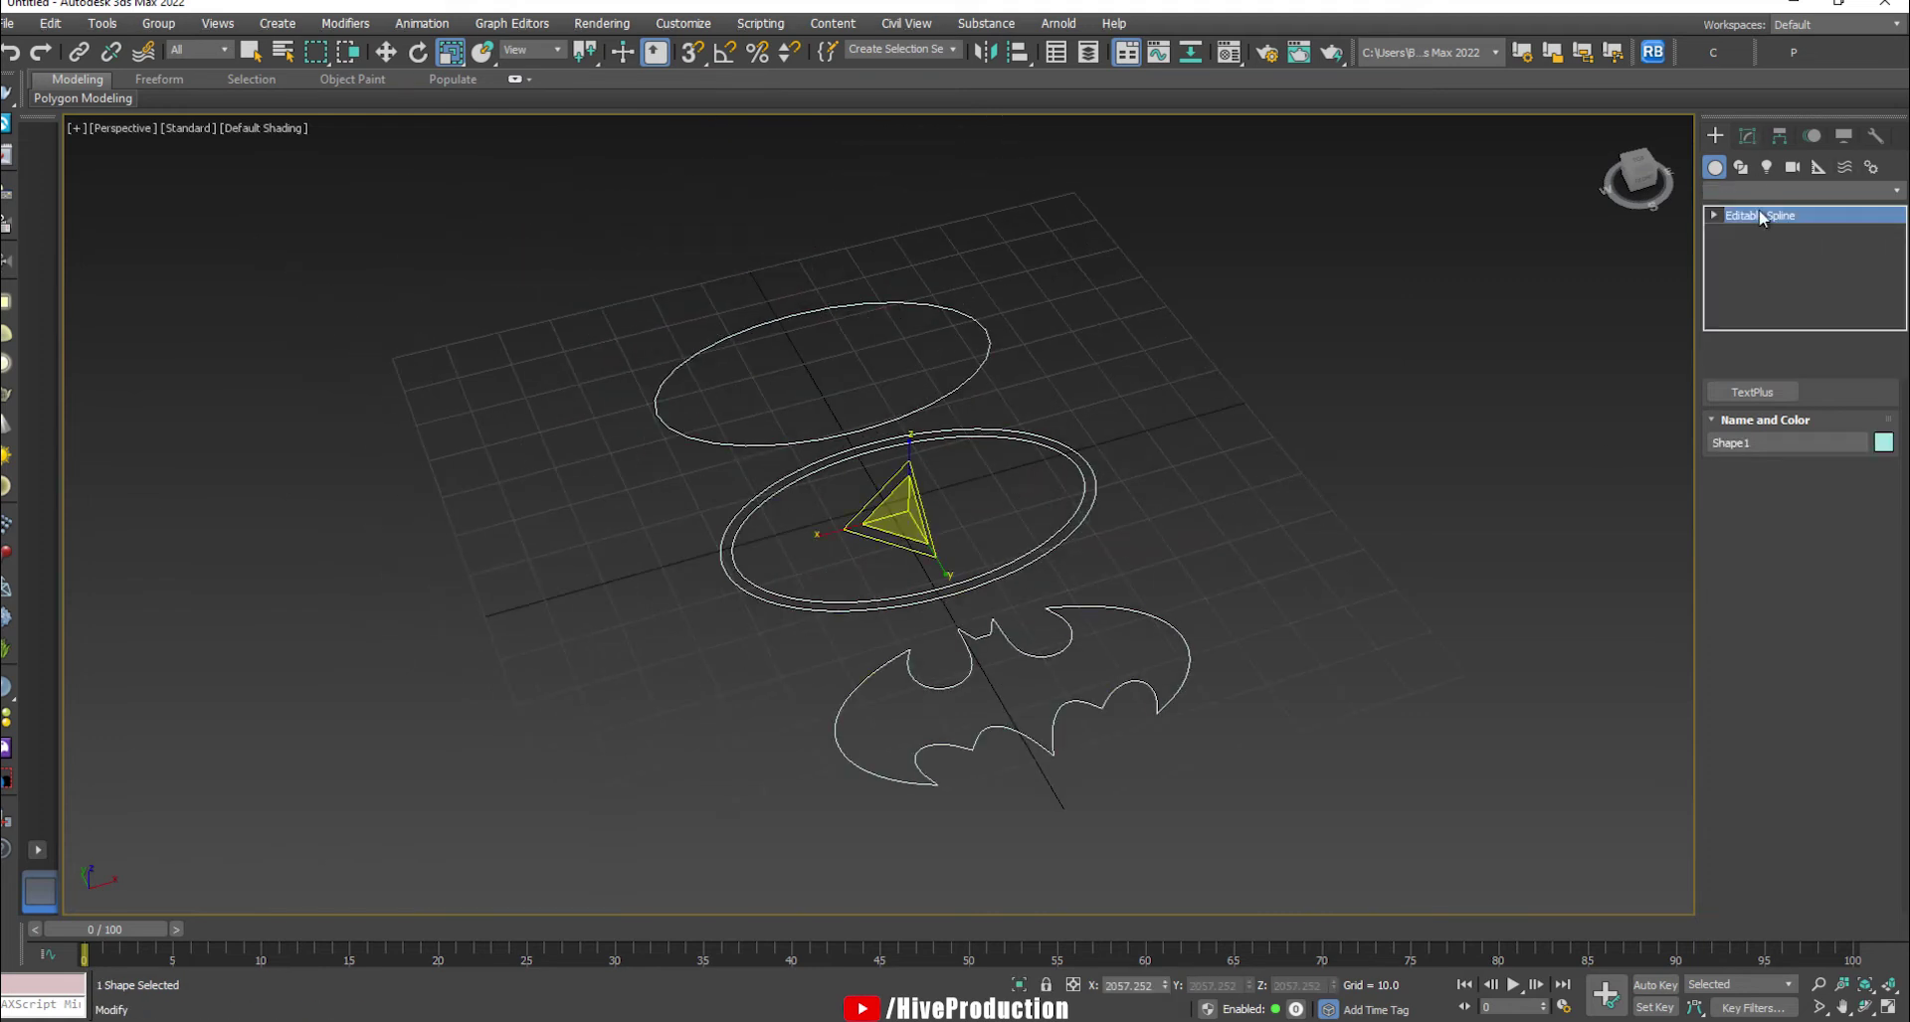
{"action": "left_click", "coordinate": [1753, 234]}
{"action": "left_click", "coordinate": [1095, 484]}
{"action": "left_click", "coordinate": [1059, 593]}
{"action": "left_click", "coordinate": [1771, 267]}
{"action": "left_click", "coordinate": [1759, 253]}
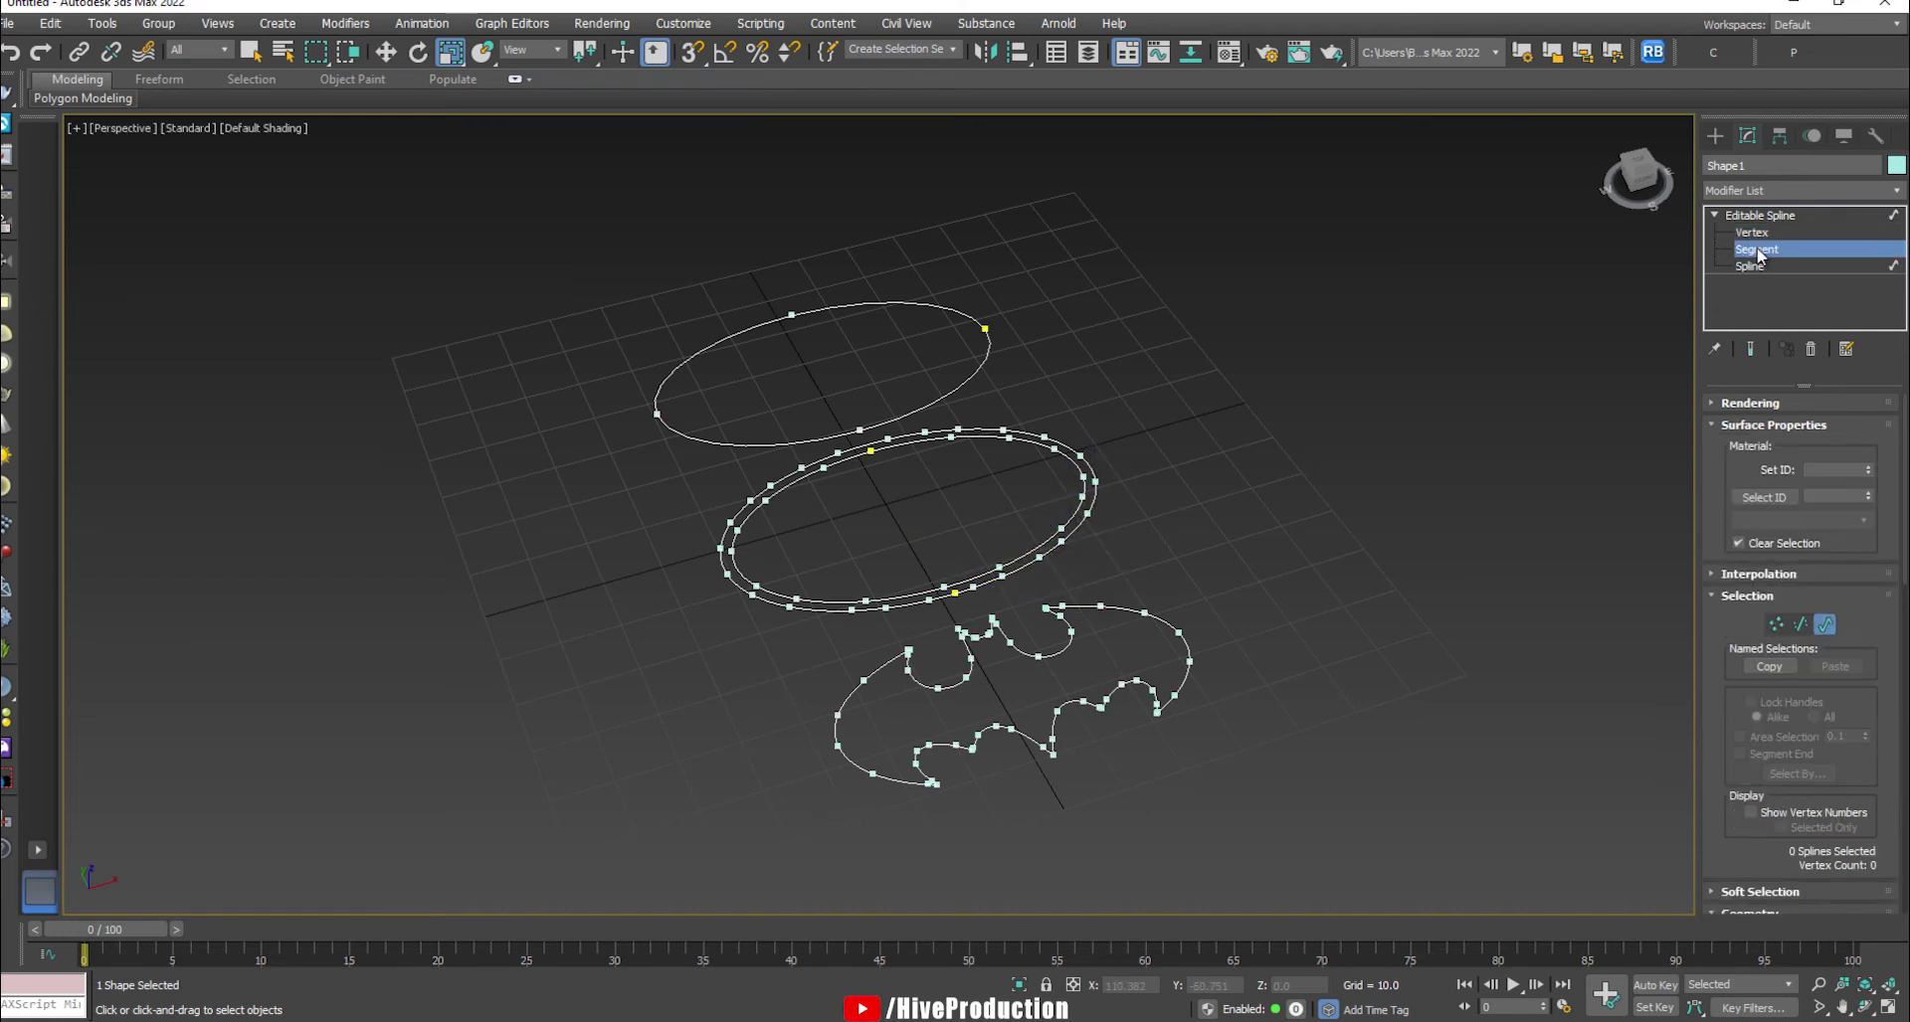
{"action": "left_click", "coordinate": [1121, 606]}
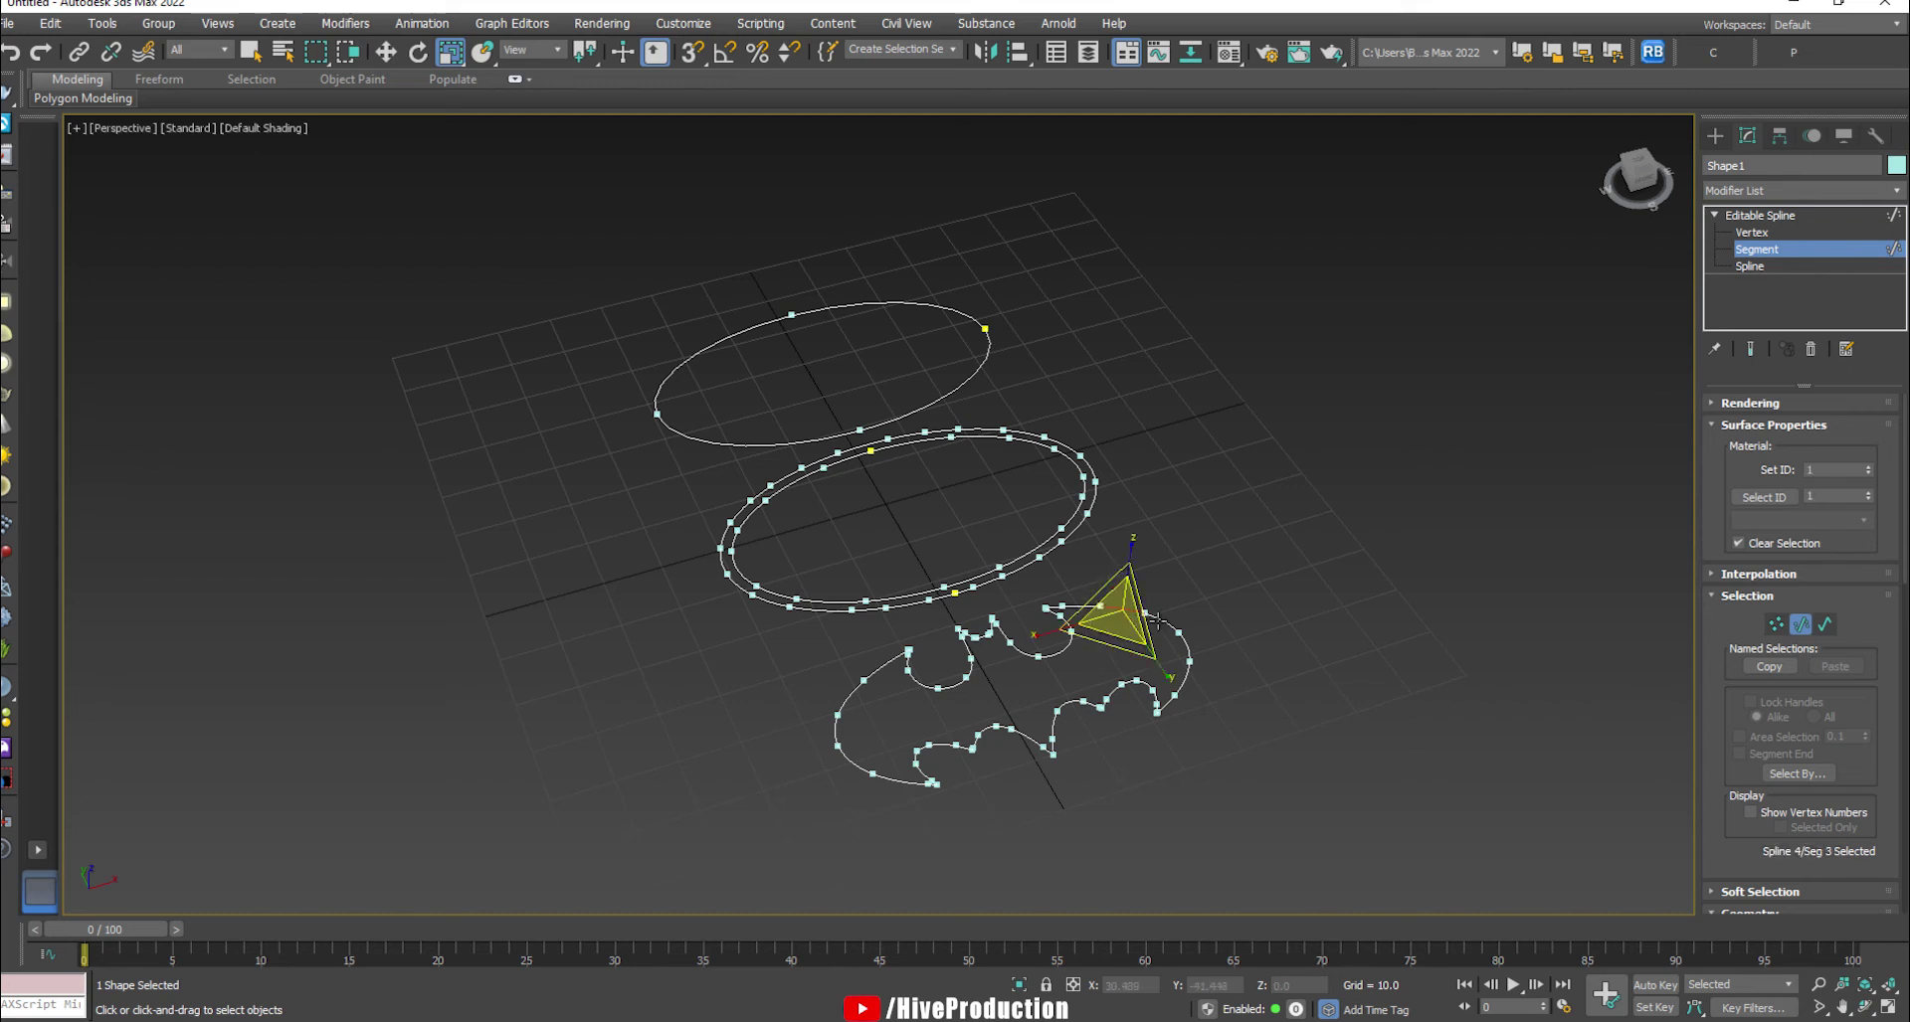
{"action": "left_click", "coordinate": [1183, 685]}
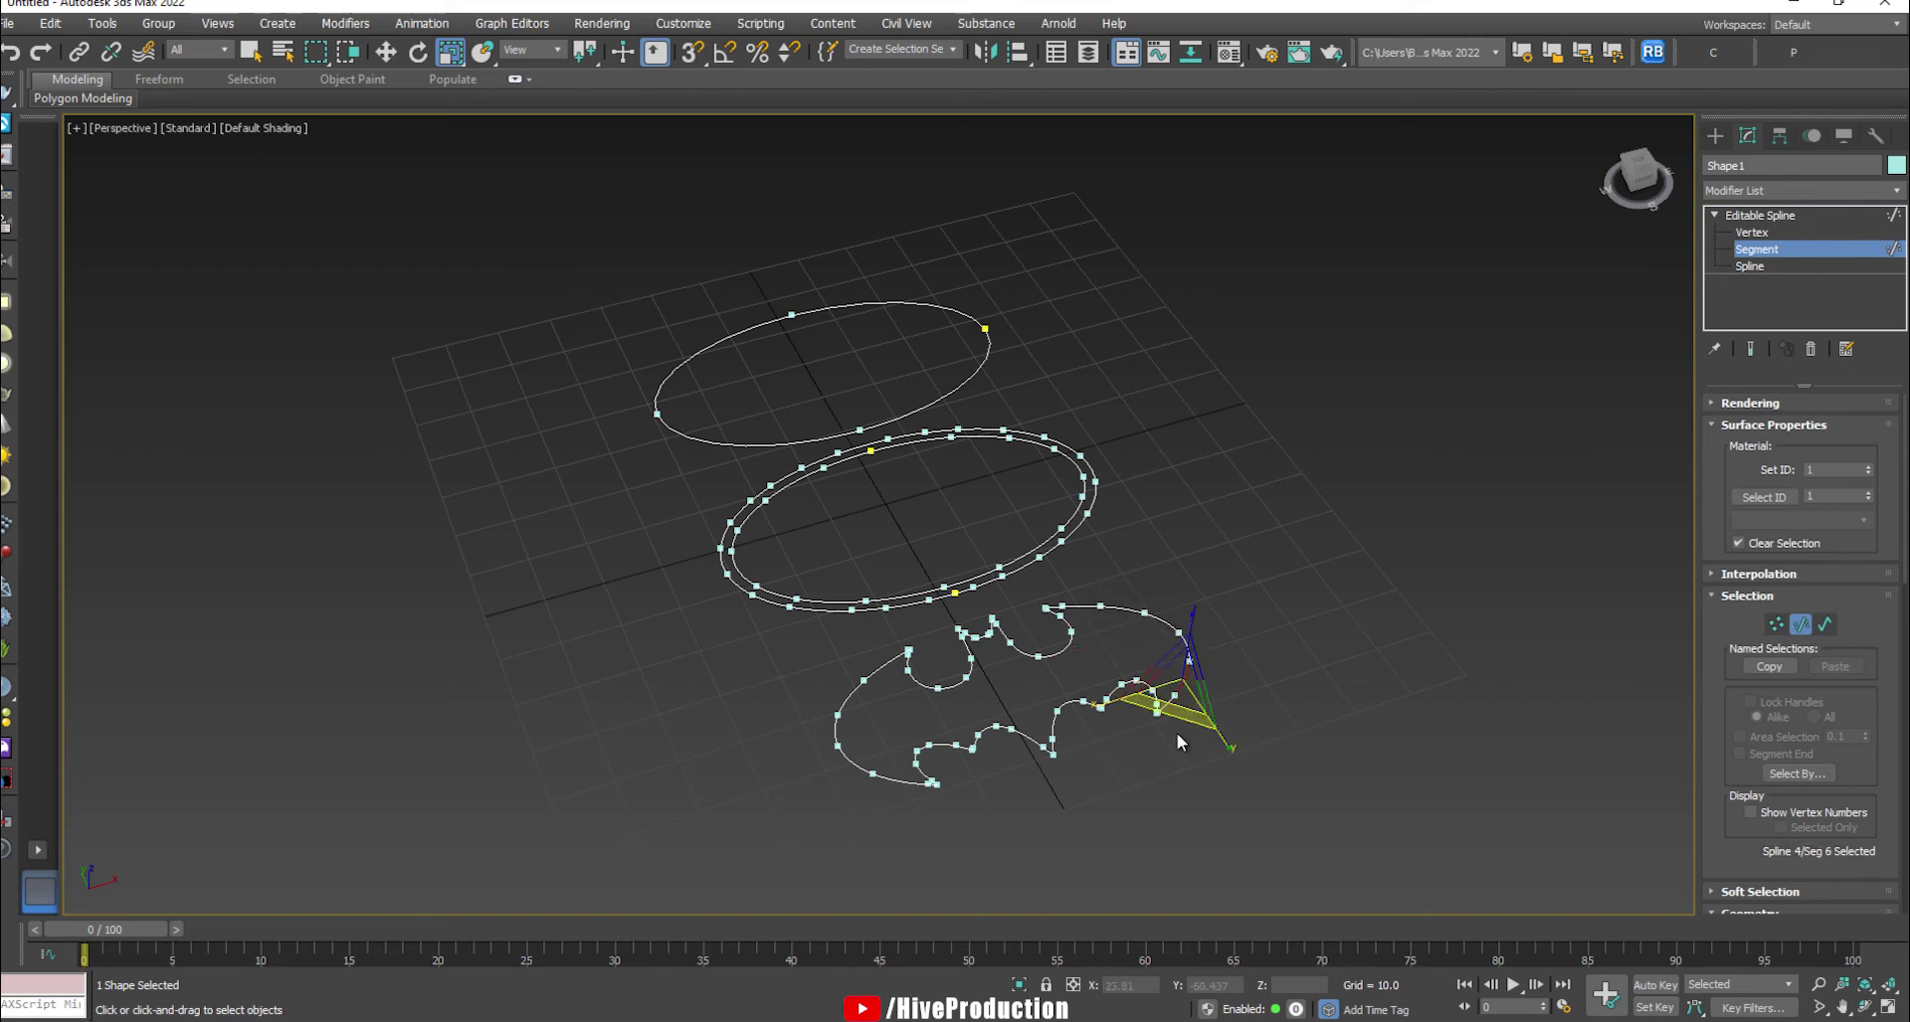
- Examine the shape at spline level by selecting the inner ring outline and the upper ellipse, and clear the selection
{"action": "left_click", "coordinate": [1741, 266]}
{"action": "left_click", "coordinate": [950, 588]}
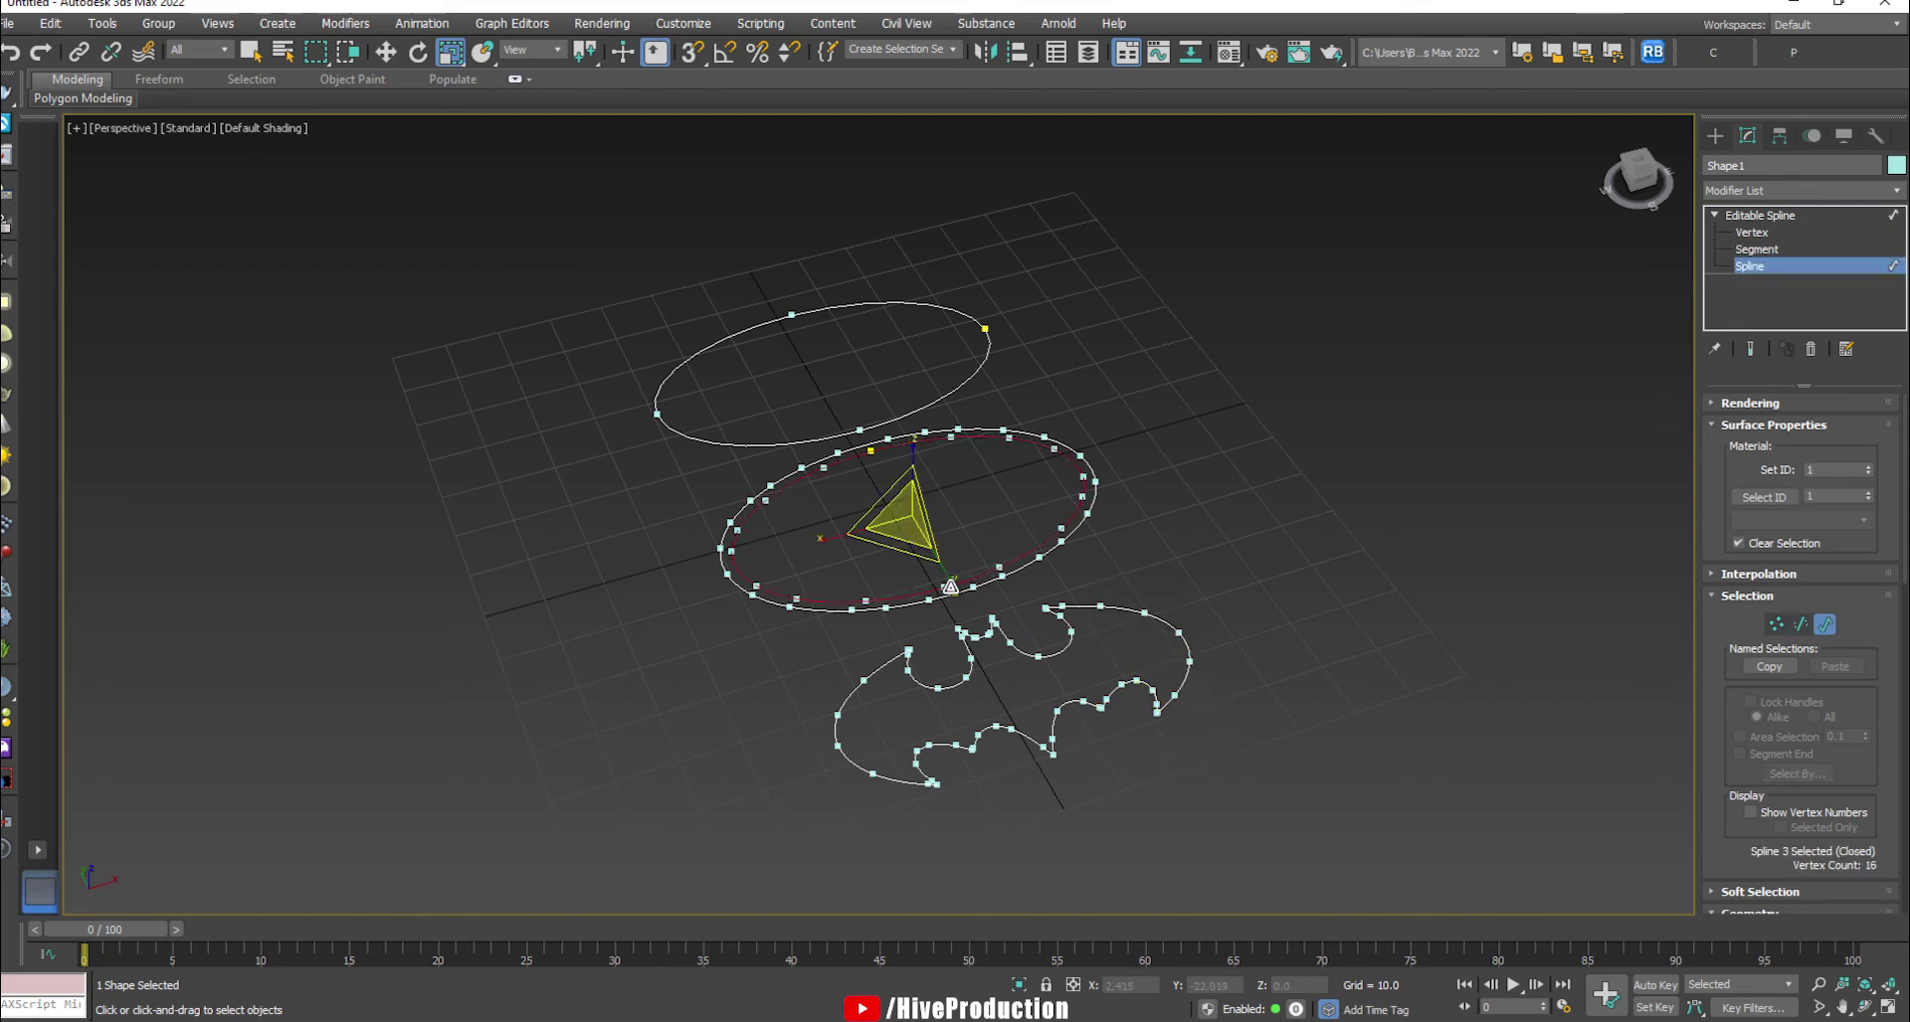
{"action": "left_click", "coordinate": [903, 653]}
{"action": "left_click", "coordinate": [799, 441]}
{"action": "key", "text": "w"}
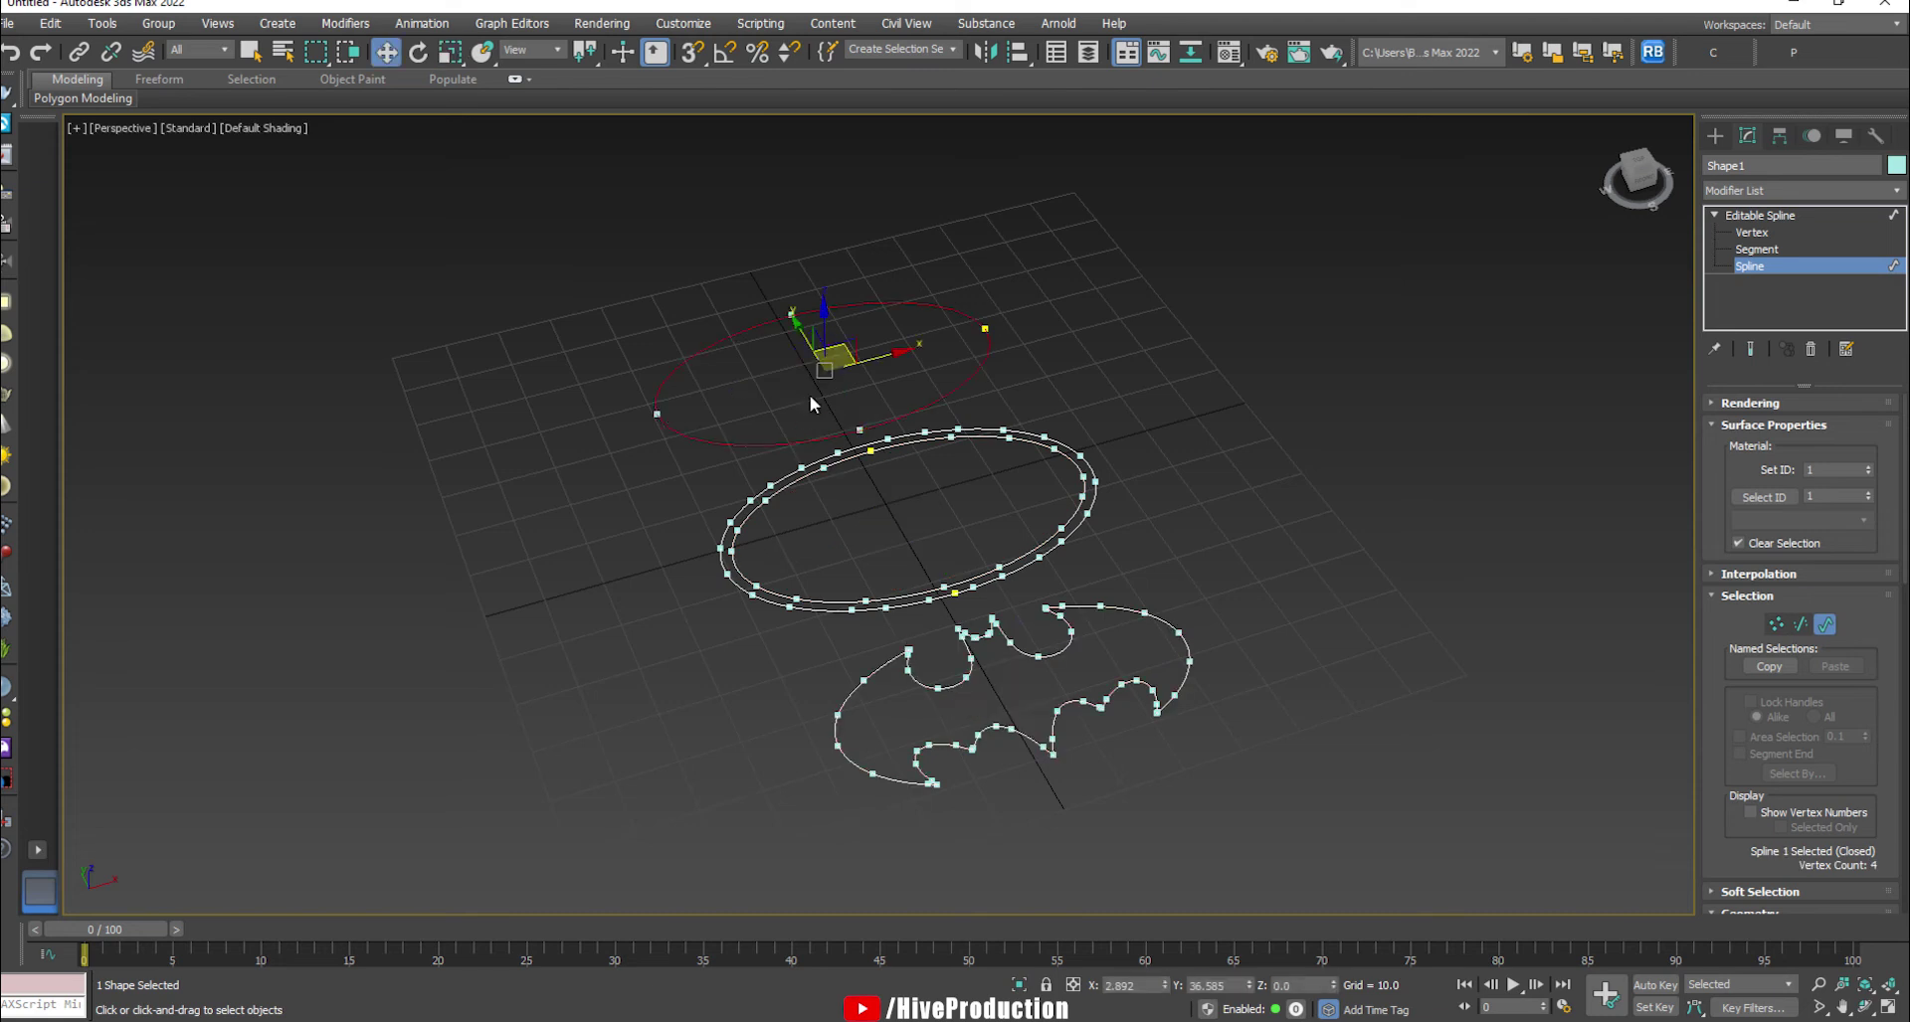
{"action": "left_click_drag", "start_coordinate": [748, 233], "coordinate": [761, 276]}
{"action": "left_click_drag", "start_coordinate": [751, 478], "coordinate": [891, 480]}
{"action": "left_click", "coordinate": [1282, 449]}
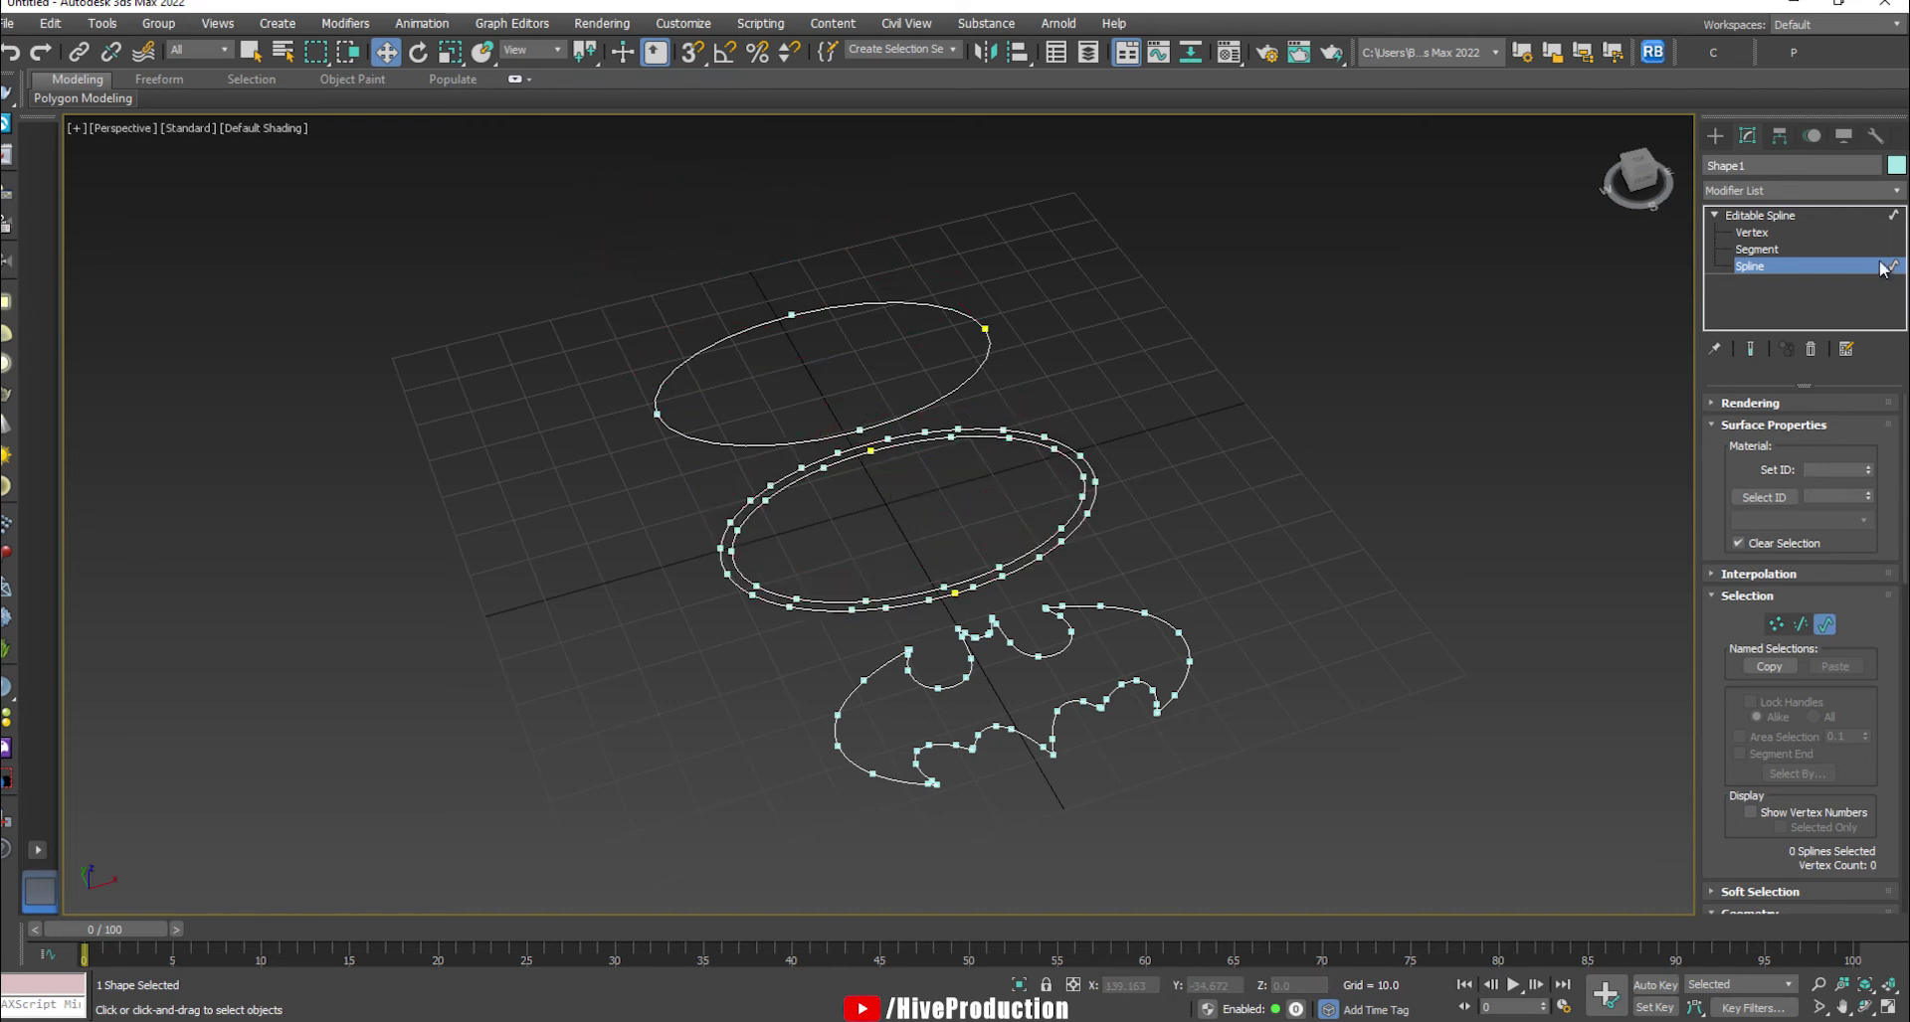
- Apply an Extrude modifier with an amount of 0.5 to the whole logo shape and deselect it
{"action": "left_click", "coordinate": [1760, 214]}
{"action": "left_click", "coordinate": [1730, 190]}
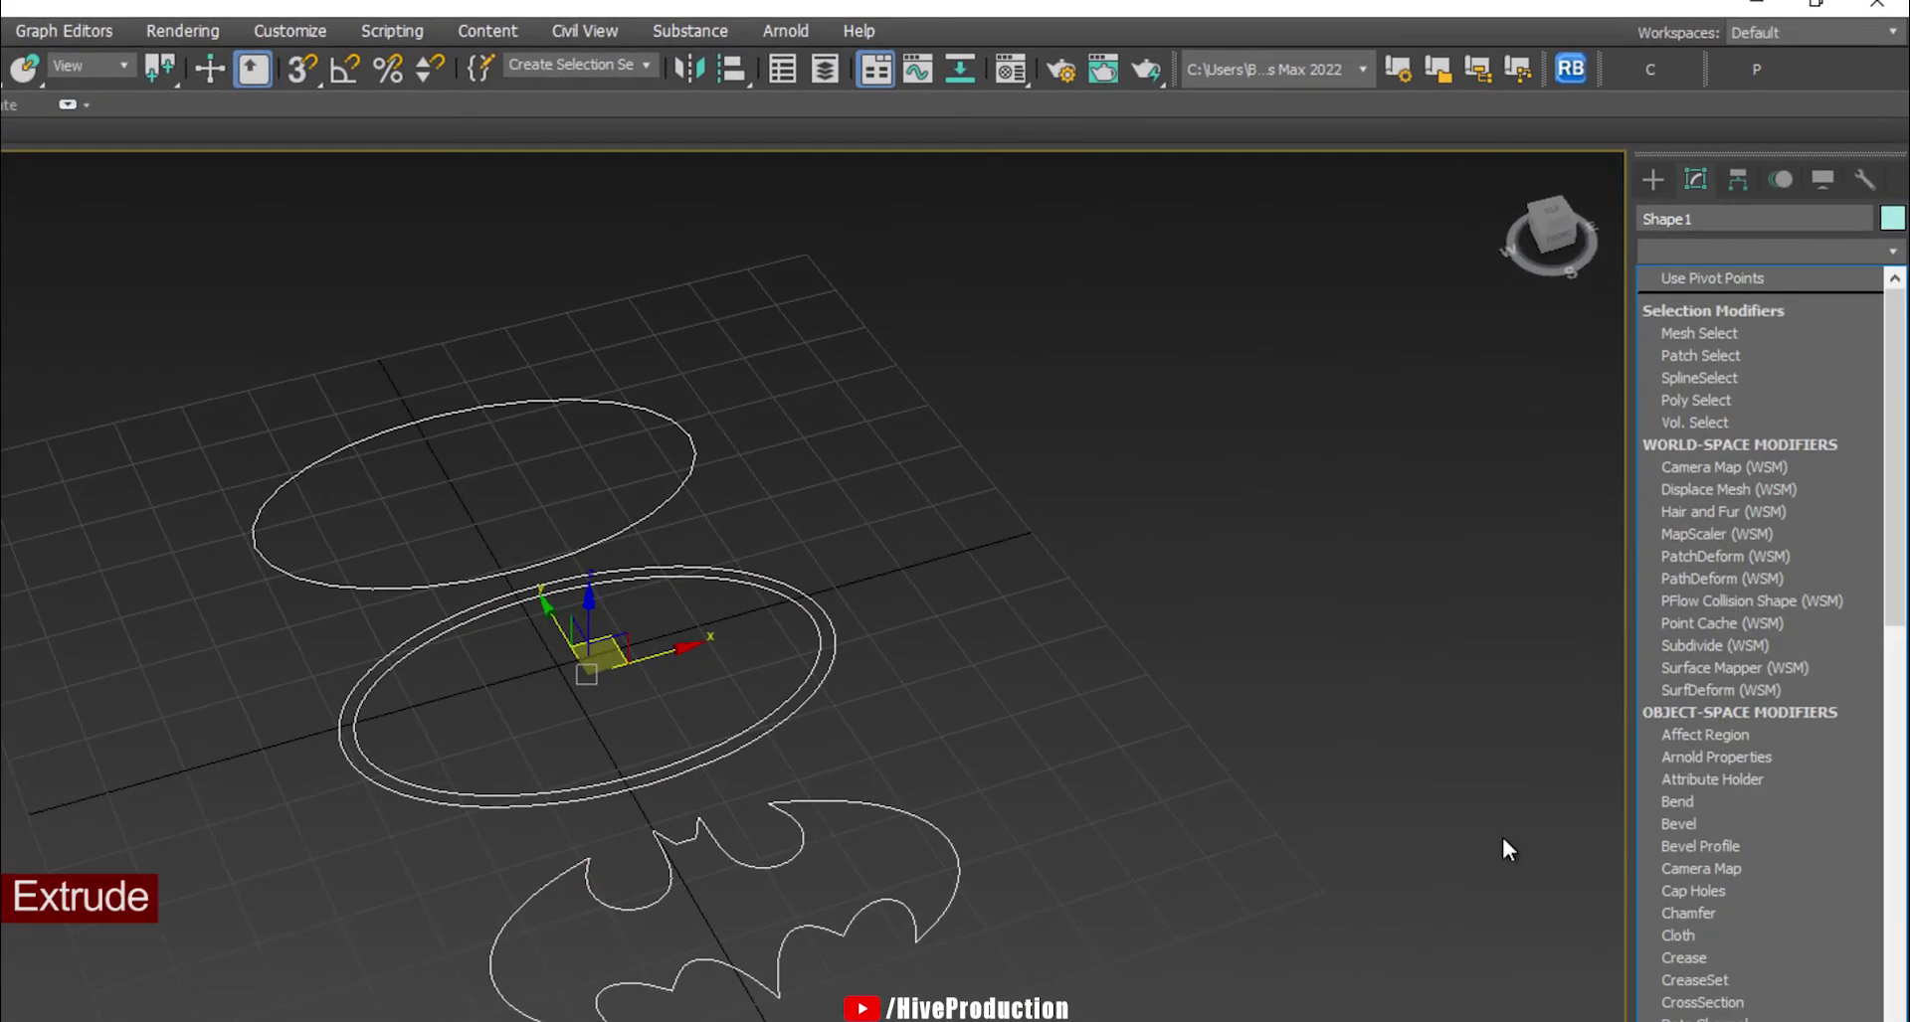
{"action": "key", "text": "e"}
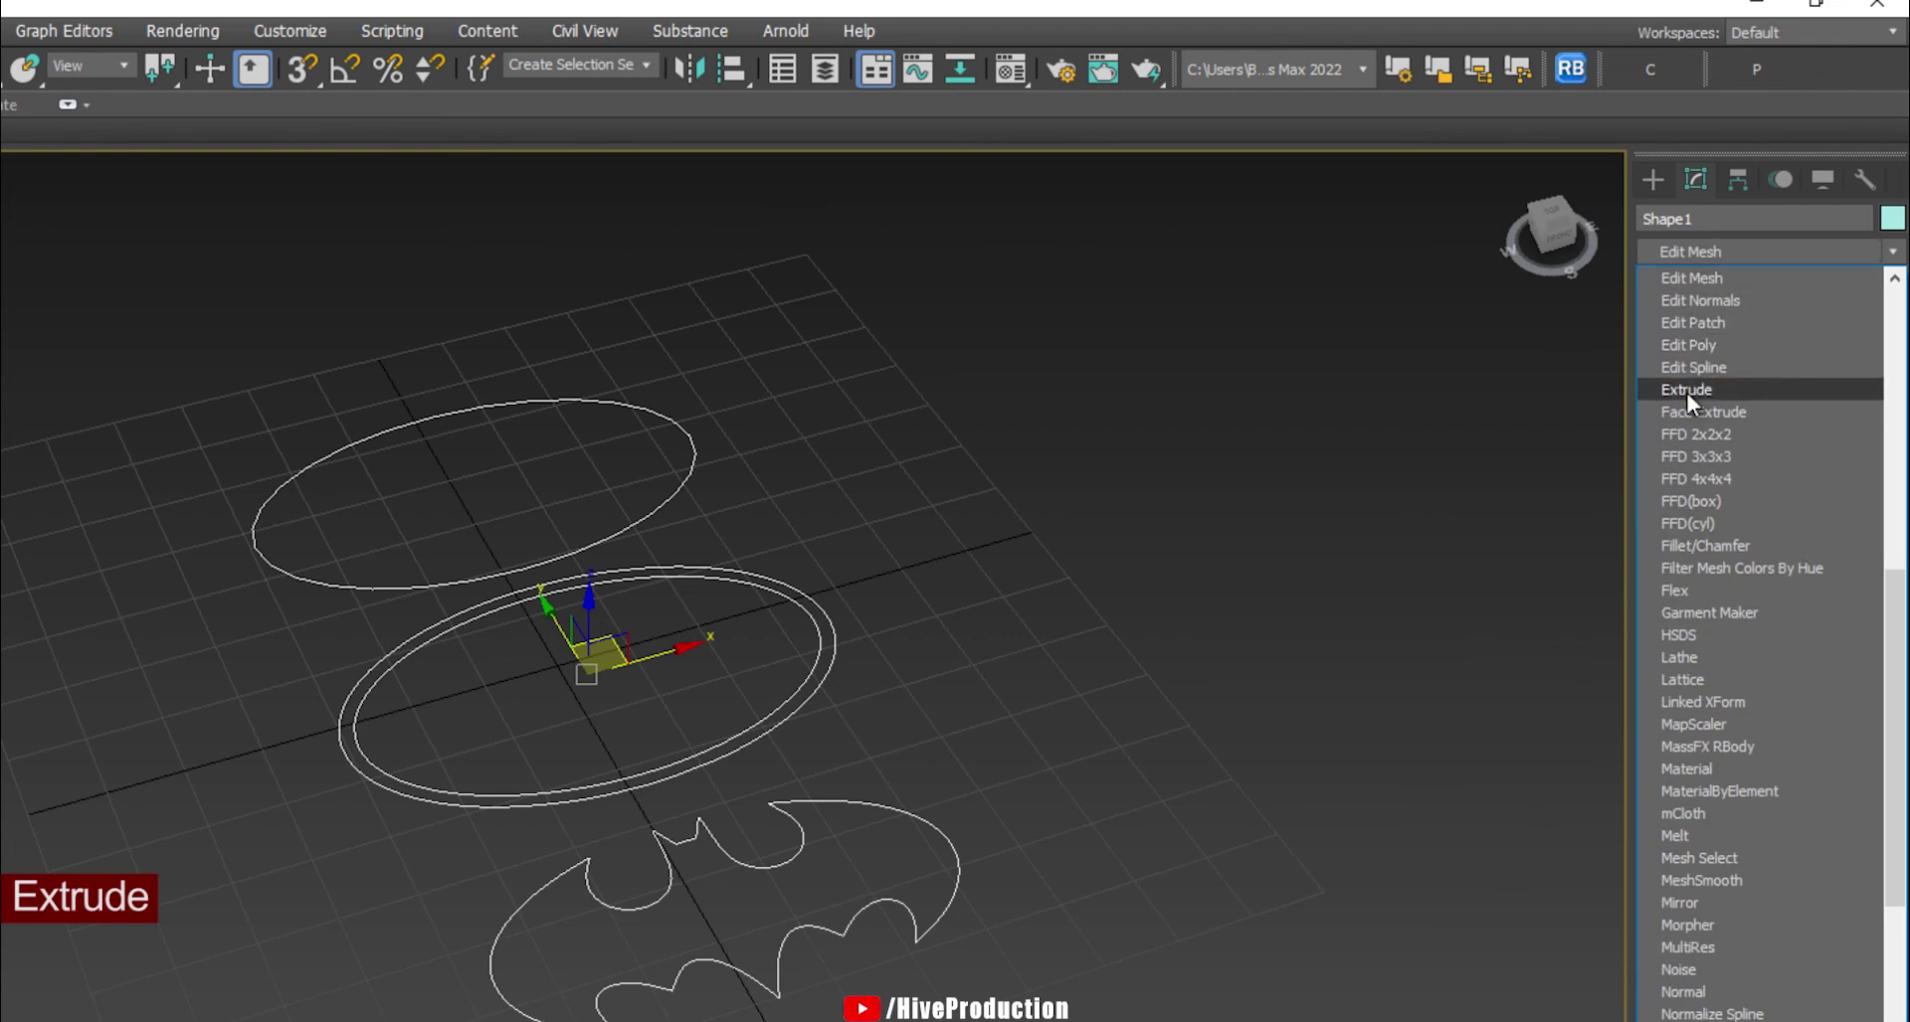
{"action": "key", "text": "Return"}
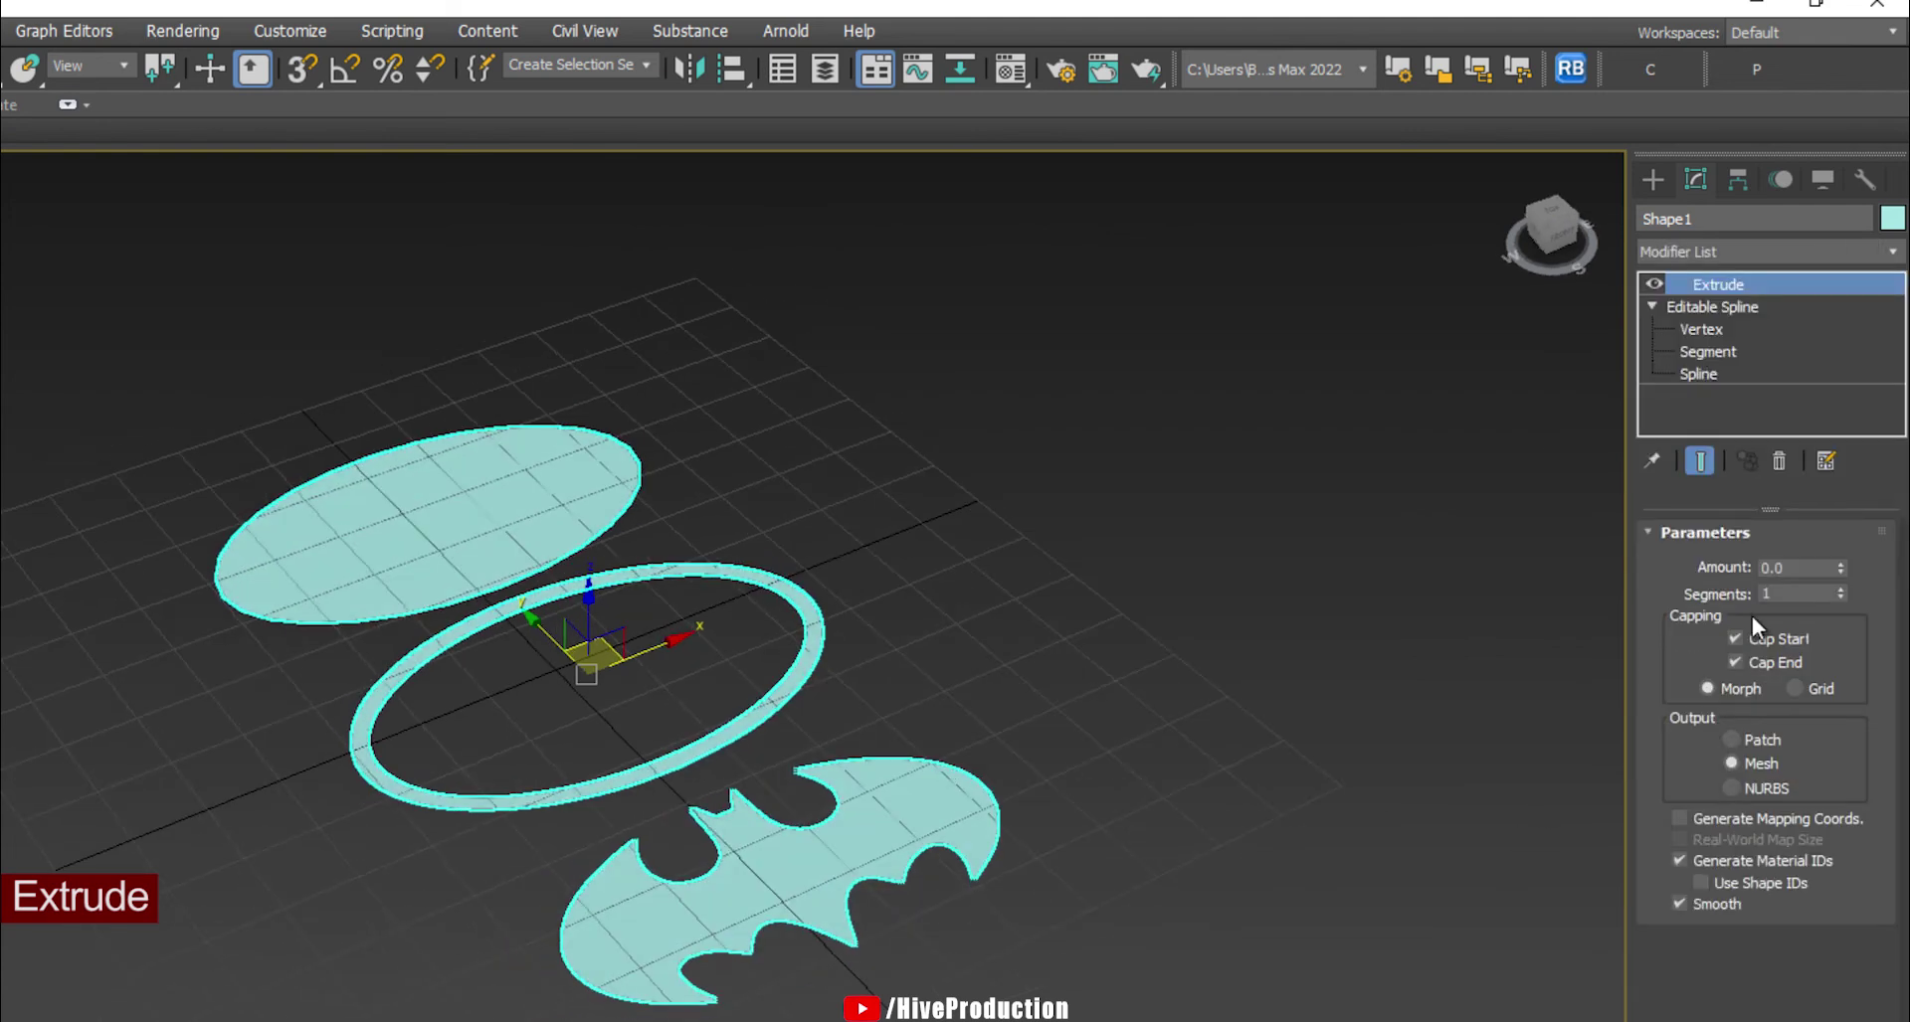
{"action": "left_click_drag", "start_coordinate": [1840, 567], "coordinate": [1842, 575]}
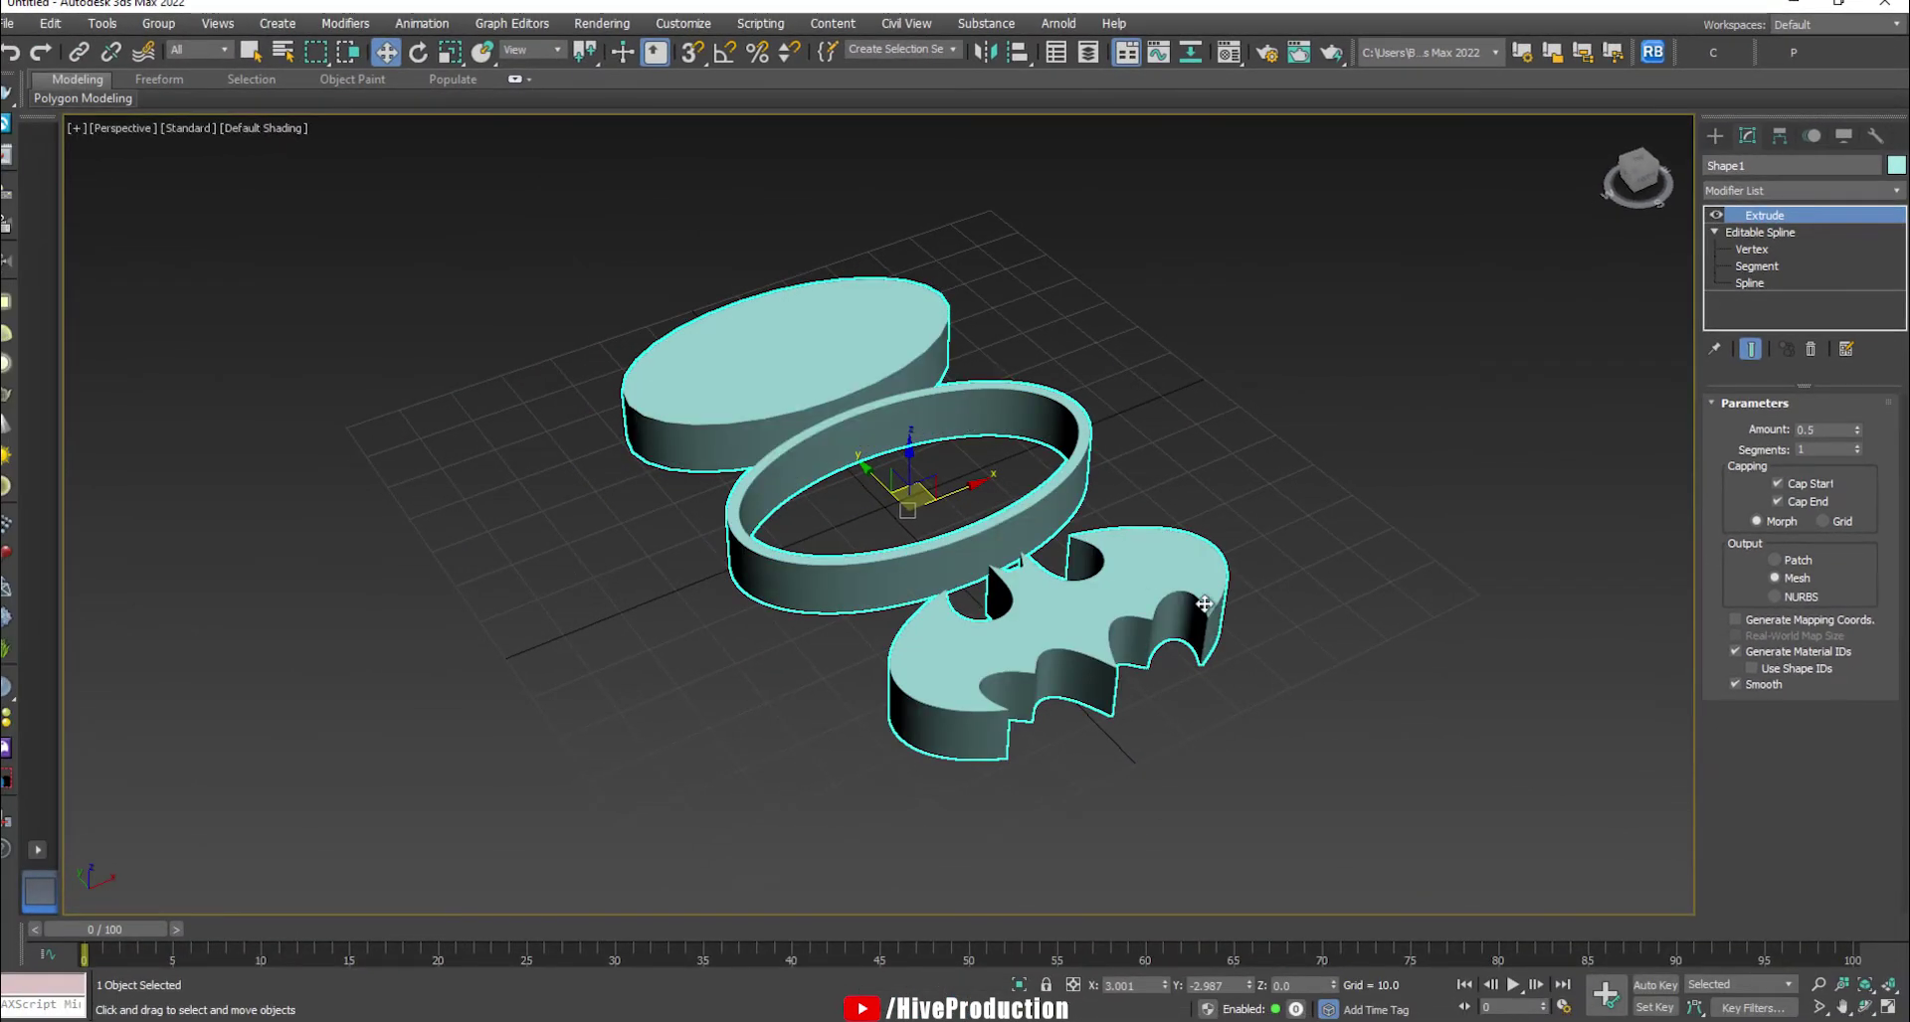
{"action": "left_click", "coordinate": [1273, 553]}
{"action": "middle_click_drag", "start_coordinate": [1273, 553], "coordinate": [1381, 480], "text": "alt"}
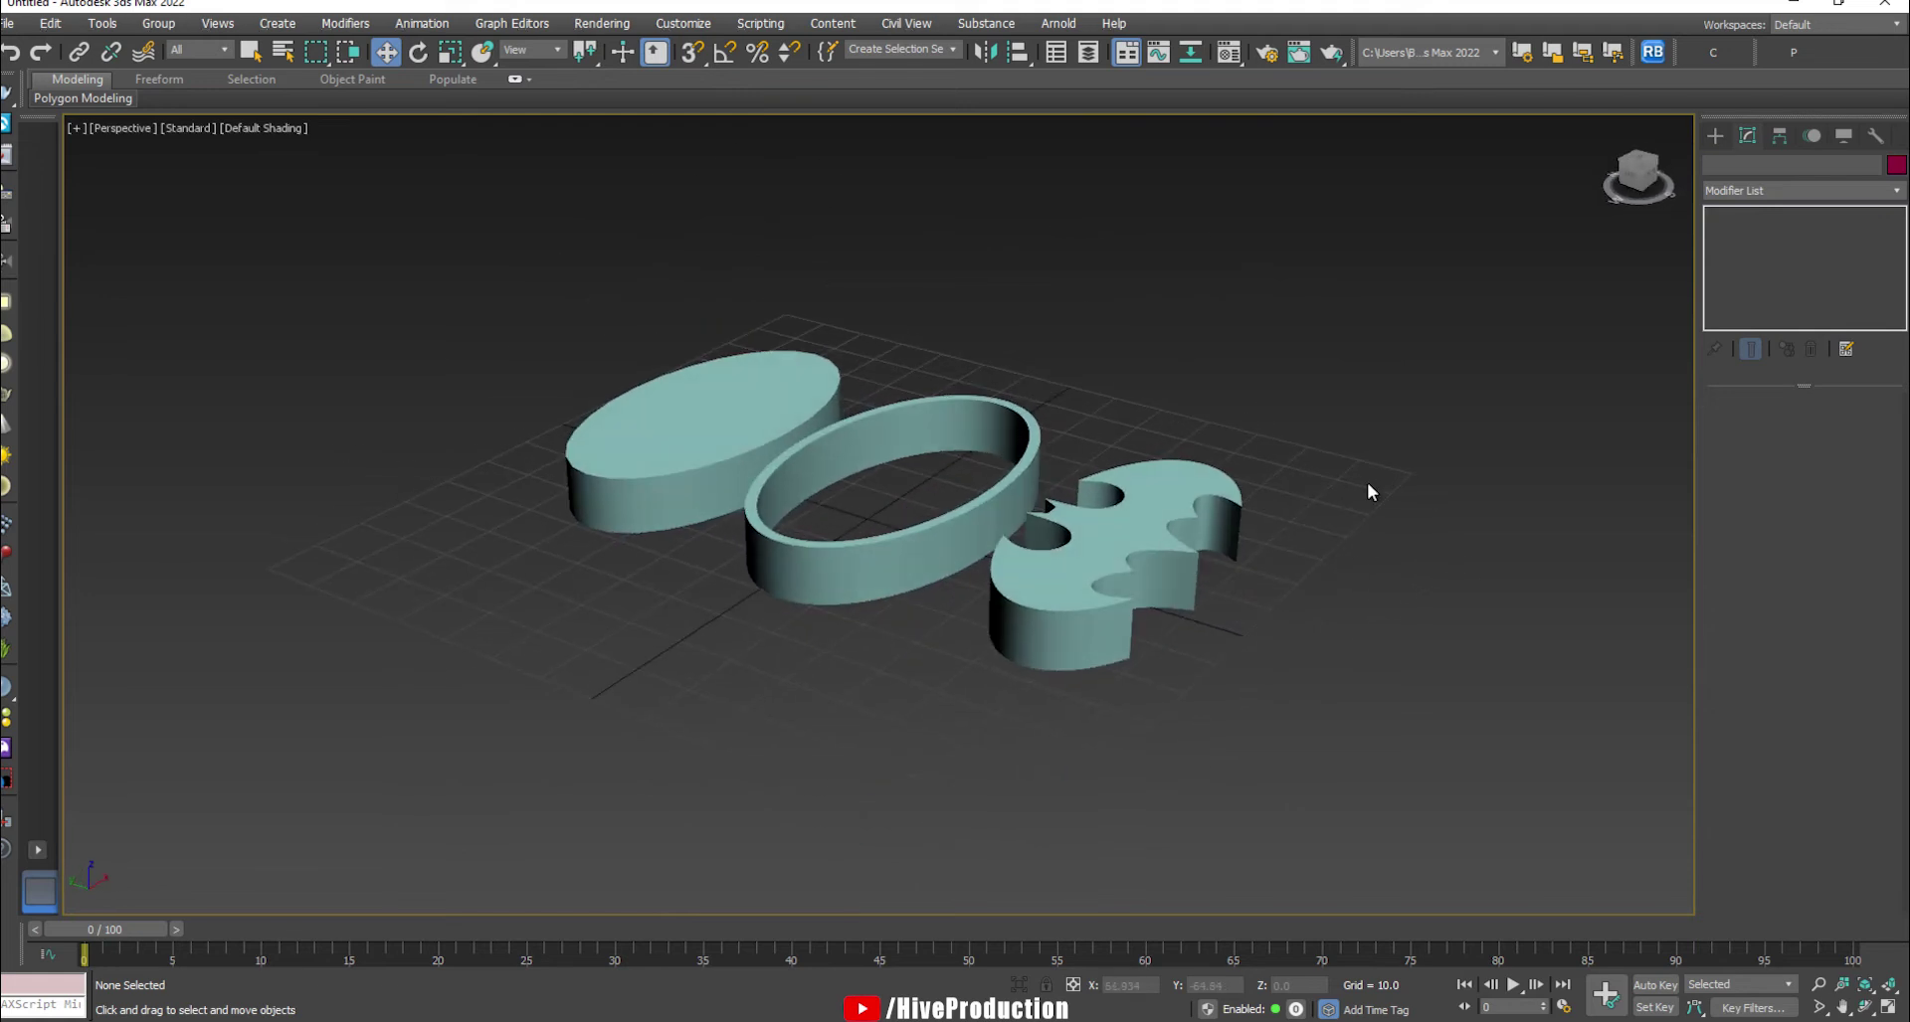
- Scale the extruded logo down along the Z axis to about 42 percent and deselect it
{"action": "left_click", "coordinate": [795, 552]}
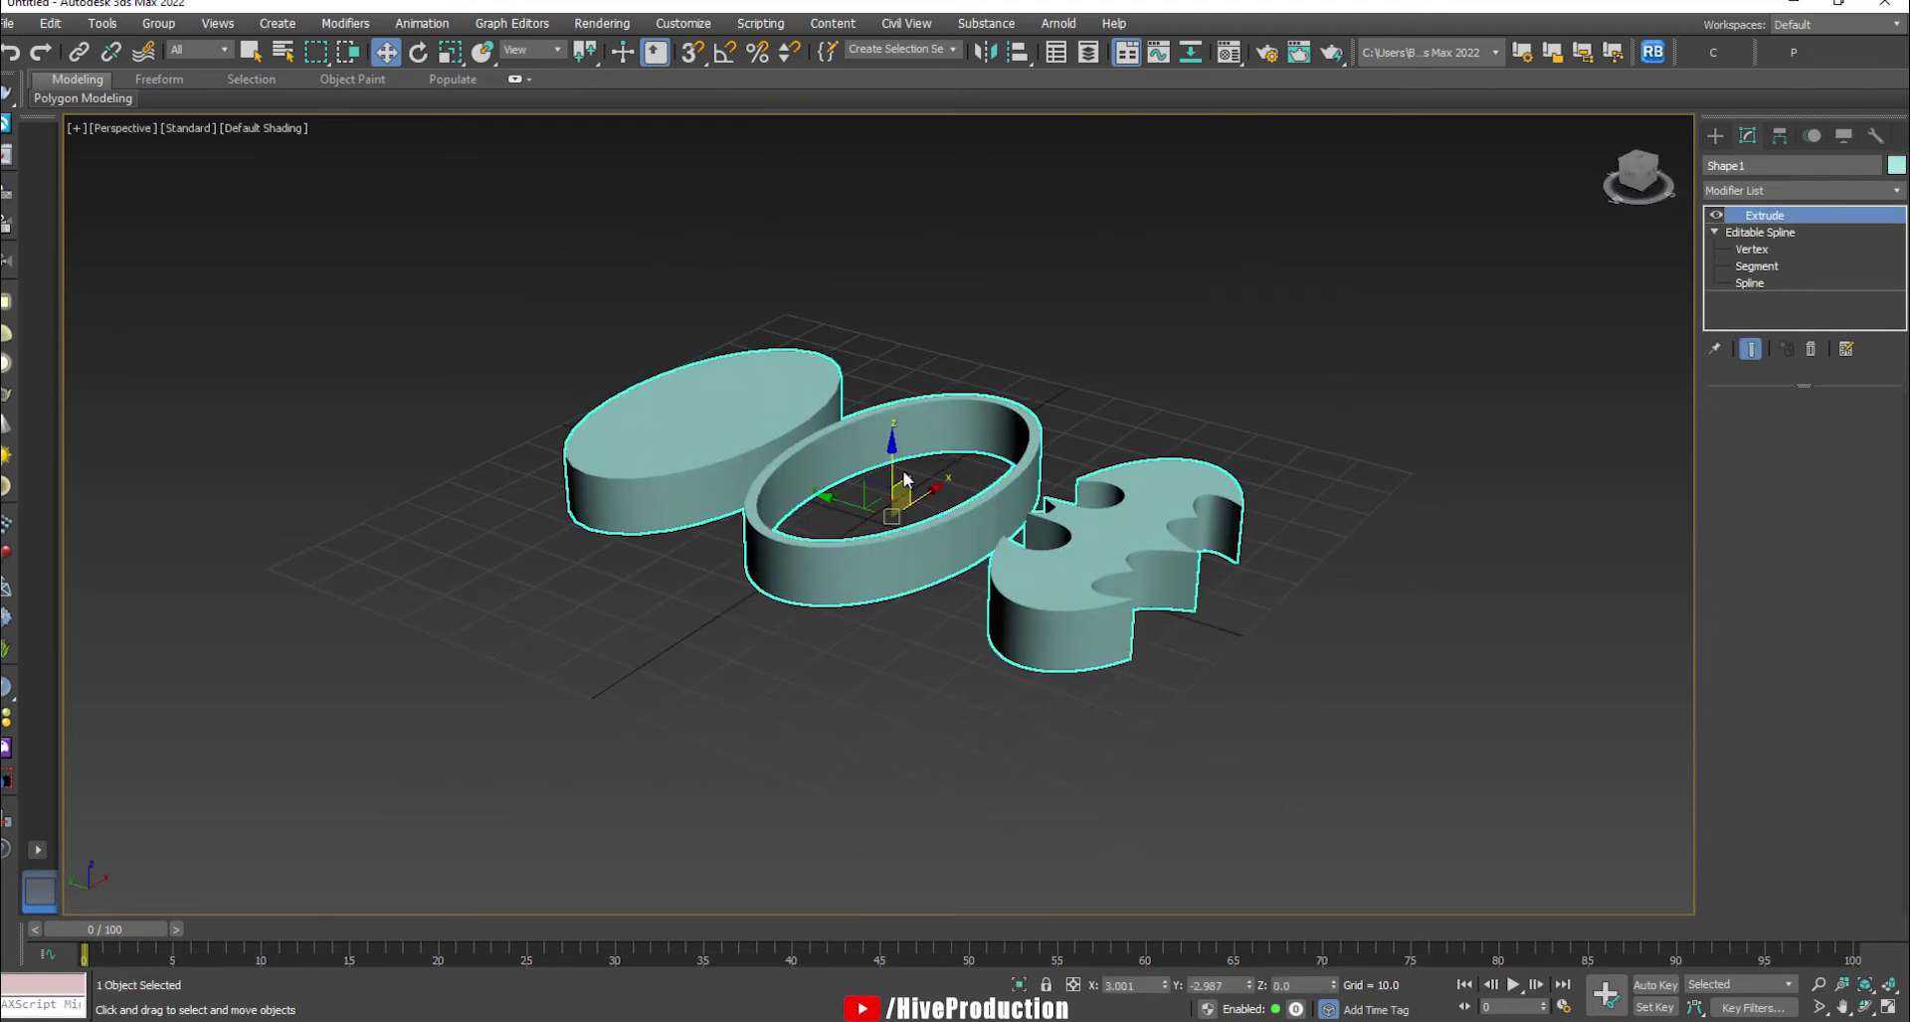
{"action": "key", "text": "r"}
{"action": "left_click_drag", "start_coordinate": [894, 441], "coordinate": [898, 533]}
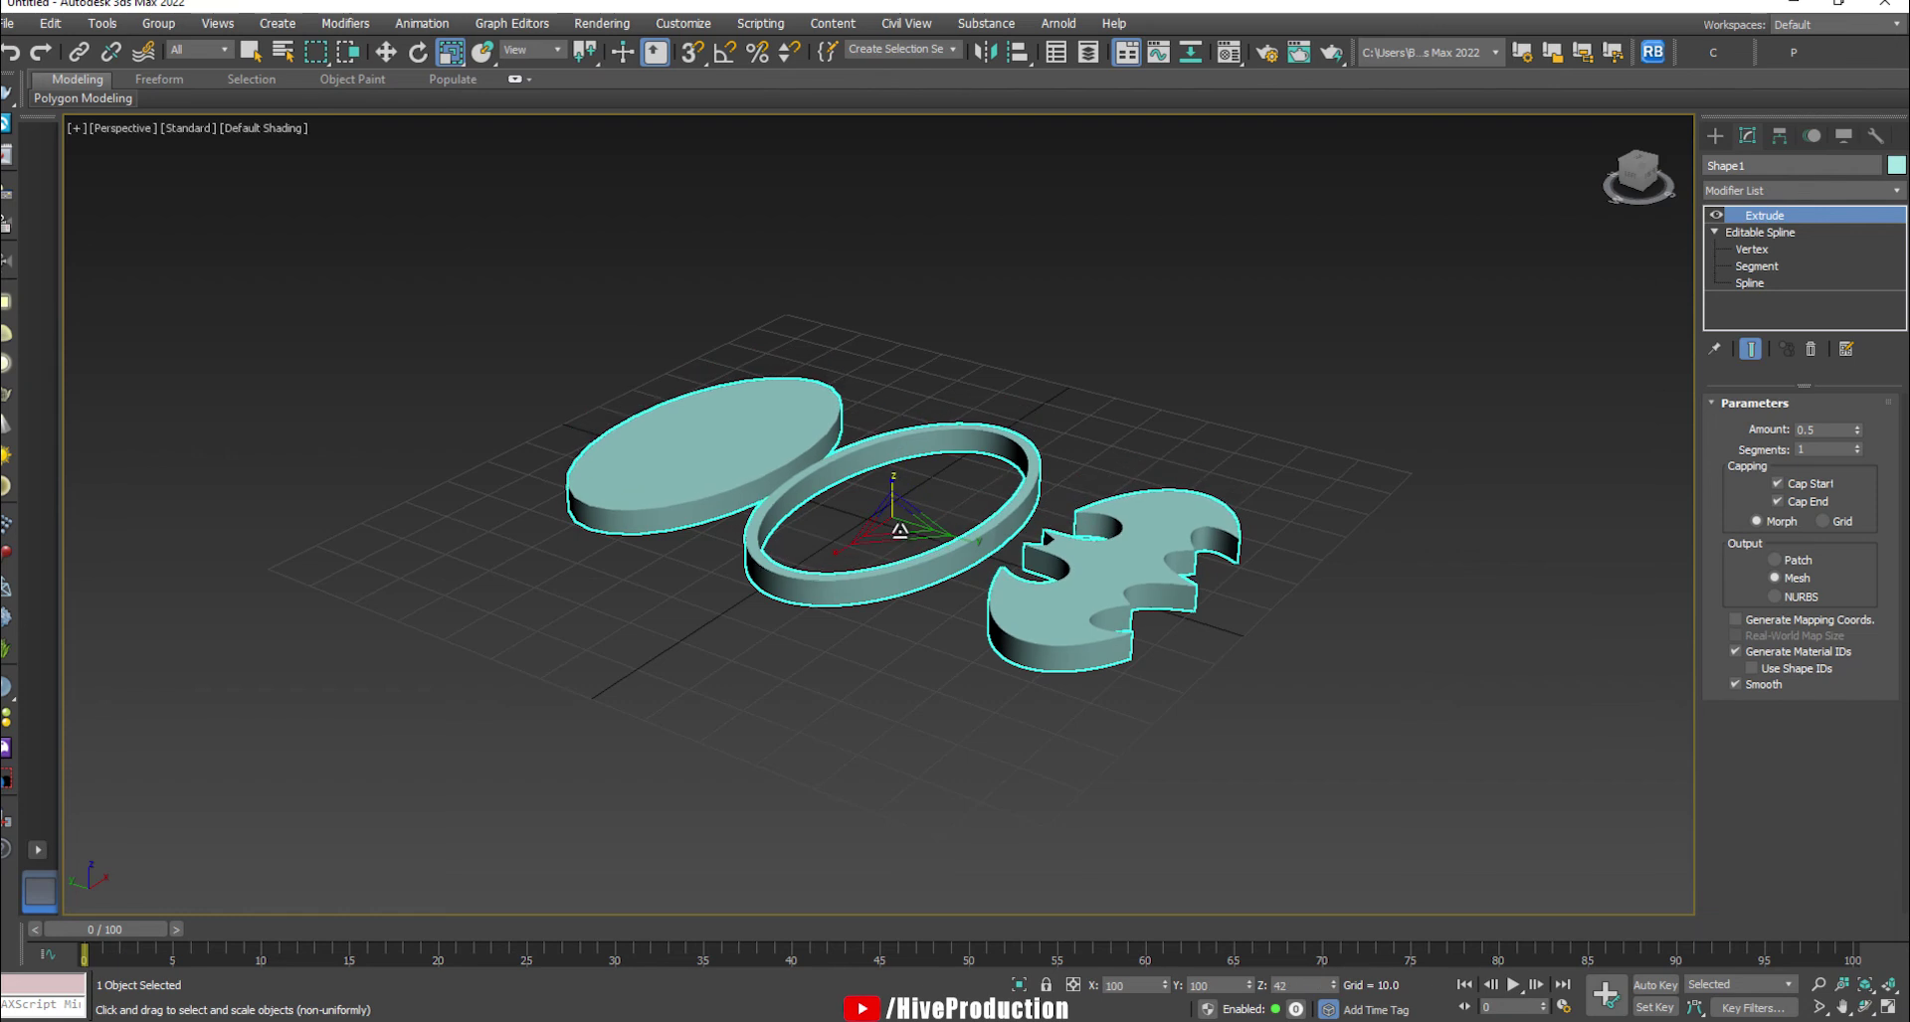
{"action": "left_click", "coordinate": [1030, 405]}
- Select the extruded logo and convert it to an Editable Poly
{"action": "middle_click_drag", "start_coordinate": [523, 439], "coordinate": [941, 535], "text": "alt"}
{"action": "left_click", "coordinate": [904, 320]}
{"action": "middle_click_drag", "start_coordinate": [902, 356], "coordinate": [916, 367], "text": "alt"}
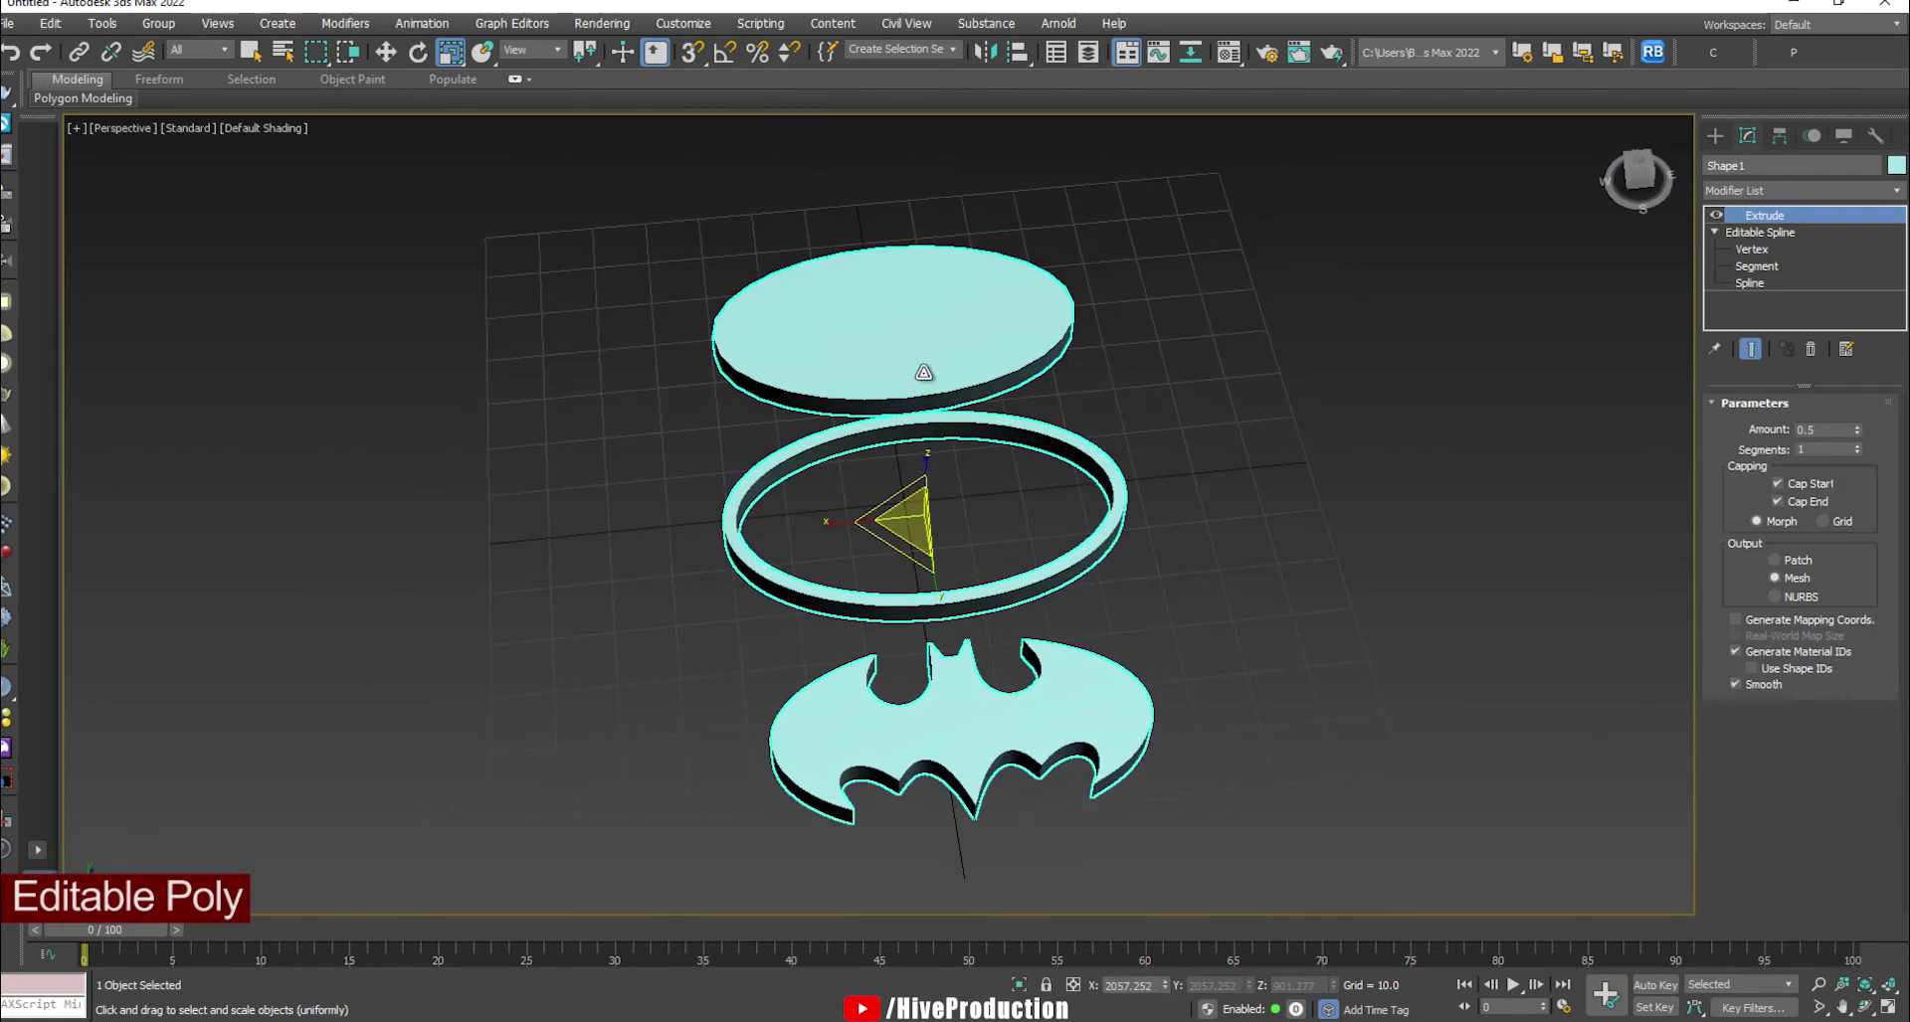
{"action": "right_click", "coordinate": [916, 367]}
{"action": "mouse_move", "coordinate": [995, 585]}
{"action": "left_click", "coordinate": [1183, 600]}
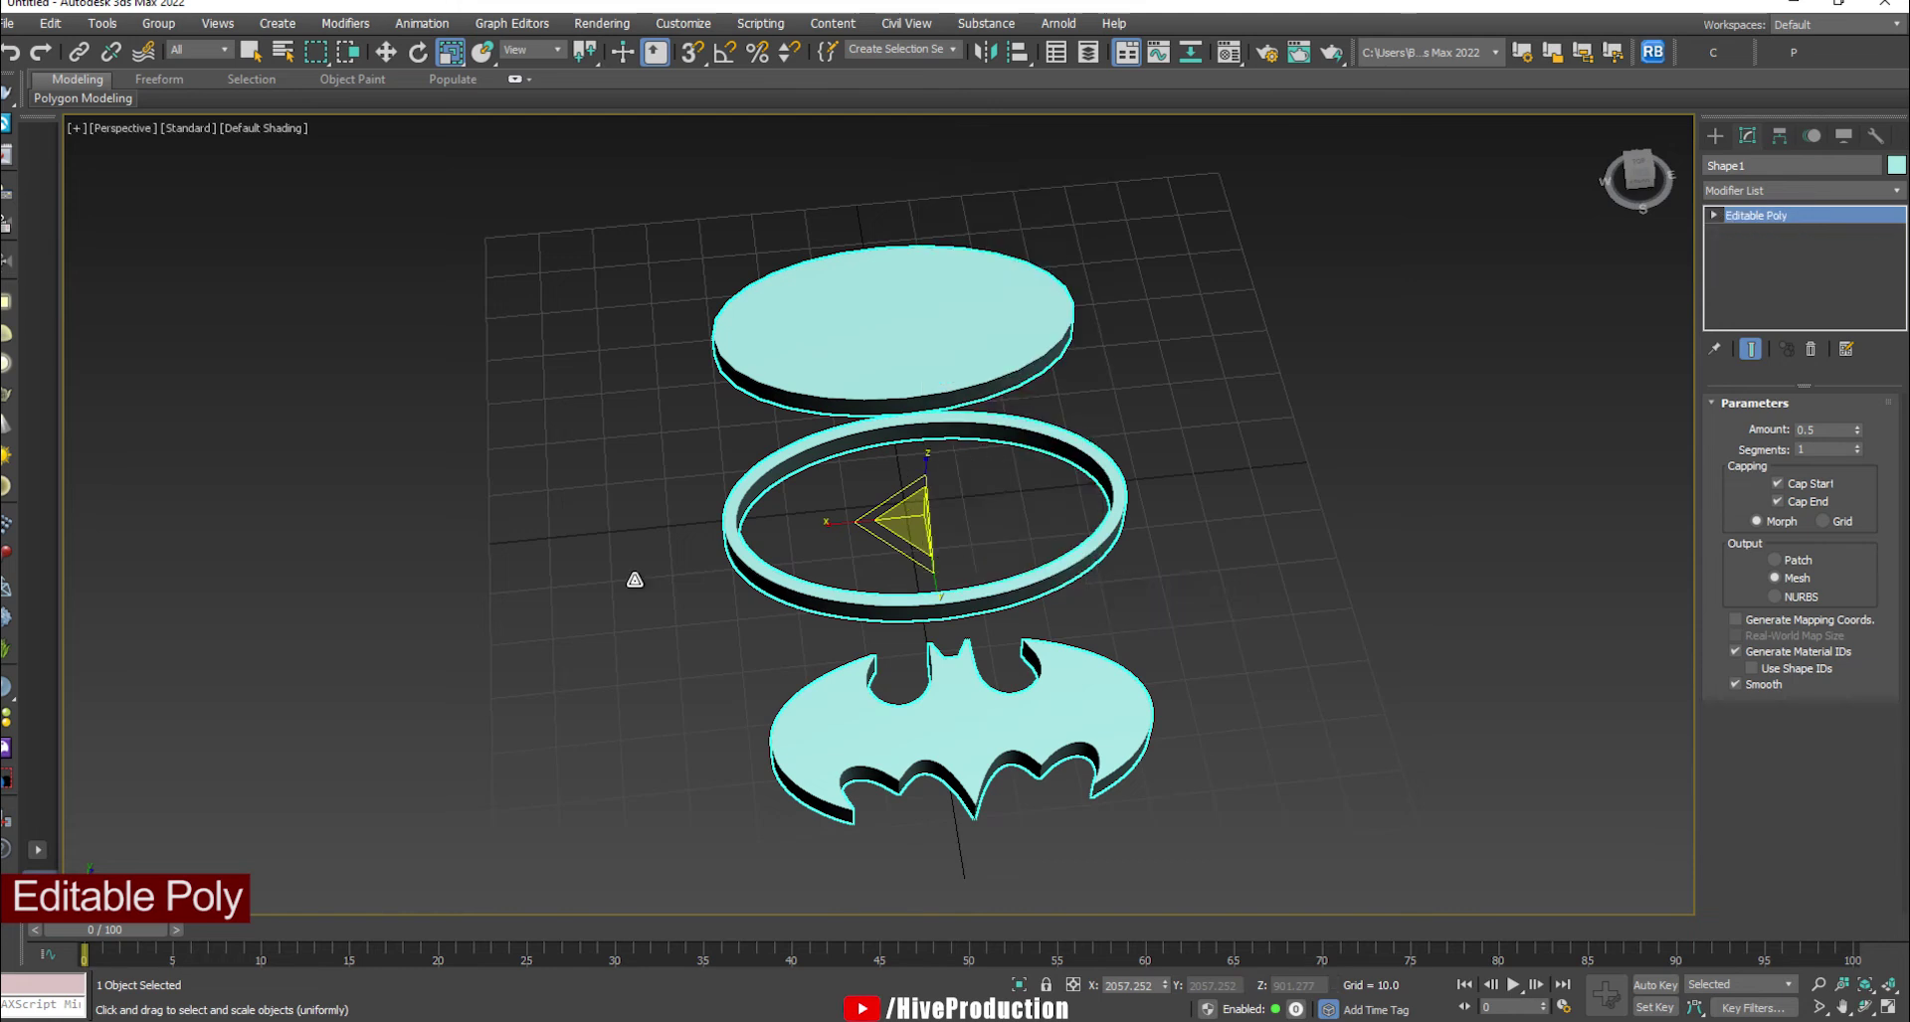
- Select the upper ellipse's polygons, detach them as a separate object named Object001, and leave polygon level
{"action": "left_click", "coordinate": [1821, 425]}
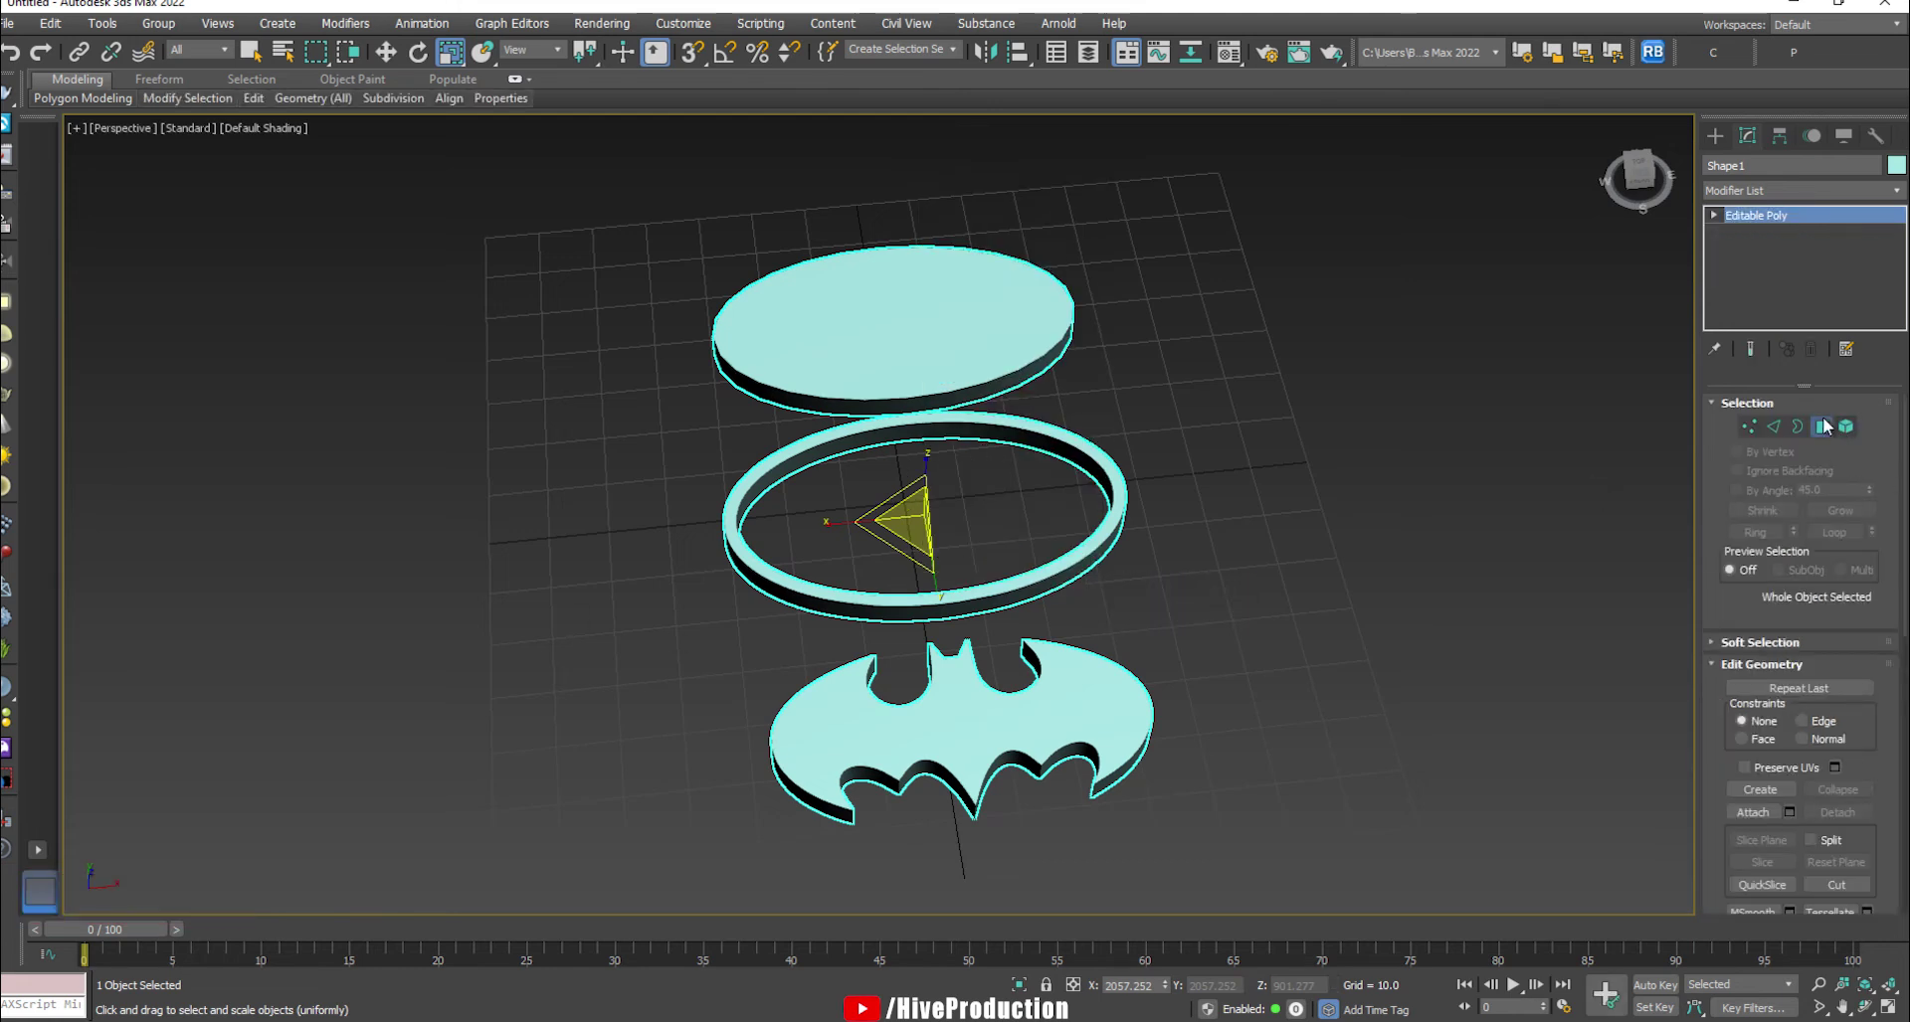
{"action": "key", "text": "alt+w"}
{"action": "scroll", "coordinate": [618, 394], "scroll_direction": "down", "scroll_amount": 5}
{"action": "key", "text": "z"}
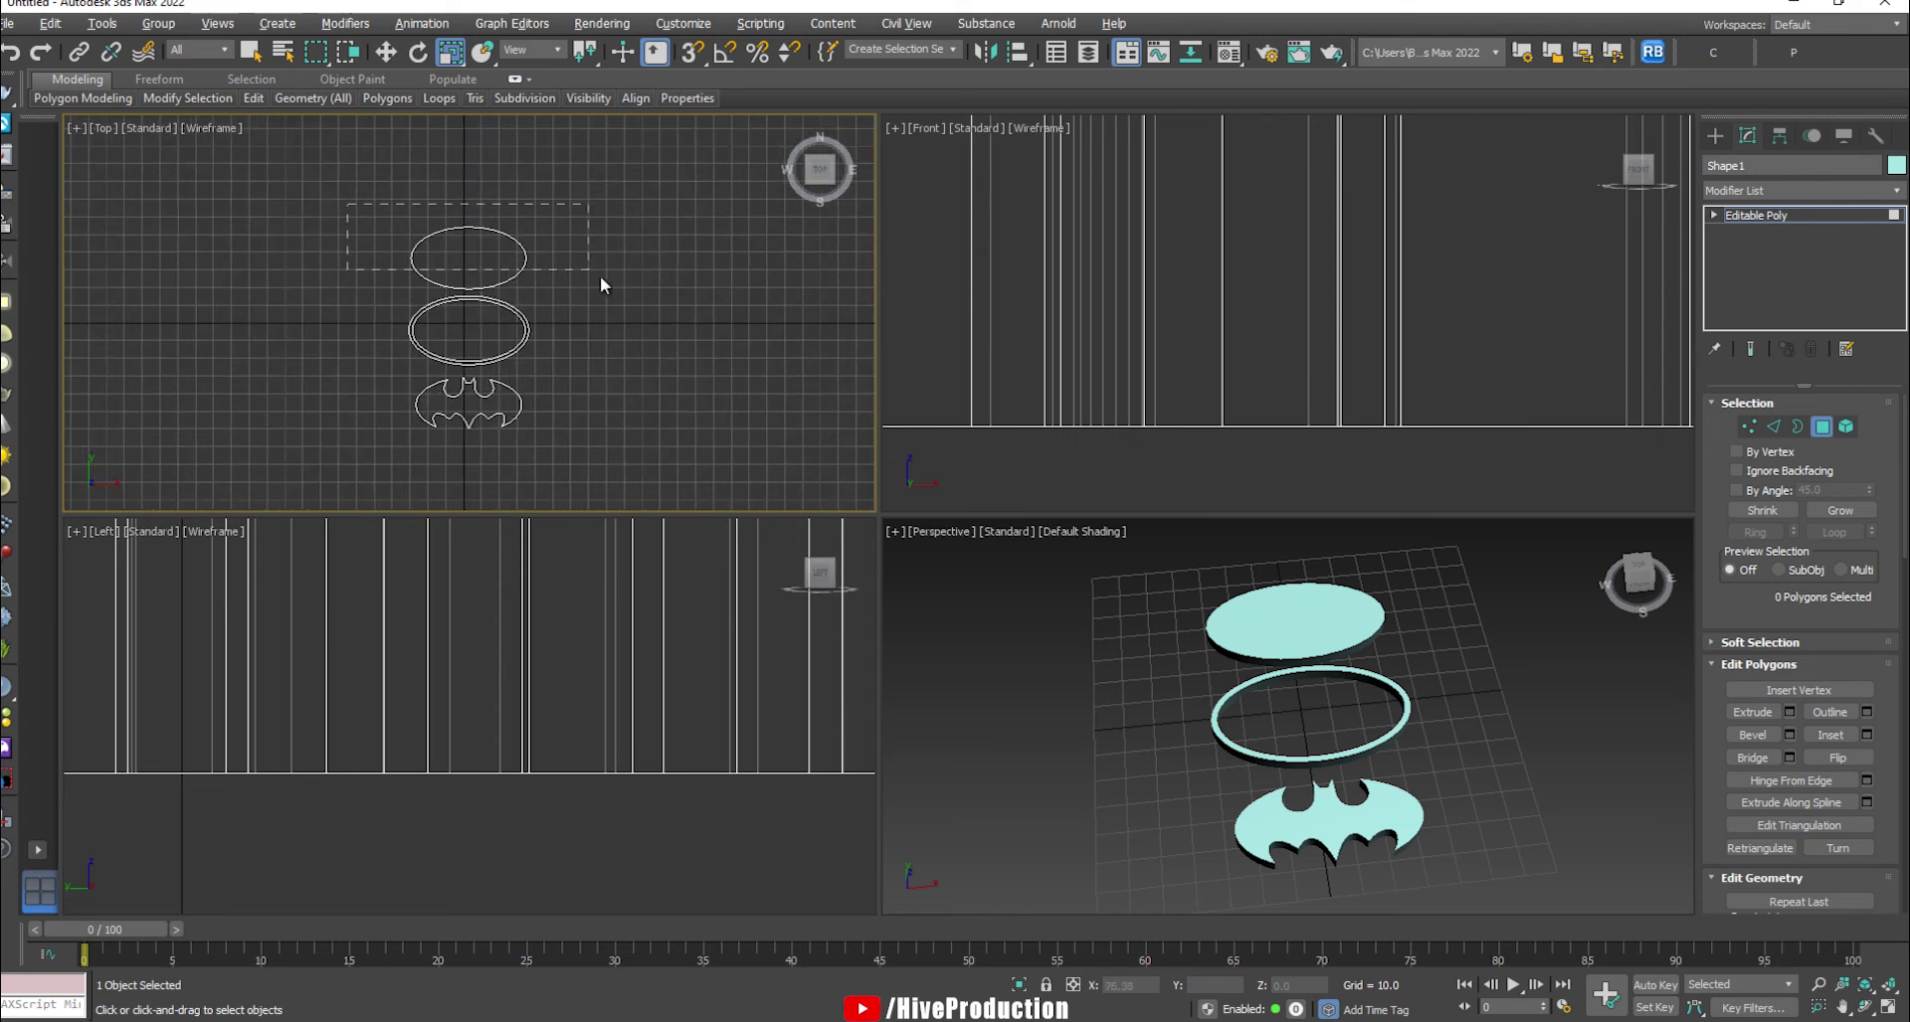
{"action": "left_click_drag", "start_coordinate": [627, 294], "coordinate": [627, 294]}
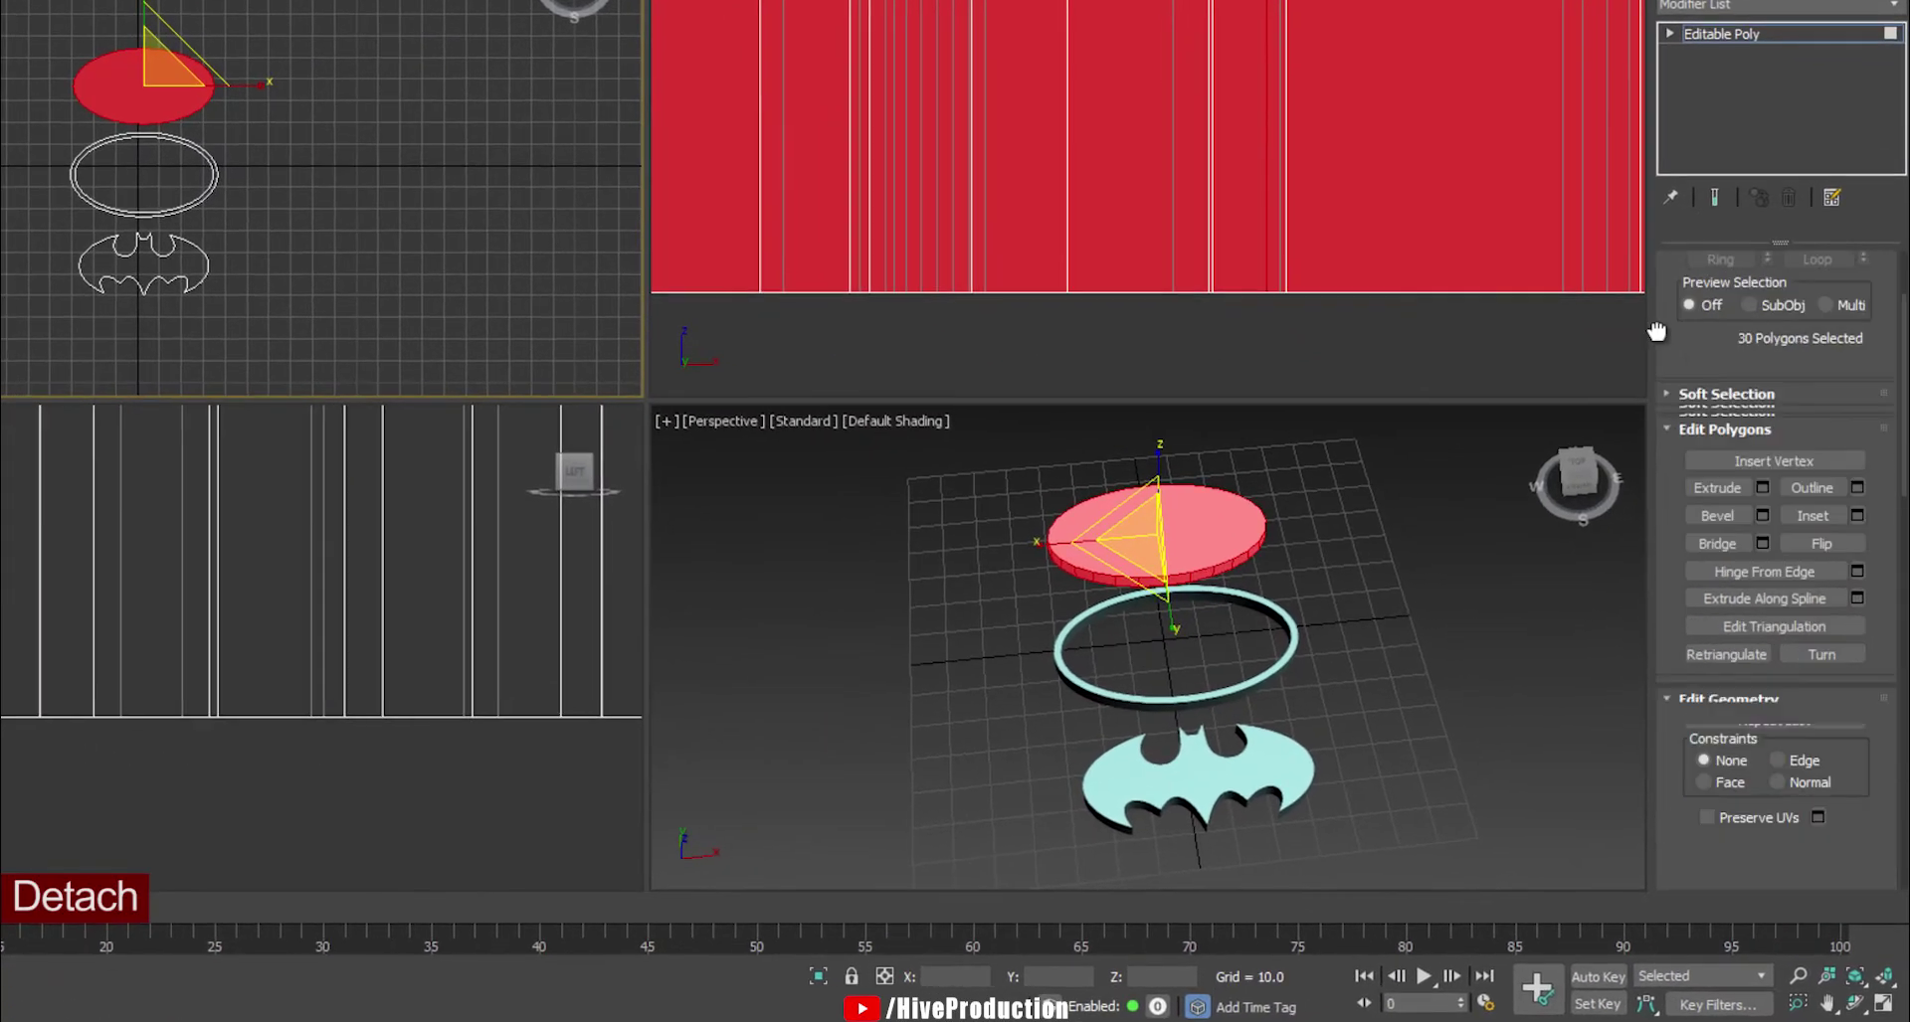
{"action": "scroll", "coordinate": [1763, 547], "scroll_direction": "down", "scroll_amount": 5}
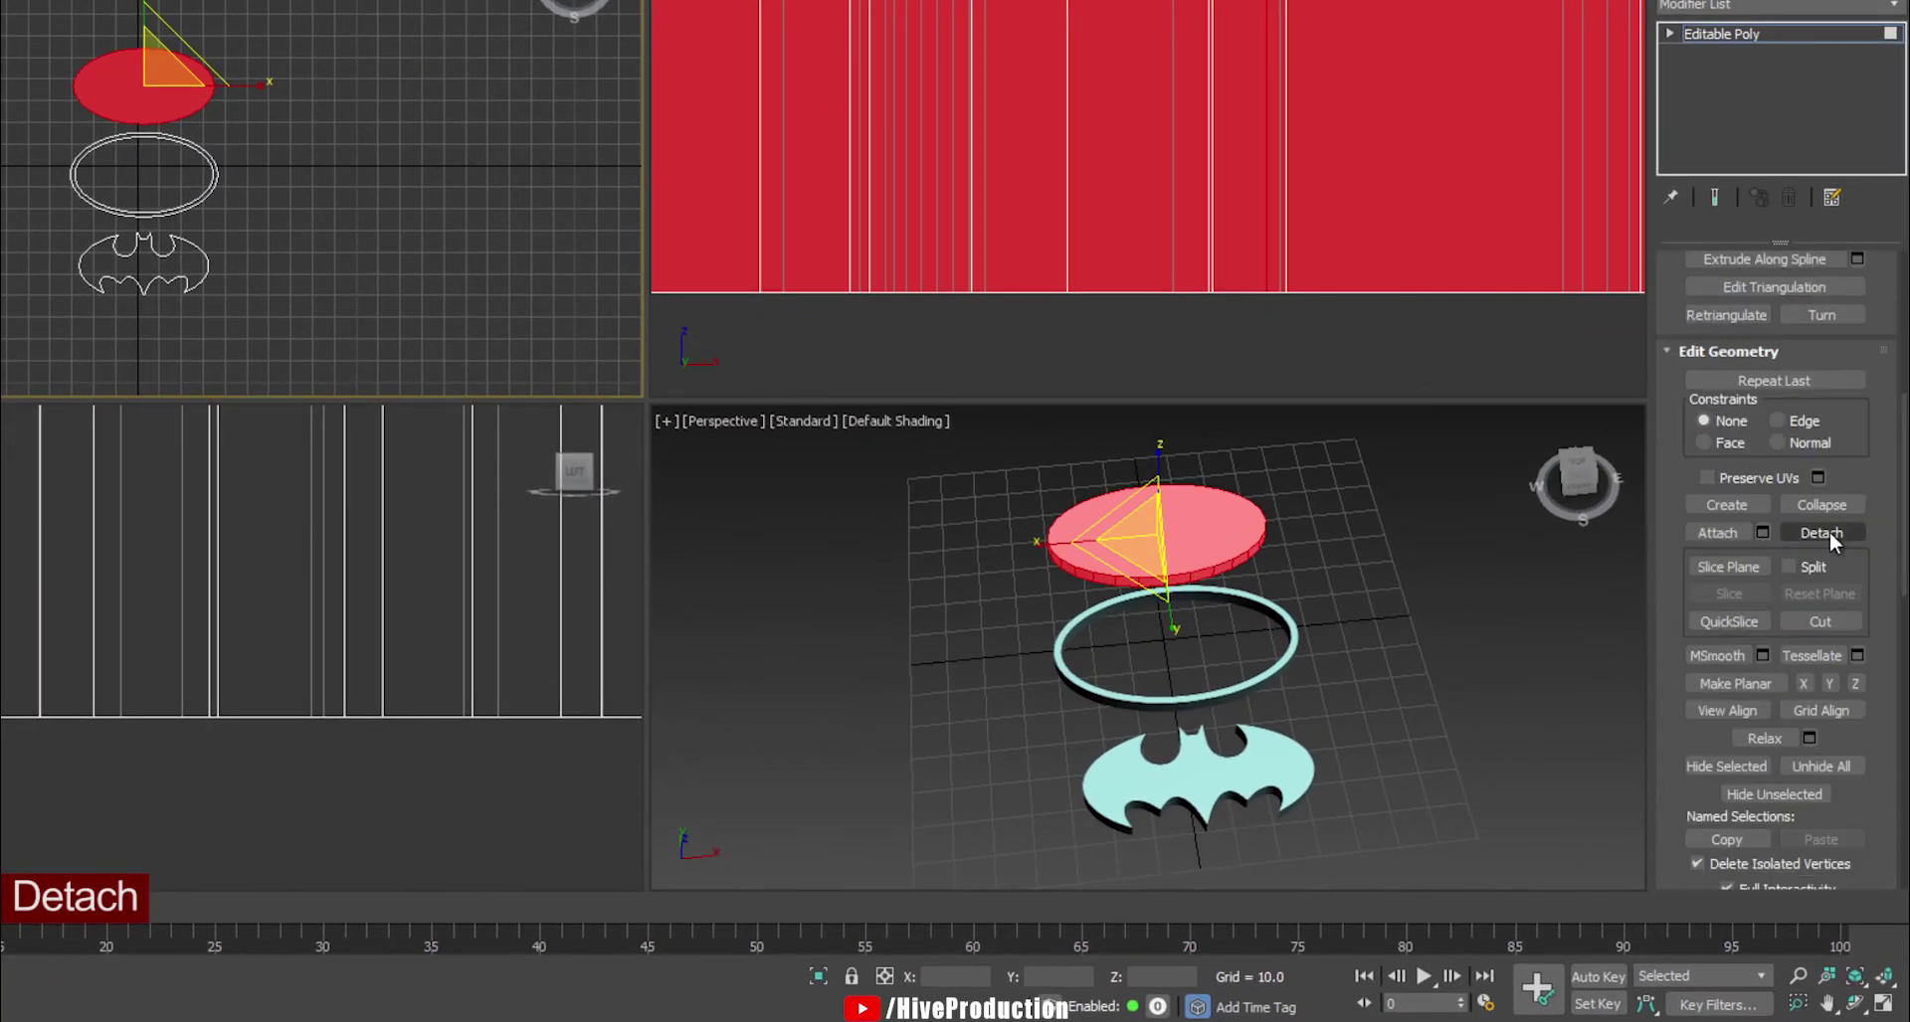
{"action": "left_click", "coordinate": [1822, 532]}
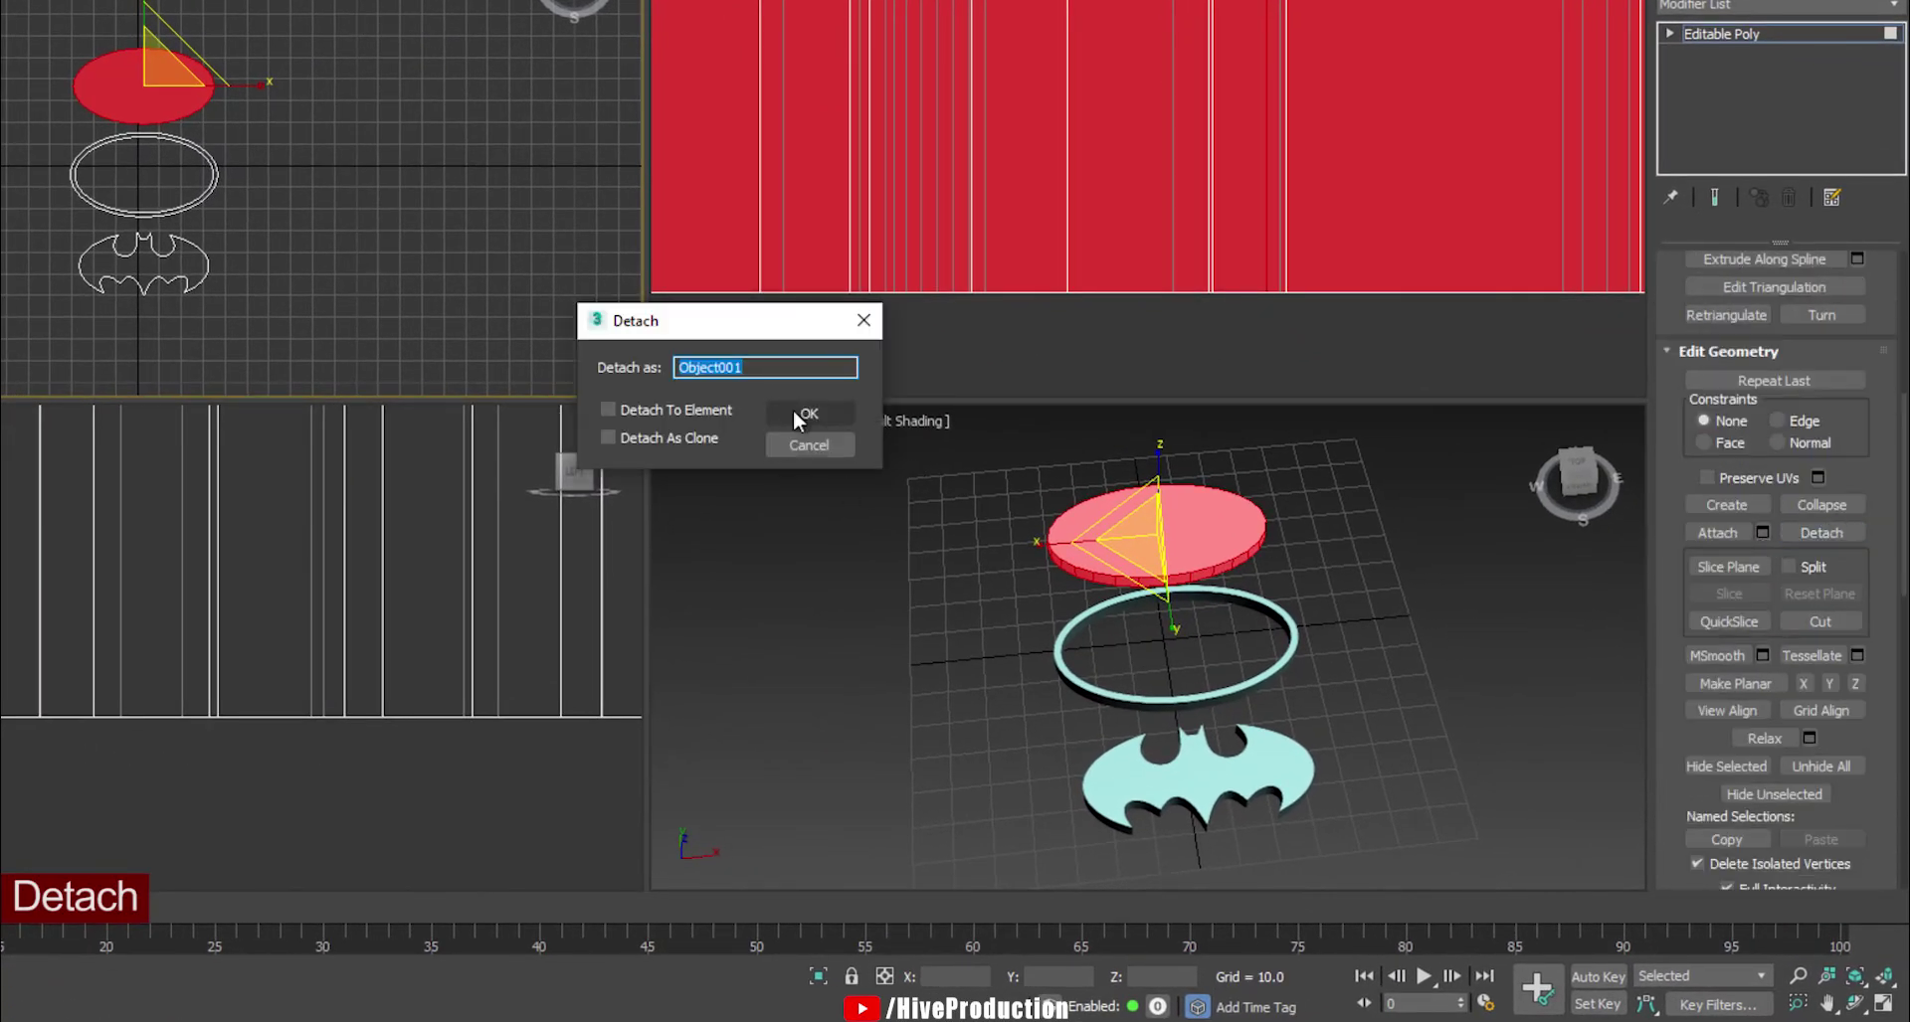
{"action": "left_click", "coordinate": [801, 413]}
{"action": "left_click", "coordinate": [1730, 40]}
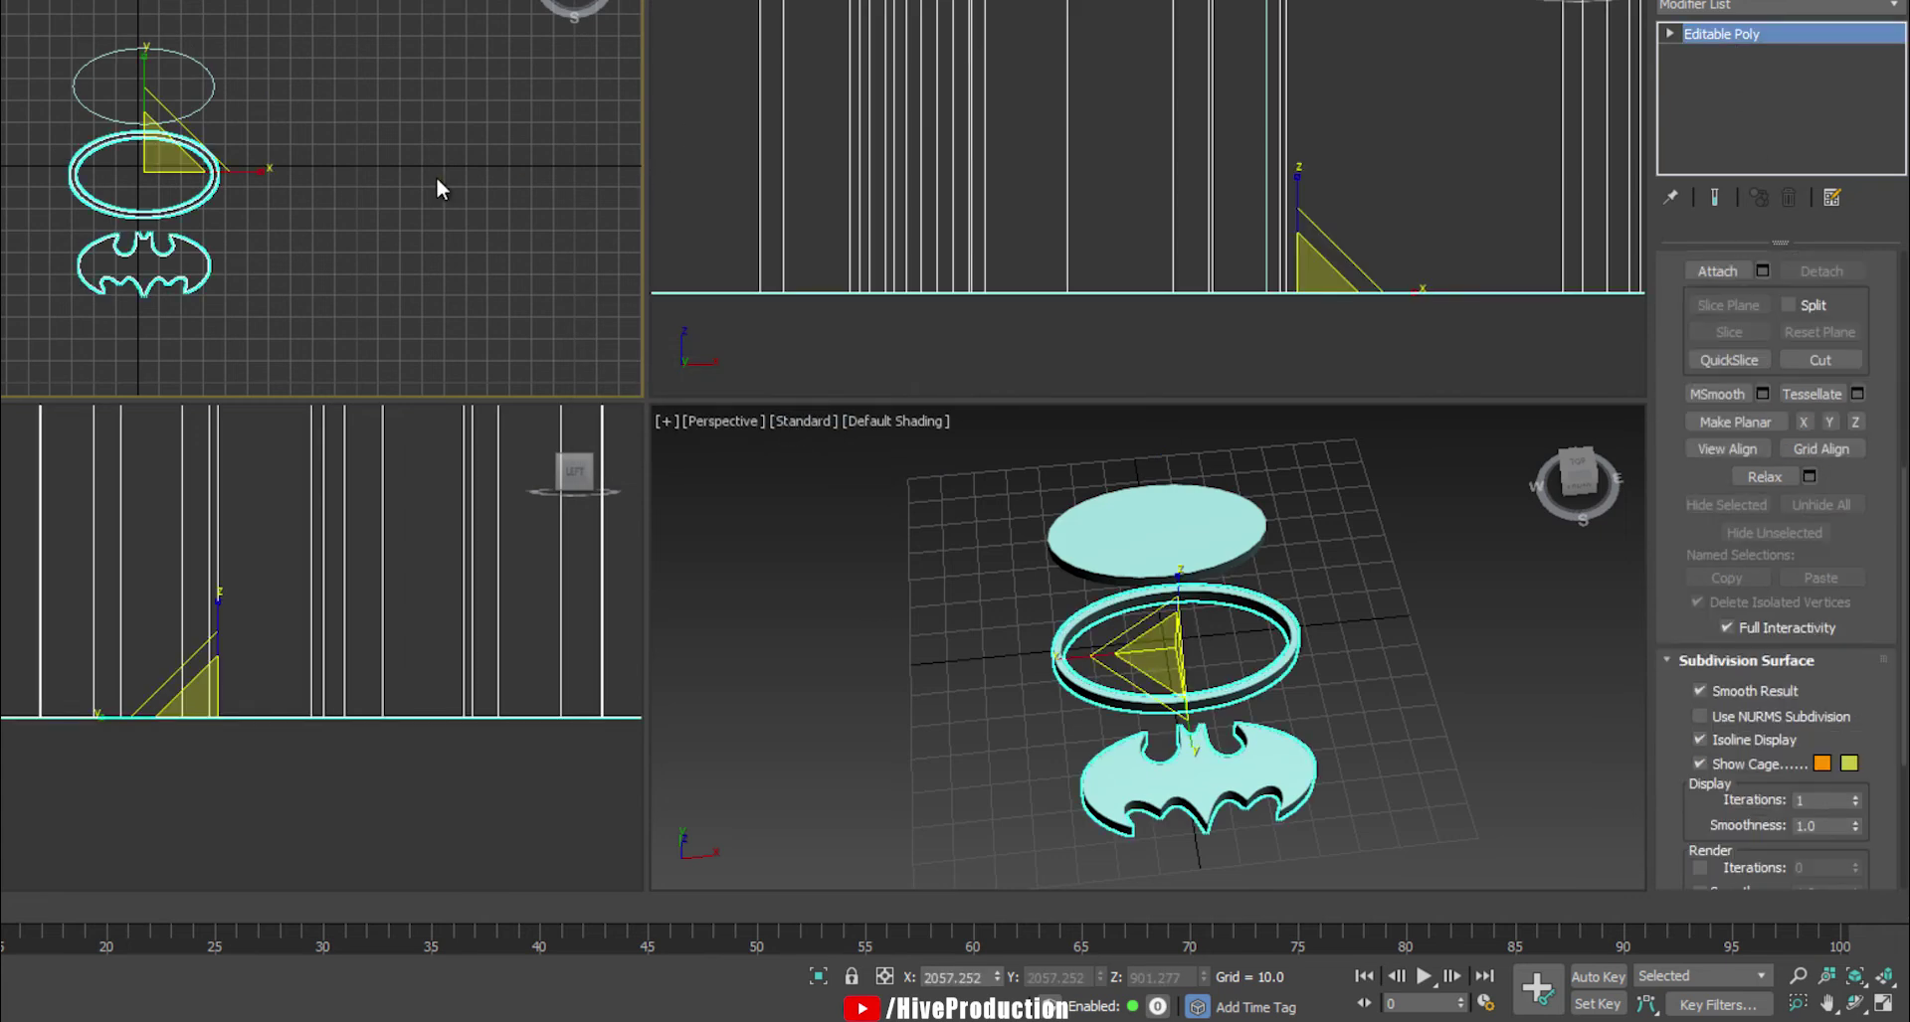
- Select the bat's polygons in the remaining shape and detach them as a separate object named Object002
{"action": "left_click", "coordinate": [408, 204]}
{"action": "left_click", "coordinate": [194, 253]}
{"action": "left_click", "coordinate": [1802, 292]}
{"action": "scroll", "coordinate": [164, 235], "scroll_direction": "up", "scroll_amount": 4}
{"action": "left_click_drag", "start_coordinate": [6, 244], "coordinate": [412, 394]}
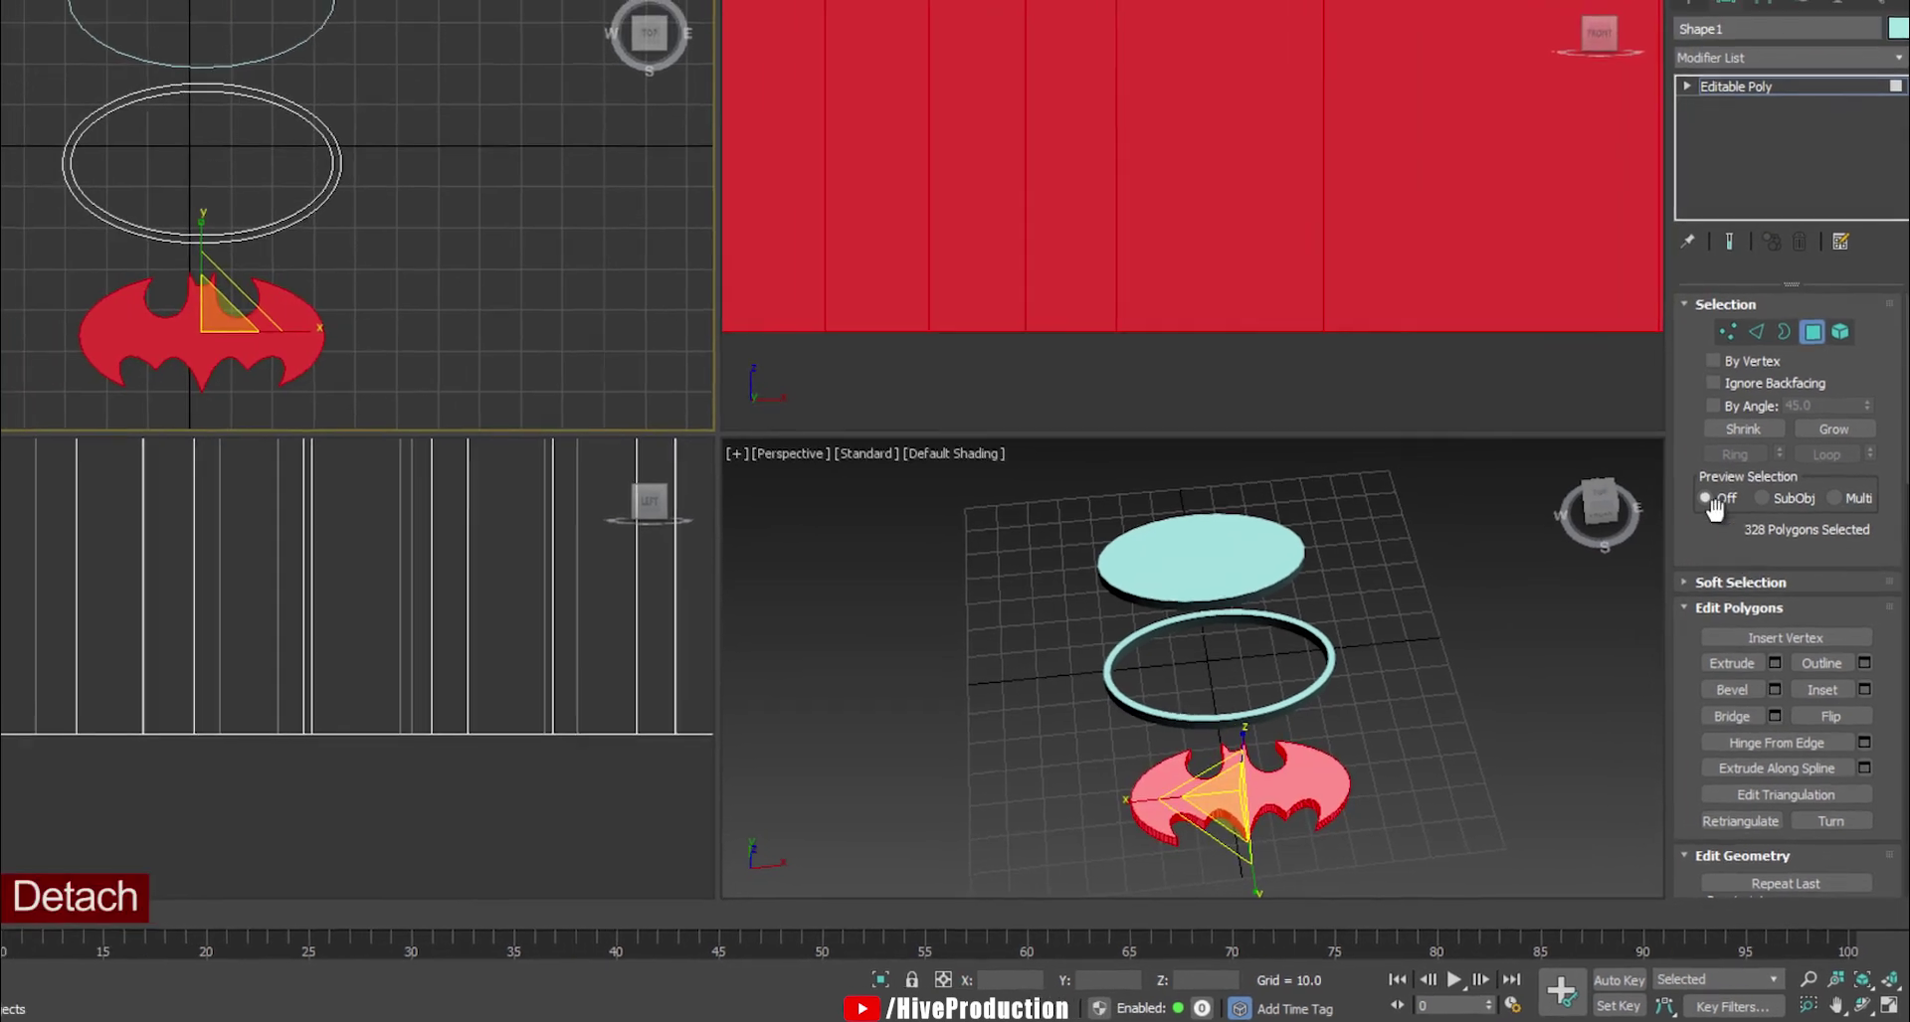
{"action": "scroll", "coordinate": [1714, 507], "scroll_direction": "down", "scroll_amount": 5}
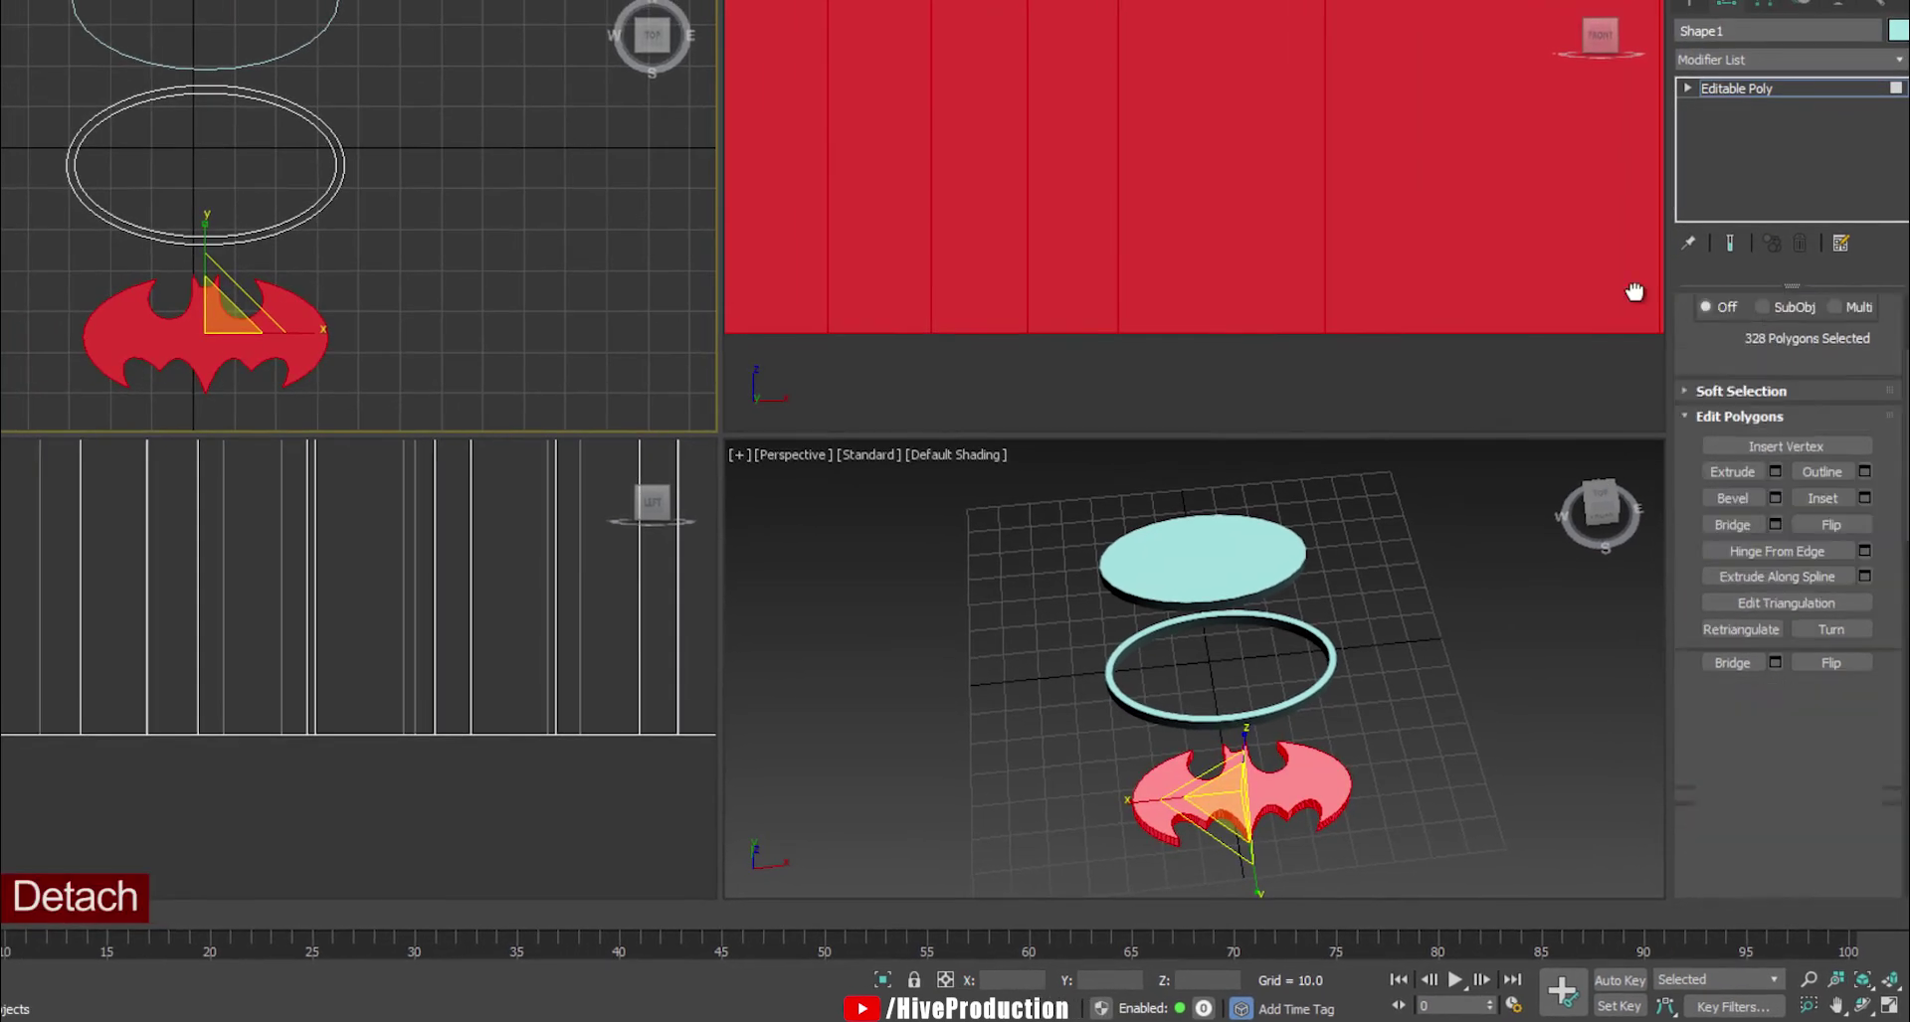
{"action": "left_click", "coordinate": [1820, 566]}
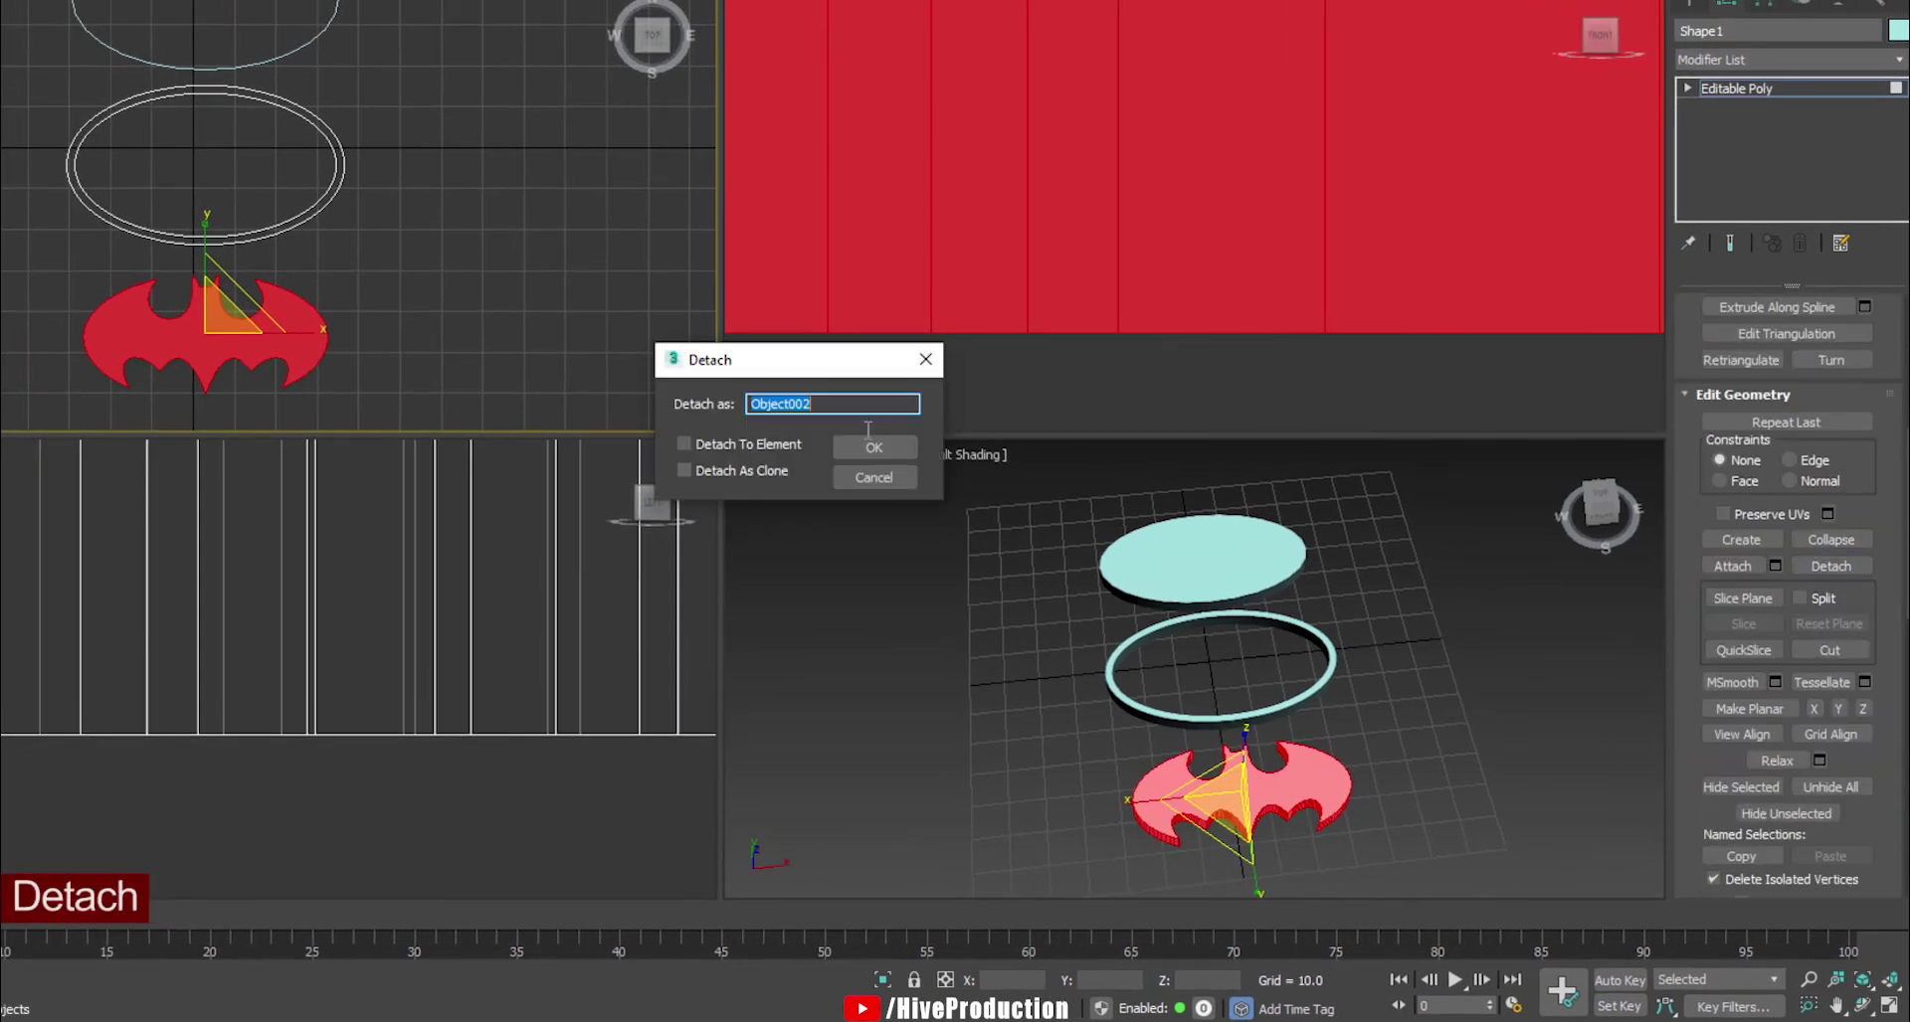
{"action": "key", "text": "Return"}
{"action": "left_click", "coordinate": [1052, 386]}
- Select the detached bat and center its pivot to the object
{"action": "left_click", "coordinate": [1237, 774]}
{"action": "middle_click_drag", "start_coordinate": [1283, 786], "coordinate": [1531, 686], "text": "alt"}
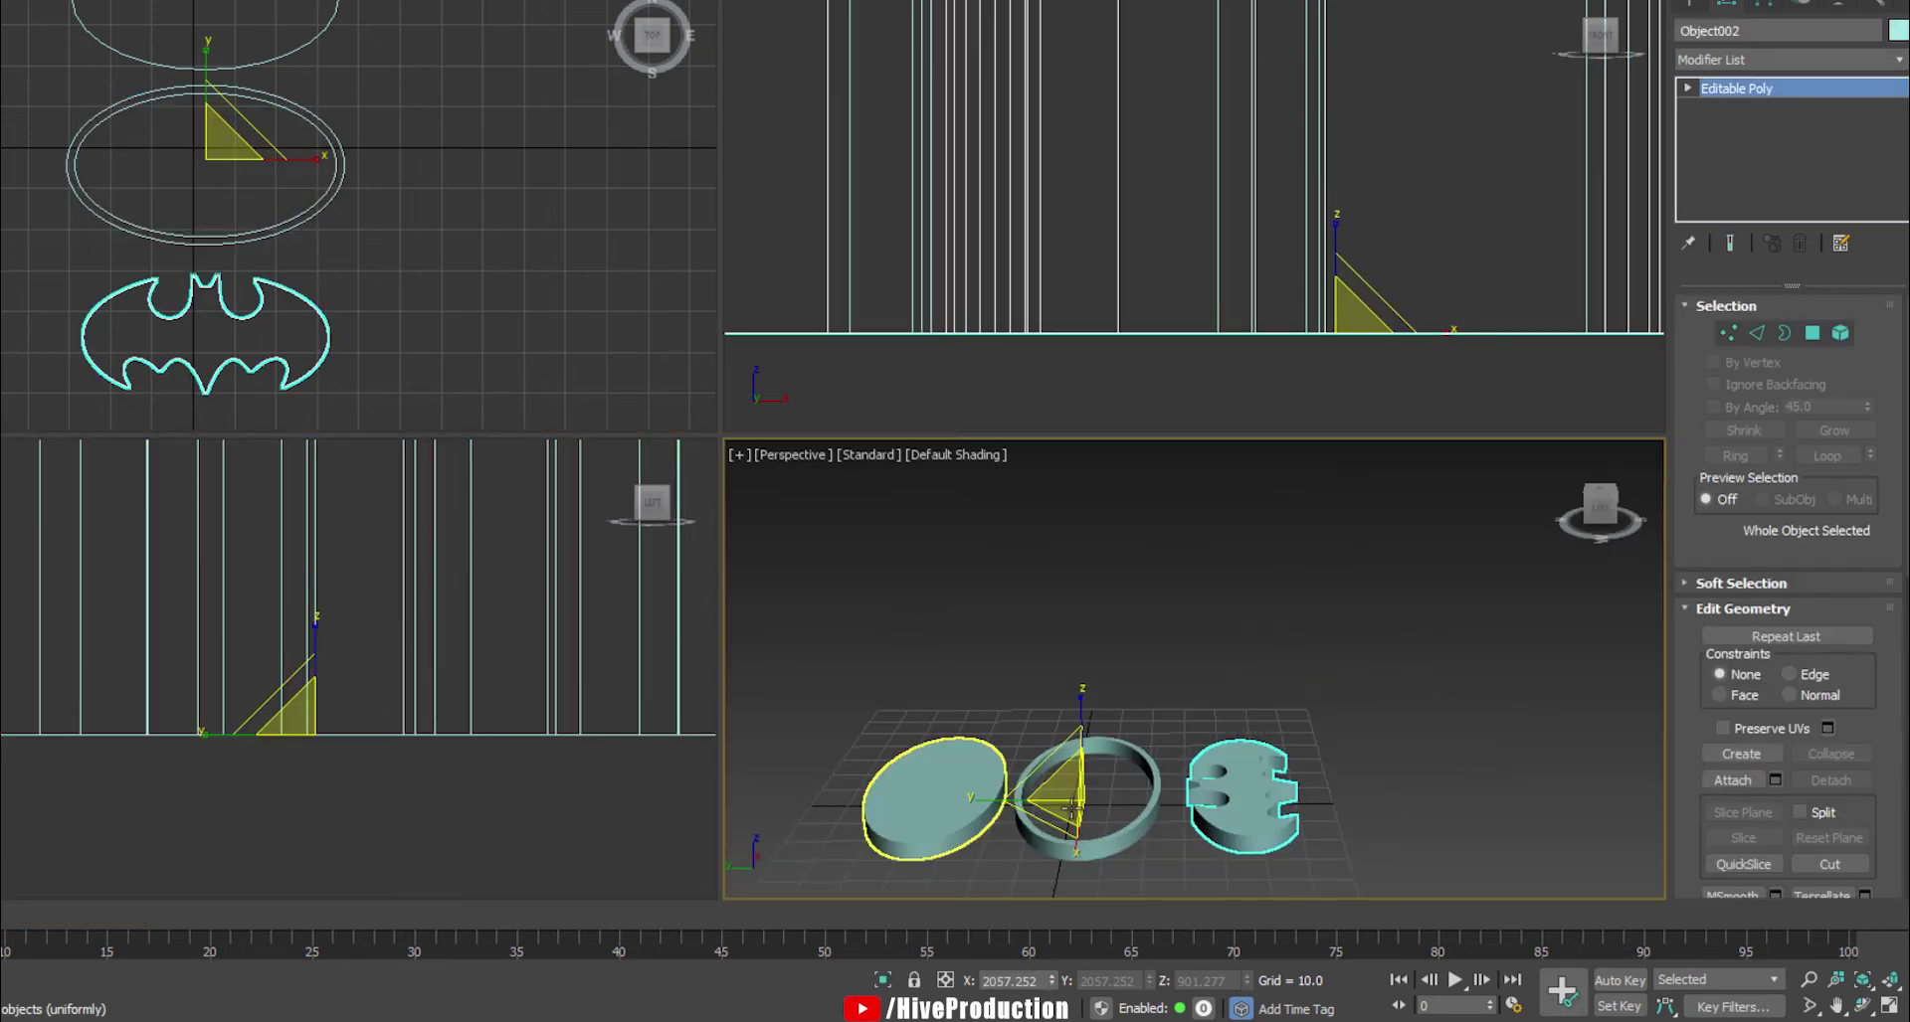
{"action": "left_click", "coordinate": [945, 810]}
{"action": "left_click", "coordinate": [1259, 796]}
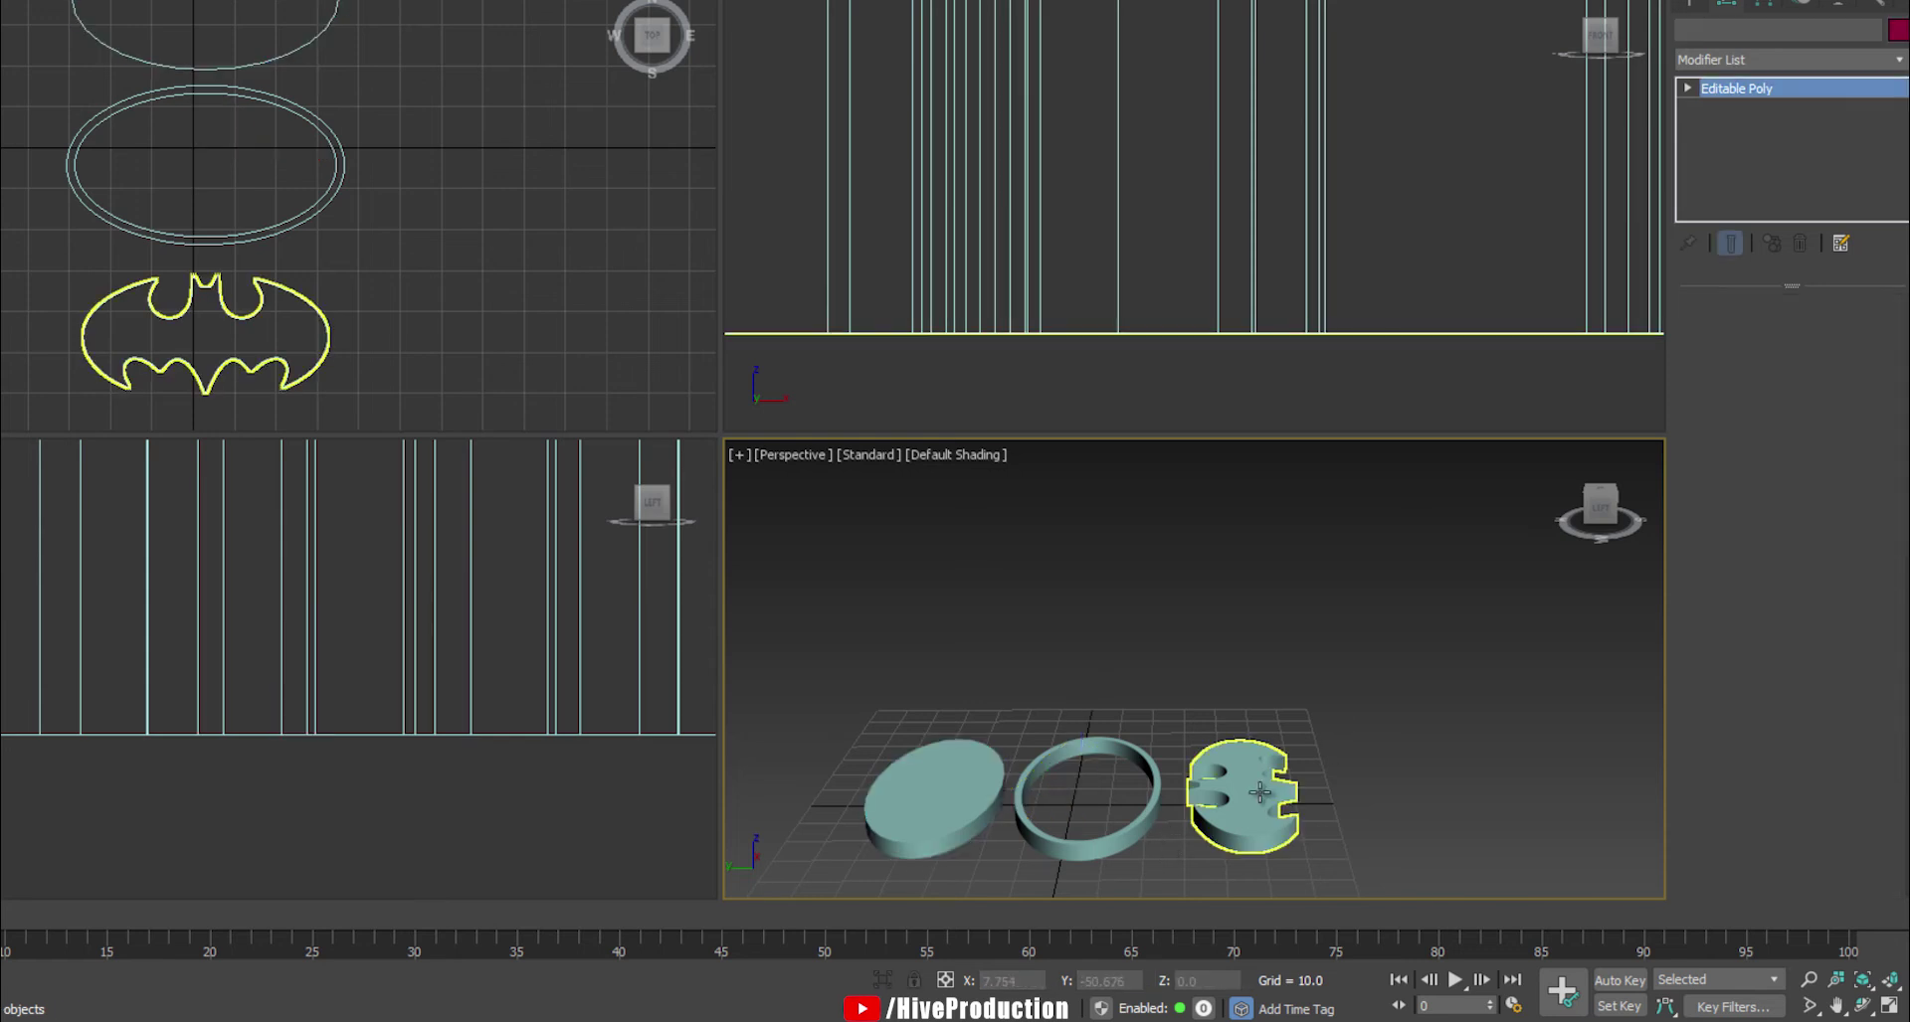
{"action": "middle_click_drag", "start_coordinate": [1259, 796], "coordinate": [1191, 769], "text": "alt"}
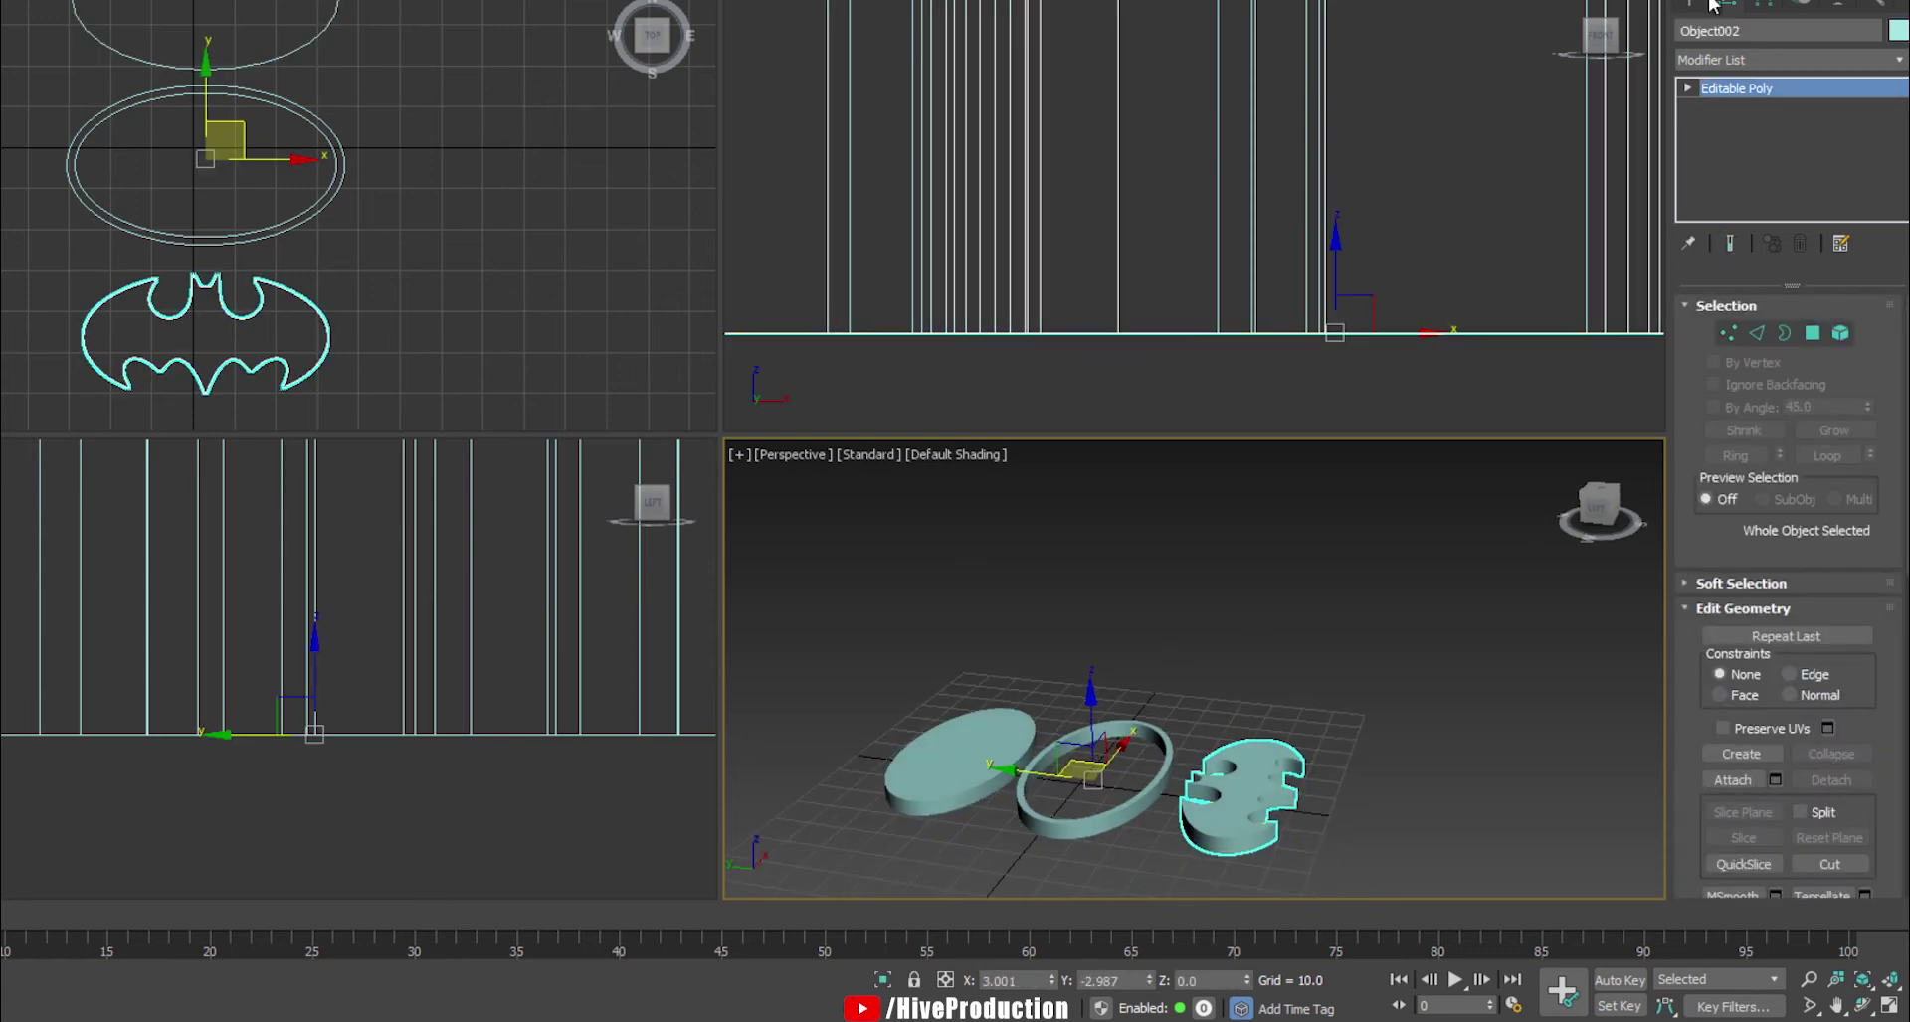
{"action": "left_click", "coordinate": [1761, 10]}
{"action": "left_click", "coordinate": [1747, 157]}
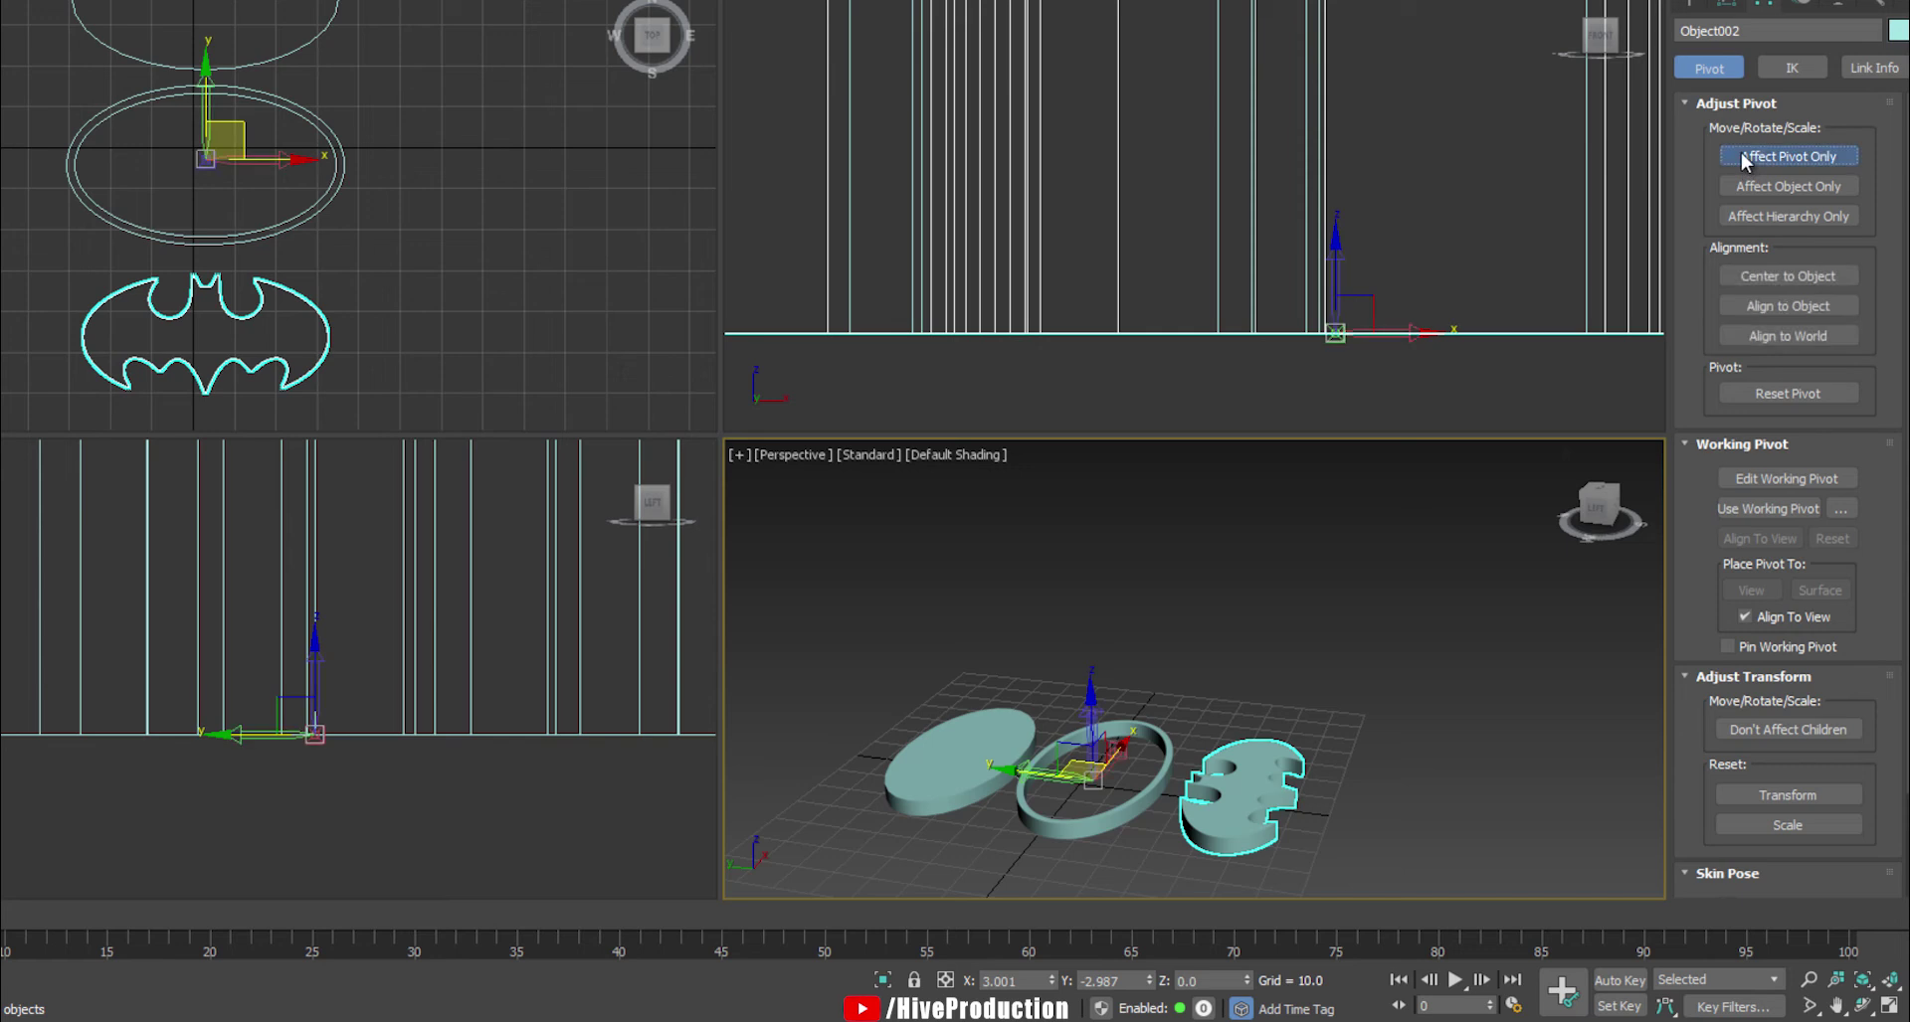
{"action": "left_click", "coordinate": [1772, 276]}
{"action": "left_click", "coordinate": [1788, 156]}
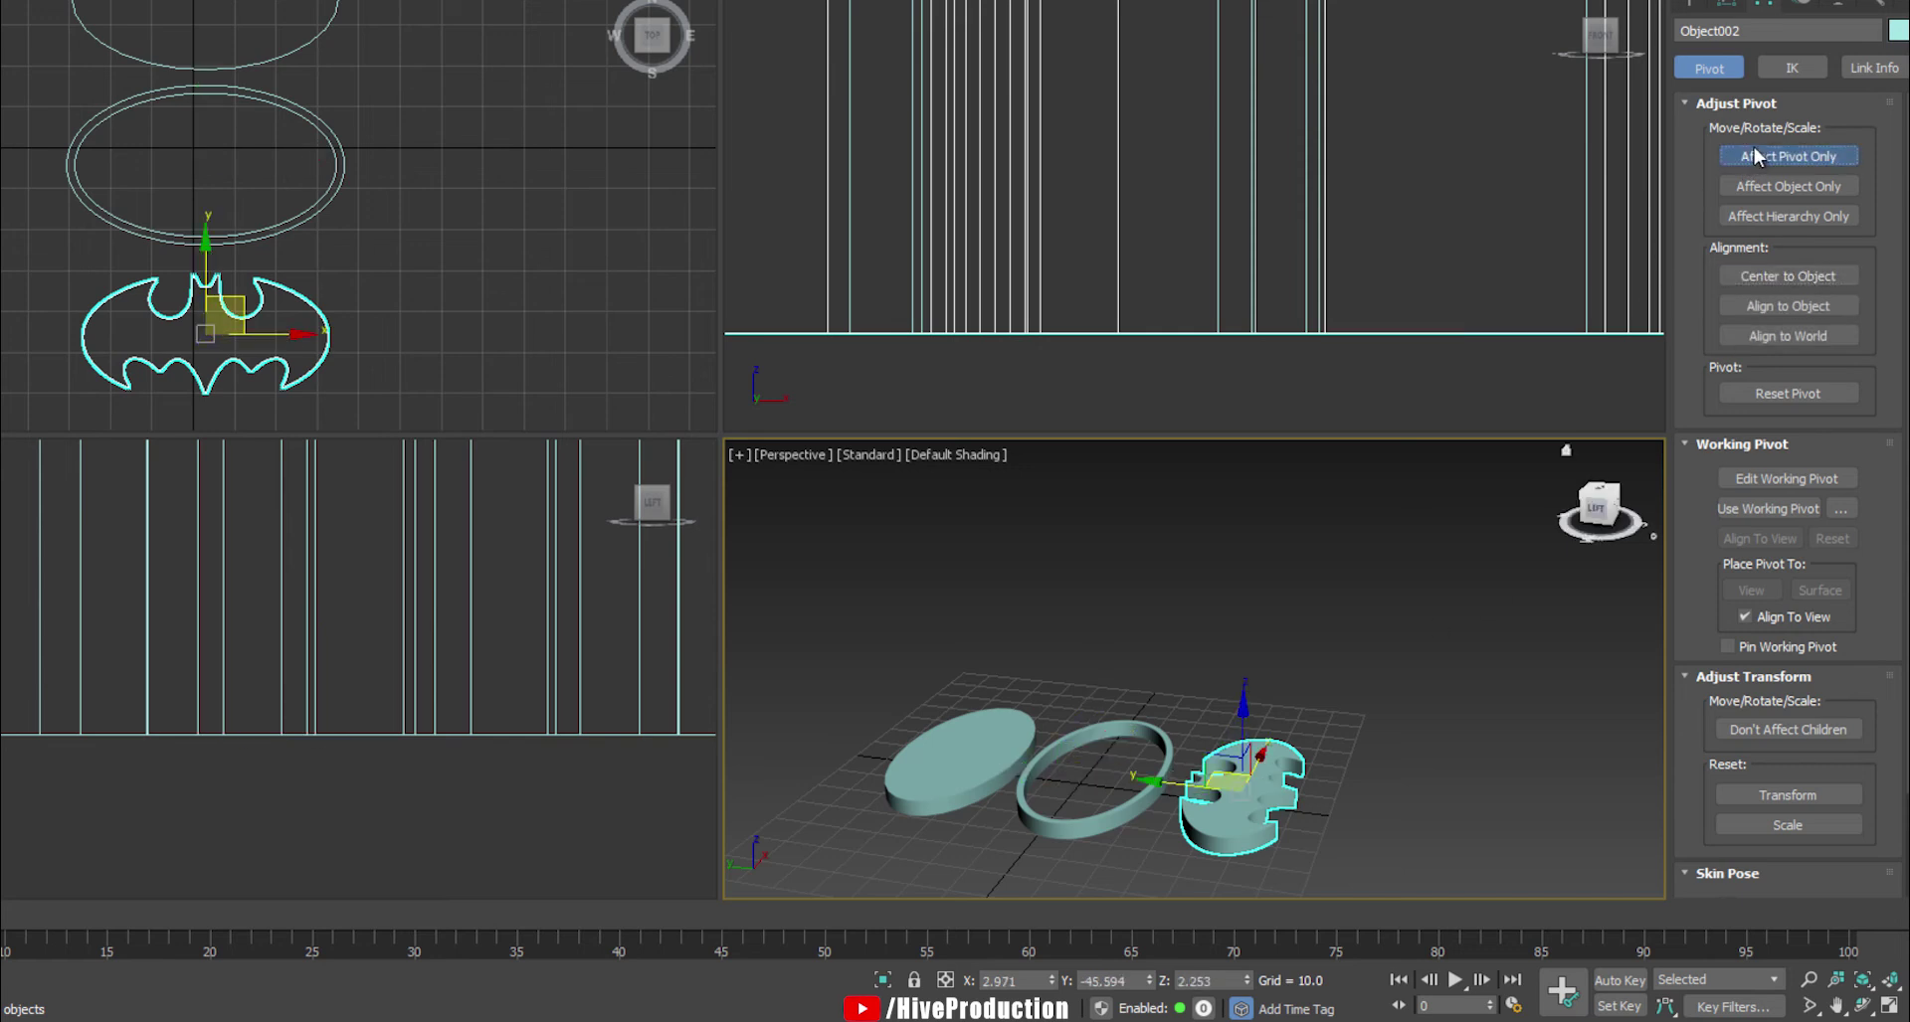
- Select the detached ellipse and center its pivot to the object
{"action": "left_click", "coordinate": [1003, 719]}
{"action": "left_click", "coordinate": [1785, 156]}
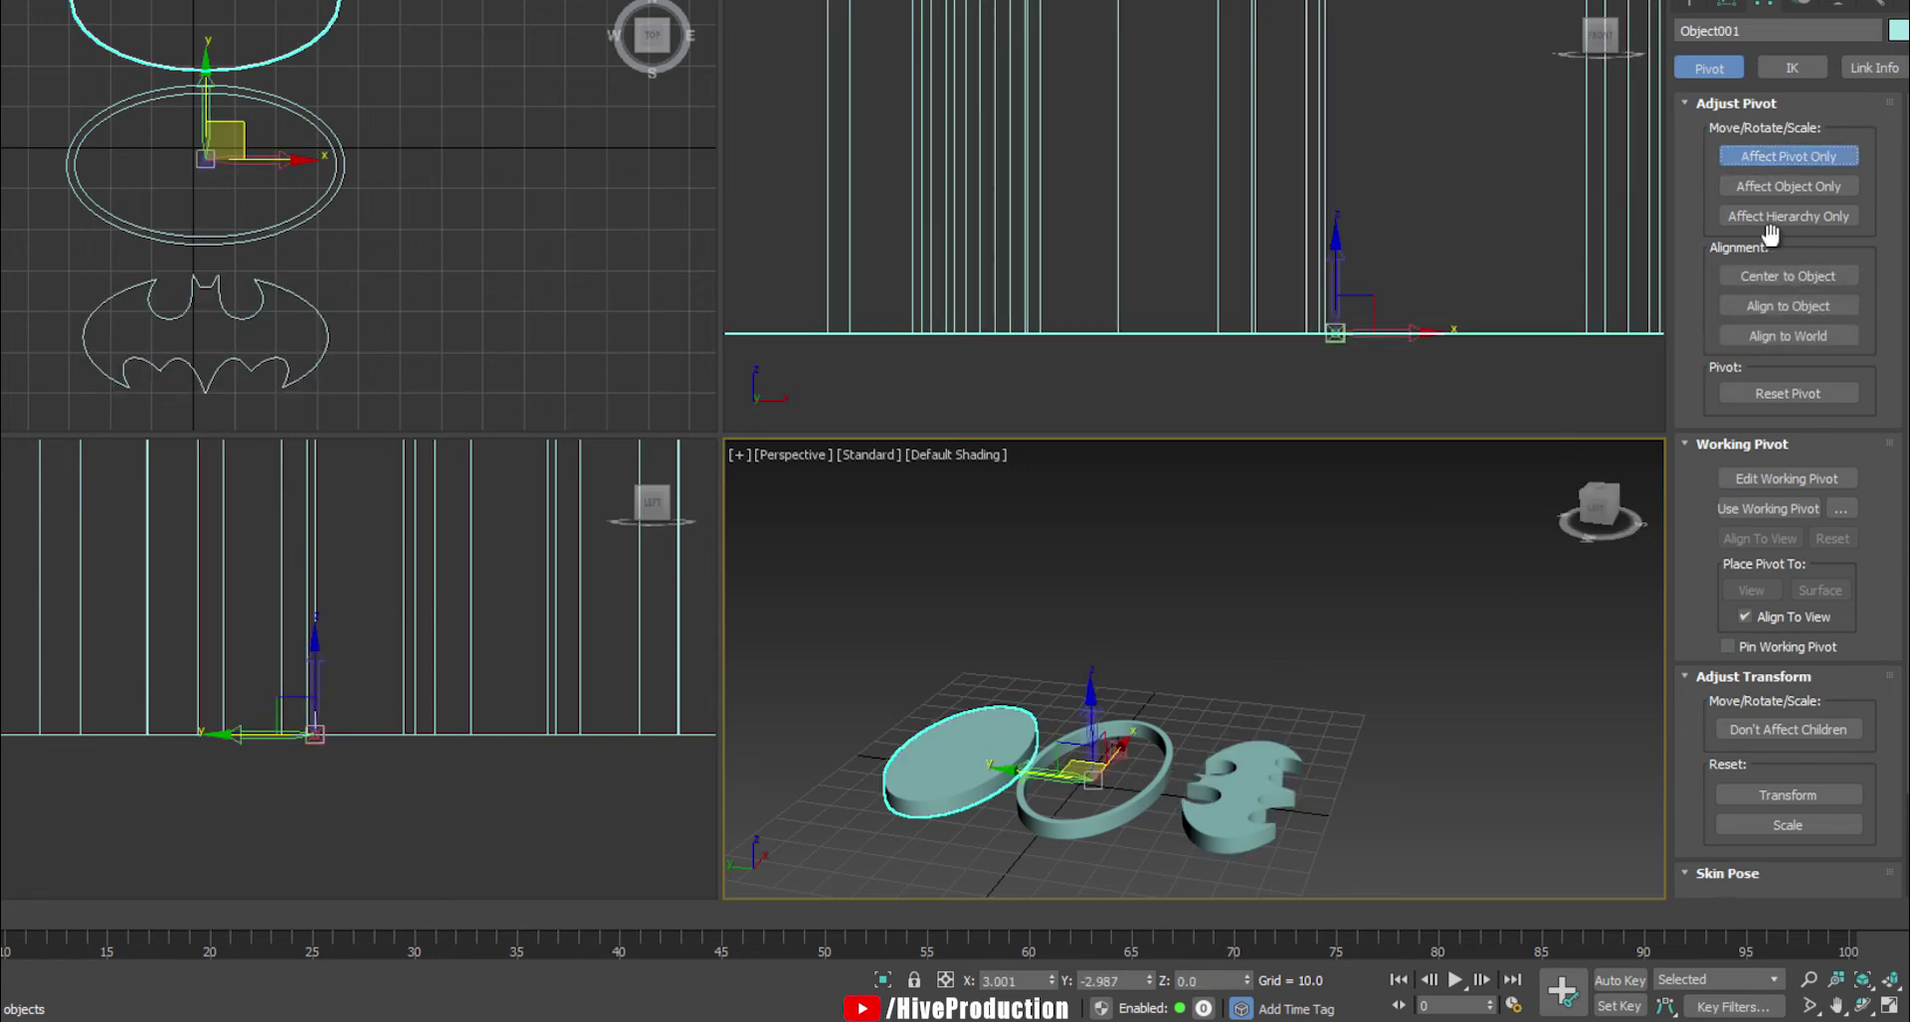
{"action": "left_click", "coordinate": [1776, 277]}
{"action": "left_click", "coordinate": [1786, 156]}
- Select the ring, center its pivot to the object, and deselect it
{"action": "left_click", "coordinate": [1512, 286]}
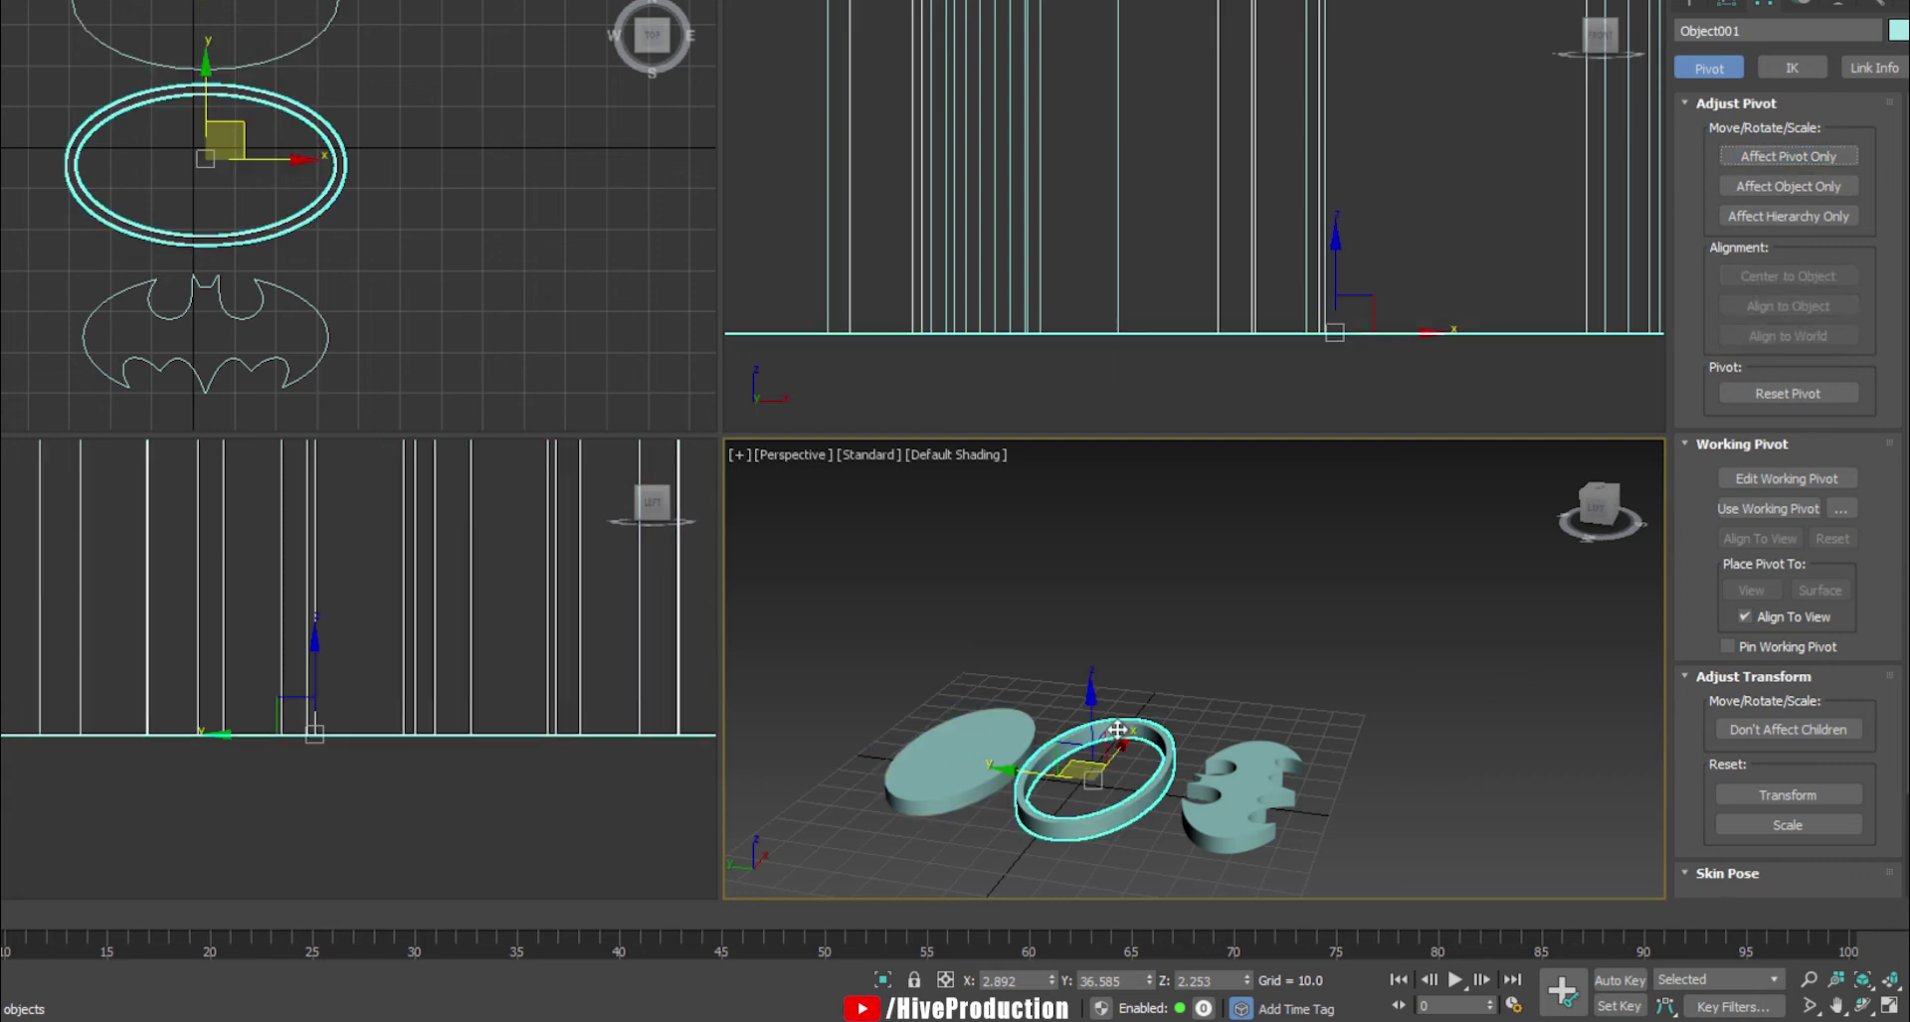
{"action": "left_click", "coordinate": [1788, 156]}
{"action": "left_click", "coordinate": [1787, 276]}
{"action": "left_click", "coordinate": [1788, 156]}
{"action": "left_click", "coordinate": [1413, 629]}
- Scale the ellipse's thickness to about 36 percent, lower it about 1.3 units so it sits level with the ring's base, and deselect it
{"action": "left_click", "coordinate": [919, 768]}
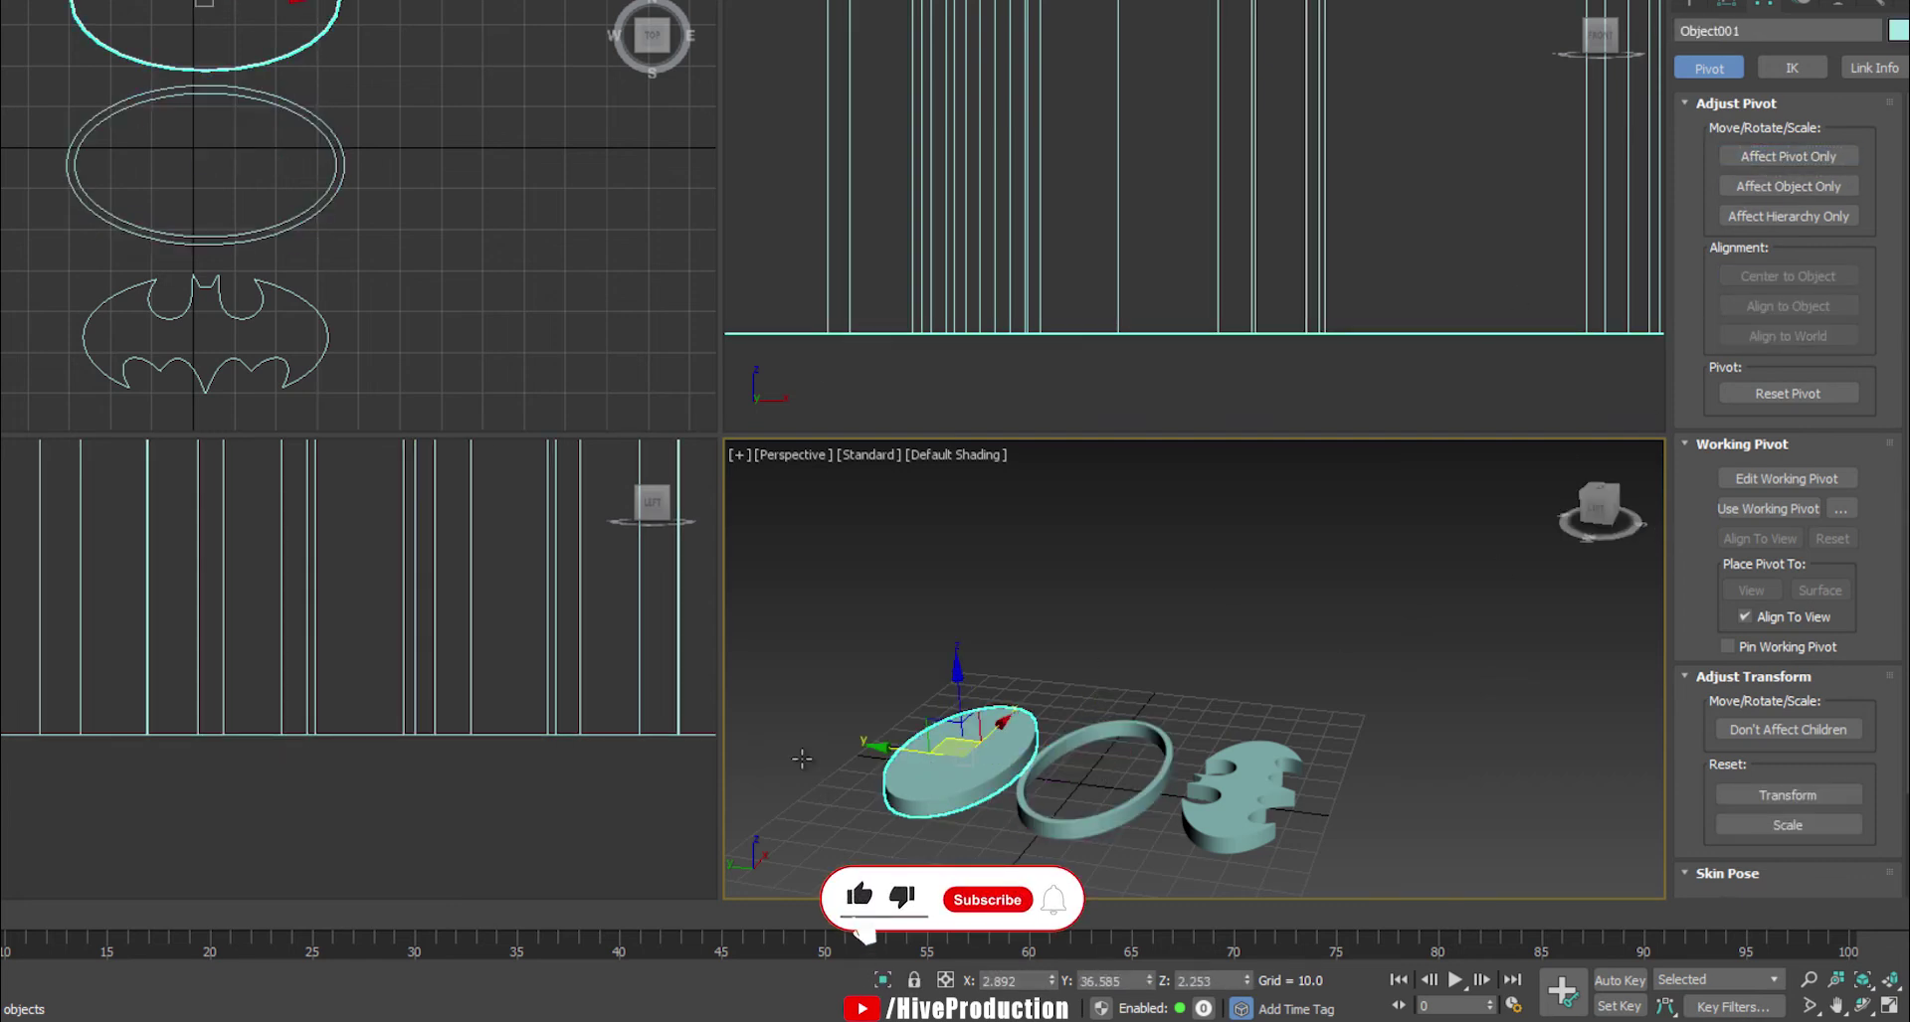
{"action": "scroll", "coordinate": [164, 651], "scroll_direction": "down", "scroll_amount": 6}
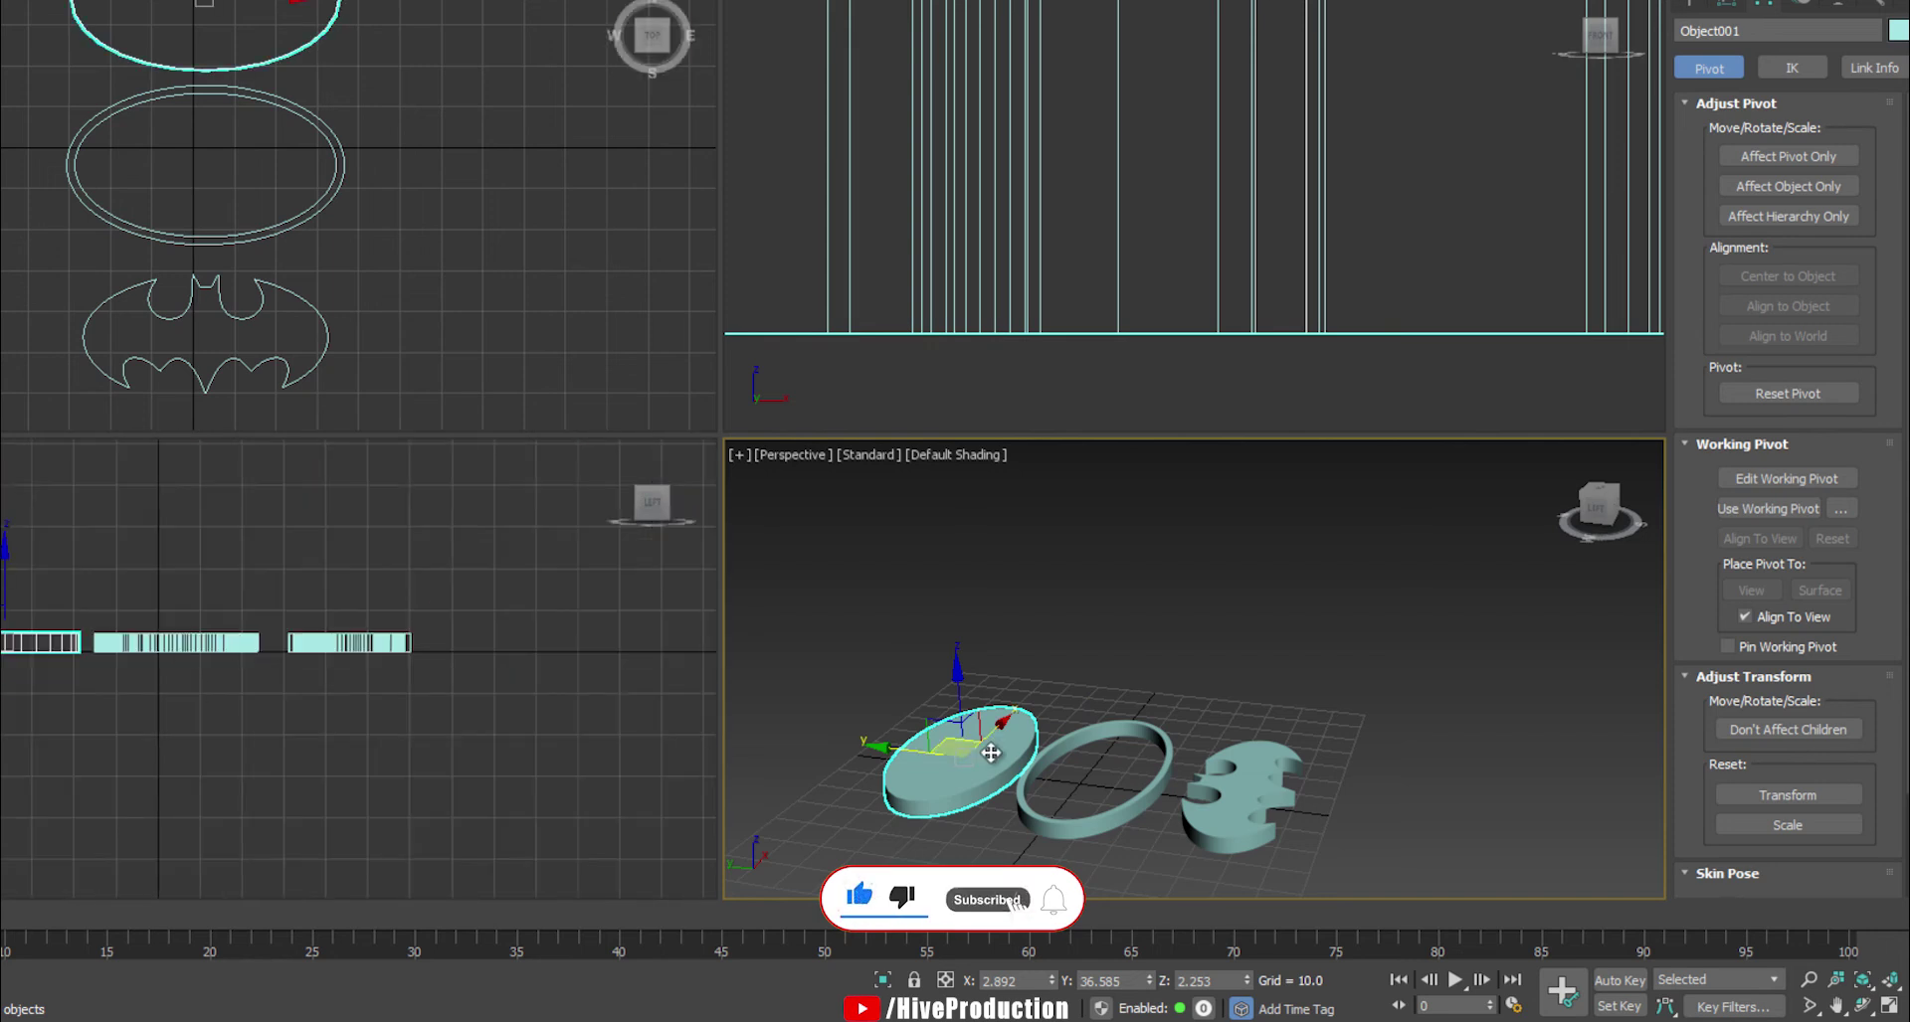
{"action": "scroll", "coordinate": [9, 597], "scroll_direction": "up", "scroll_amount": 4}
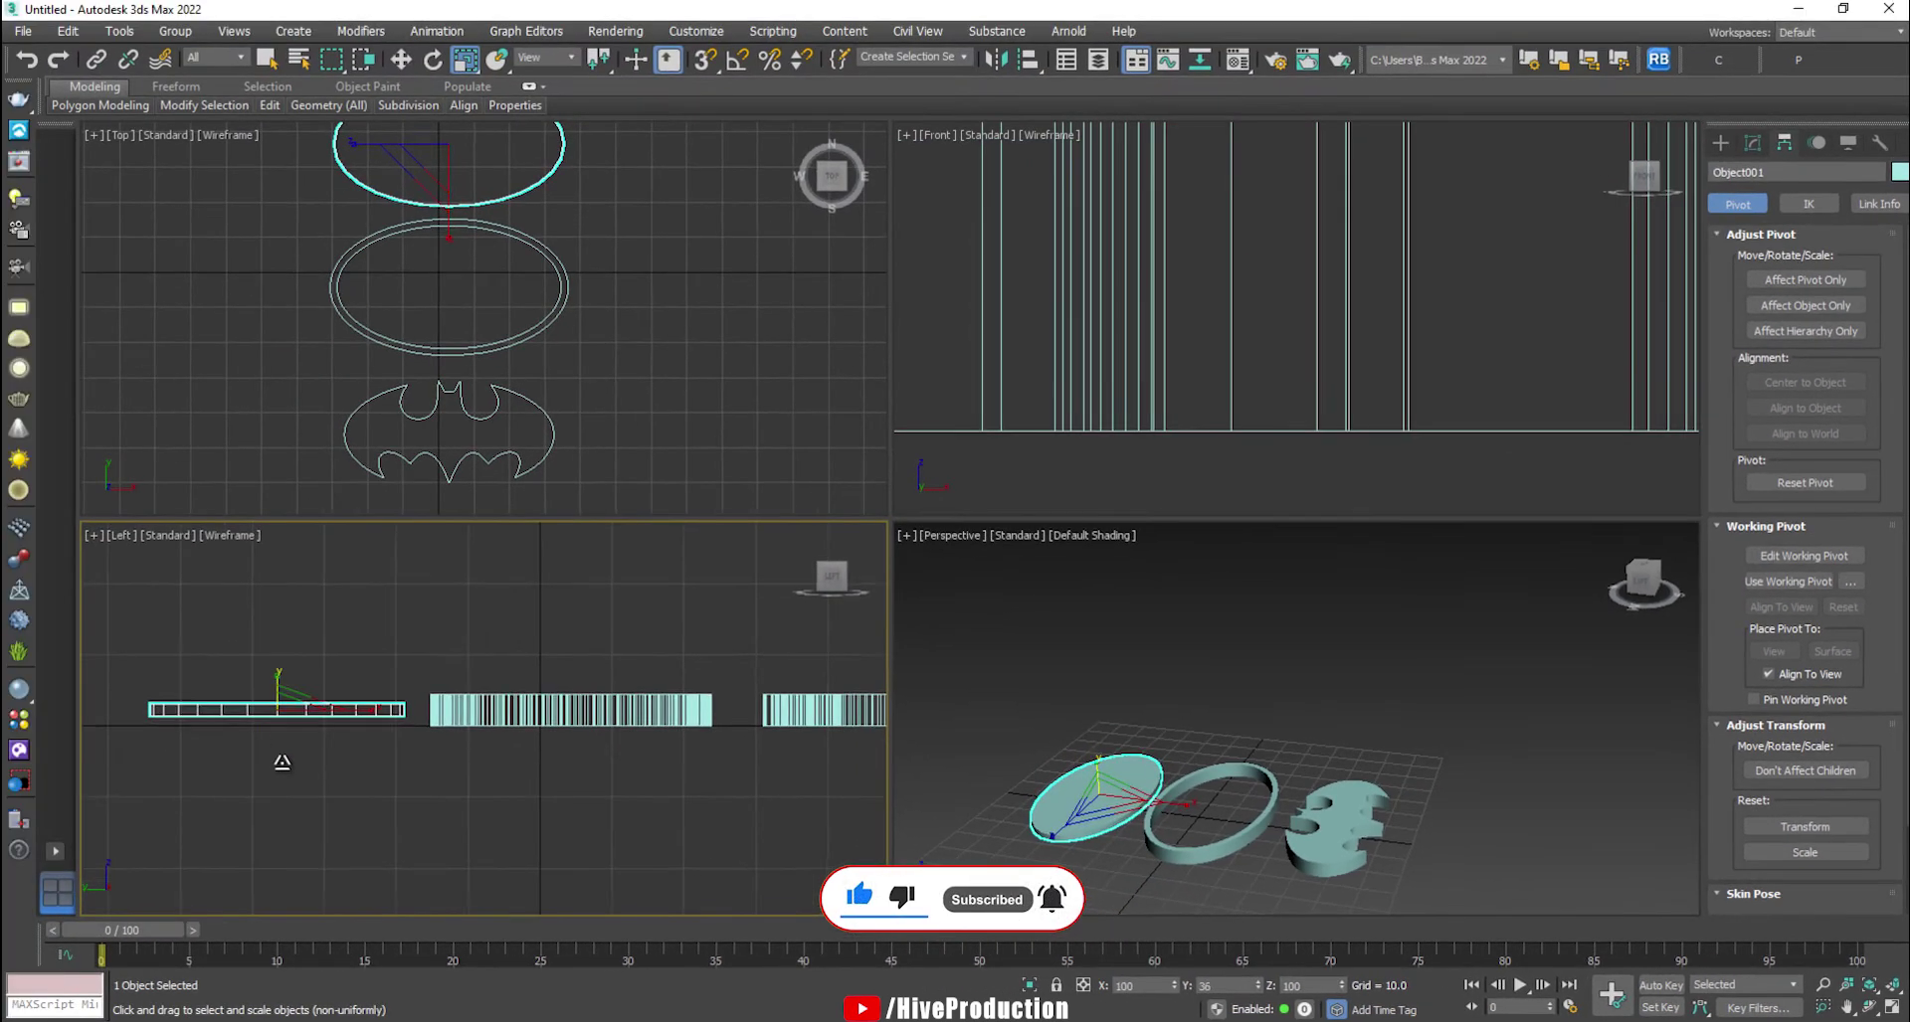
{"action": "scroll", "coordinate": [14, 618], "scroll_direction": "up", "scroll_amount": 3}
{"action": "left_click_drag", "start_coordinate": [275, 674], "coordinate": [276, 693]}
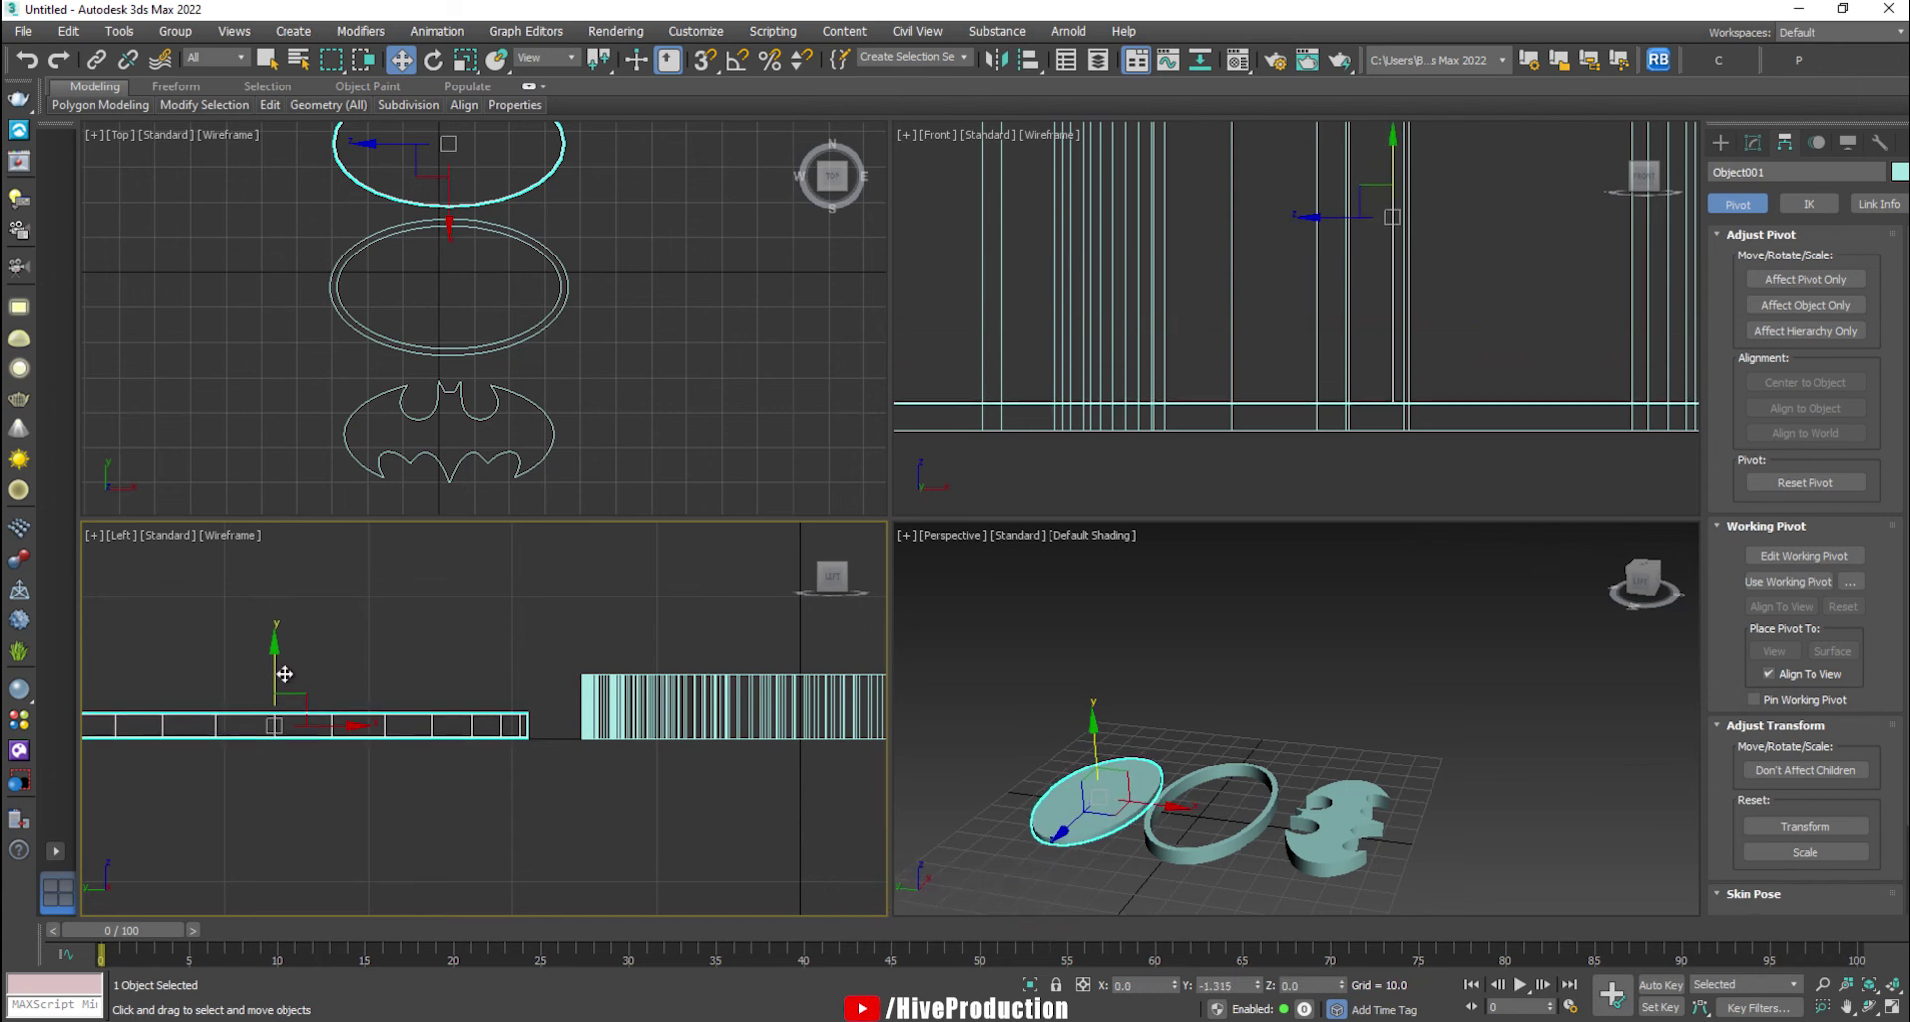
{"action": "left_click", "coordinate": [602, 477]}
- Move the thin ellipse about 41 units along Y into the ring and fine-tune its centering from above
{"action": "middle_click_drag", "start_coordinate": [1371, 756], "coordinate": [1254, 786], "text": "alt"}
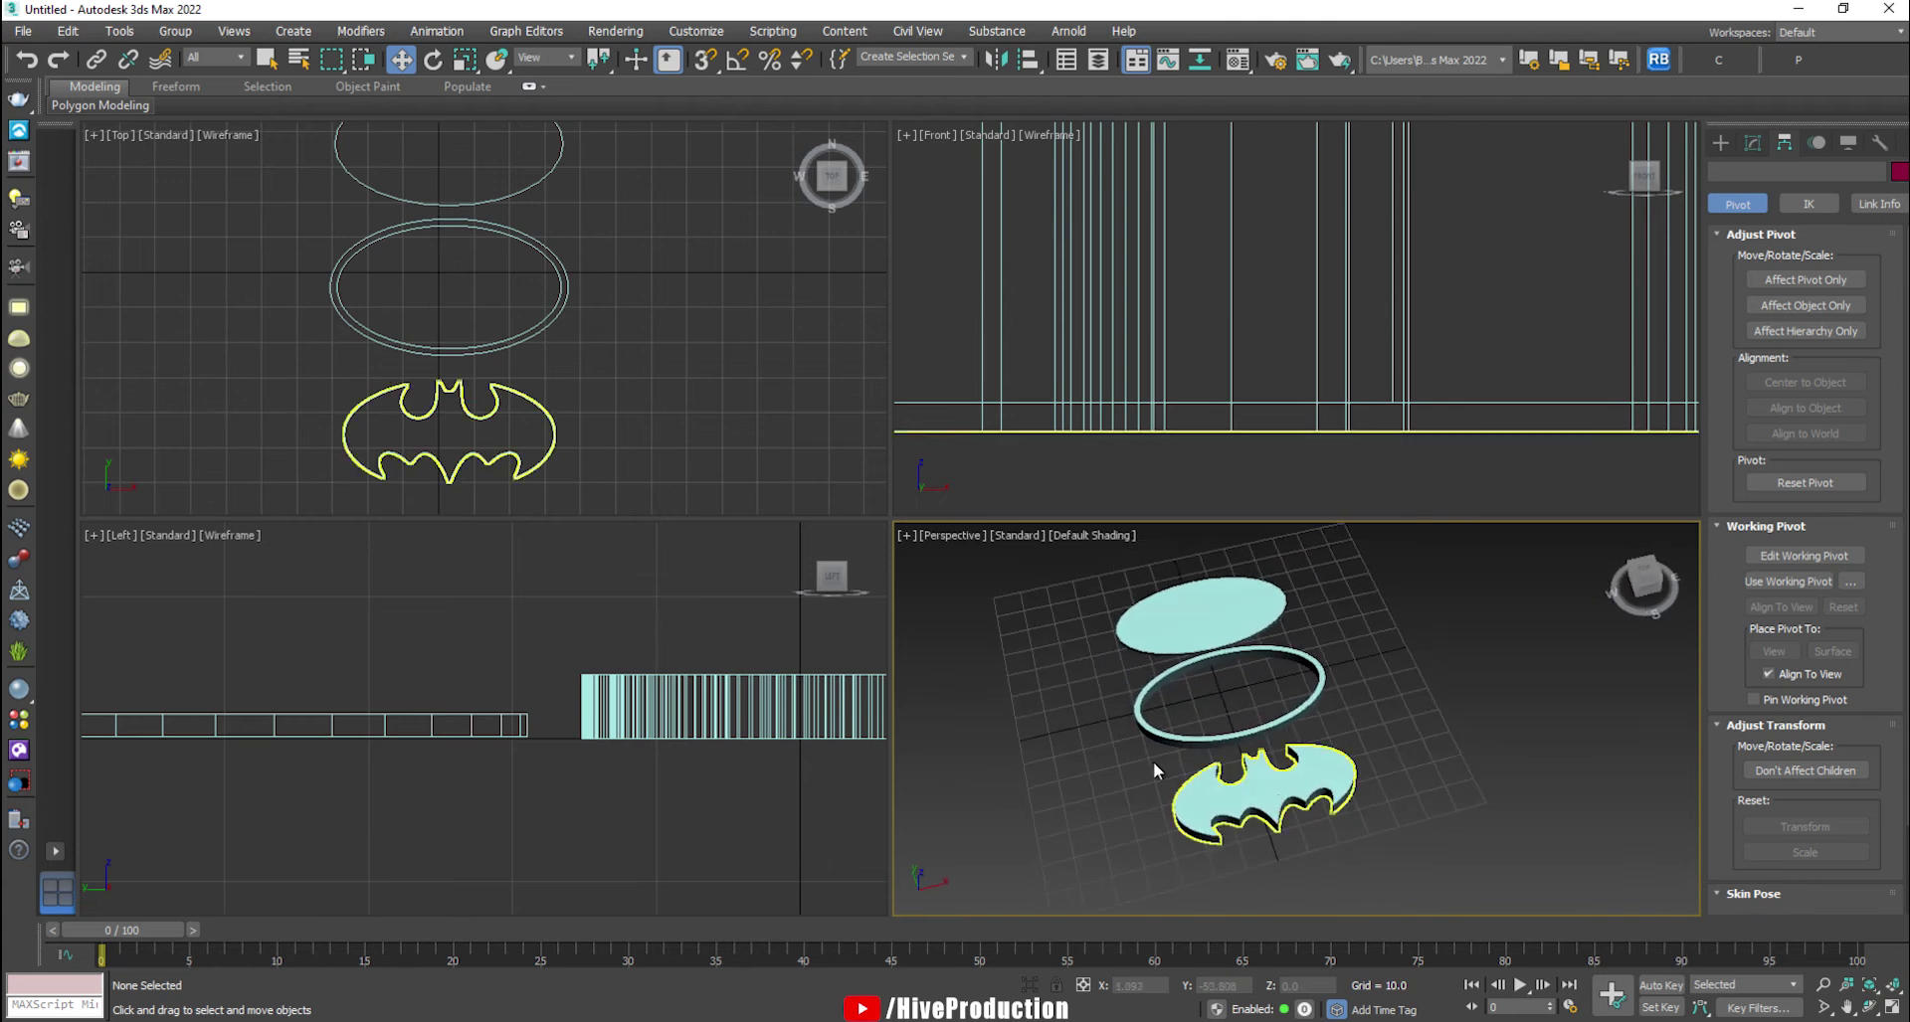
{"action": "left_click", "coordinate": [526, 191]}
{"action": "middle_click_drag", "start_coordinate": [471, 155], "coordinate": [464, 201]}
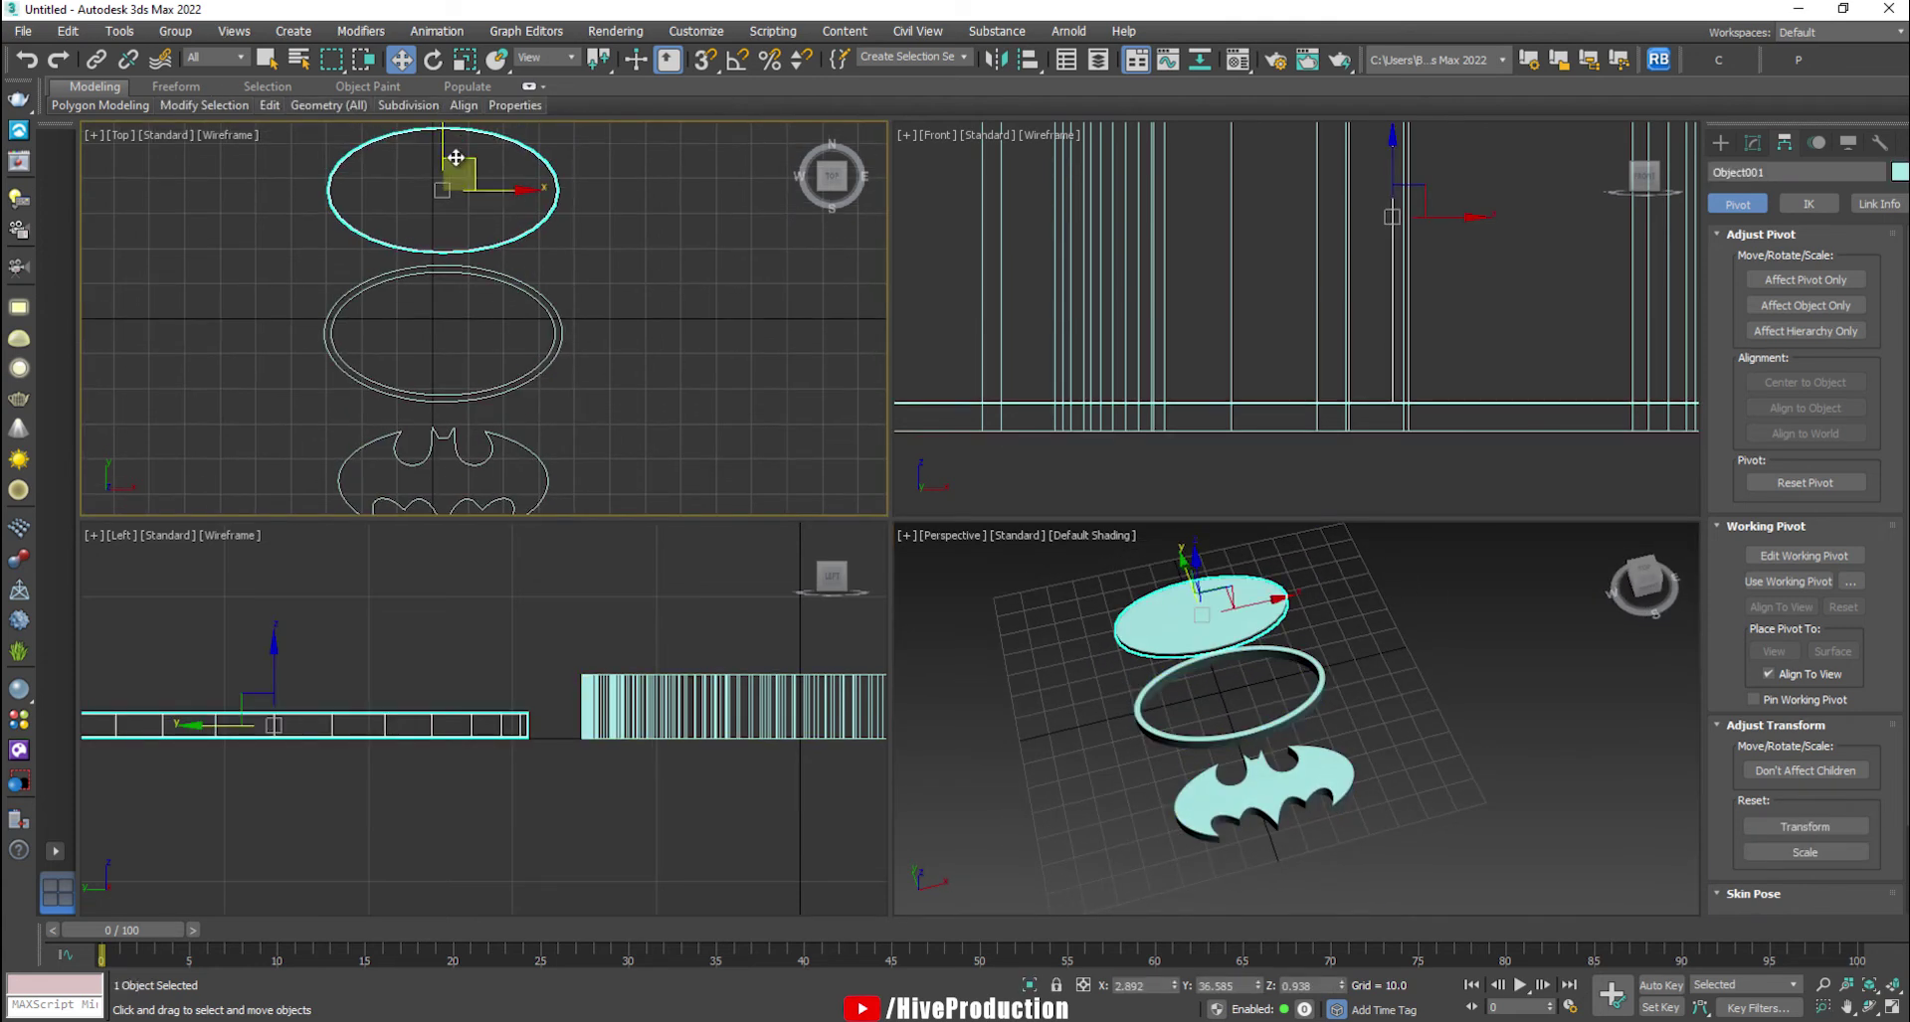
{"action": "left_click_drag", "start_coordinate": [444, 136], "coordinate": [444, 316]}
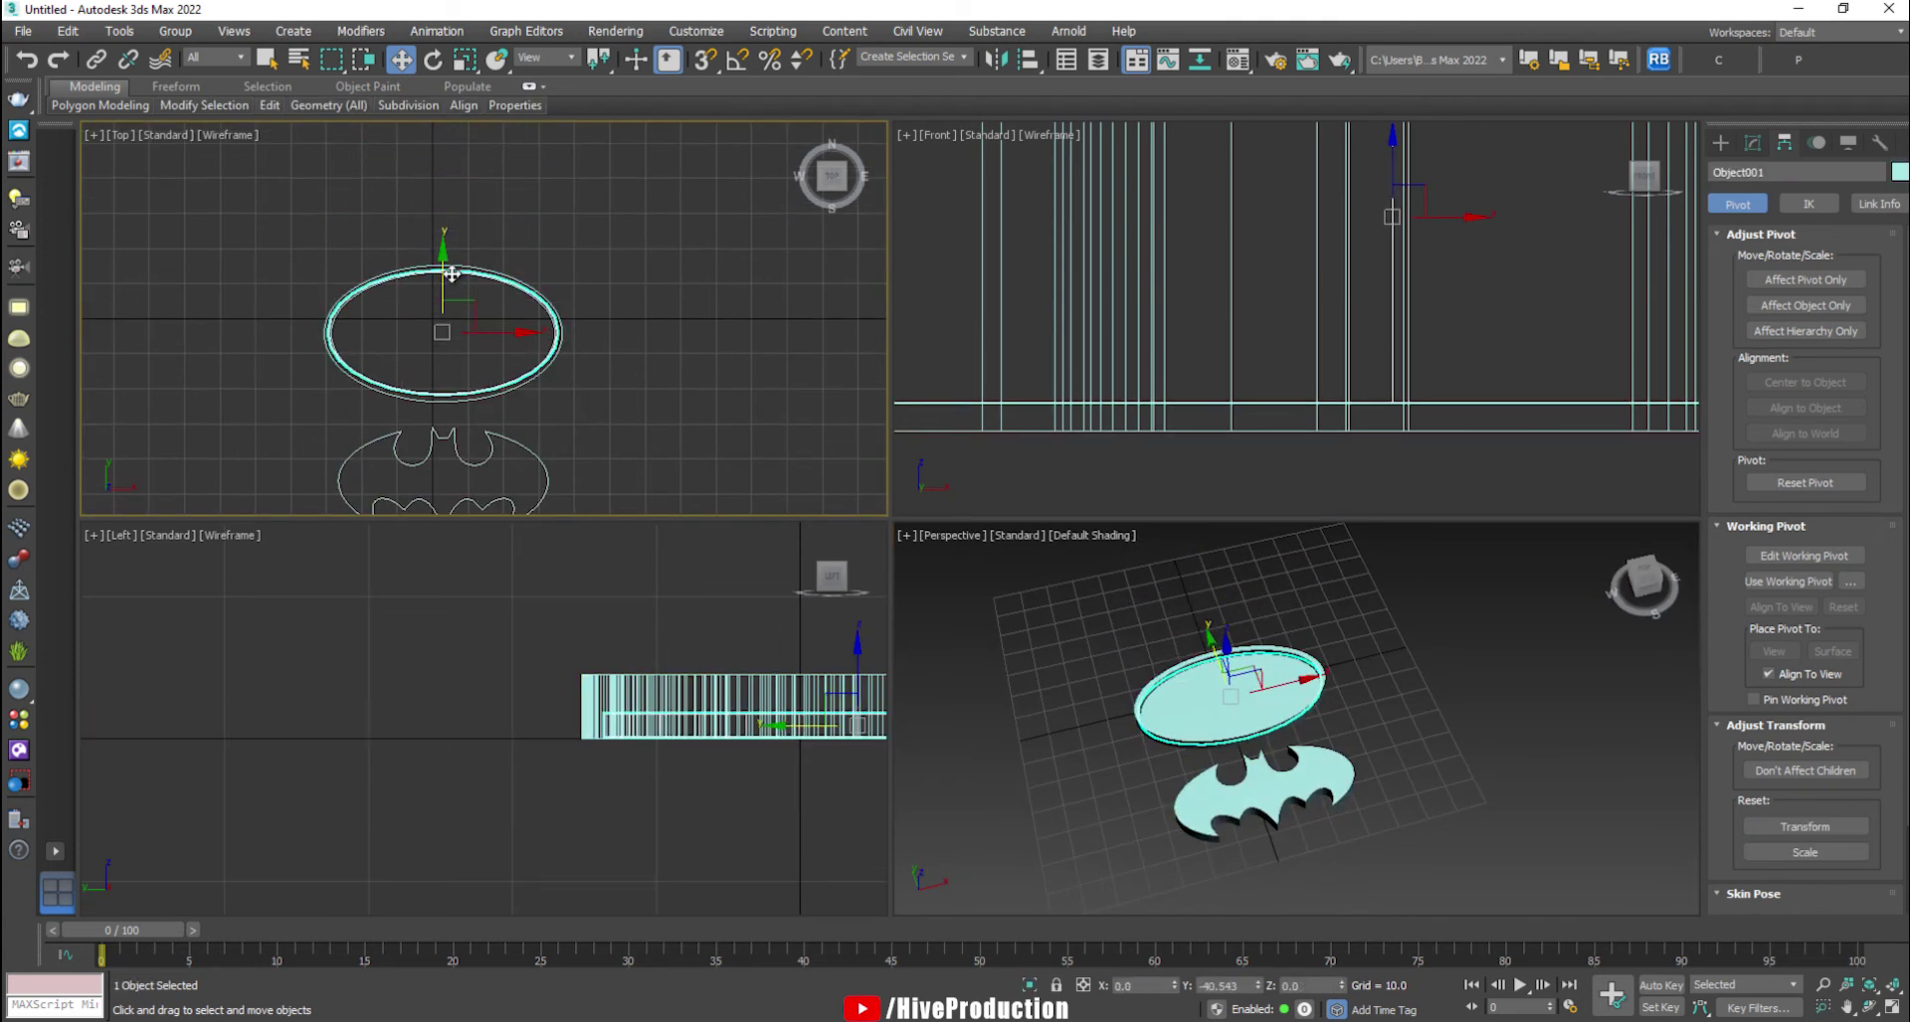
{"action": "scroll", "coordinate": [444, 316], "scroll_direction": "up", "scroll_amount": 6}
{"action": "middle_click_drag", "start_coordinate": [443, 333], "coordinate": [503, 230]}
{"action": "left_click_drag", "start_coordinate": [504, 231], "coordinate": [513, 233]}
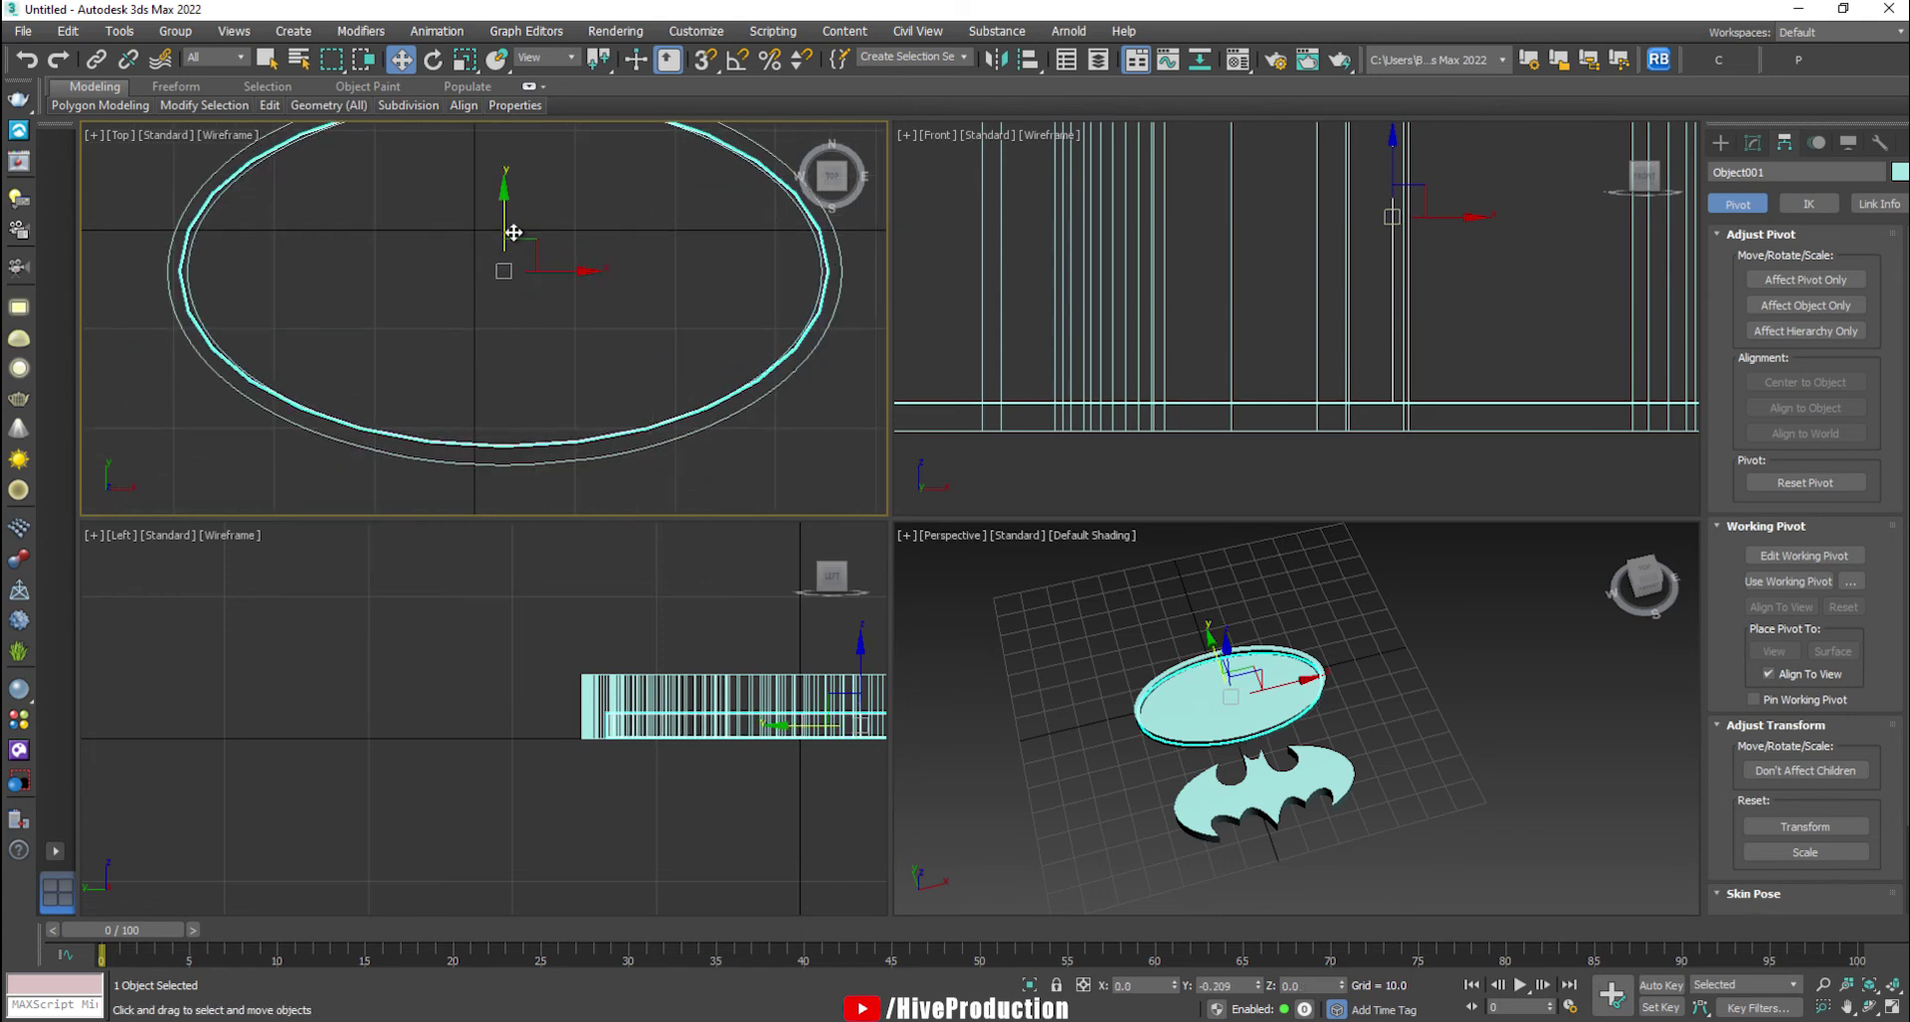
- Scale the ellipse slightly along Y to fit inside the ring and deselect it
{"action": "middle_click_drag", "start_coordinate": [513, 232], "coordinate": [490, 306]}
{"action": "key", "text": "r"}
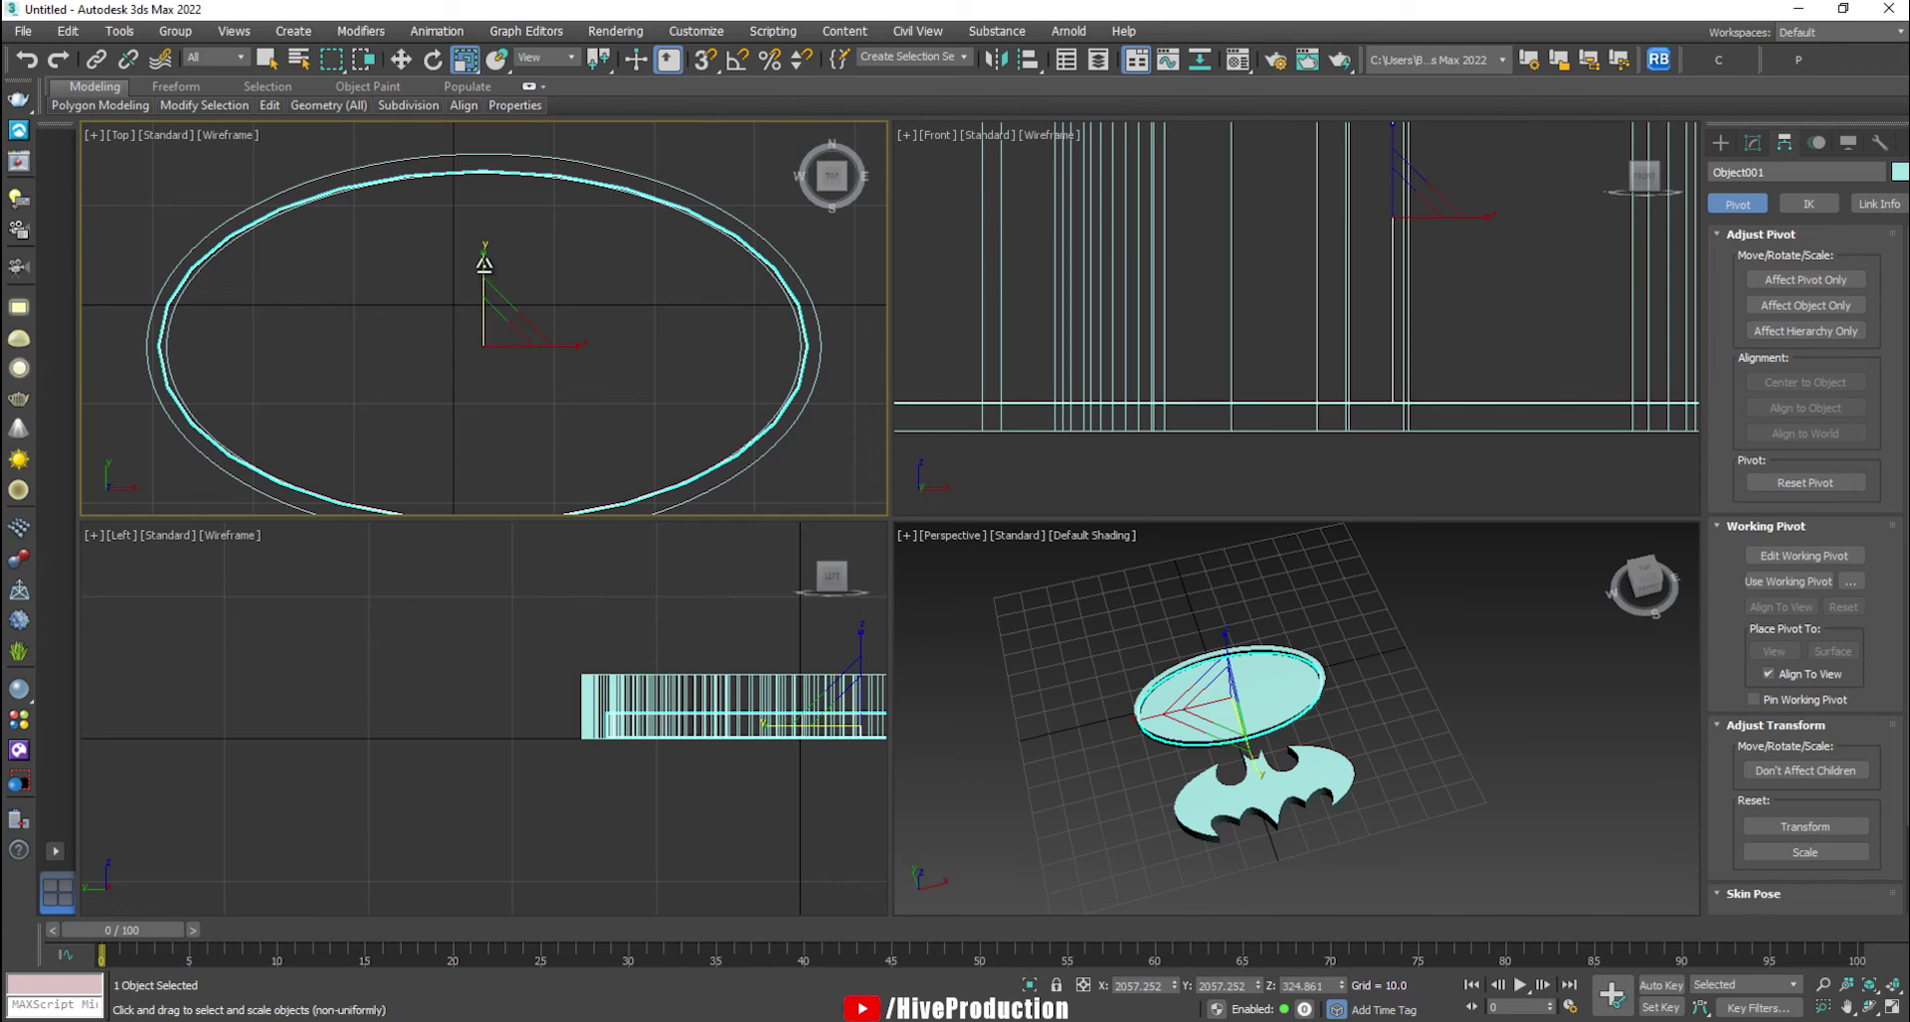
{"action": "left_click_drag", "start_coordinate": [487, 267], "coordinate": [484, 260]}
{"action": "left_click", "coordinate": [1369, 628]}
- Select the bat and move it about 40 units along Y onto the ellipse inside the ring
{"action": "key", "text": "alt+w"}
{"action": "middle_click_drag", "start_coordinate": [1197, 726], "coordinate": [1019, 535], "text": "alt"}
{"action": "left_click", "coordinate": [1018, 534]}
{"action": "key", "text": "w"}
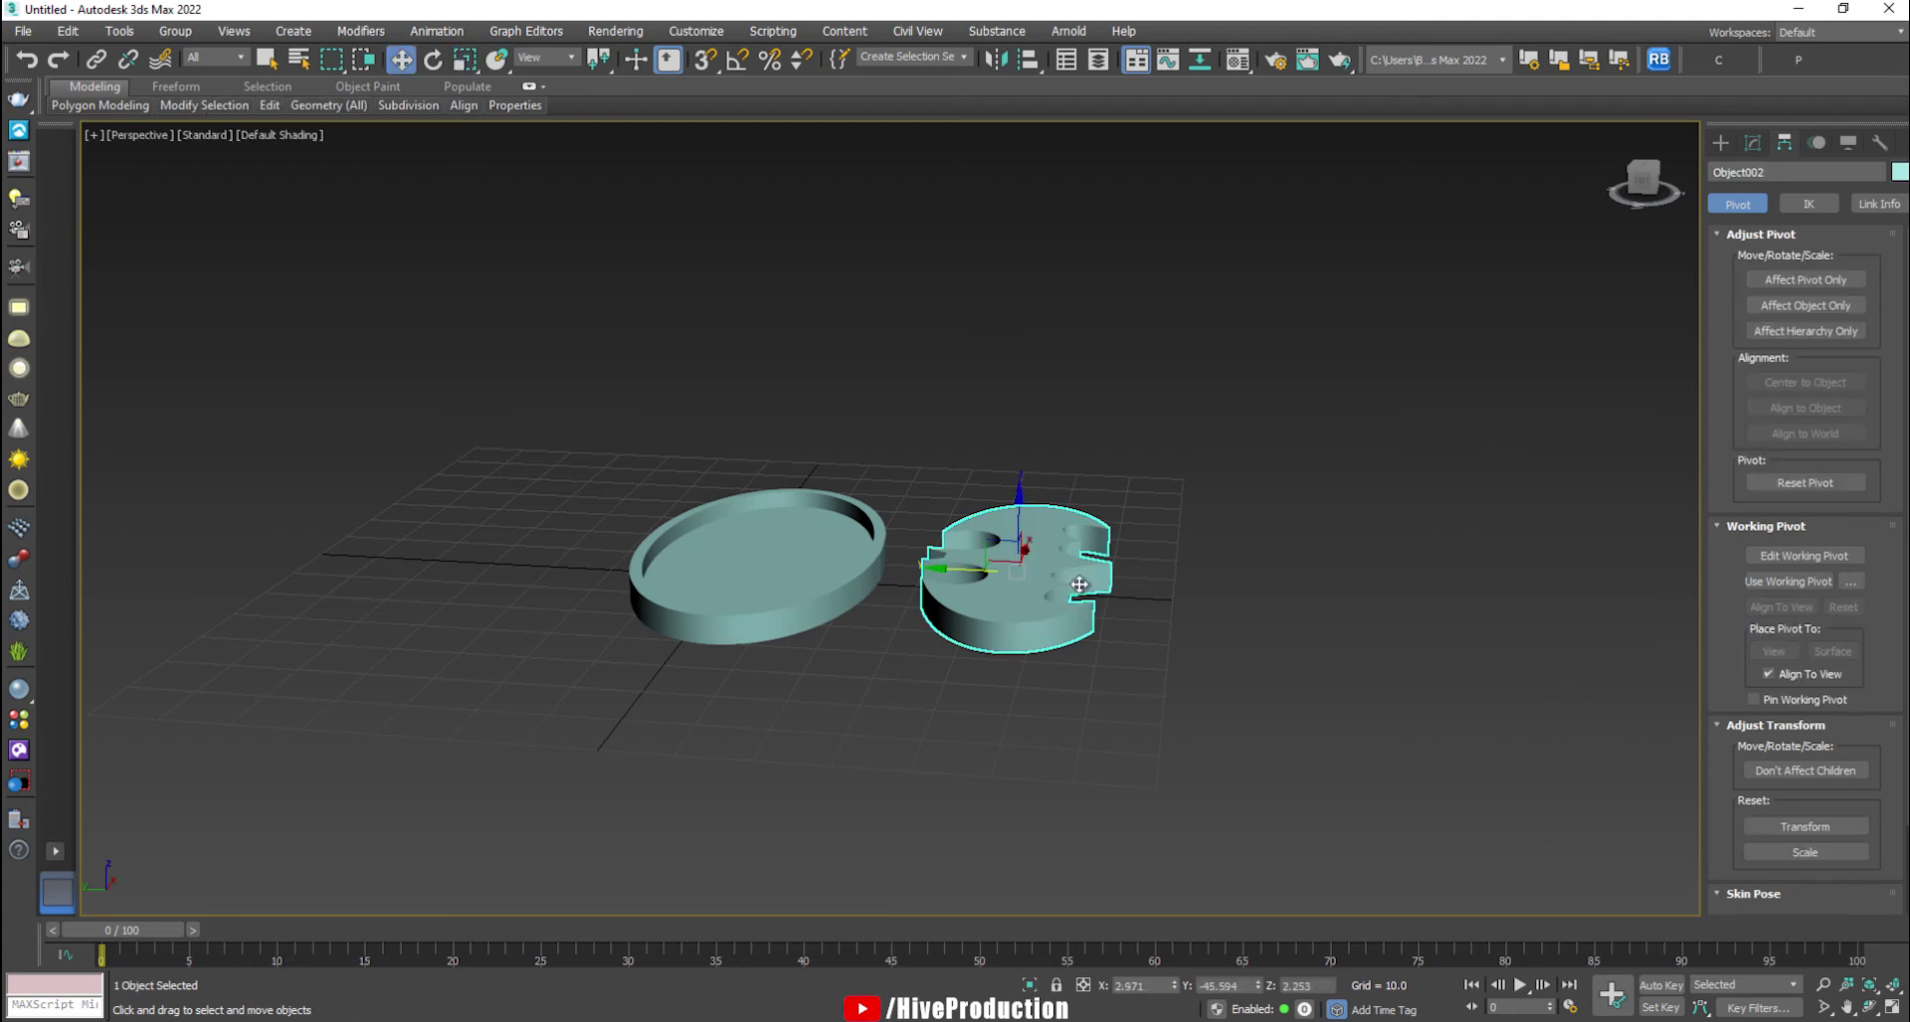
{"action": "left_click_drag", "start_coordinate": [931, 557], "coordinate": [704, 527]}
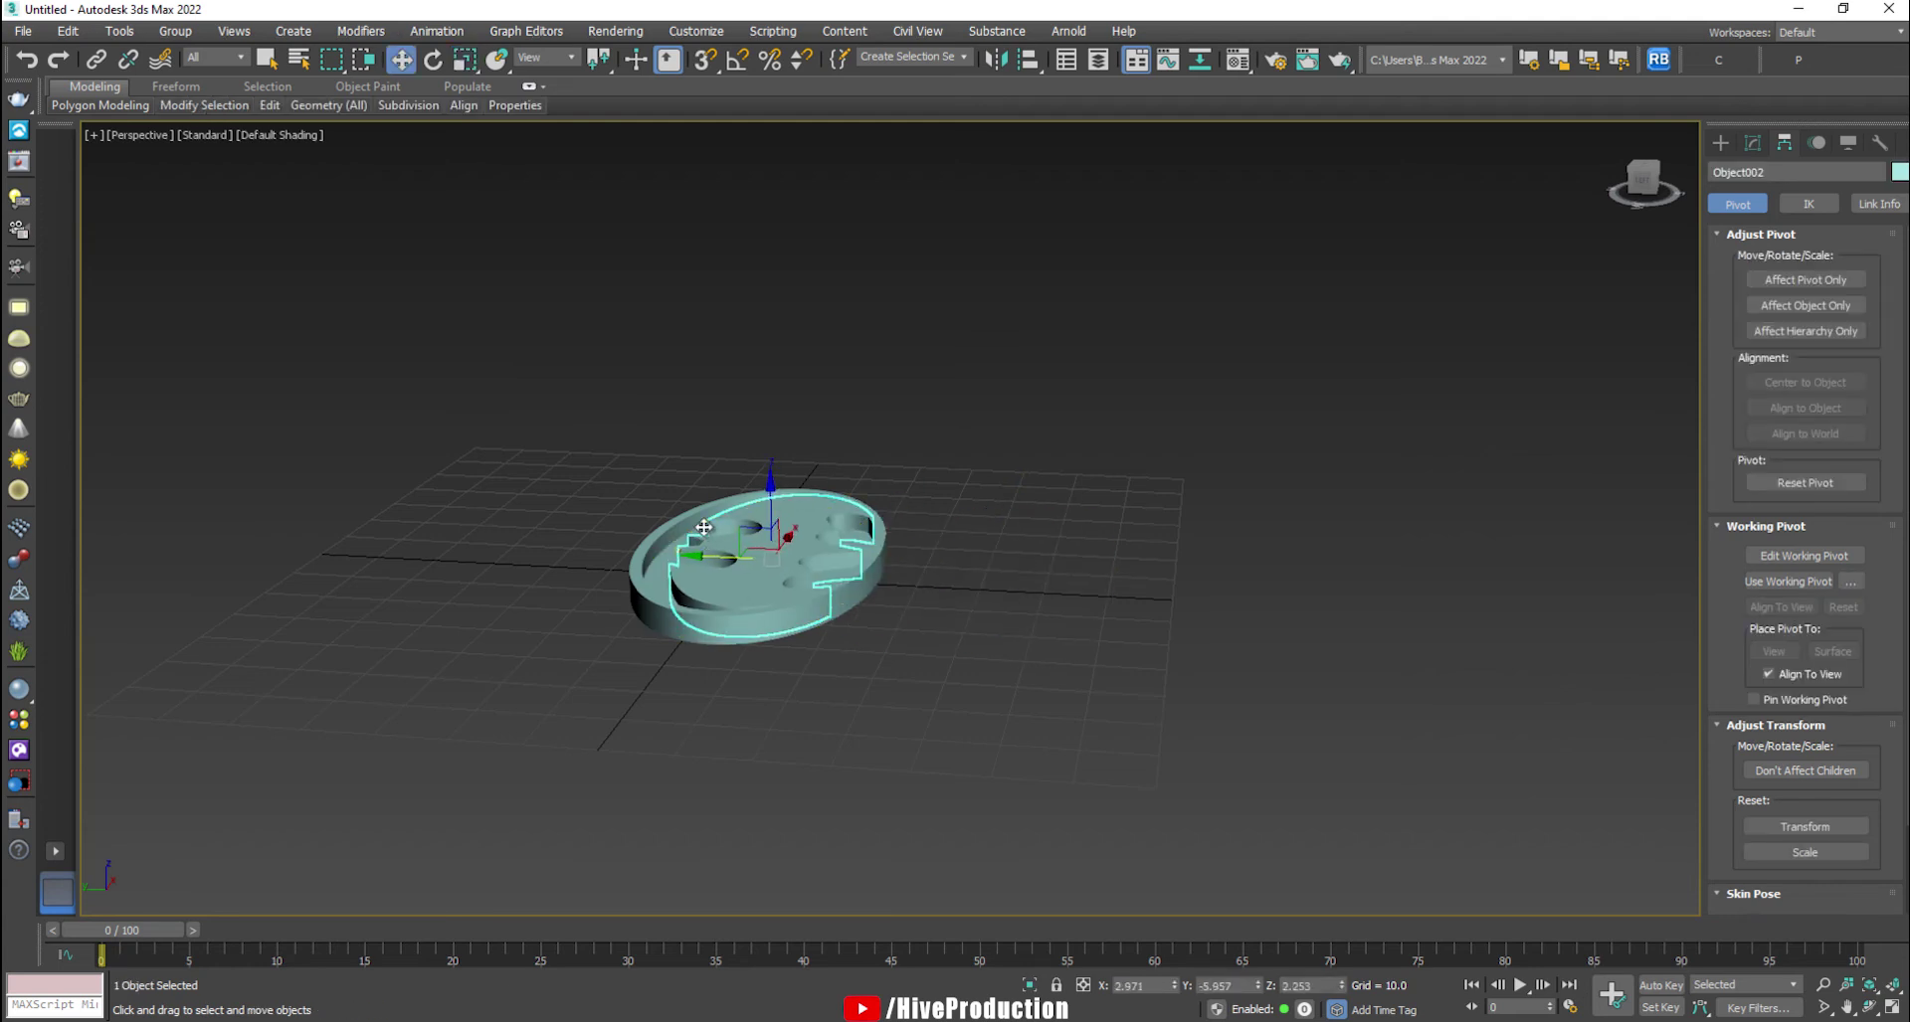
- Fine-tune the bat's centering inside the ring from above by moving it about 2.6 units along Y, and deselect it
{"action": "key", "text": "alt+w"}
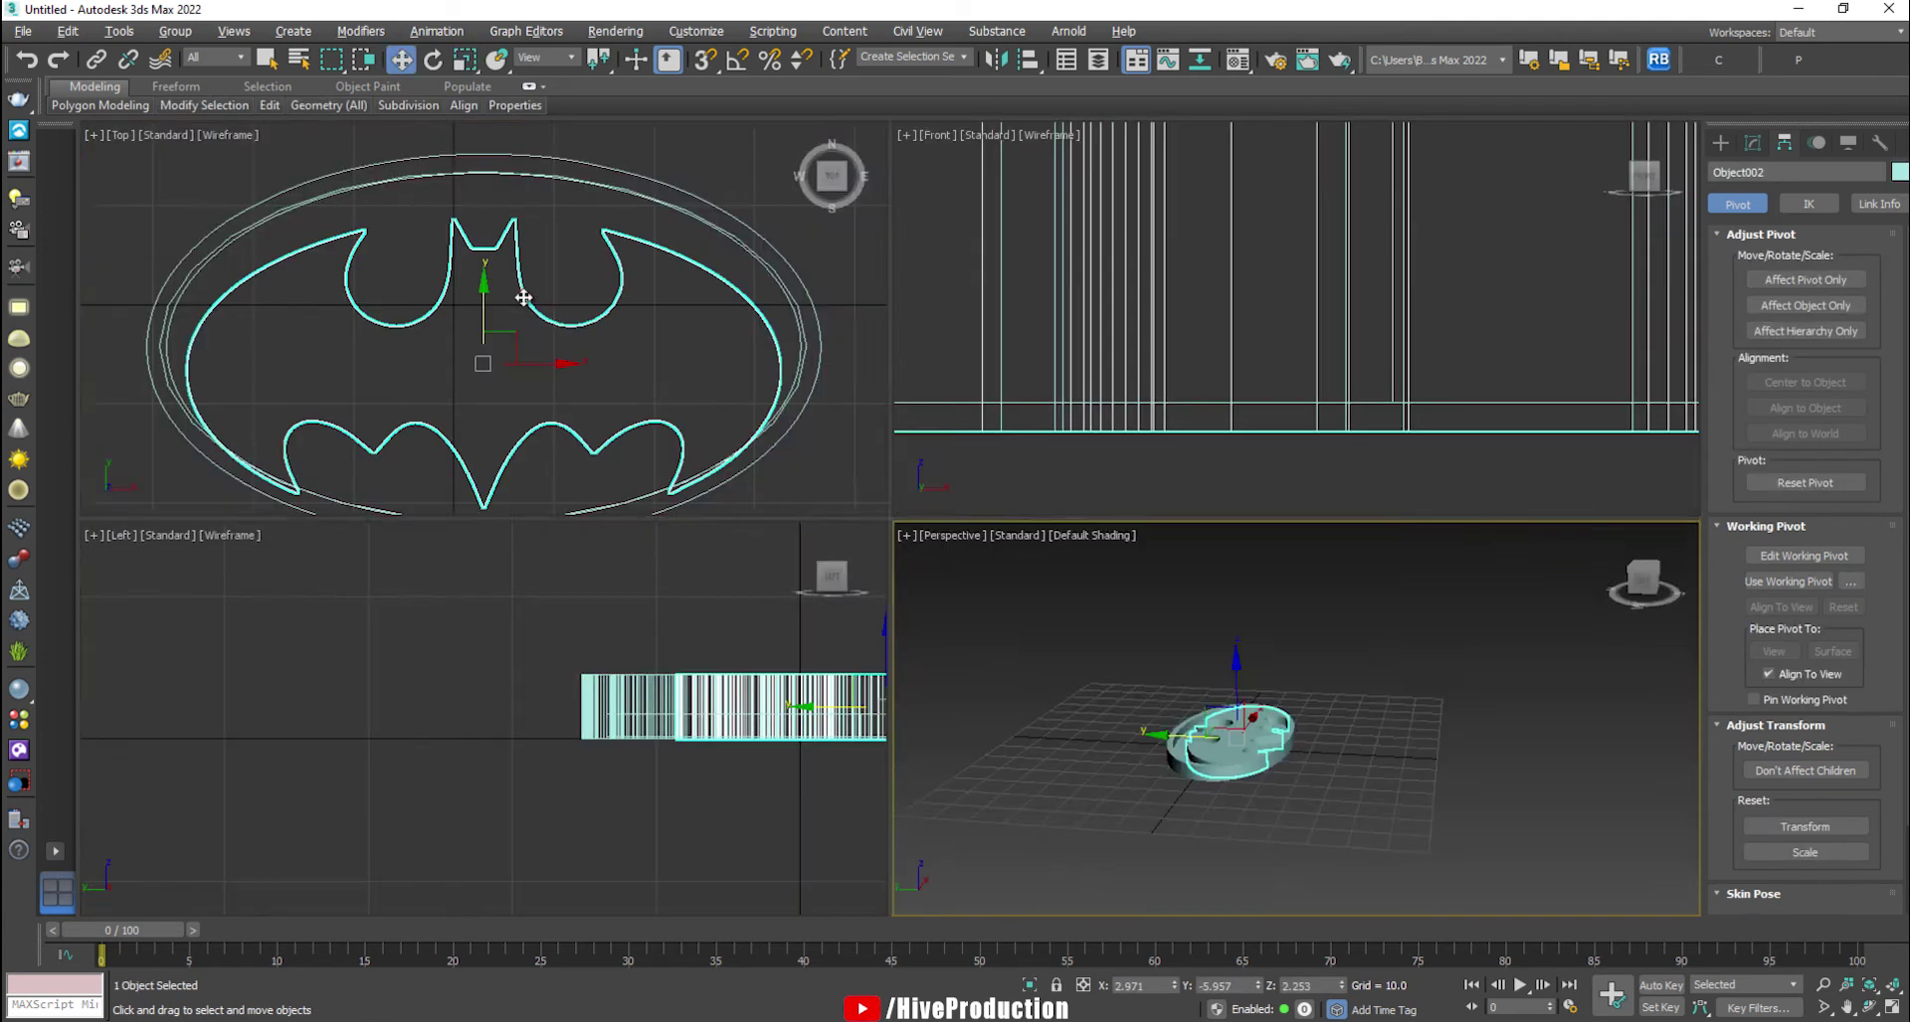
{"action": "key", "text": "alt+w"}
{"action": "left_click_drag", "start_coordinate": [895, 539], "coordinate": [899, 488]}
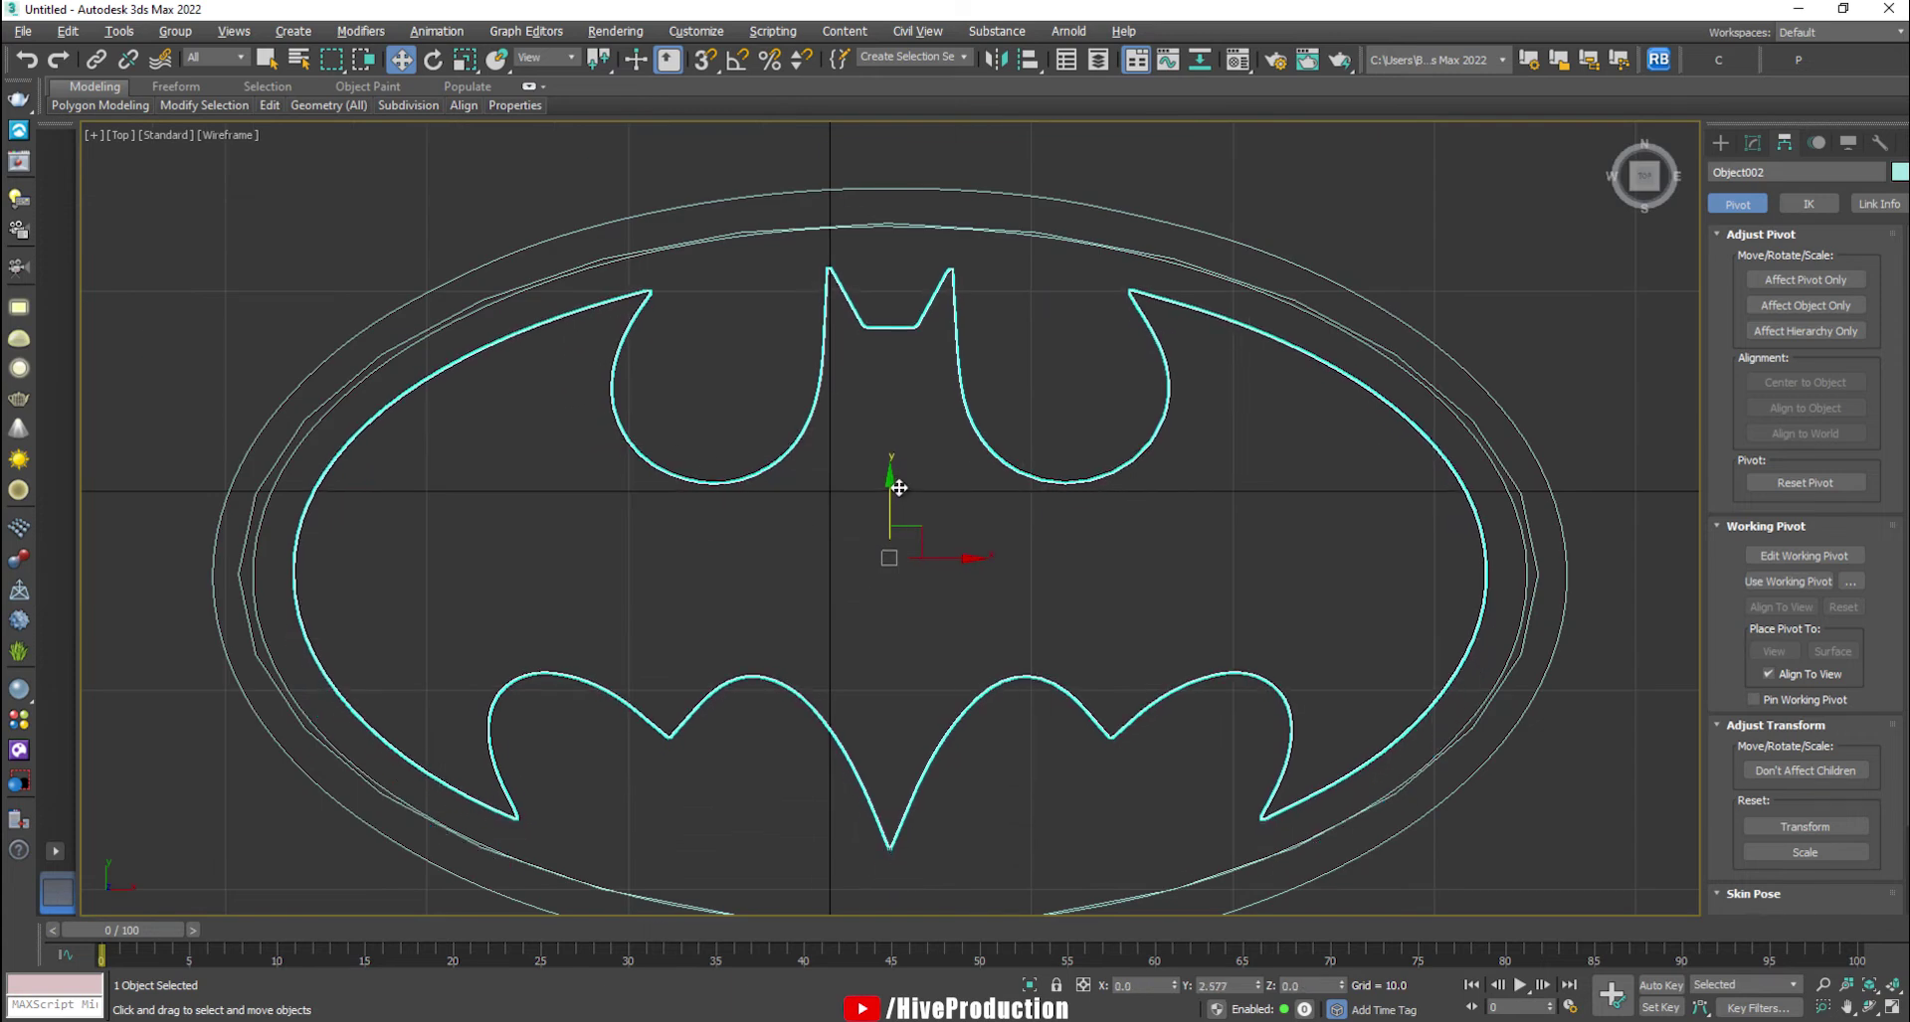
{"action": "scroll", "coordinate": [941, 508], "scroll_direction": "down", "scroll_amount": 5}
{"action": "left_click", "coordinate": [1274, 658]}
{"action": "key", "text": "alt+w"}
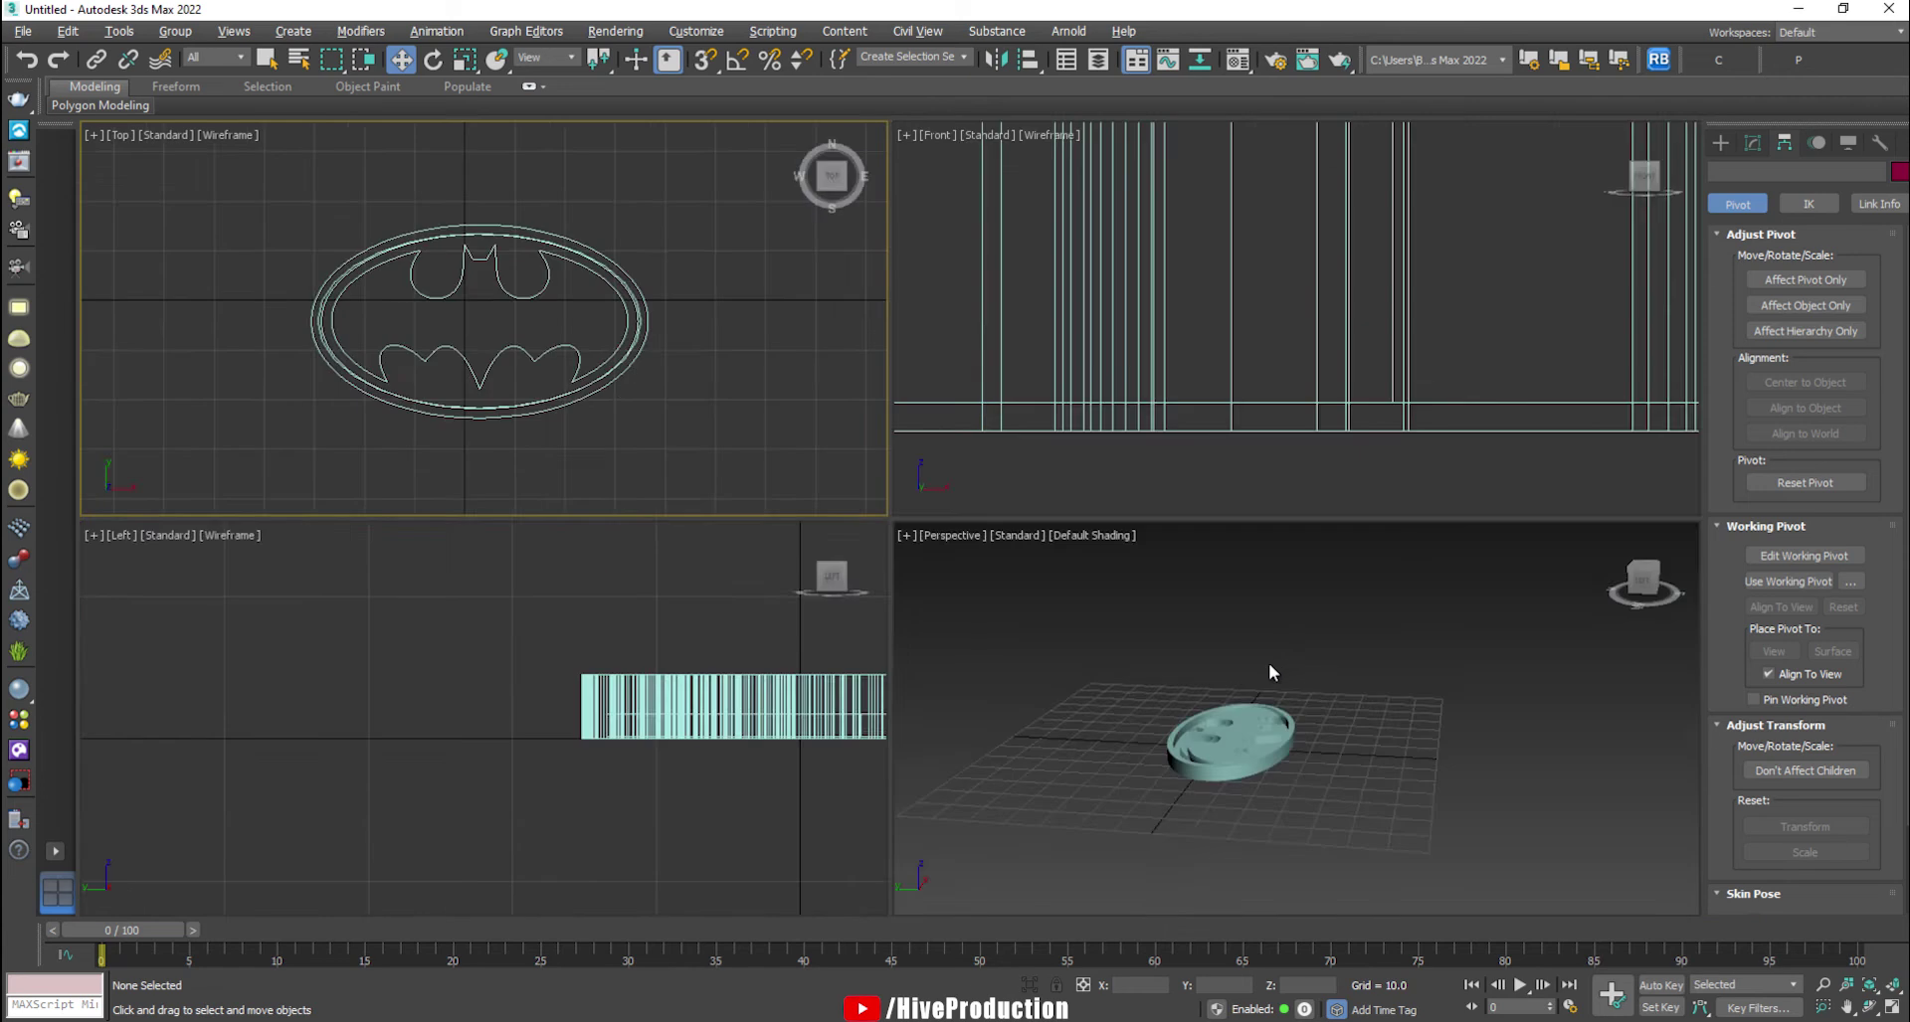
- Select all three logo parts, rotate them 90 degrees about the X axis with angle snap on, and deselect them
{"action": "left_click", "coordinate": [1273, 660]}
{"action": "key", "text": "alt+w"}
{"action": "middle_click_drag", "start_coordinate": [1202, 660], "coordinate": [813, 454], "text": "alt"}
{"action": "left_click_drag", "start_coordinate": [386, 278], "coordinate": [1161, 706]}
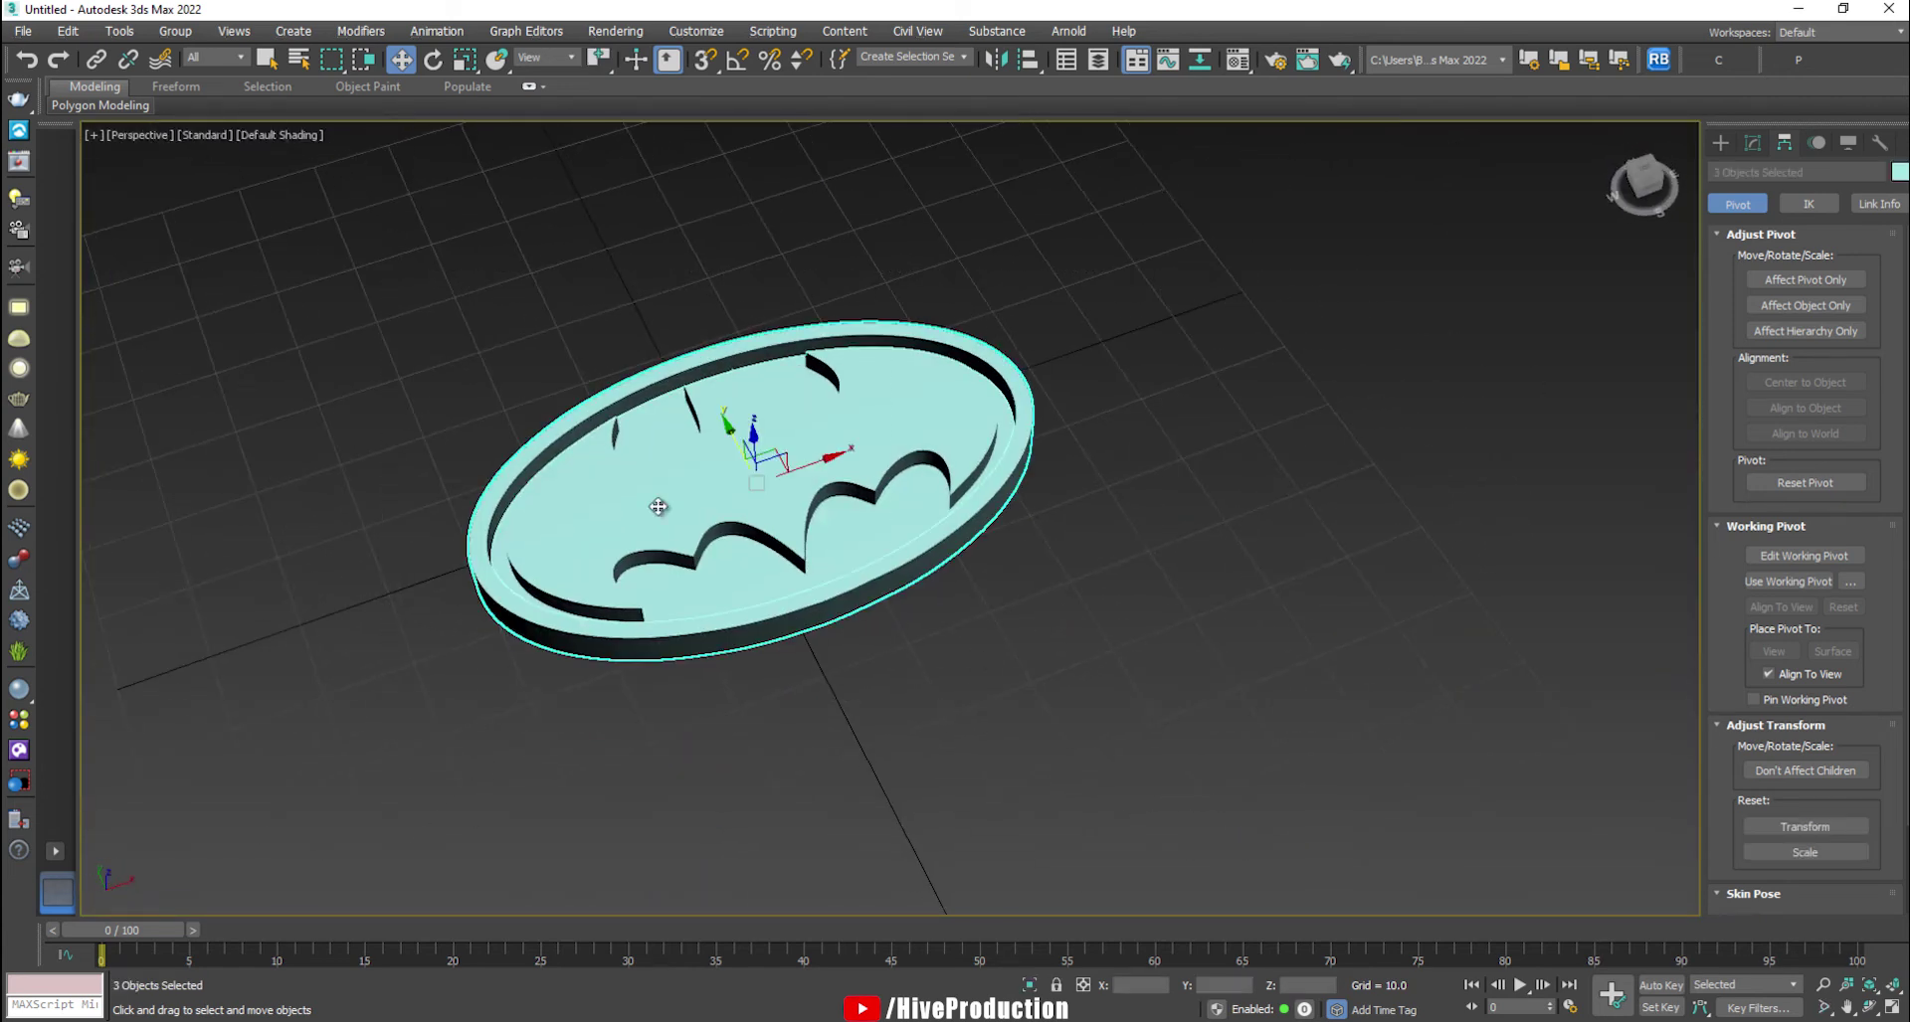
{"action": "key", "text": "e"}
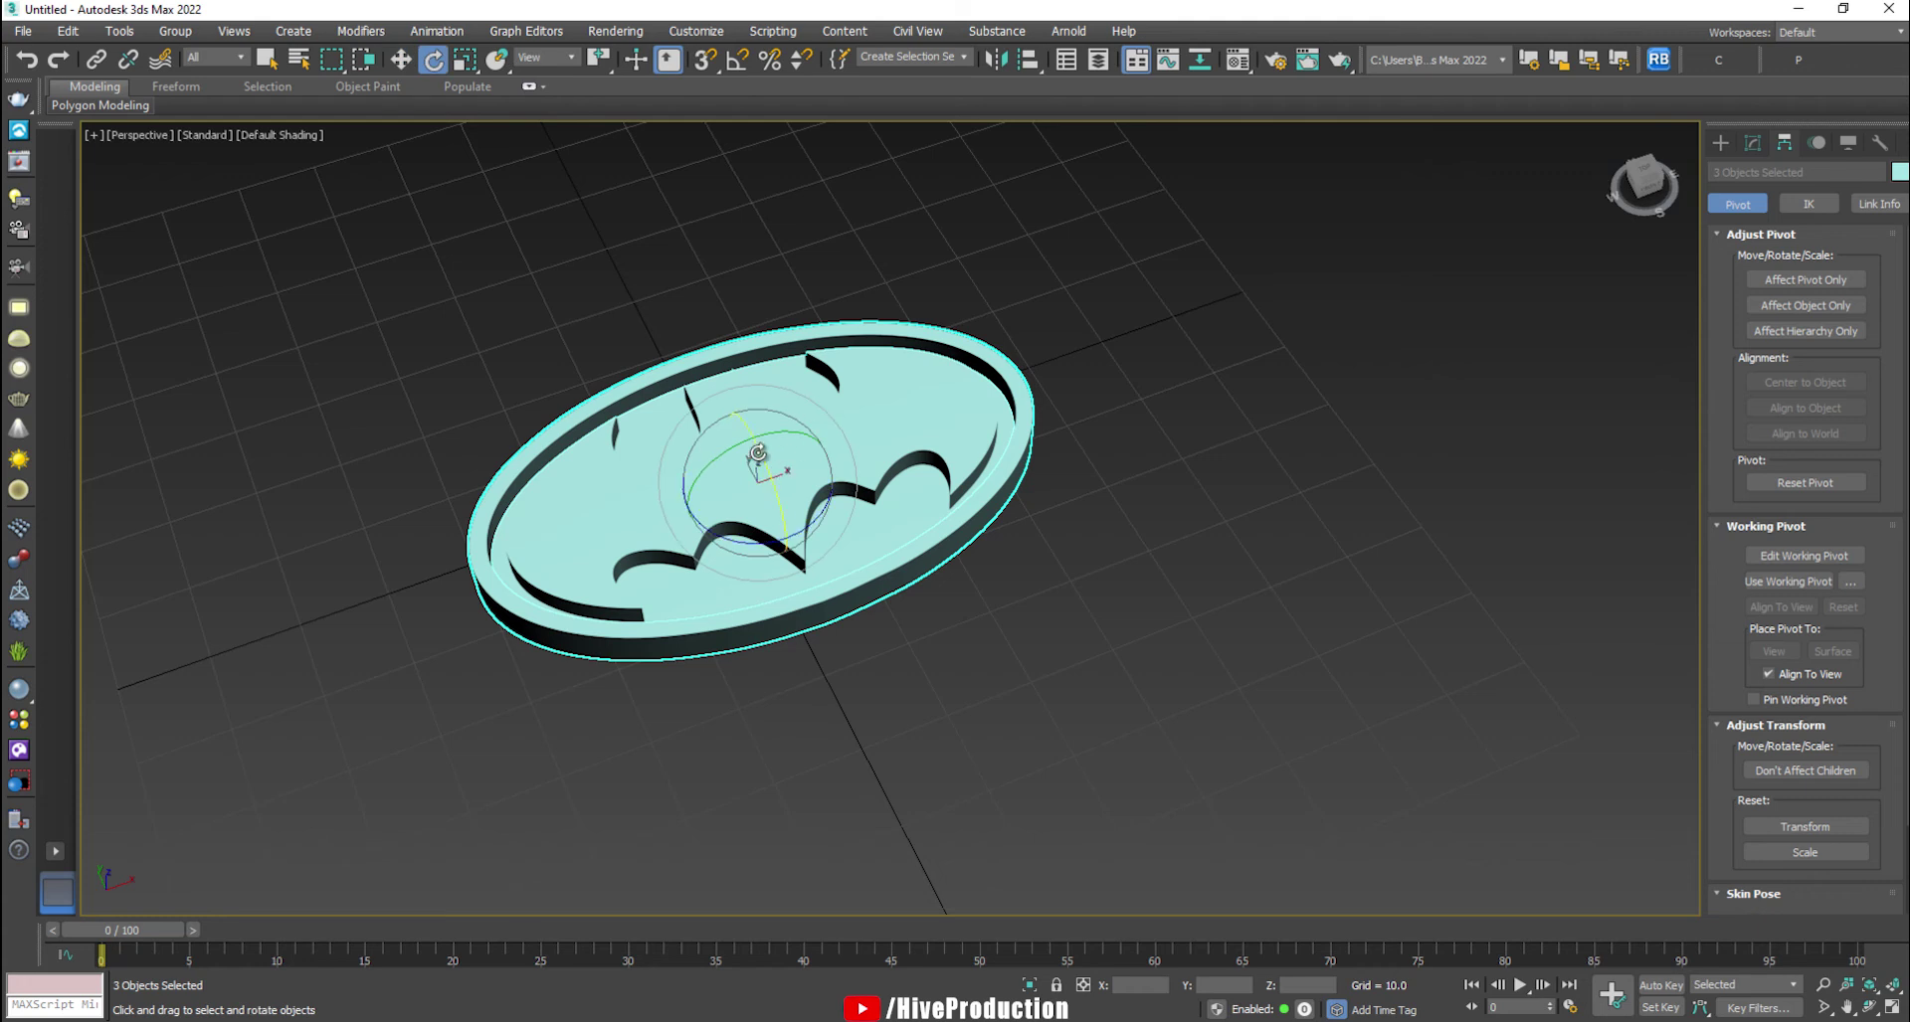
{"action": "key", "text": "a"}
{"action": "left_click_drag", "start_coordinate": [757, 449], "coordinate": [789, 526]}
{"action": "middle_click_drag", "start_coordinate": [895, 621], "coordinate": [845, 557], "text": "alt"}
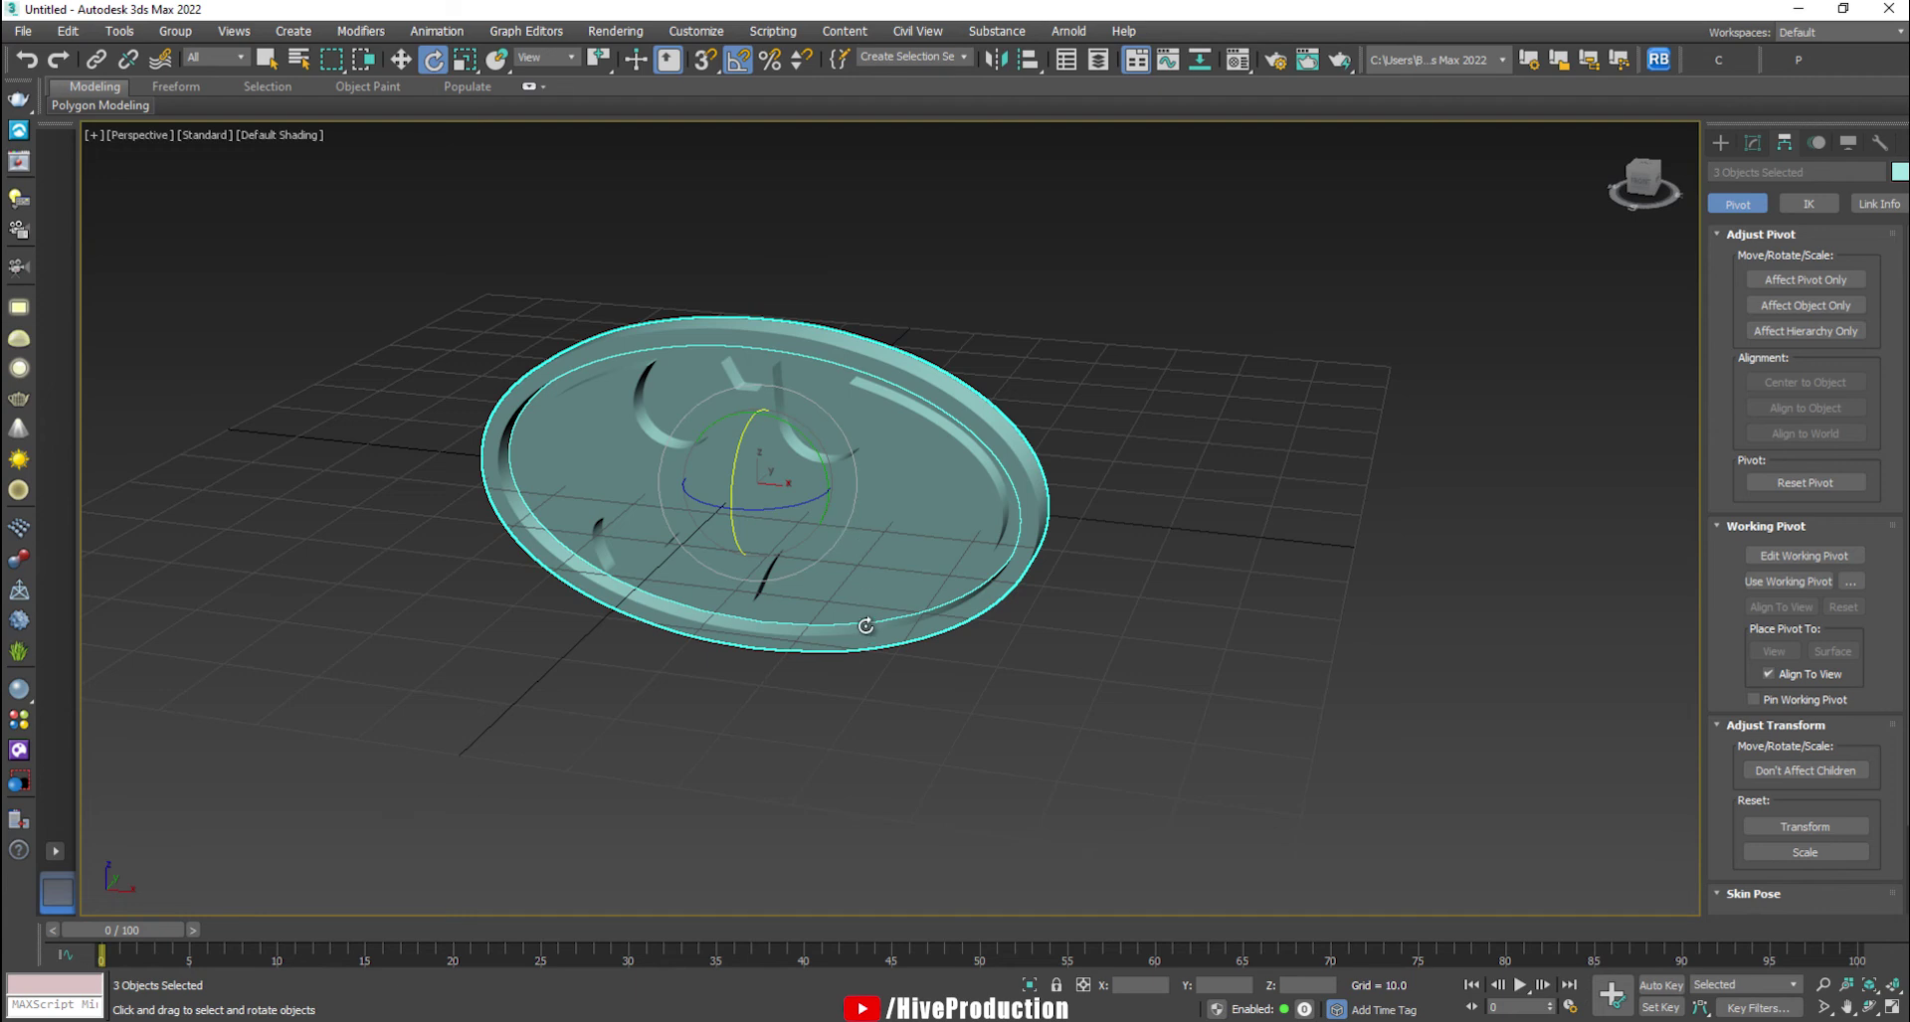
{"action": "middle_click_drag", "start_coordinate": [990, 568], "coordinate": [972, 674], "text": "alt"}
{"action": "left_click", "coordinate": [965, 673]}
- Select the elliptical plate of the upright logo
{"action": "middle_click_drag", "start_coordinate": [804, 669], "coordinate": [791, 599], "text": "alt"}
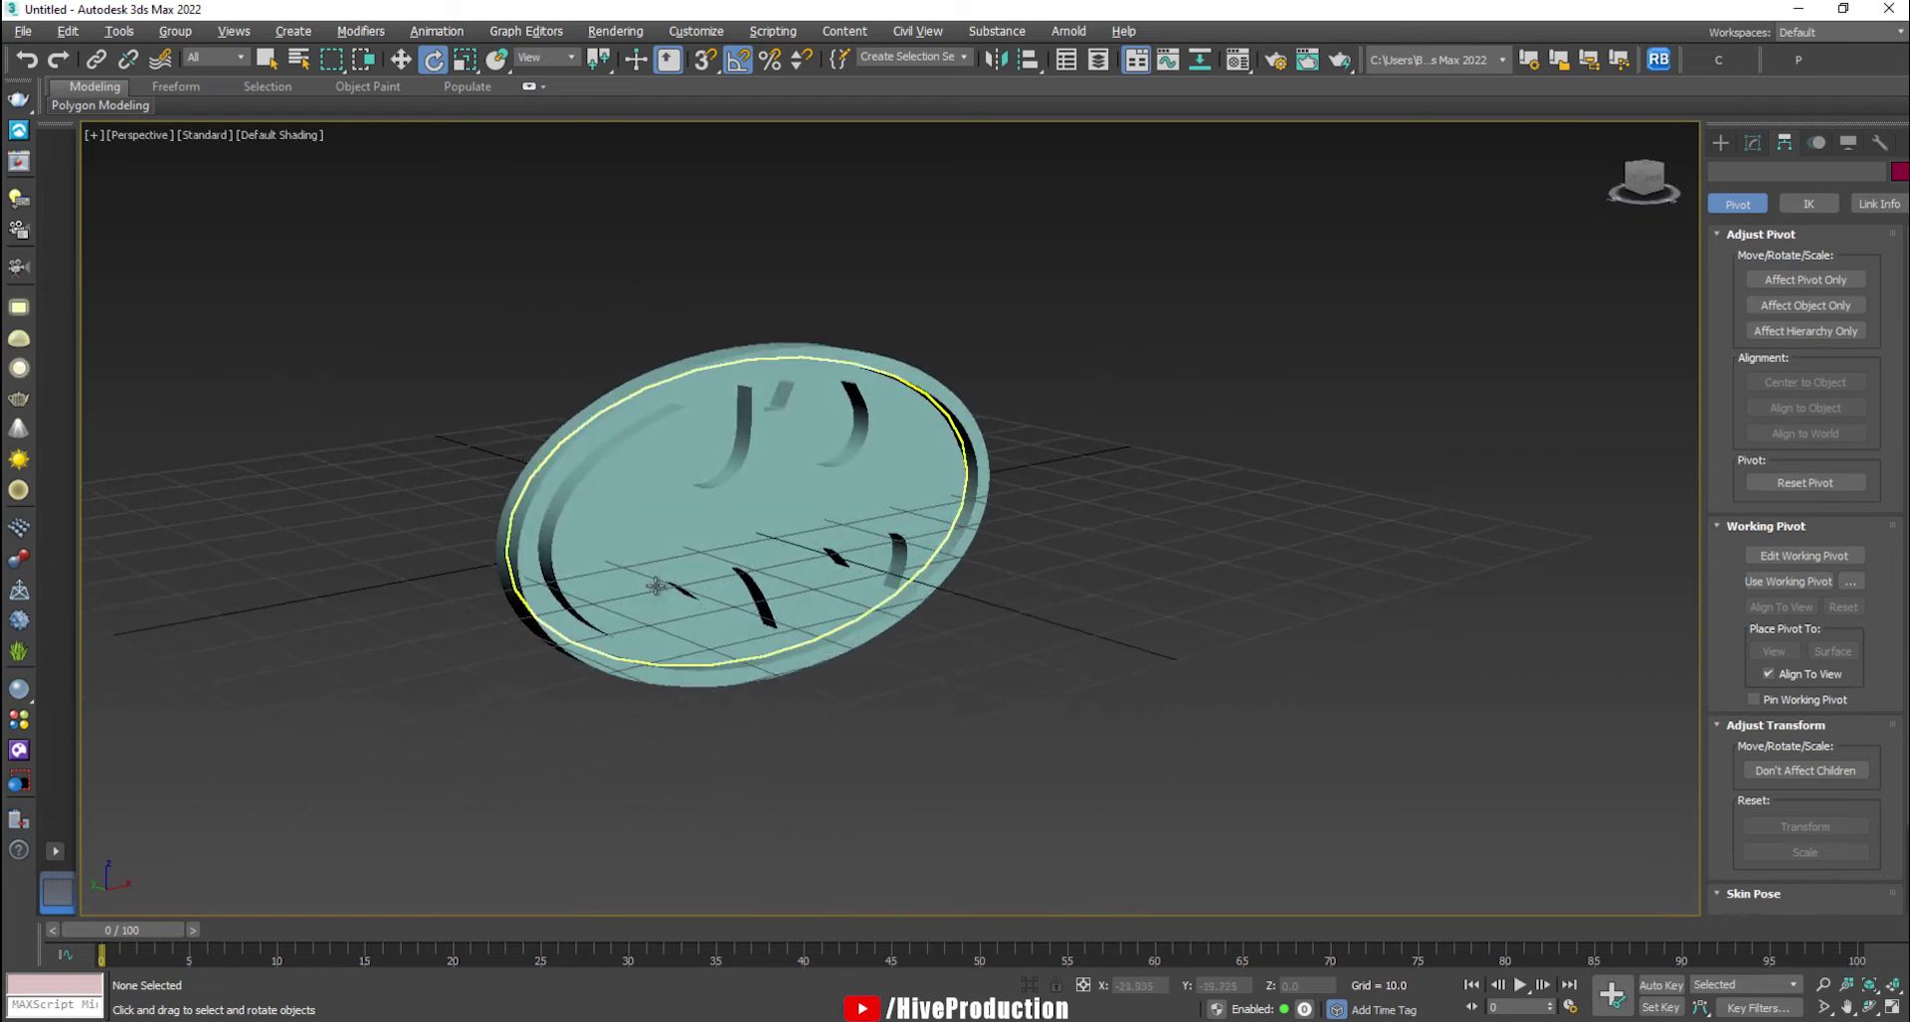
{"action": "scroll", "coordinate": [696, 597], "scroll_direction": "up", "scroll_amount": 5}
{"action": "left_click", "coordinate": [795, 290]}
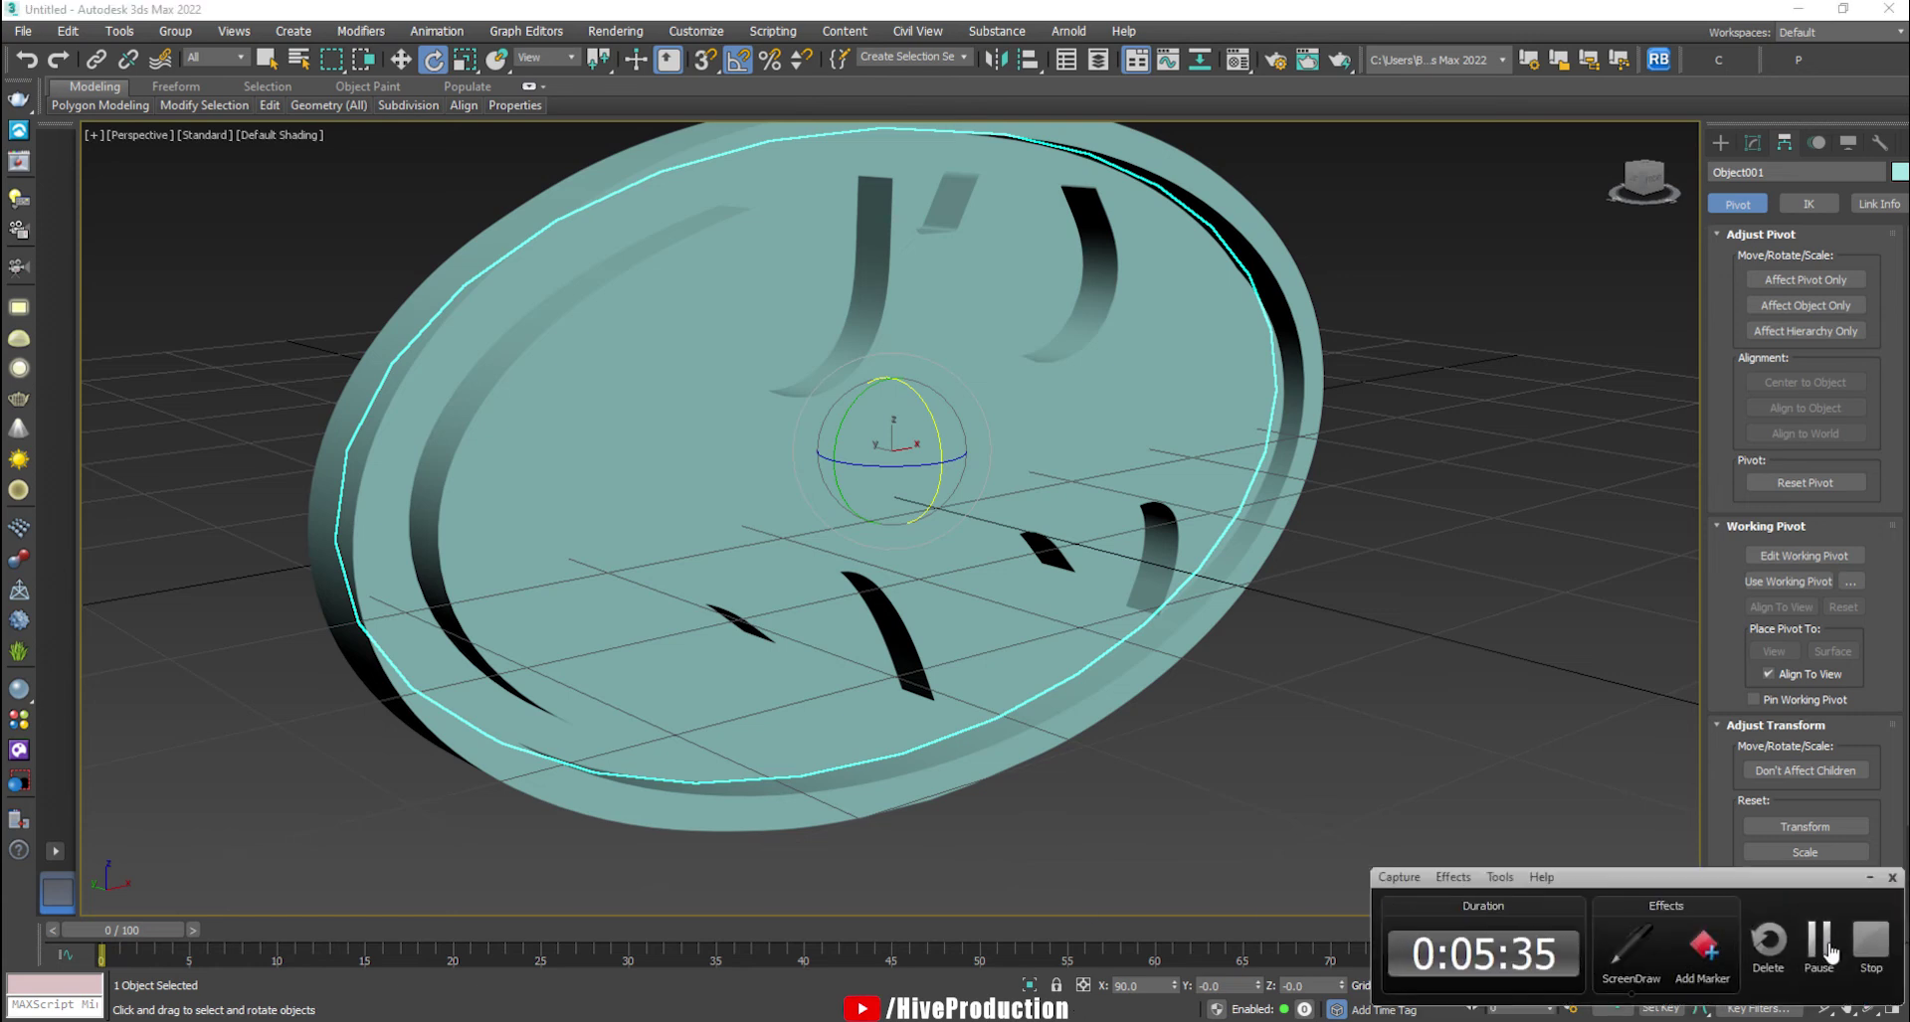
- Select the bat shape of the logo and open the Material Editor
{"action": "left_click", "coordinate": [1399, 714]}
{"action": "left_click", "coordinate": [759, 333]}
{"action": "left_click", "coordinate": [545, 452]}
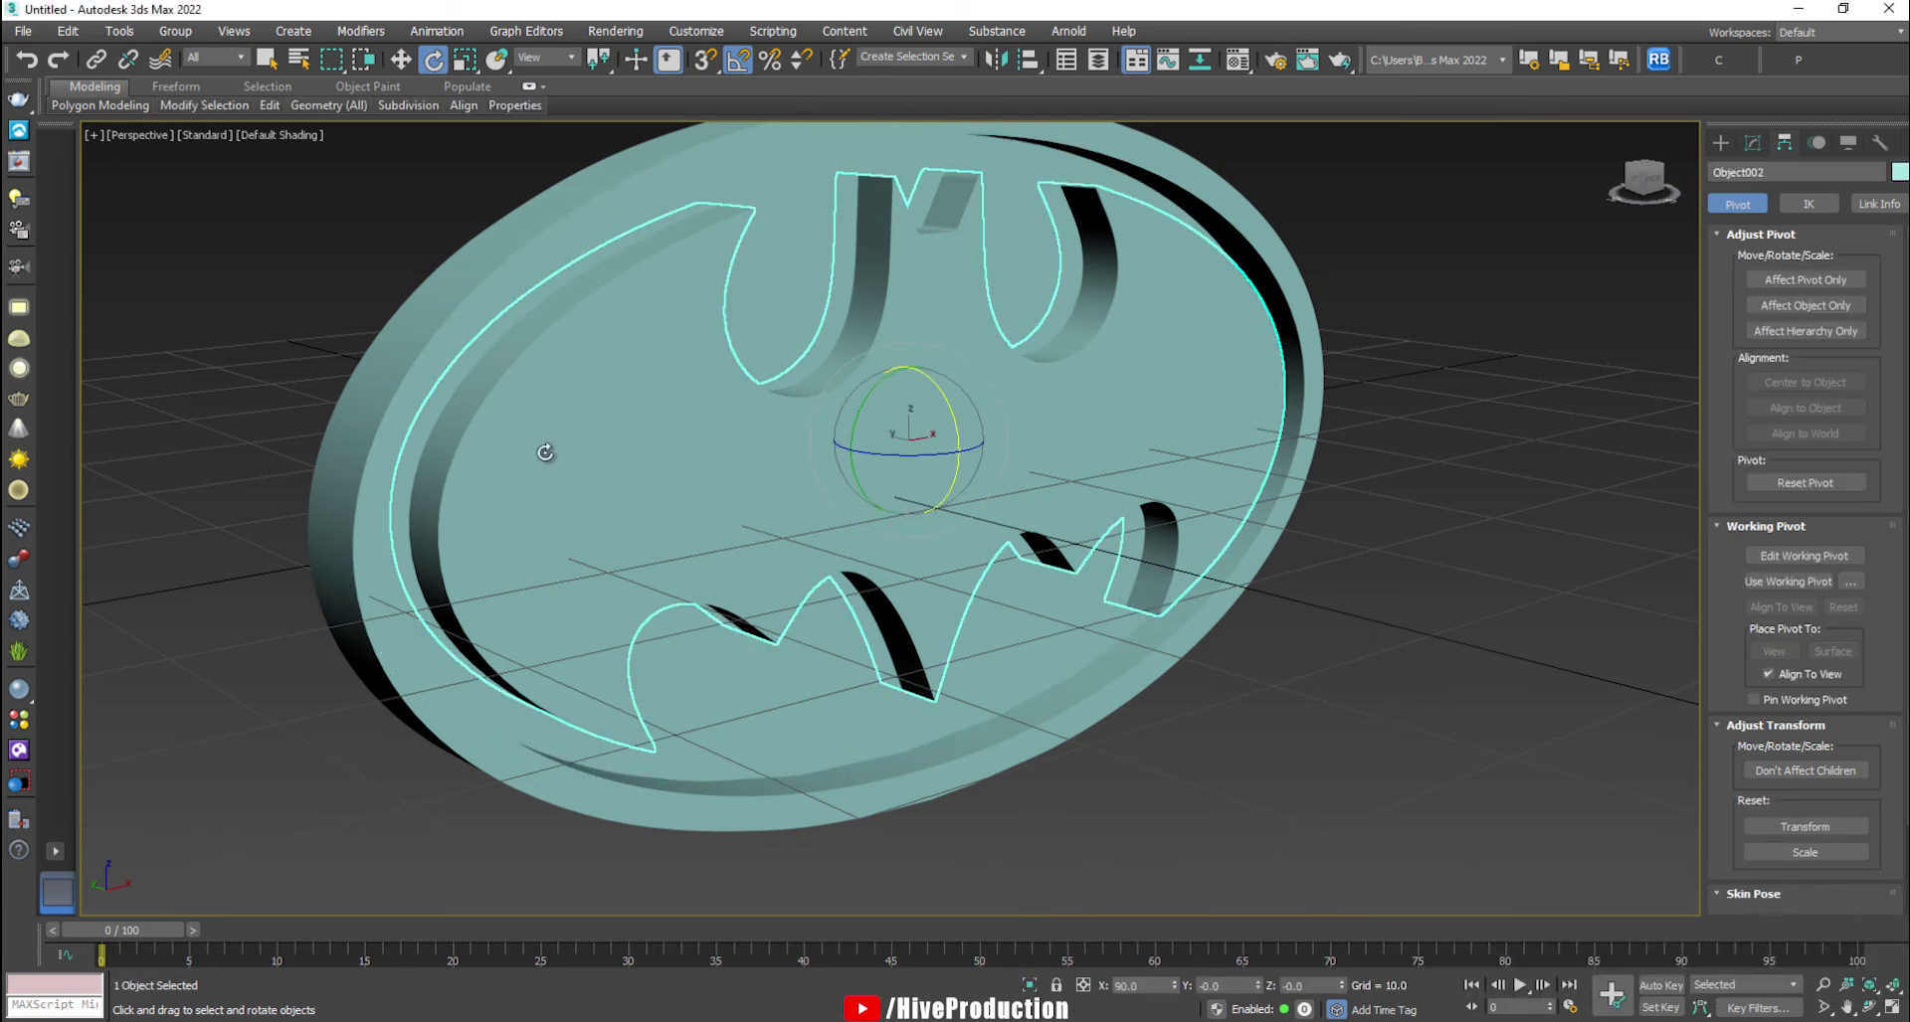
{"action": "left_click", "coordinate": [1238, 65]}
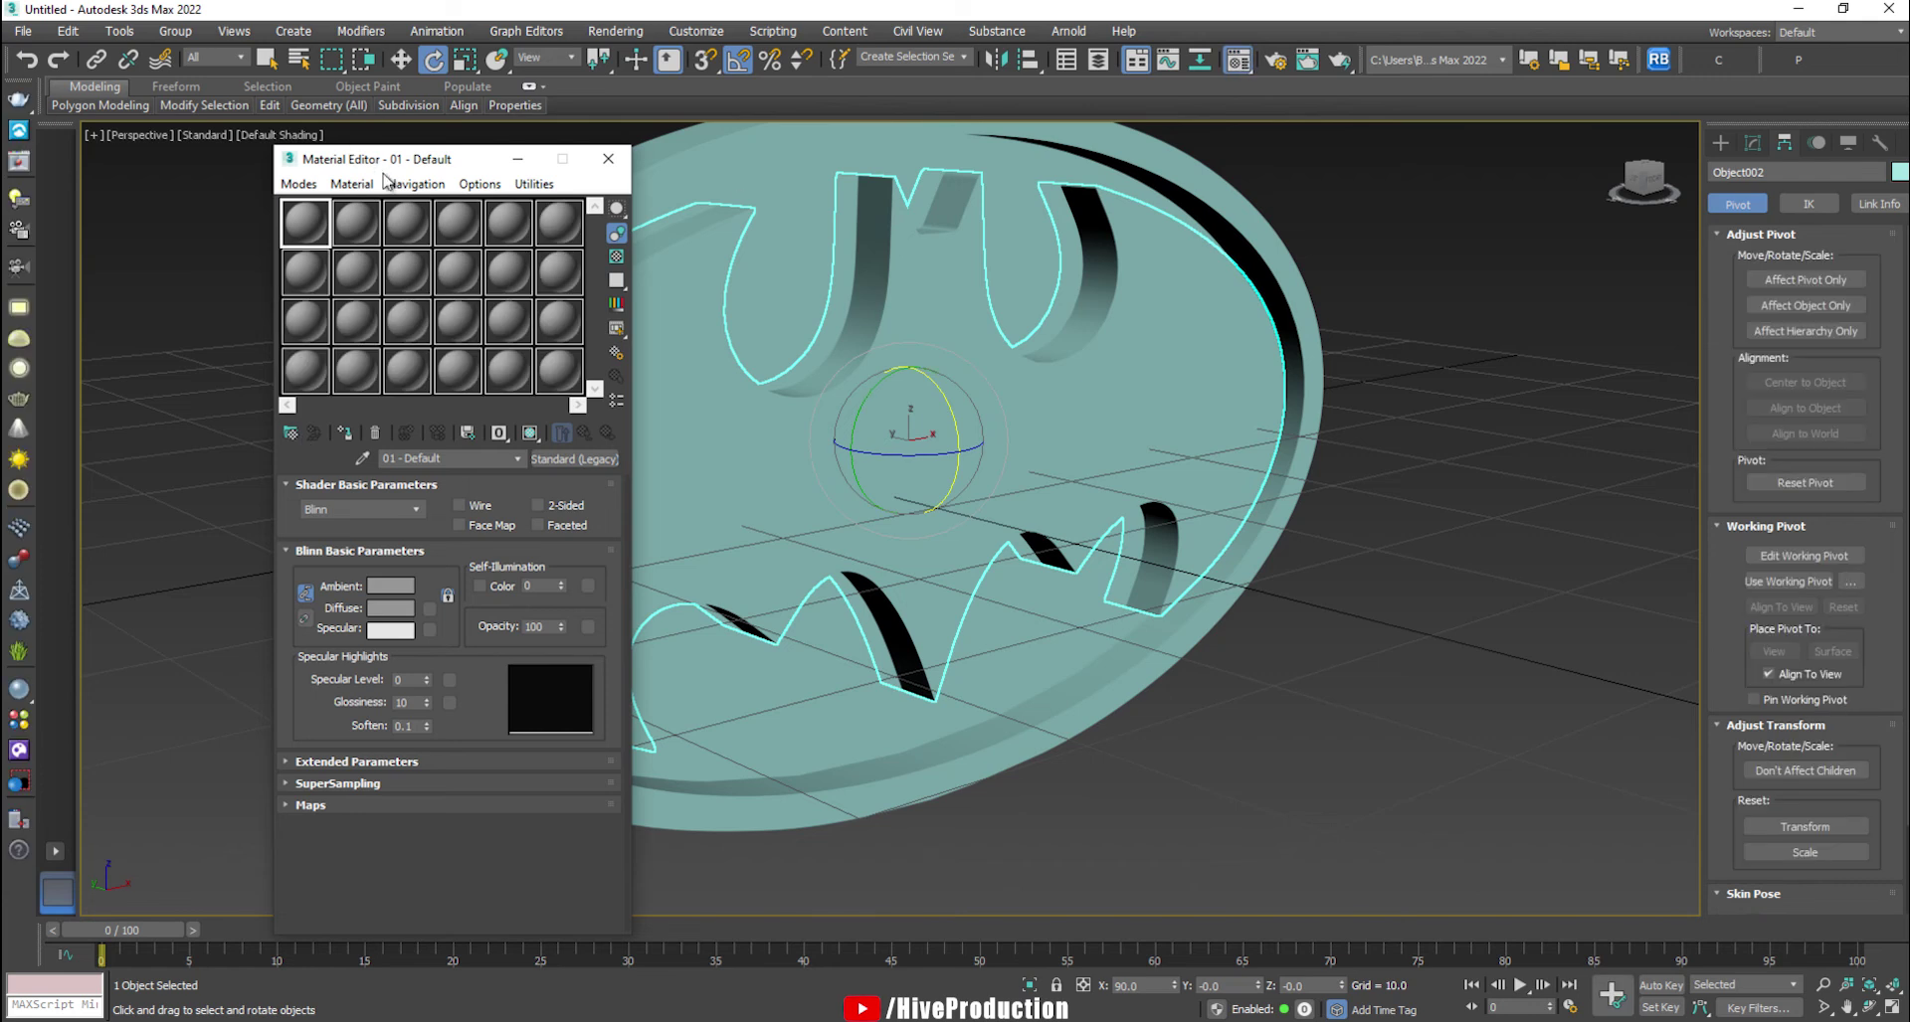
- Set the renderer to V-Ray 5, update 1.1 in the render setup
{"action": "left_click", "coordinate": [1276, 65]}
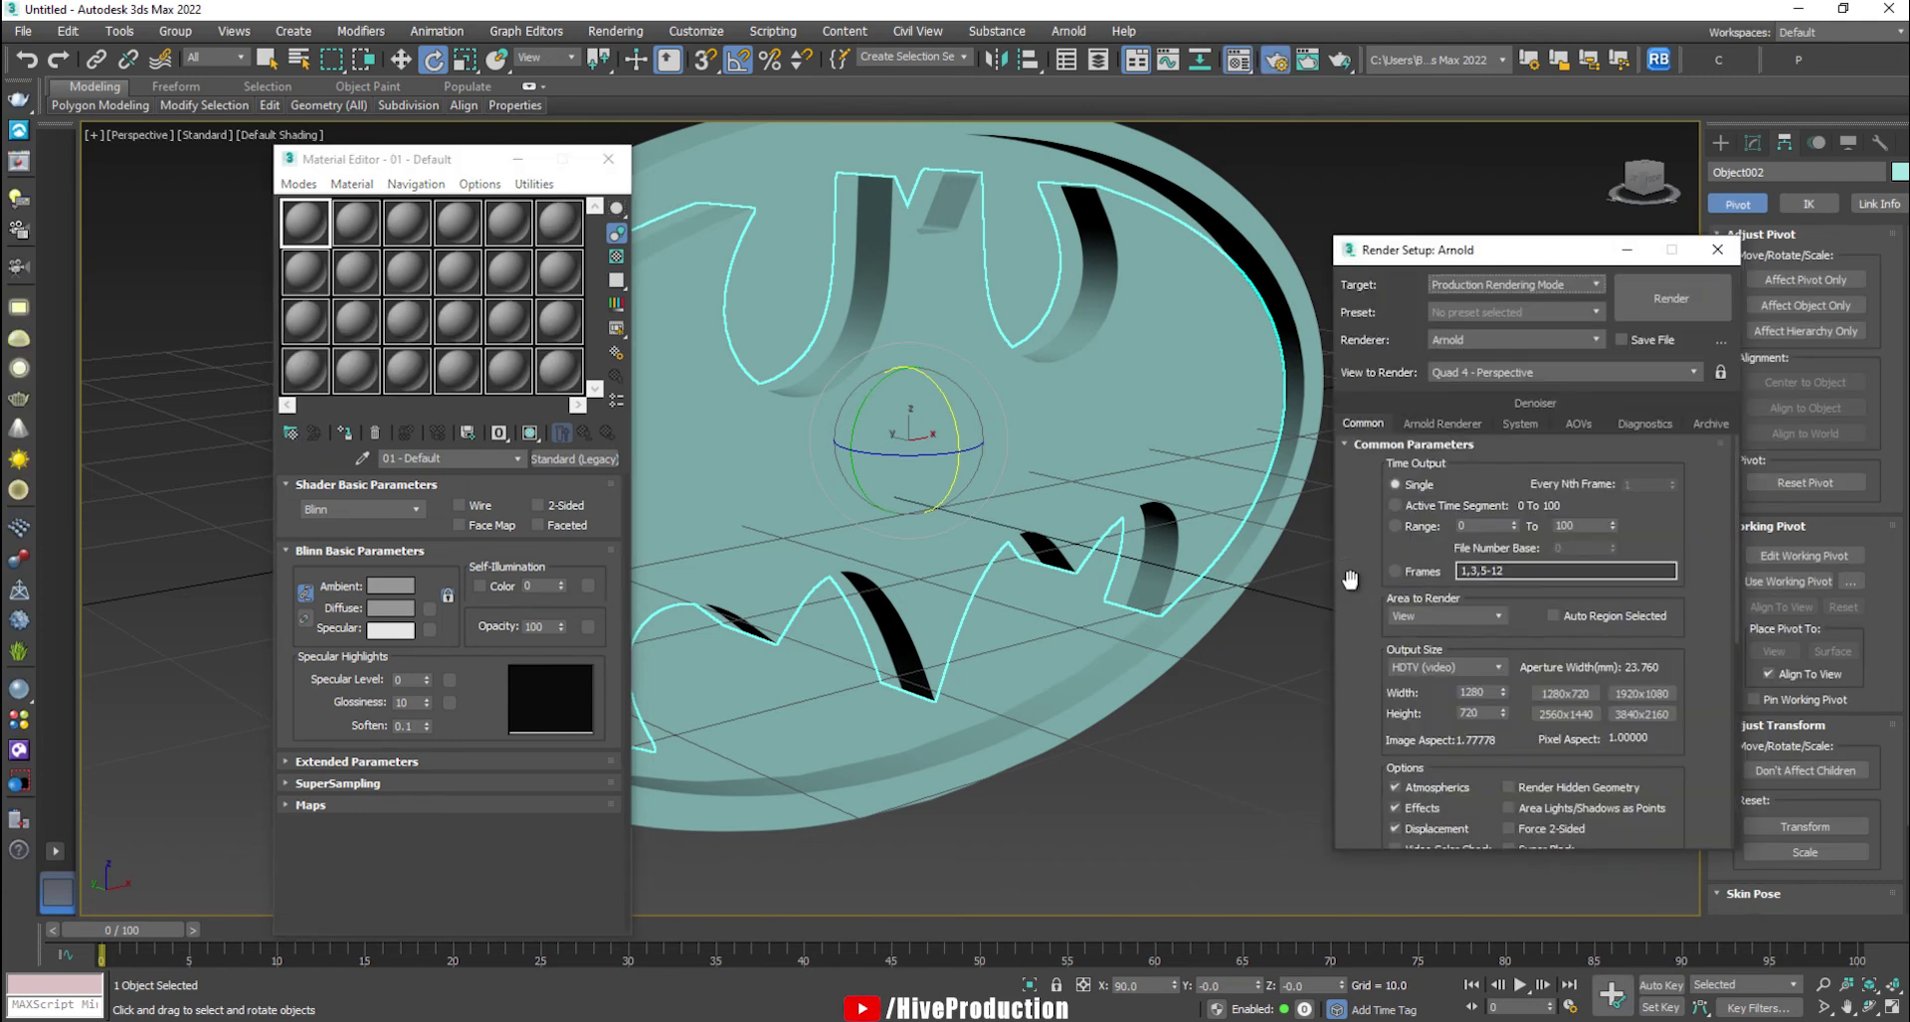
{"action": "left_click", "coordinate": [1514, 336]}
{"action": "left_click", "coordinate": [1500, 432]}
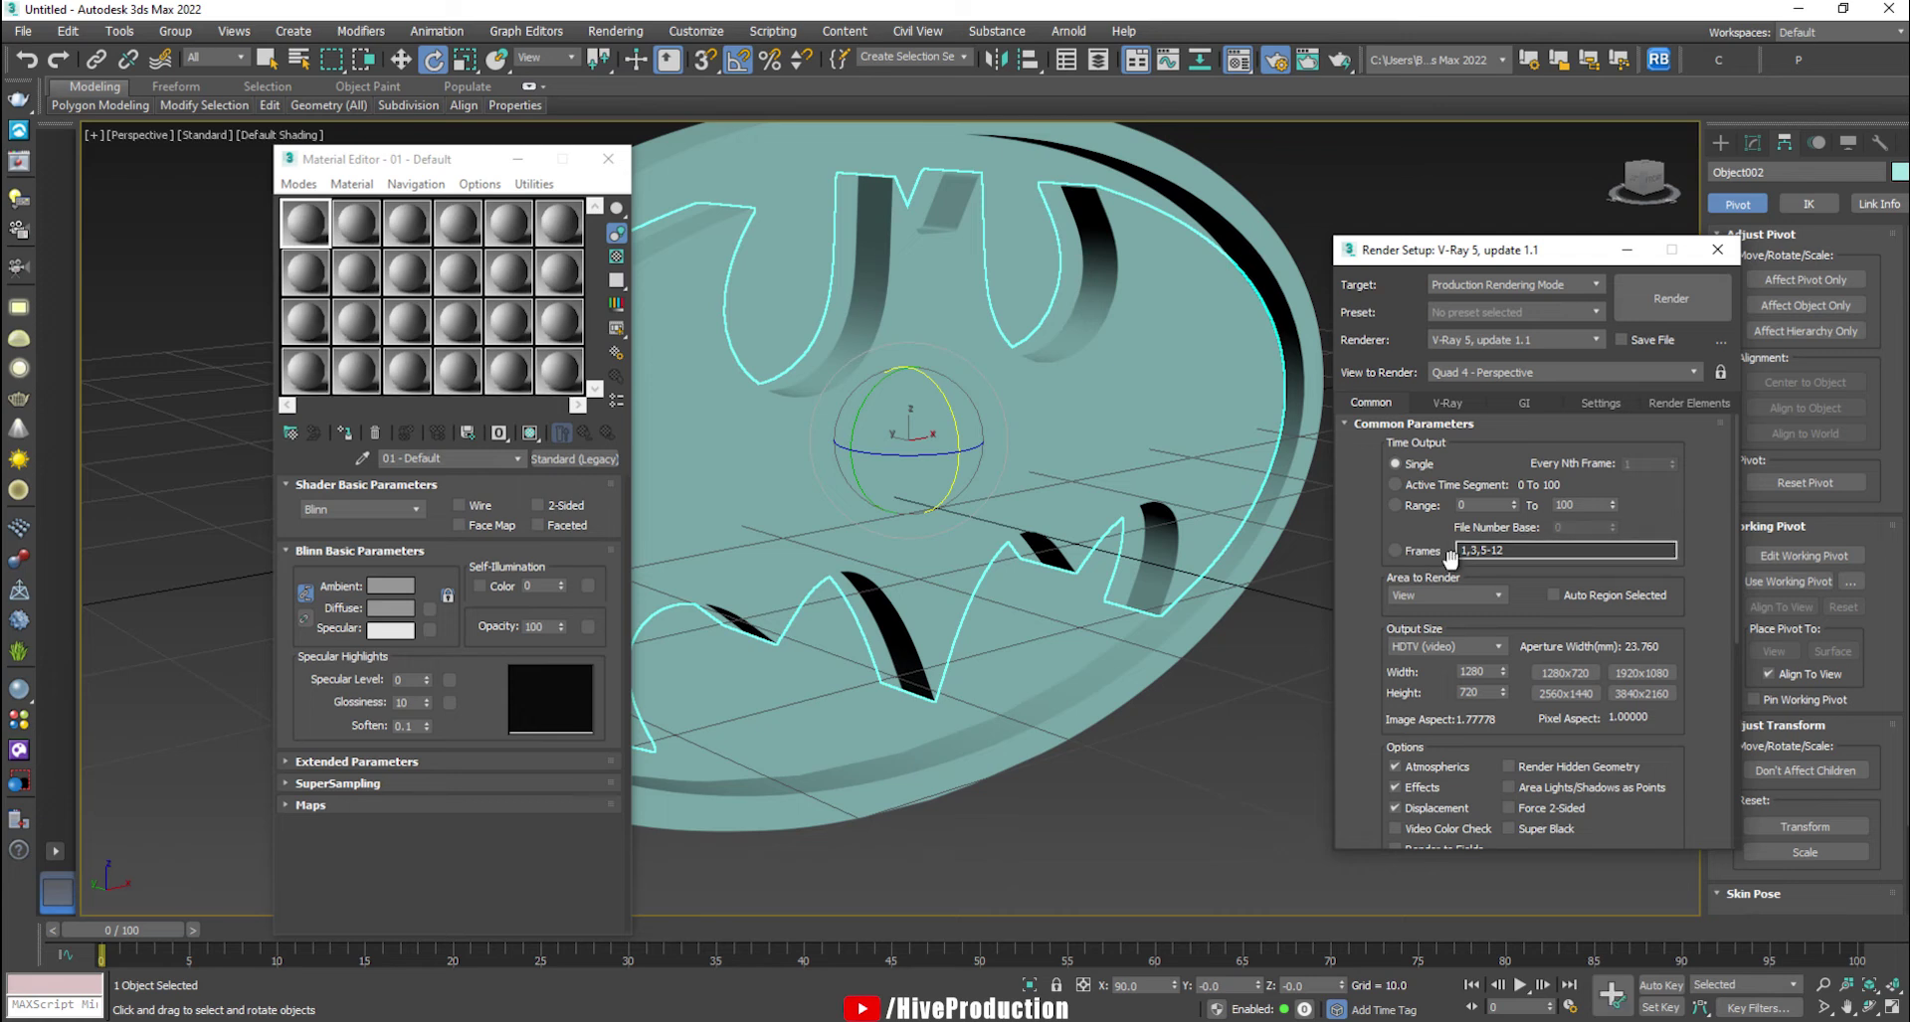
{"action": "double_click", "coordinate": [1472, 671]}
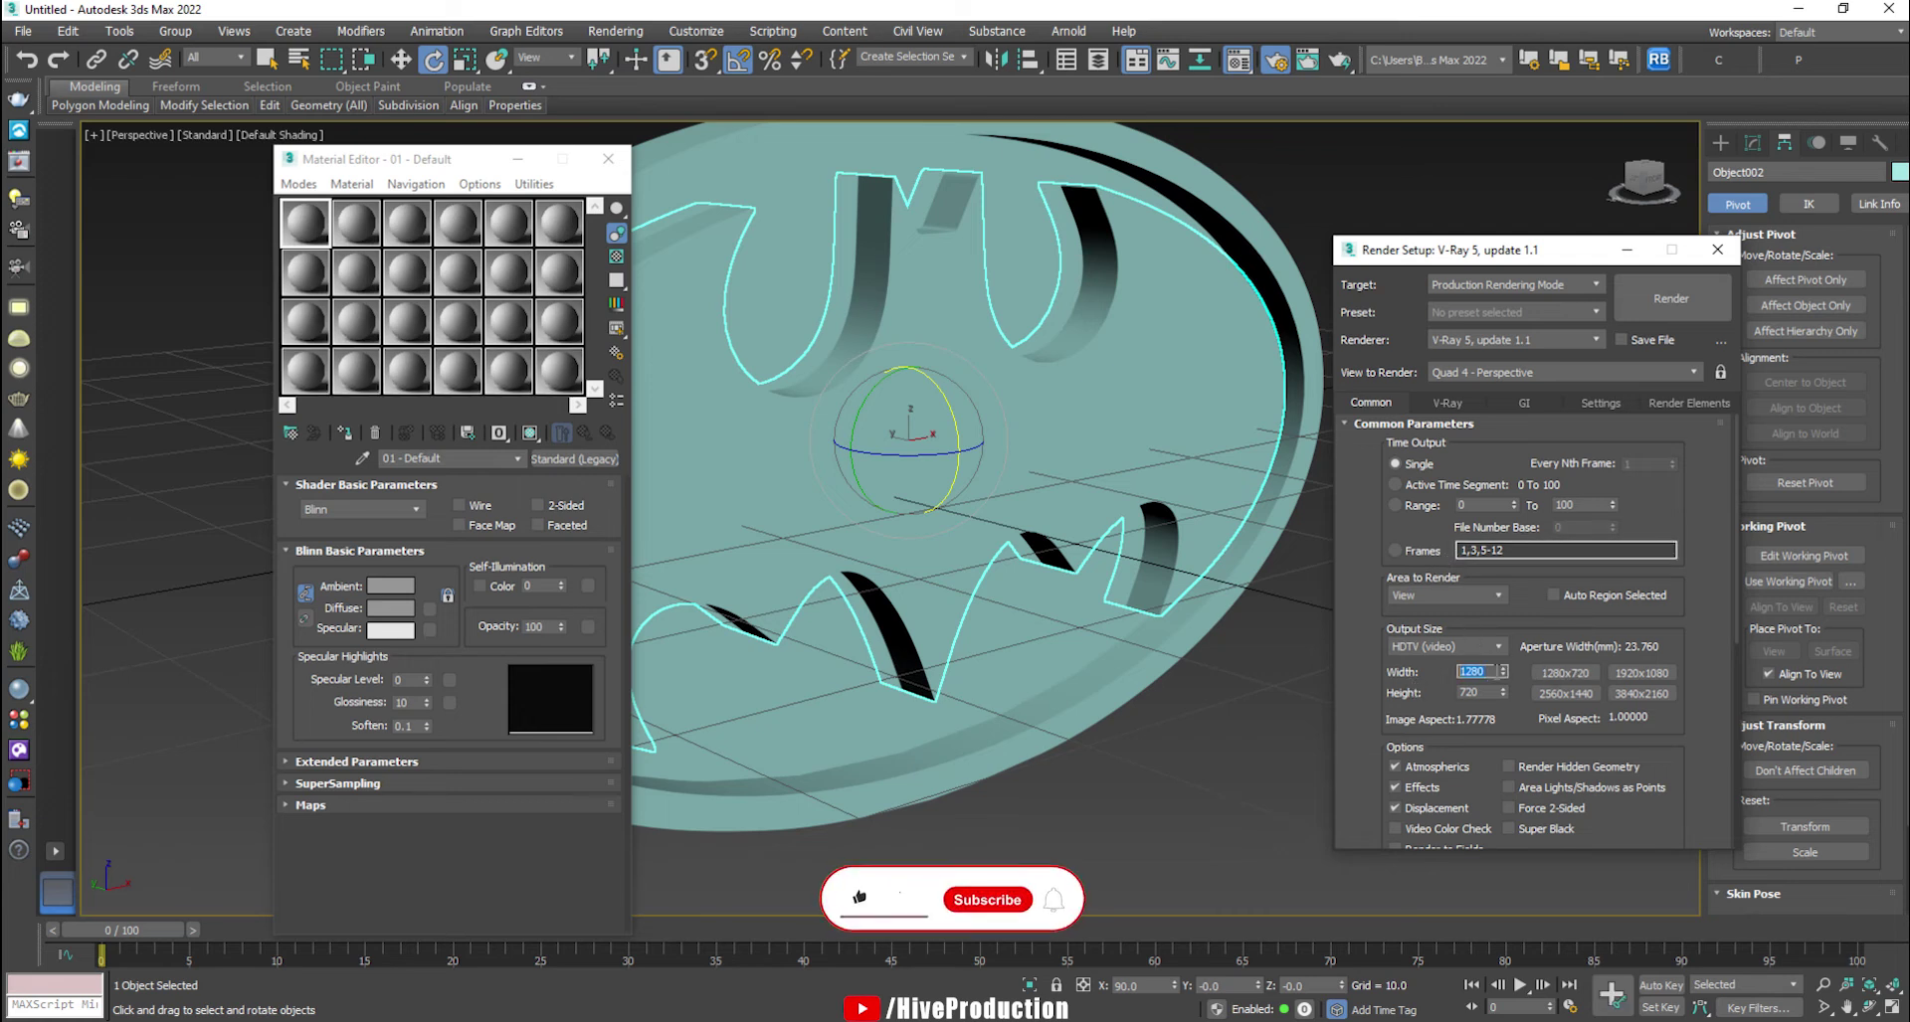
- Switch V-Ray's global illumination settings to Expert mode and set the primary engine to Irradiance map
{"action": "left_click", "coordinate": [1447, 402]}
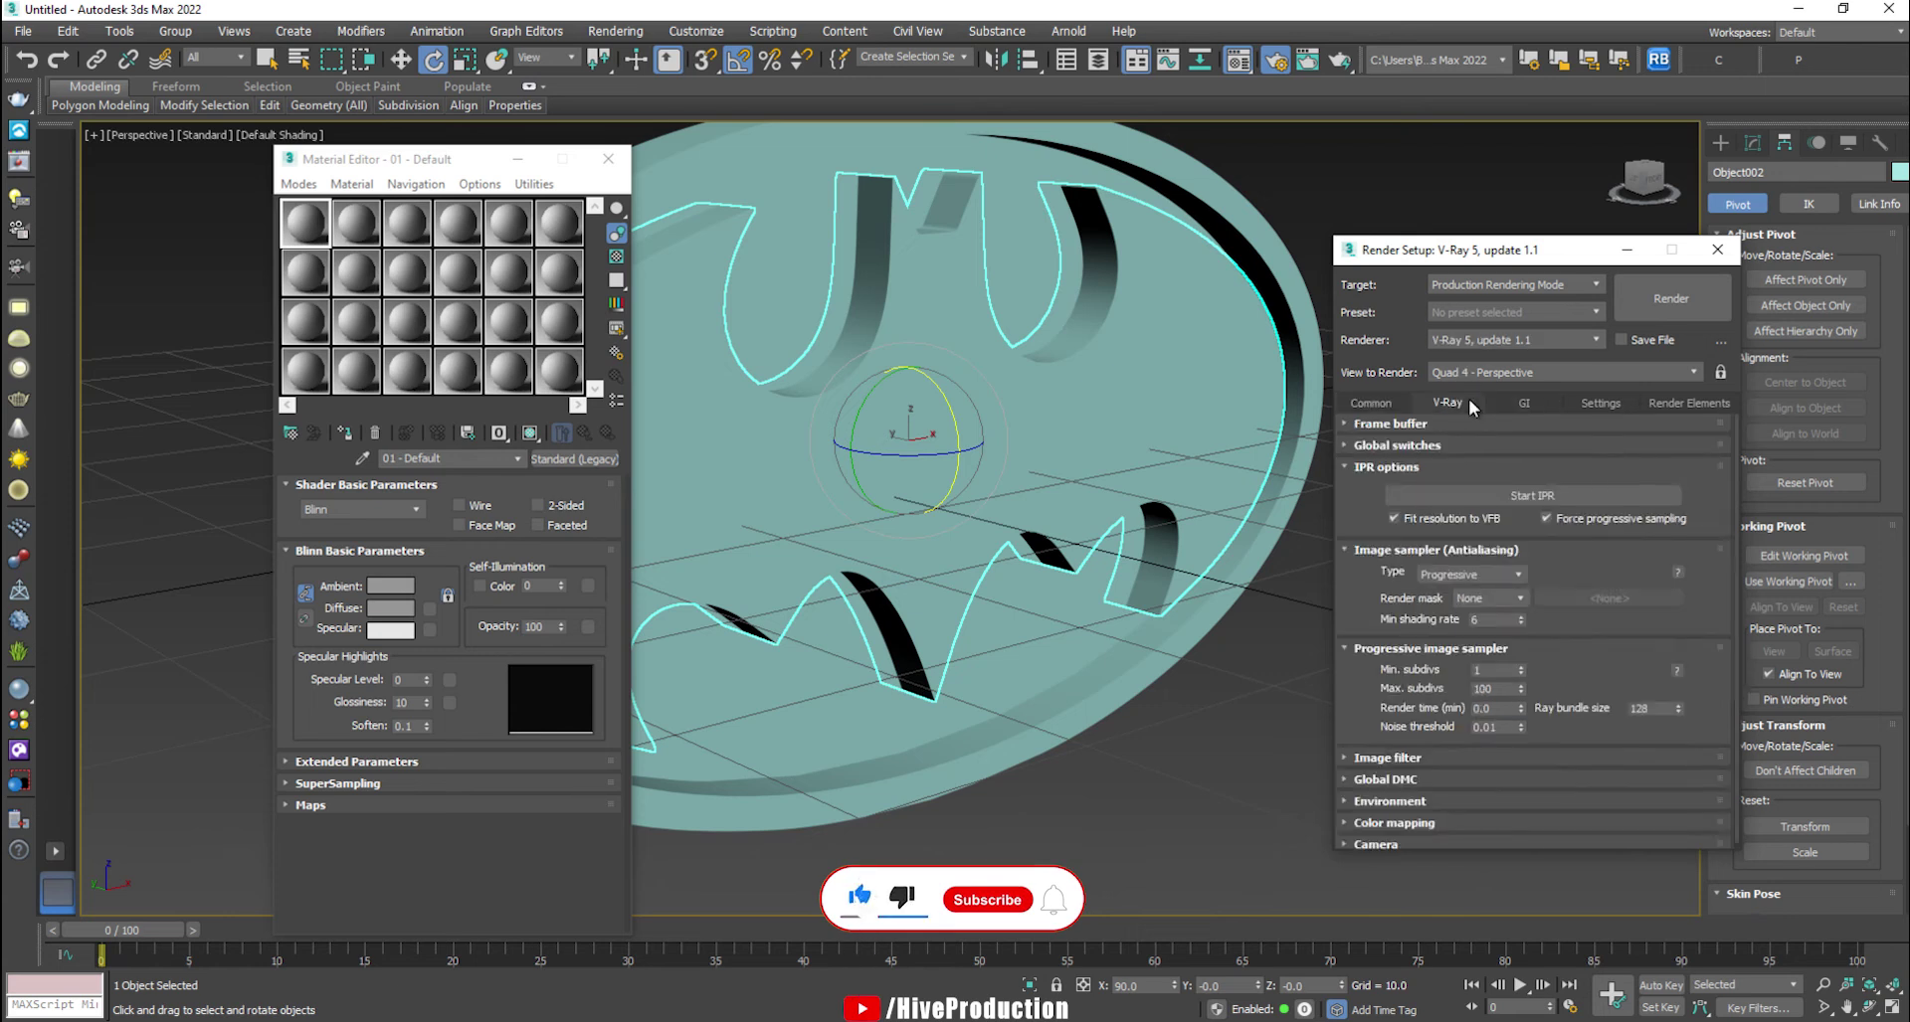
{"action": "left_click", "coordinate": [1514, 402]}
{"action": "left_click", "coordinate": [1640, 445]}
{"action": "left_click", "coordinate": [1655, 499]}
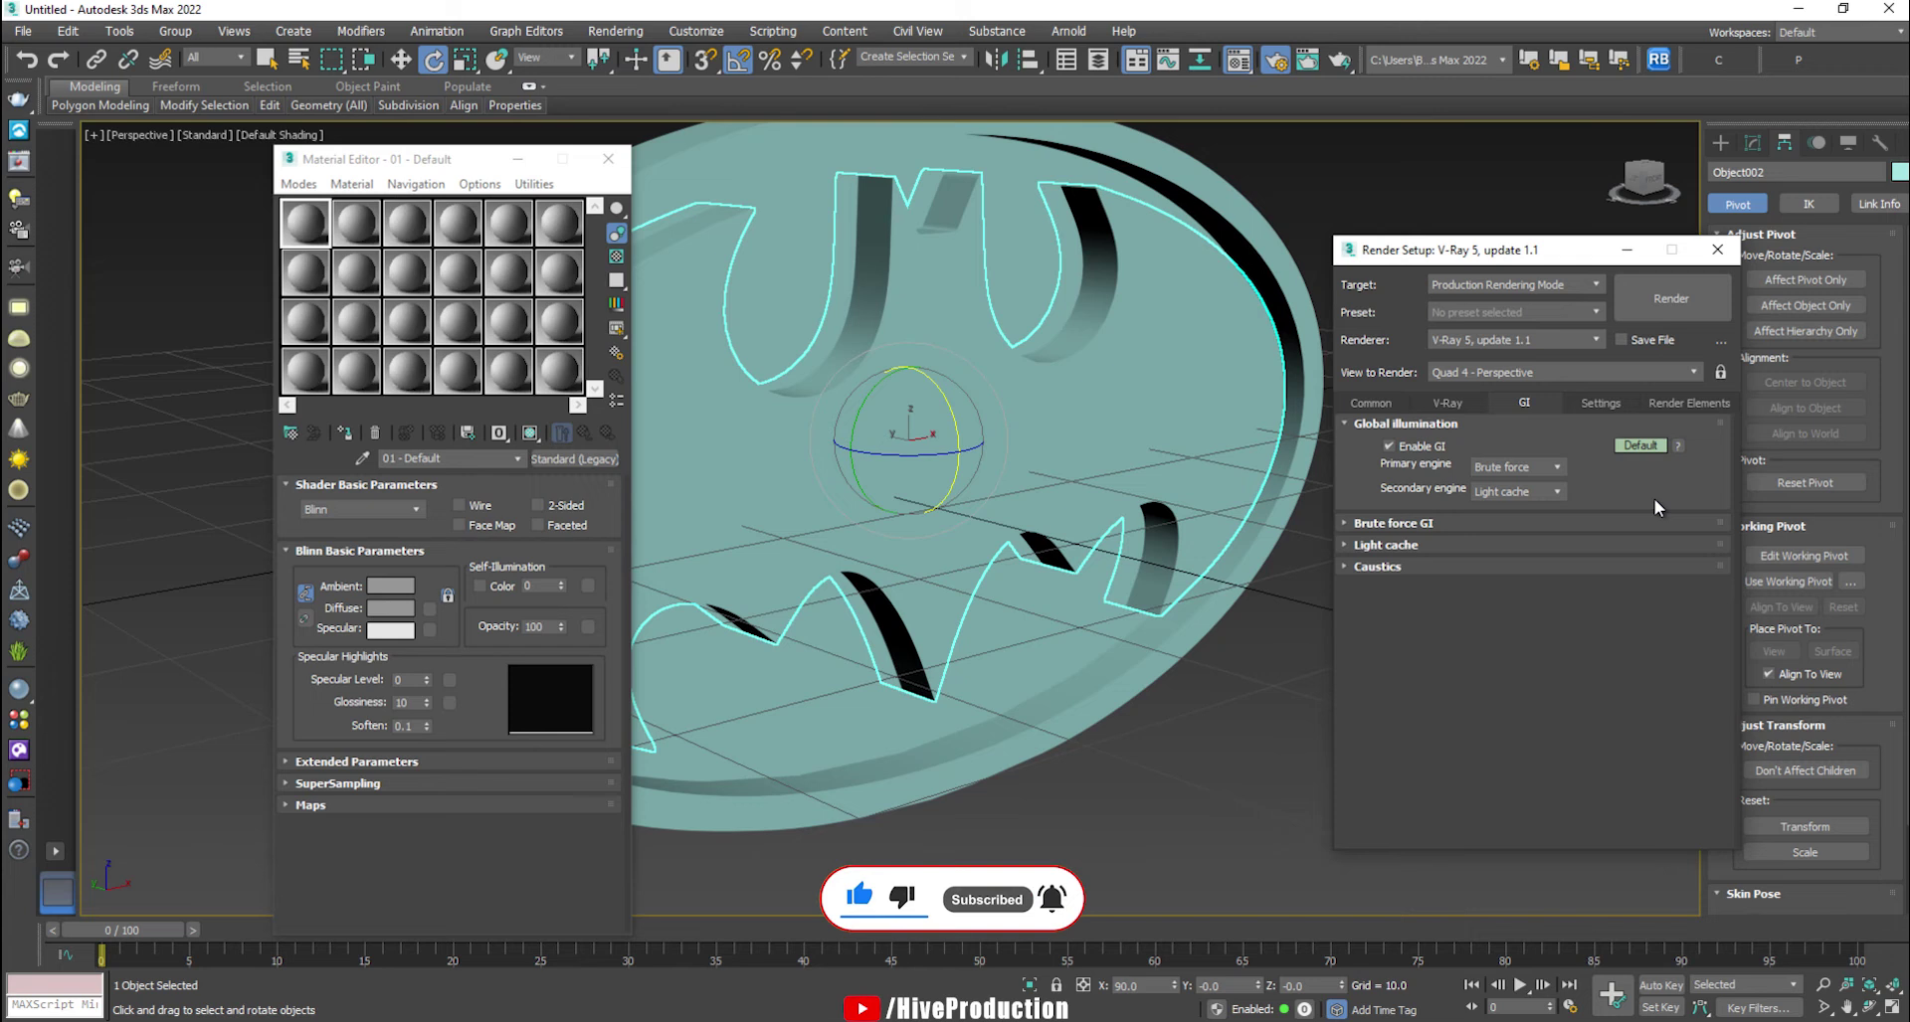
{"action": "left_click", "coordinate": [1716, 249]}
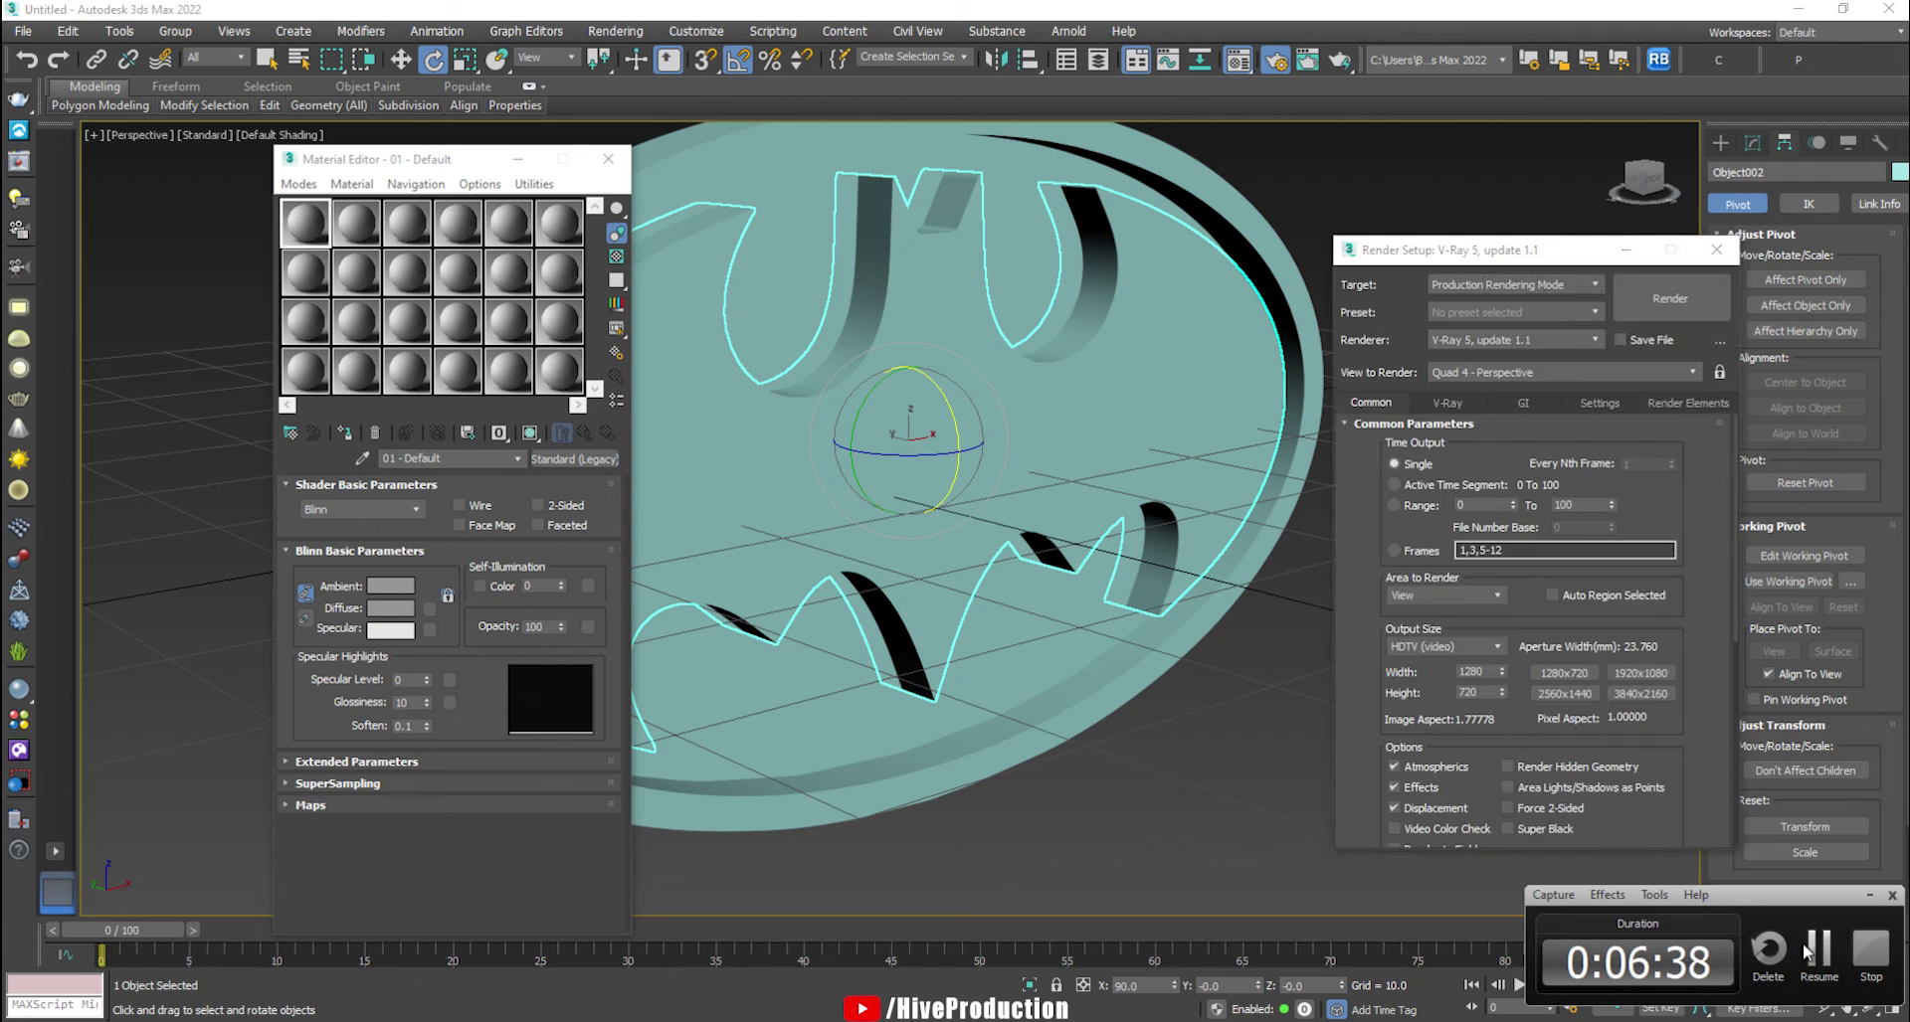
{"action": "left_click", "coordinate": [1807, 952]}
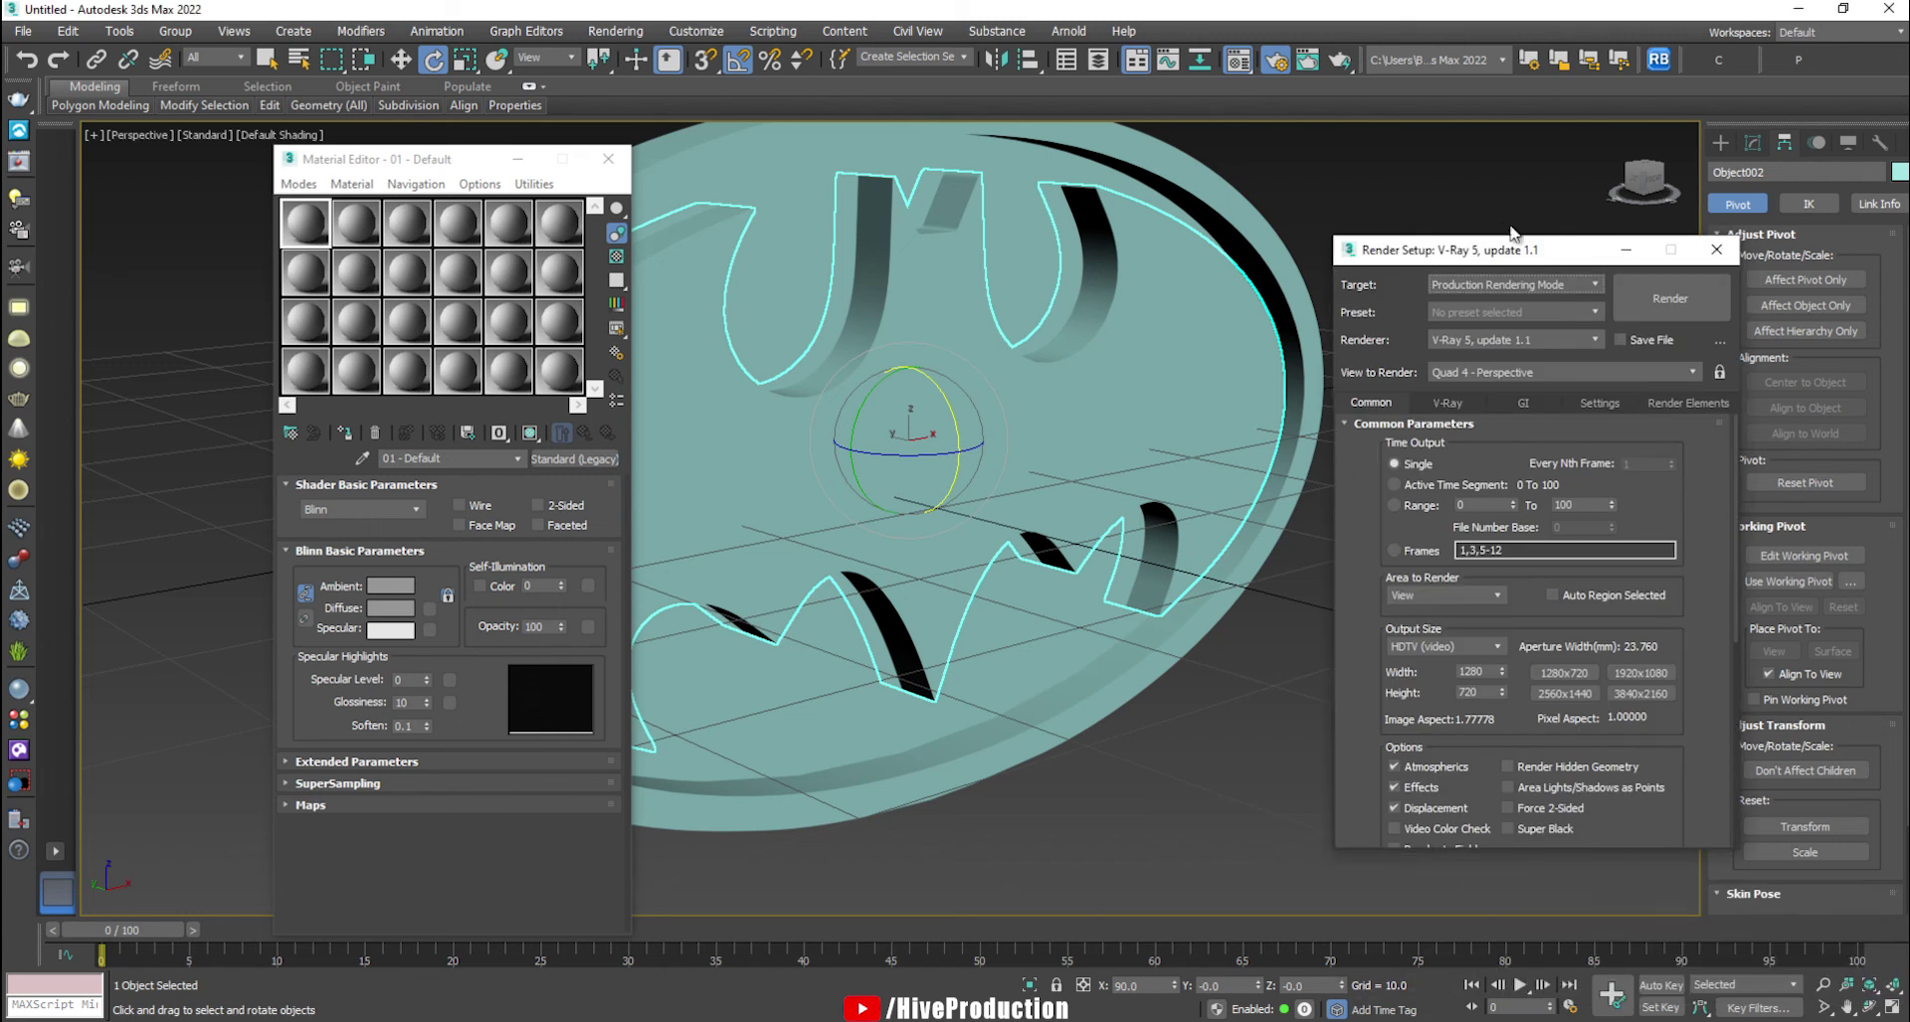
{"action": "left_click", "coordinate": [1523, 404]}
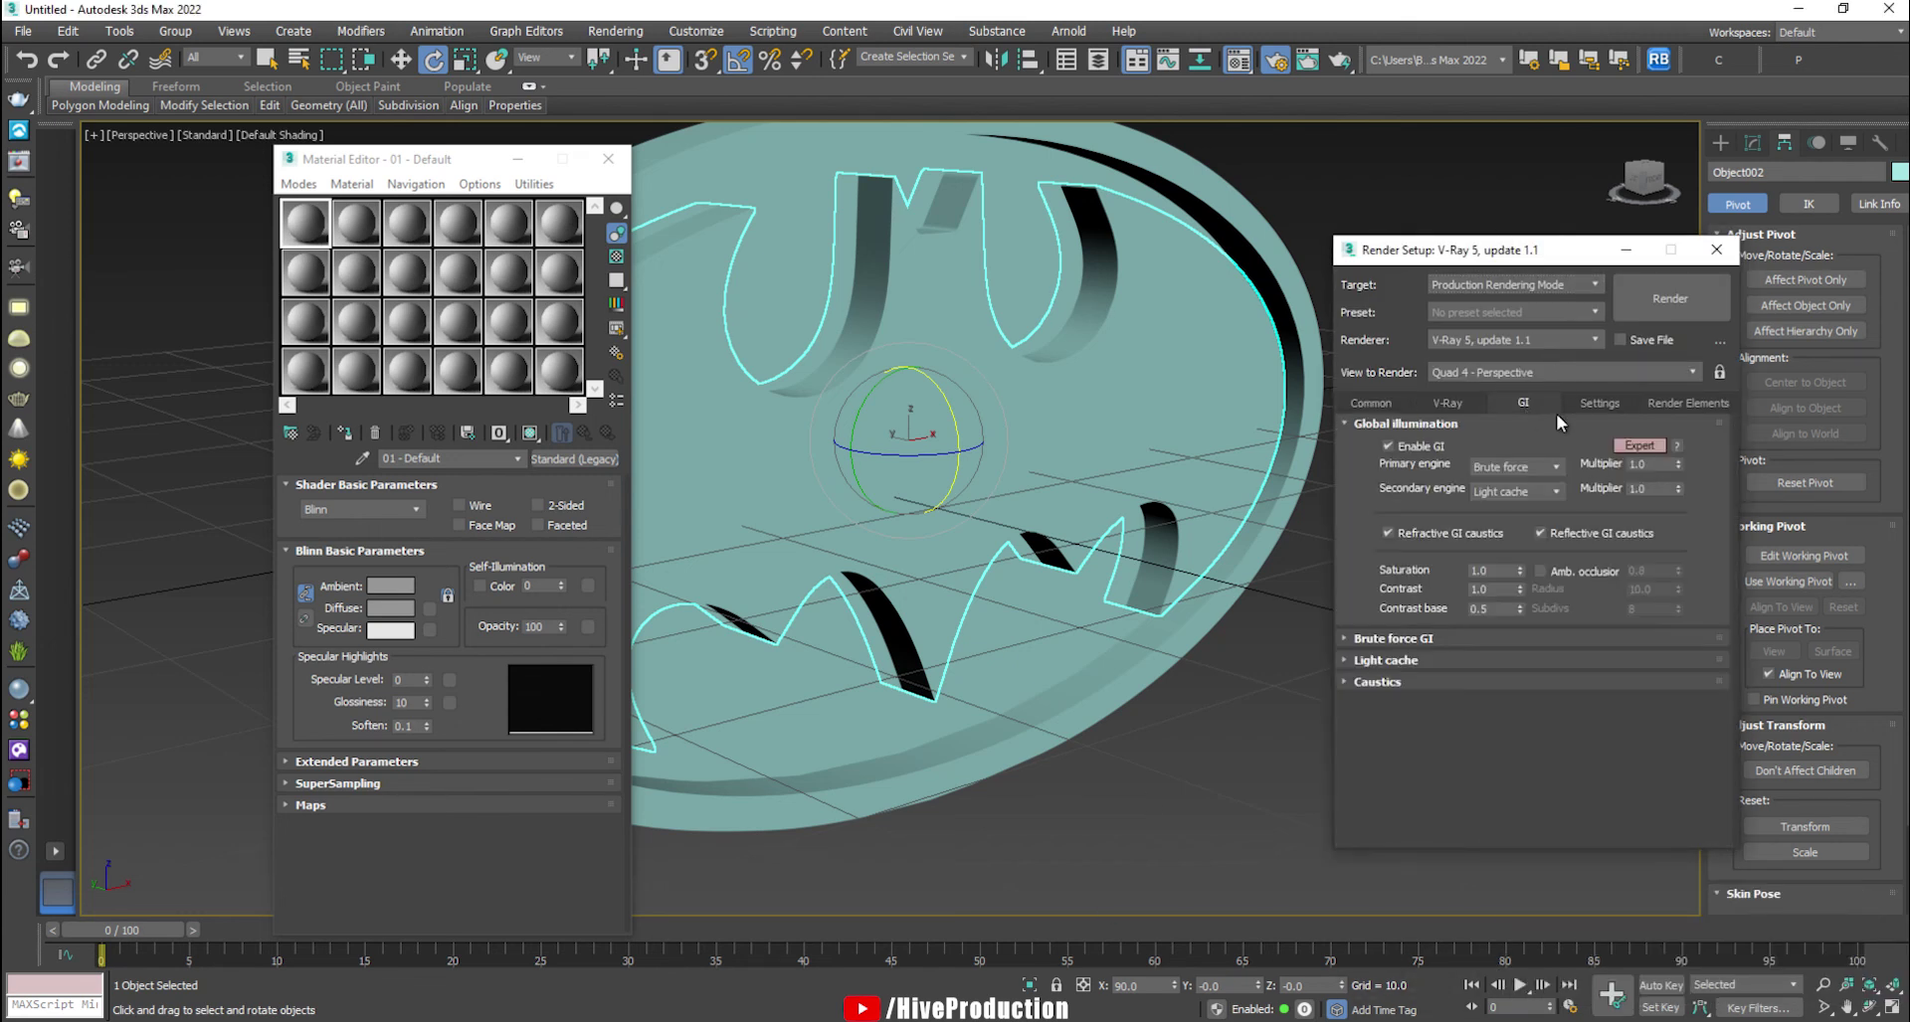
{"action": "left_click", "coordinate": [1510, 485]}
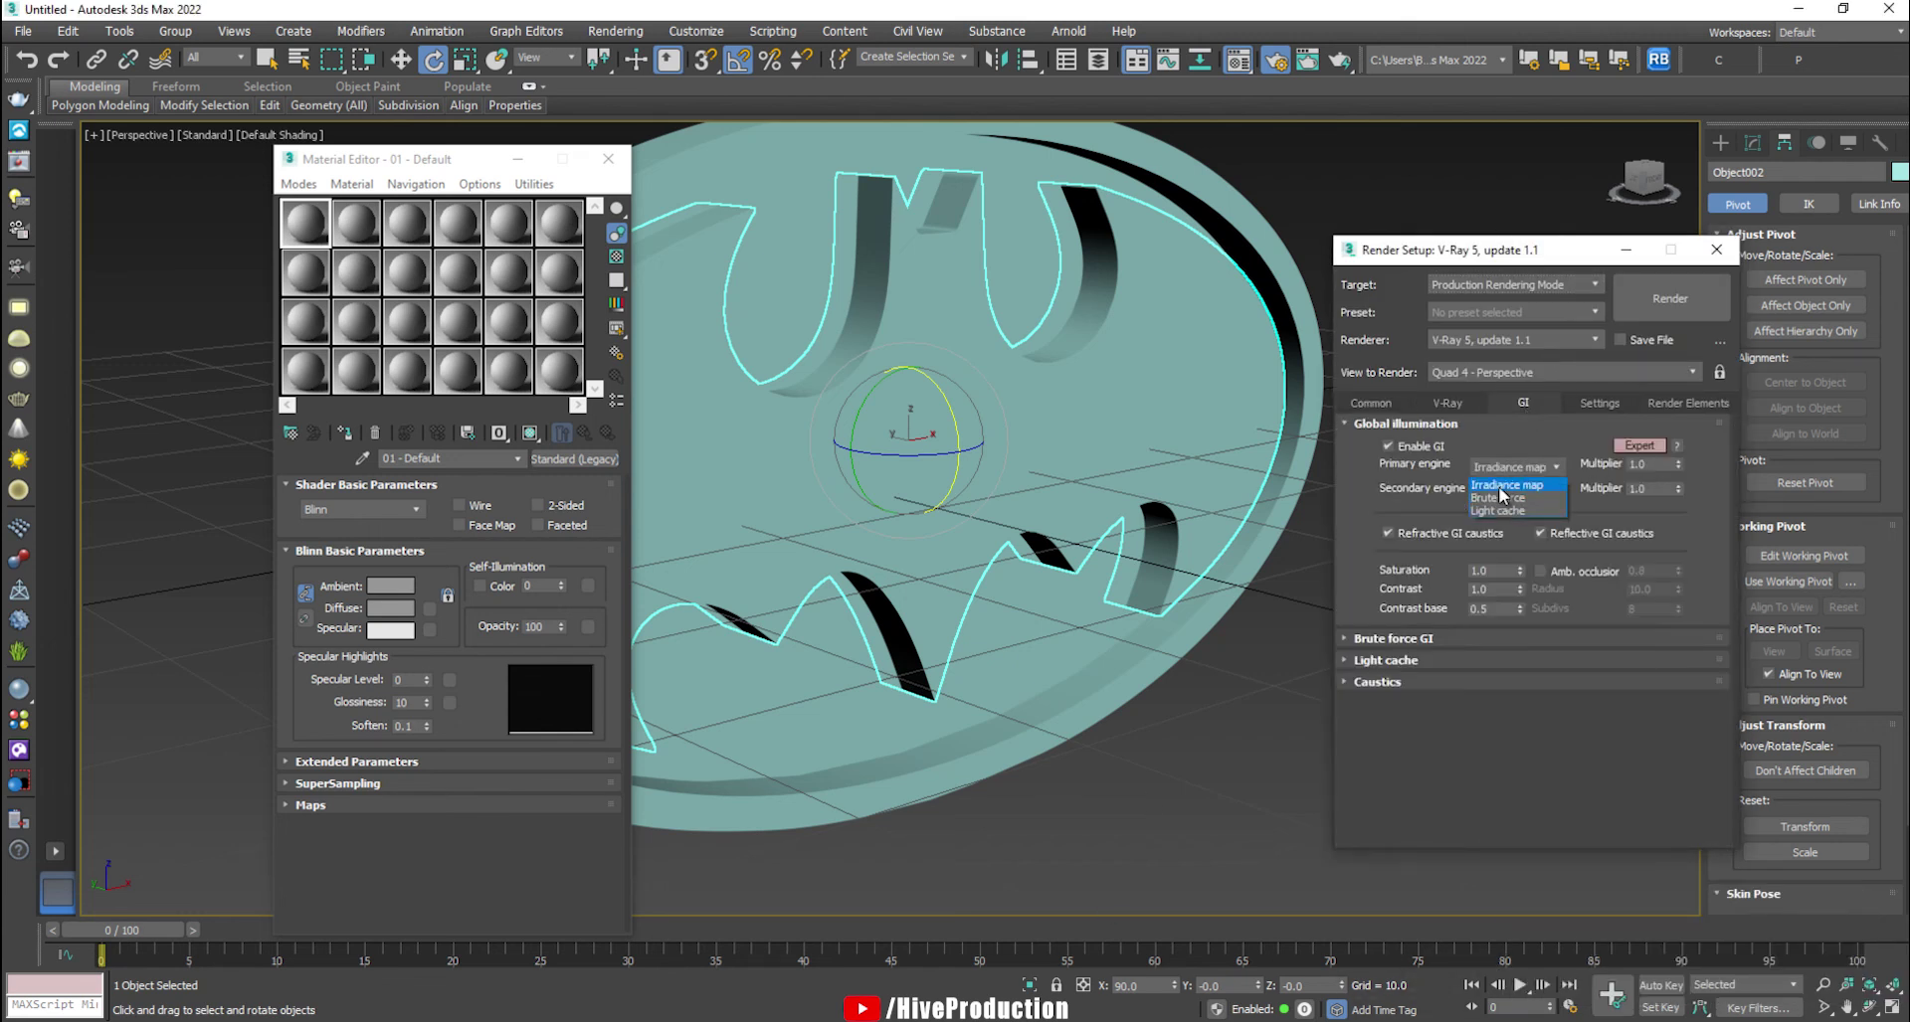
- Set the irradiance map's current preset to Low
{"action": "left_click", "coordinate": [1464, 403]}
{"action": "left_click", "coordinate": [1503, 404]}
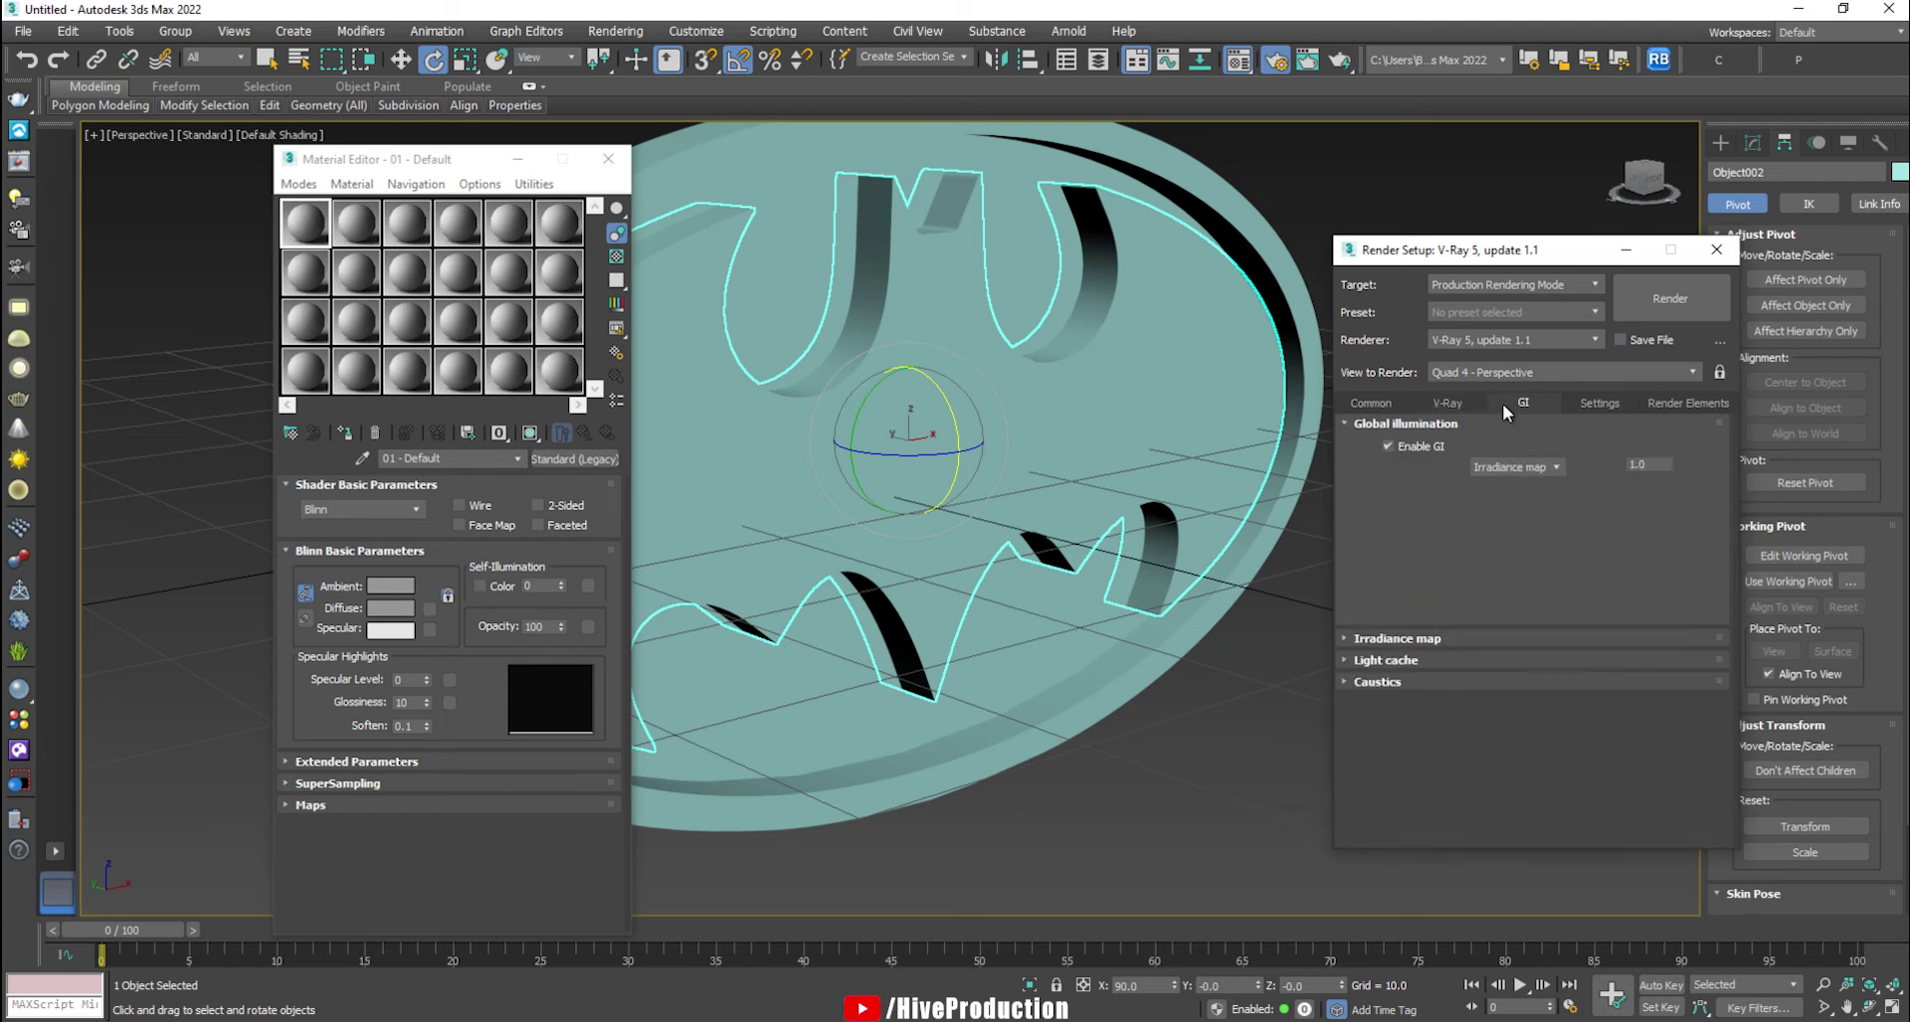
{"action": "left_click", "coordinate": [1448, 637]}
{"action": "scroll", "coordinate": [1499, 517], "scroll_direction": "down", "scroll_amount": 3}
{"action": "left_click", "coordinate": [1496, 562]}
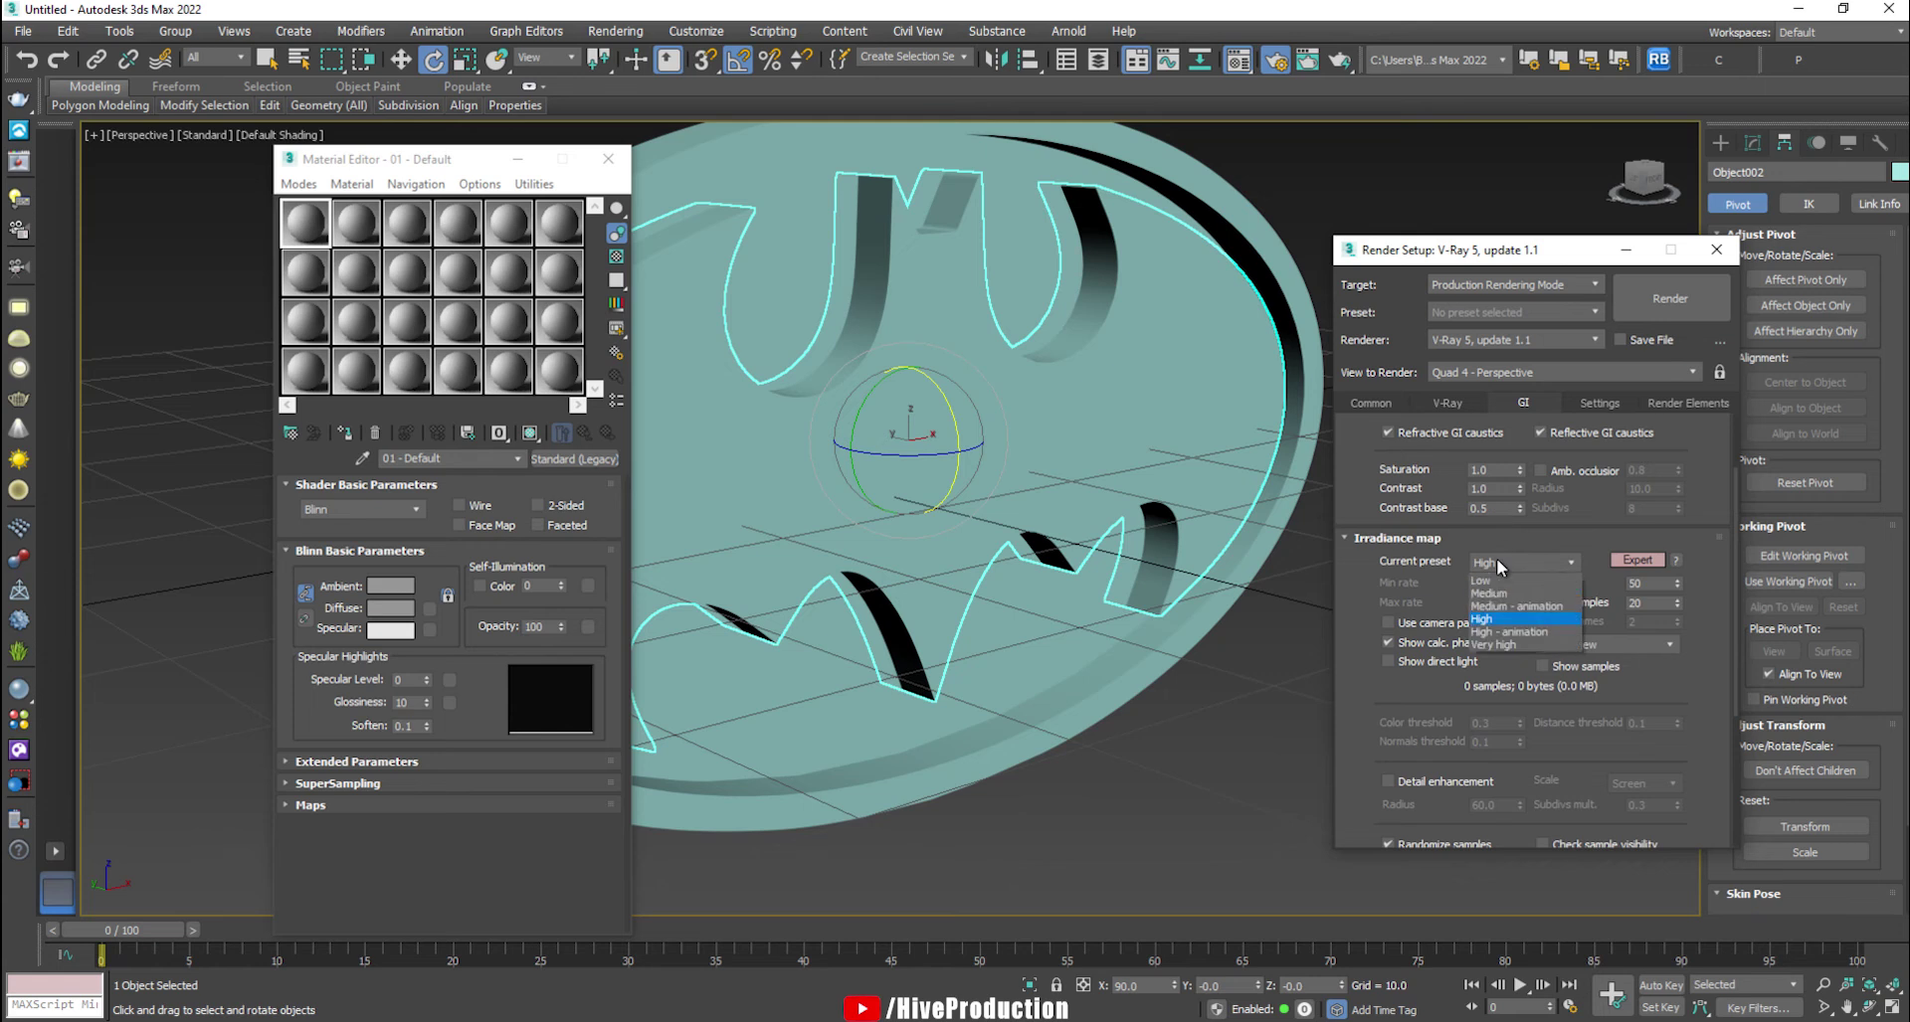
{"action": "left_click", "coordinate": [1490, 606]}
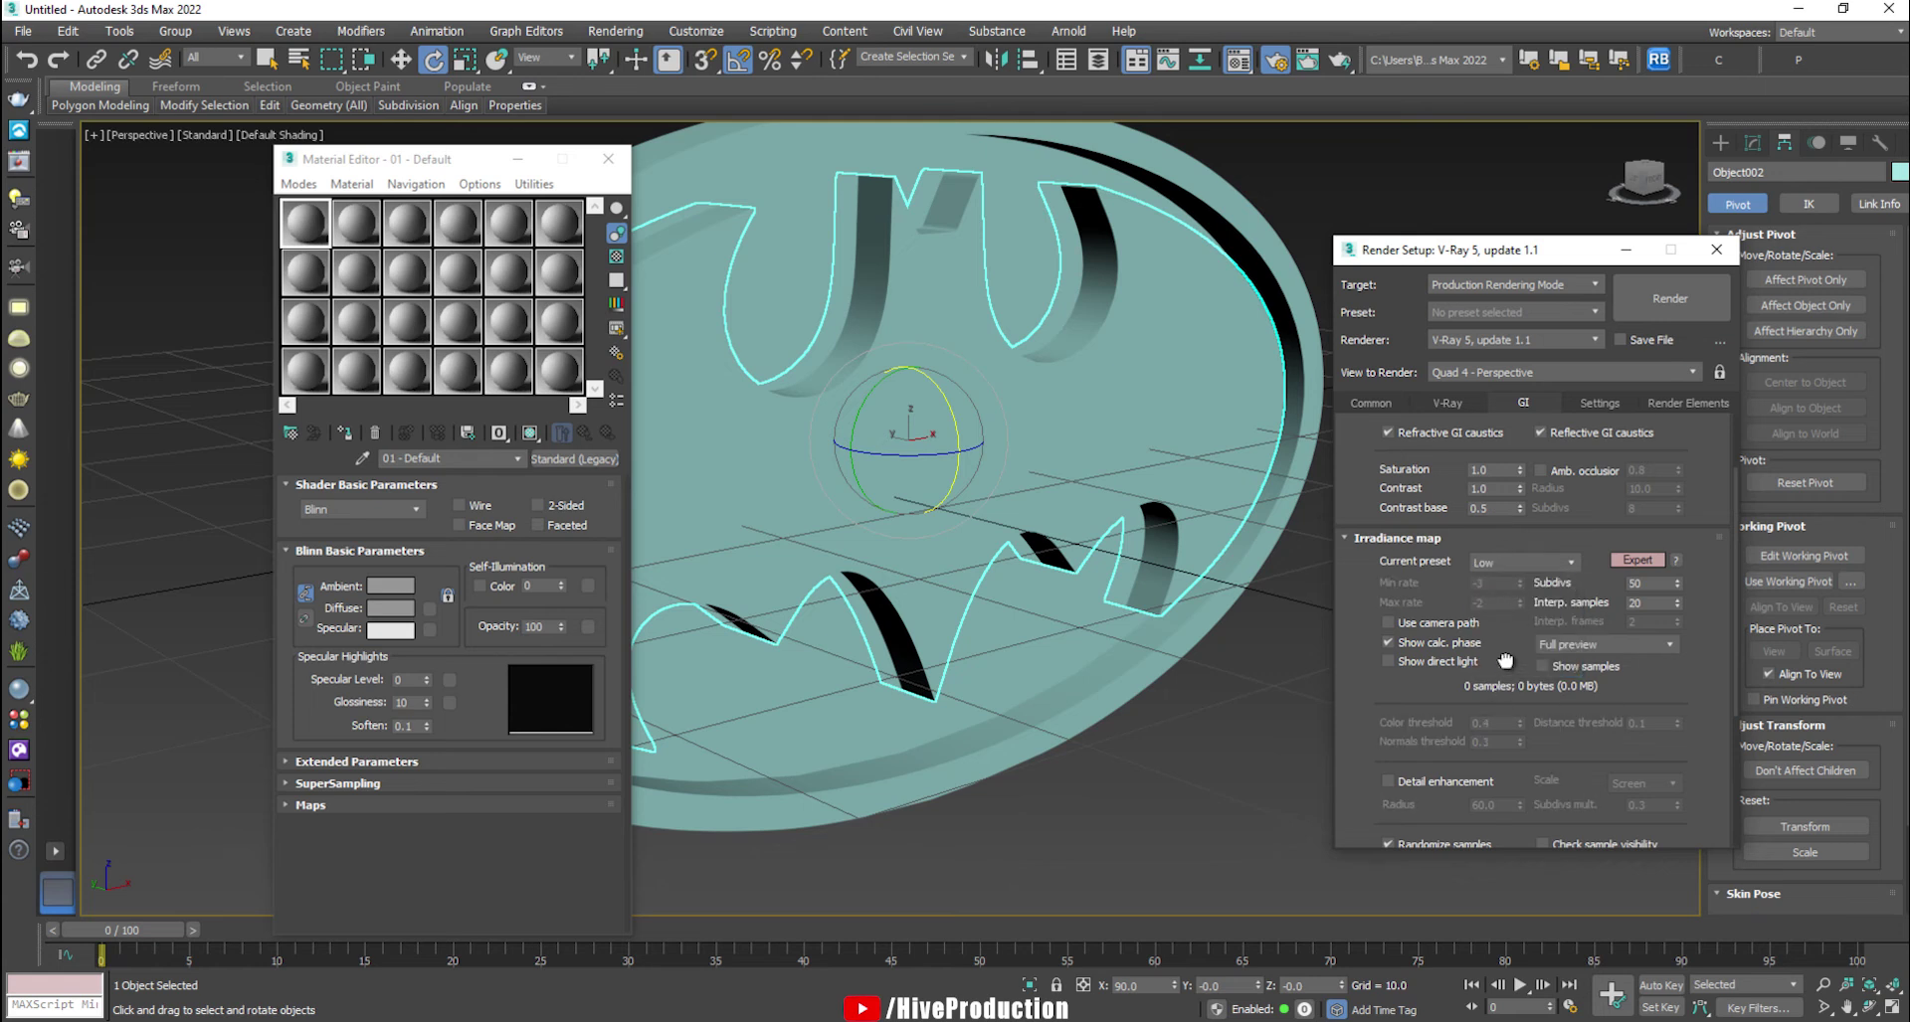
- Set V-Ray's image sampler type to Bucket and close the render setup
{"action": "left_click_drag", "start_coordinate": [1505, 667], "coordinate": [1455, 416]}
{"action": "left_click", "coordinate": [1433, 404]}
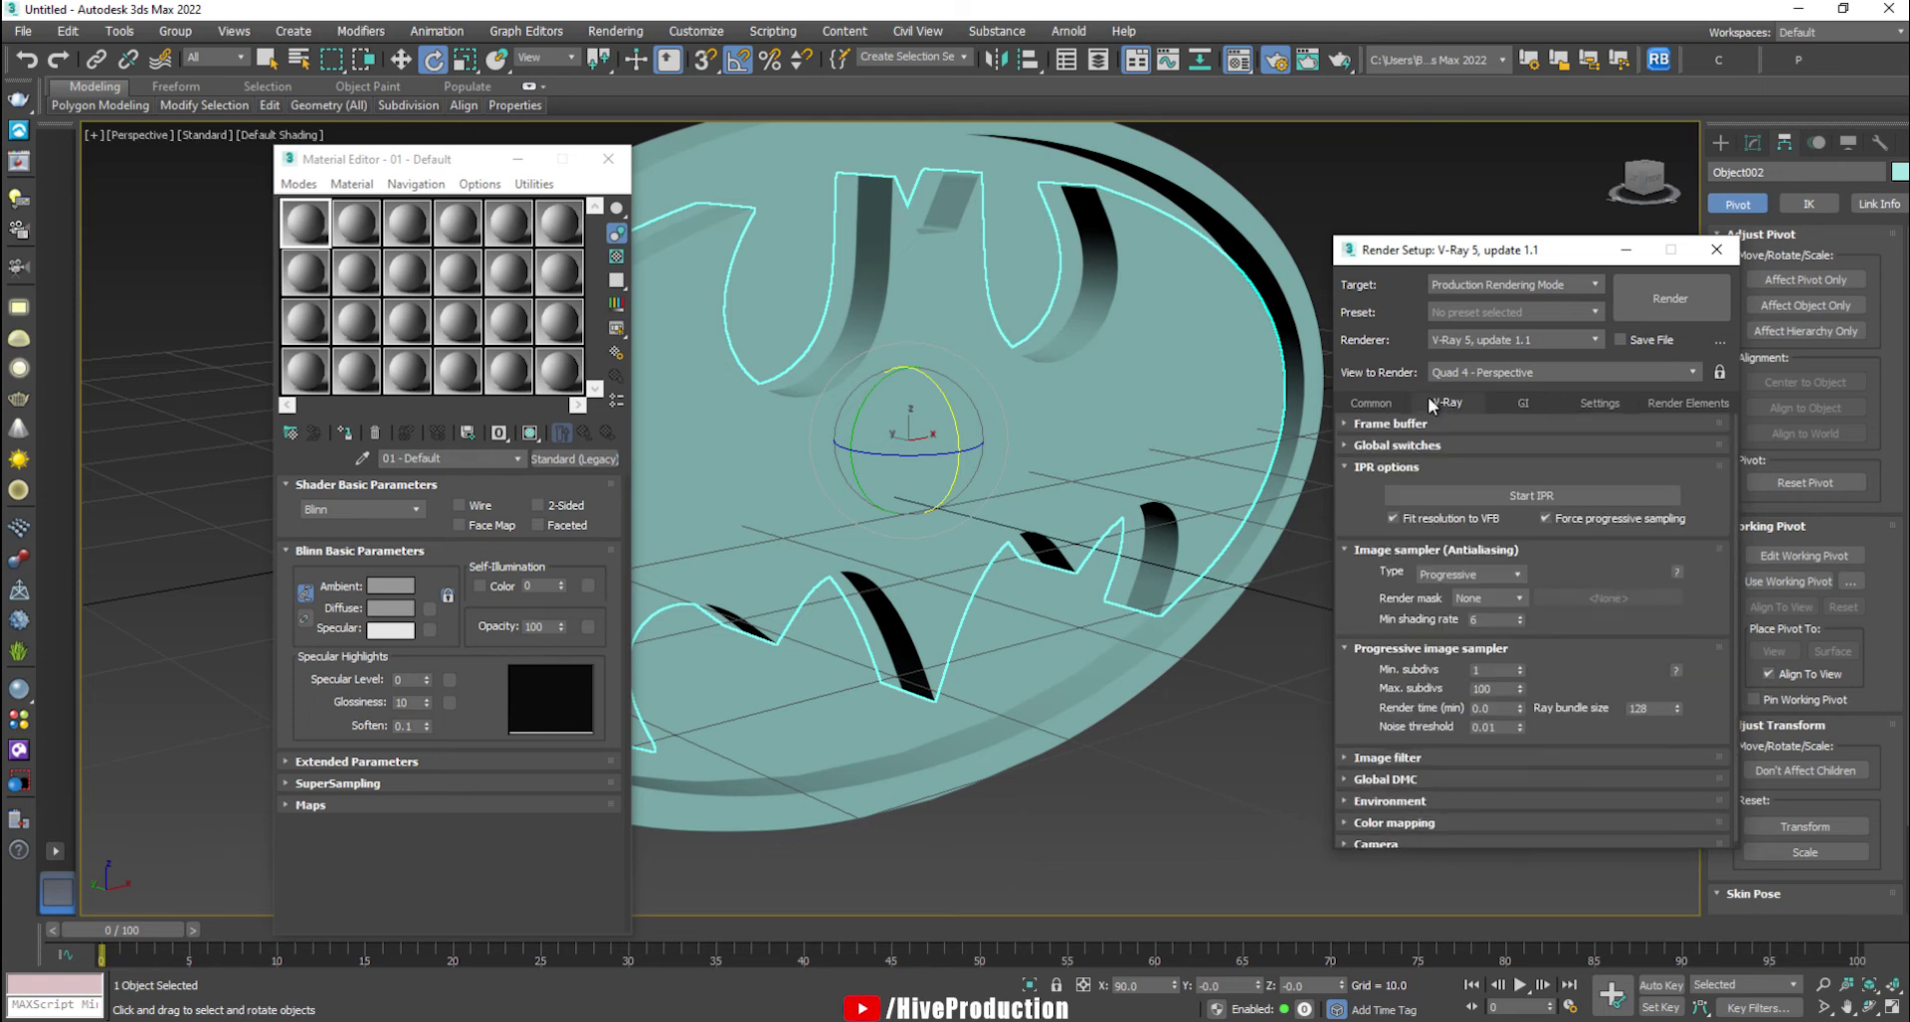
{"action": "left_click", "coordinate": [1468, 586]}
{"action": "left_click", "coordinate": [1469, 594]}
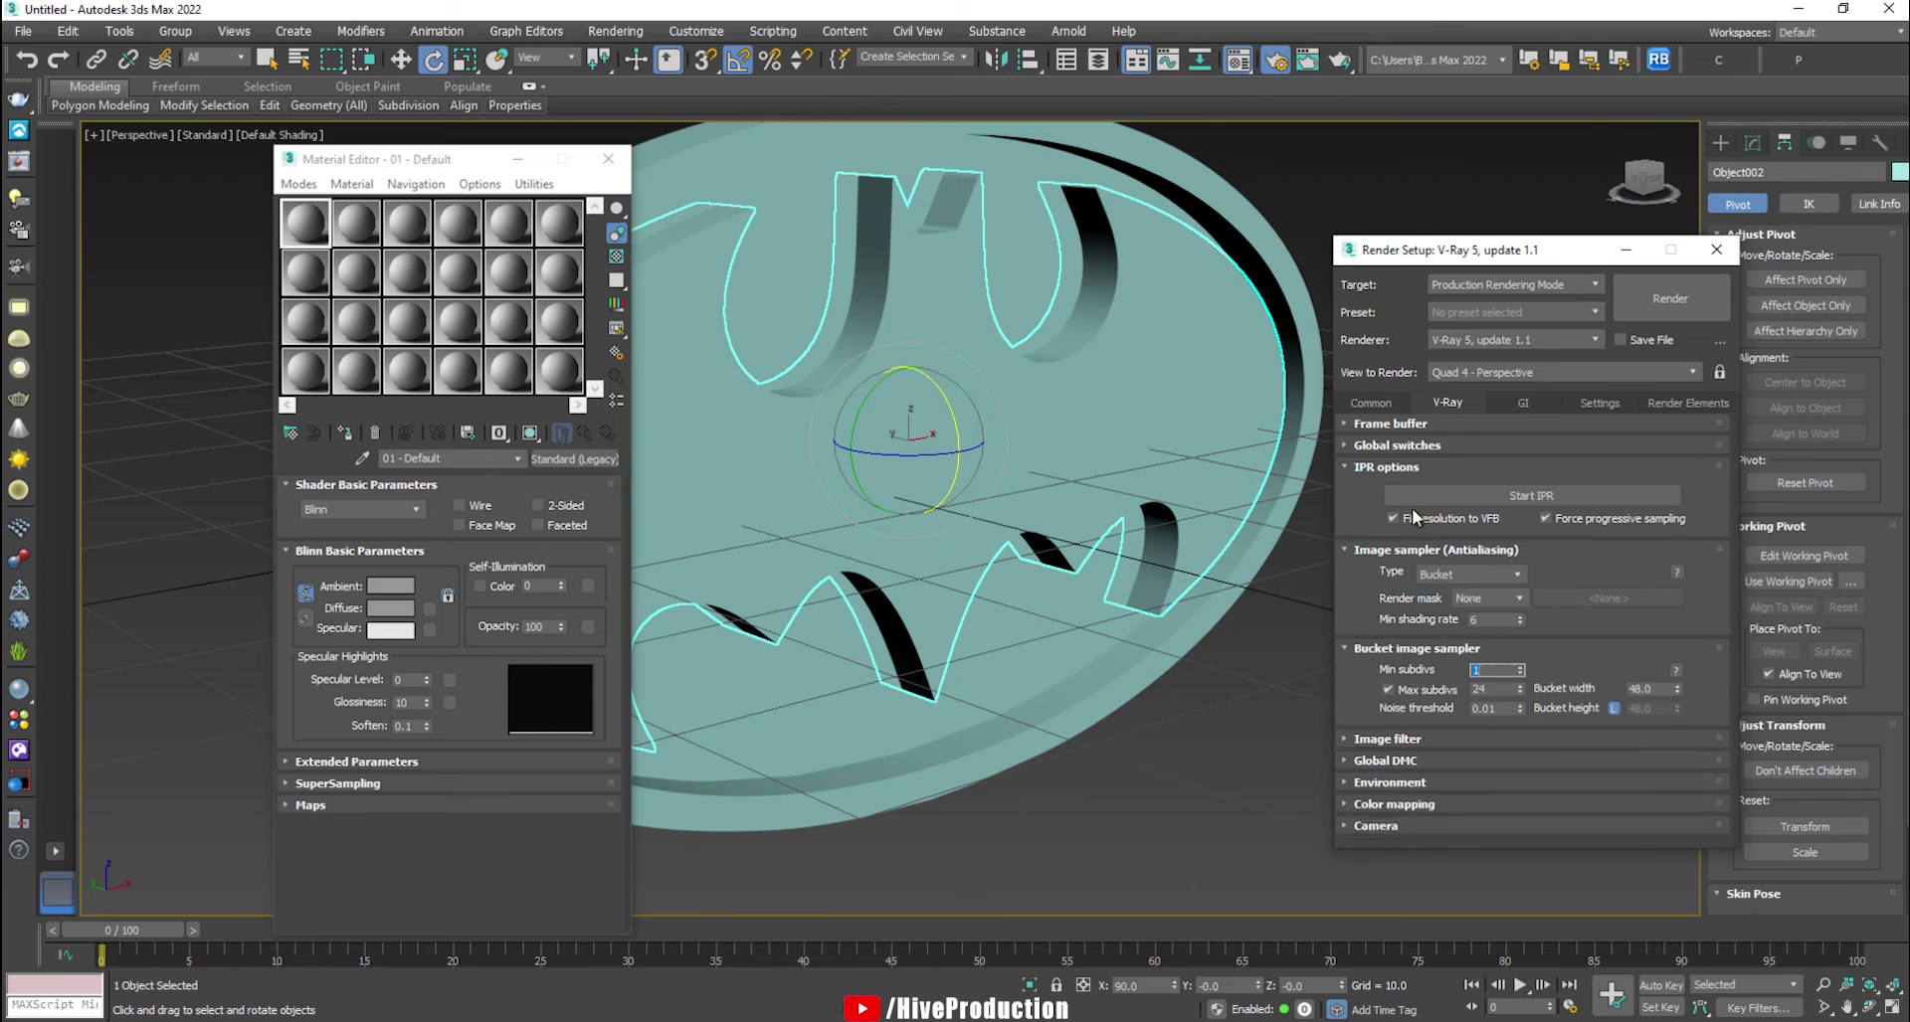
{"action": "left_click", "coordinate": [1380, 405]}
{"action": "left_click", "coordinate": [1389, 425]}
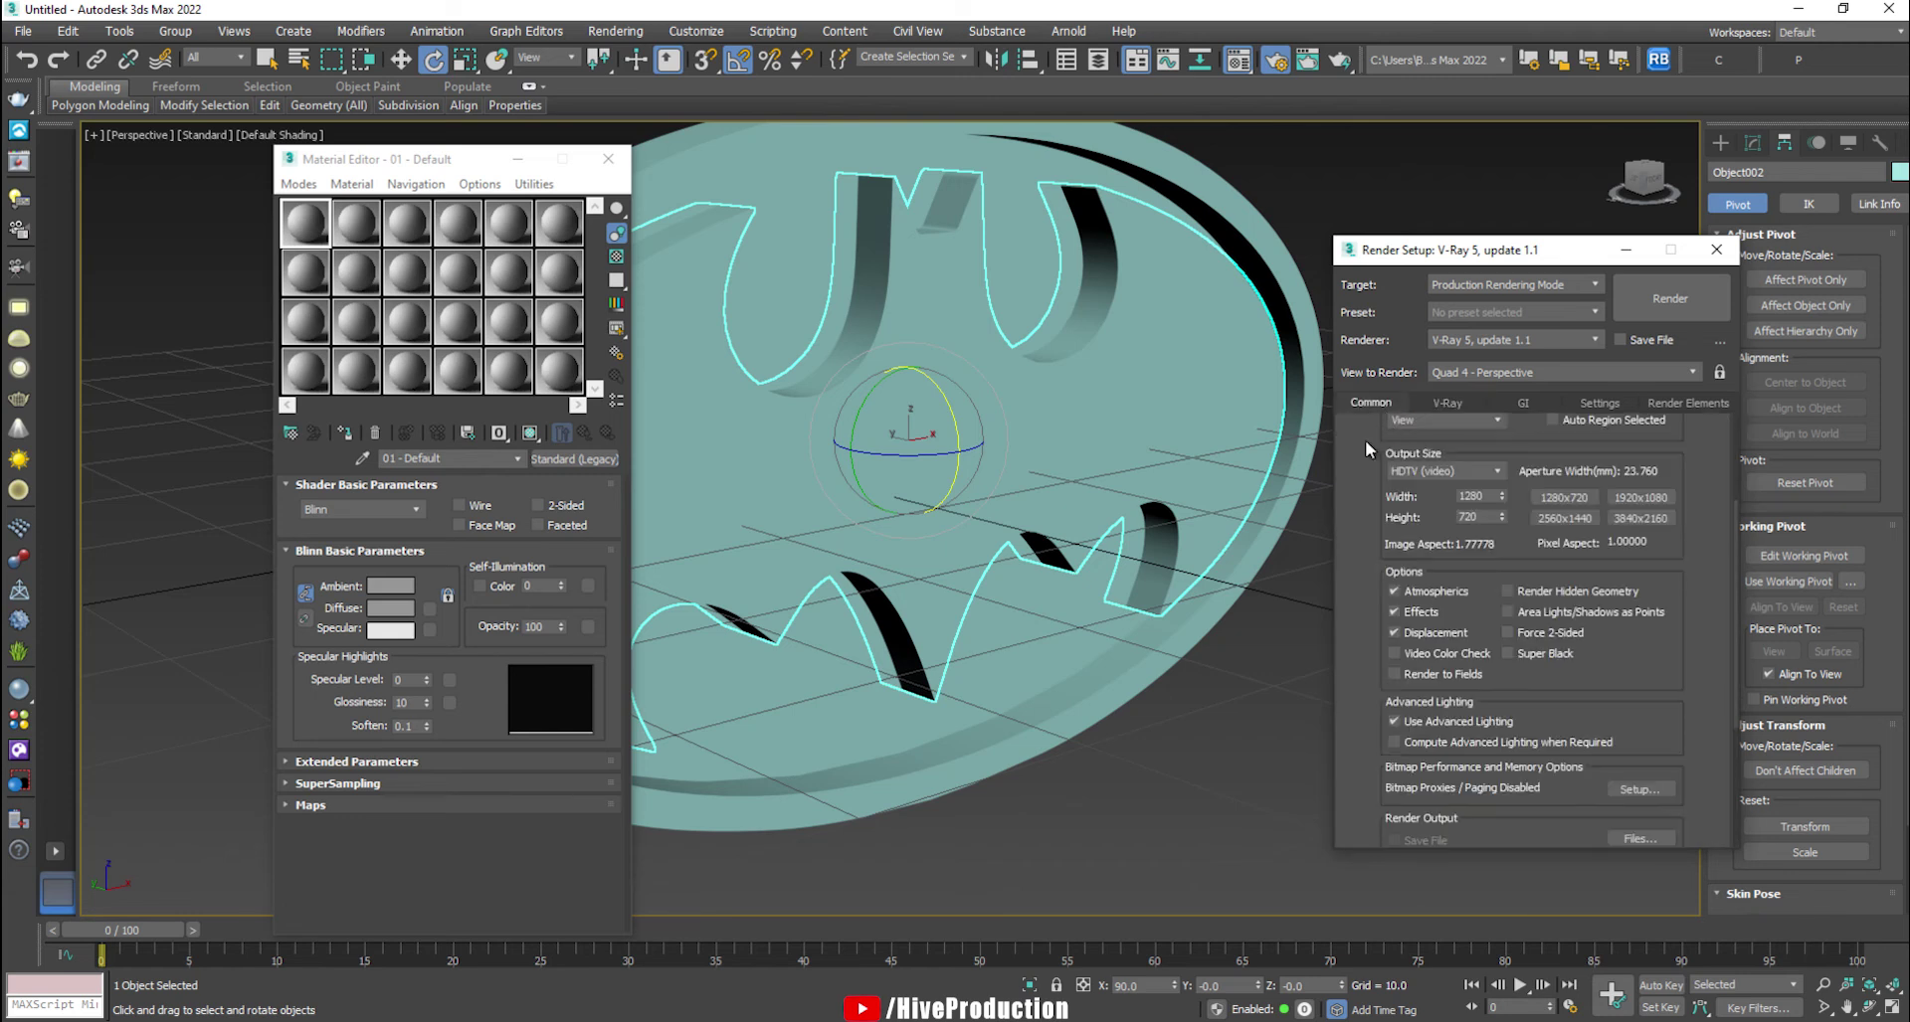
{"action": "left_click", "coordinate": [1716, 250]}
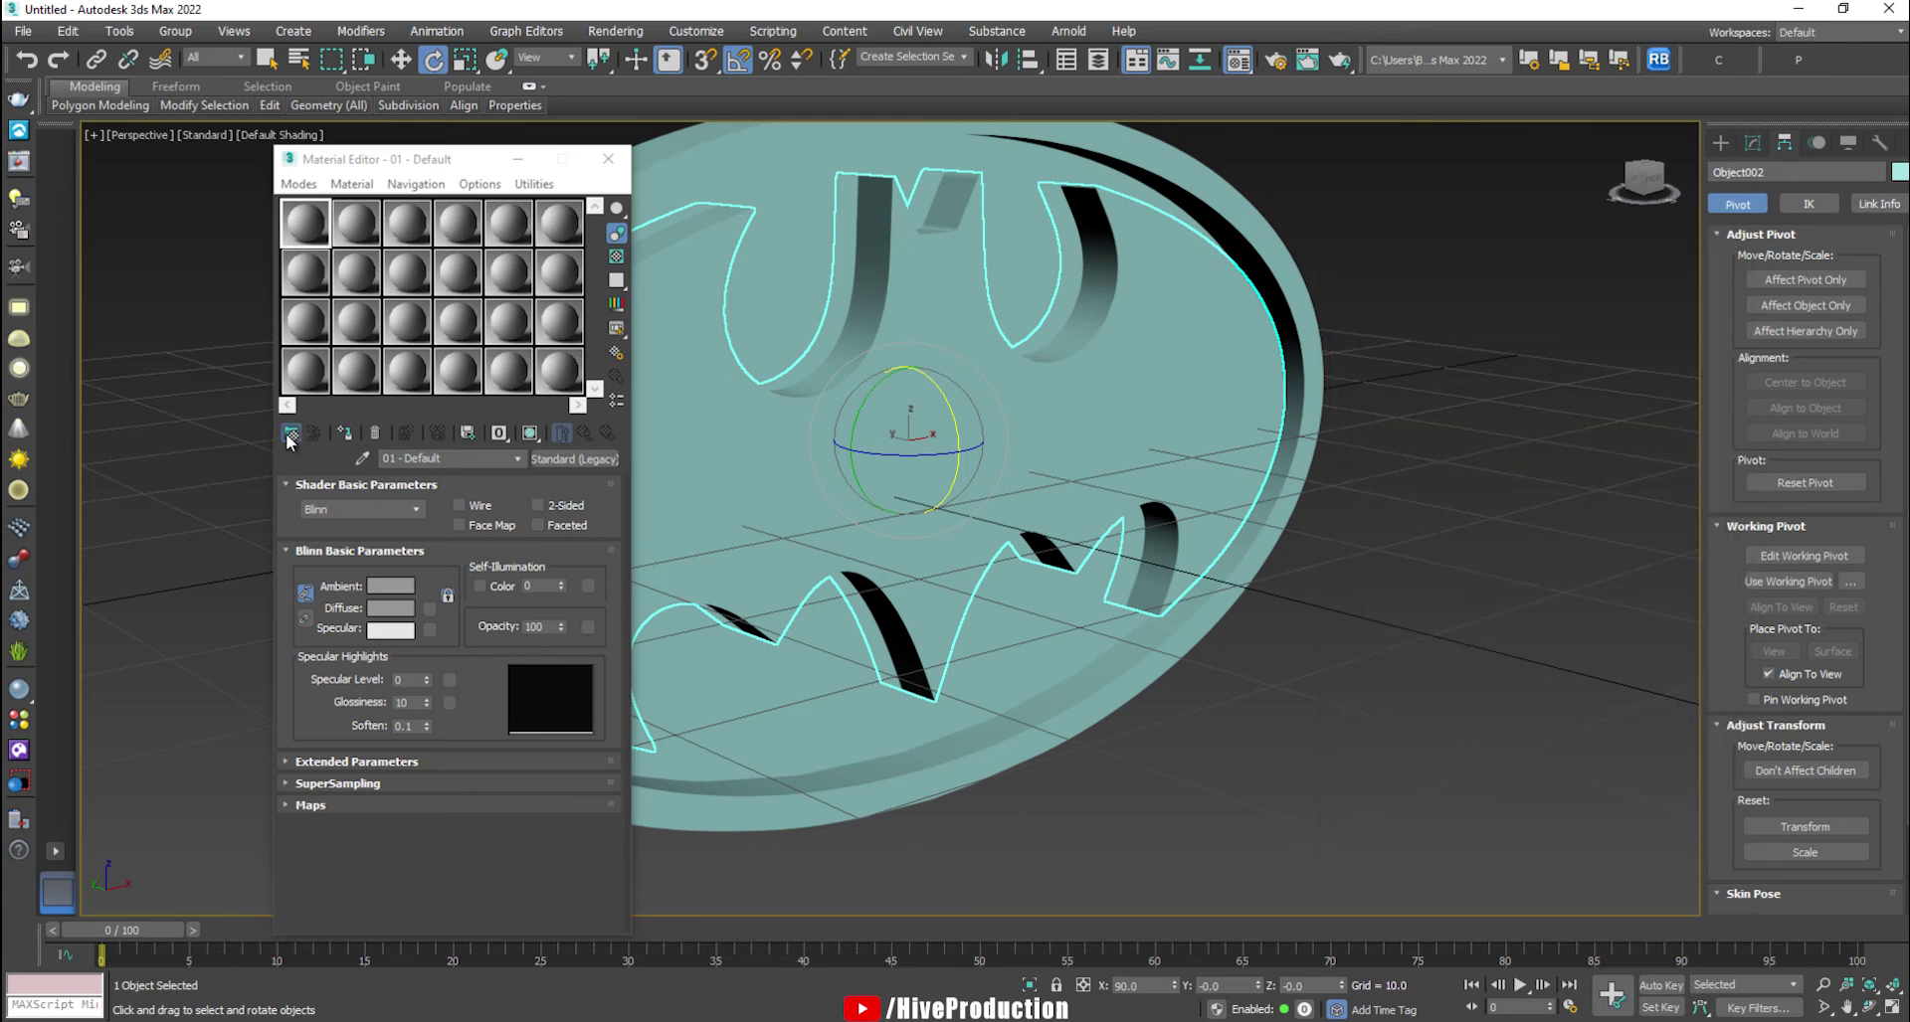
- Load a VRayMtl into the first material slot and assign it to both the bat and the outer ring
{"action": "left_click", "coordinate": [292, 435]}
{"action": "double_click", "coordinate": [694, 723]}
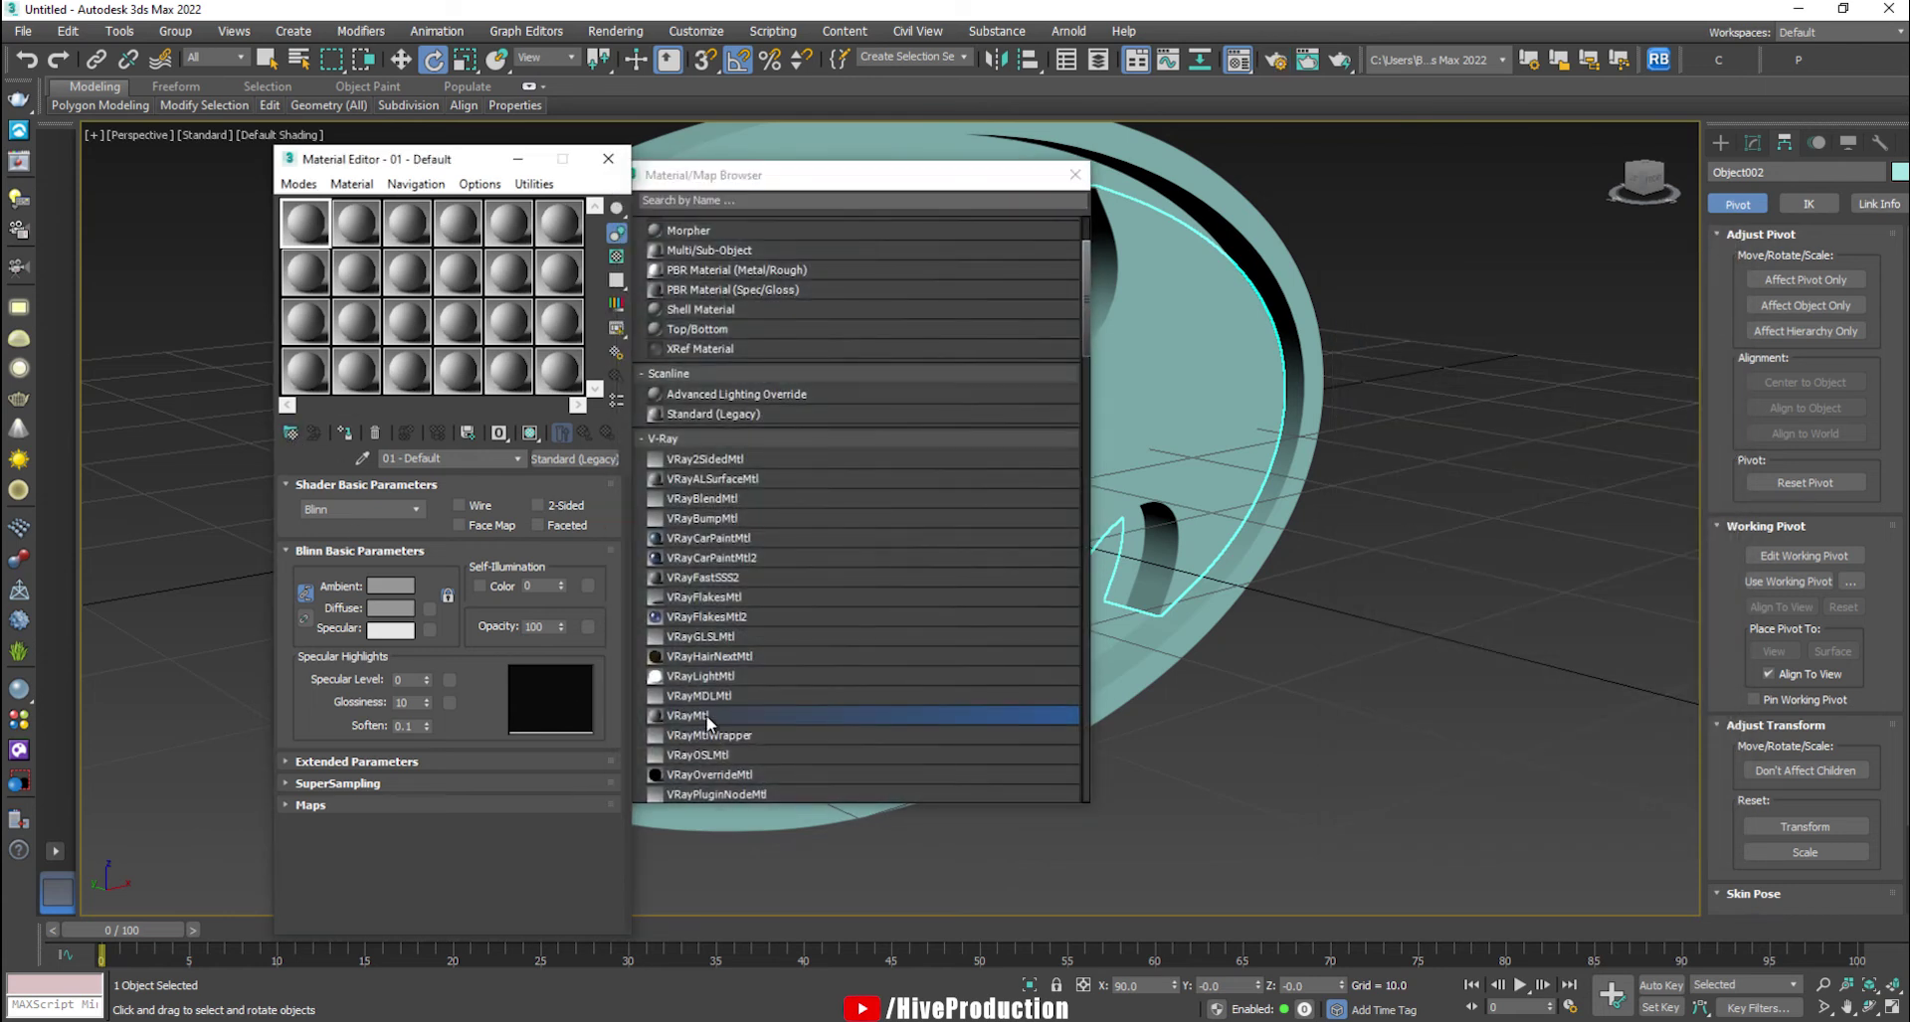
{"action": "left_click", "coordinate": [347, 439]}
{"action": "left_click", "coordinate": [1097, 177]}
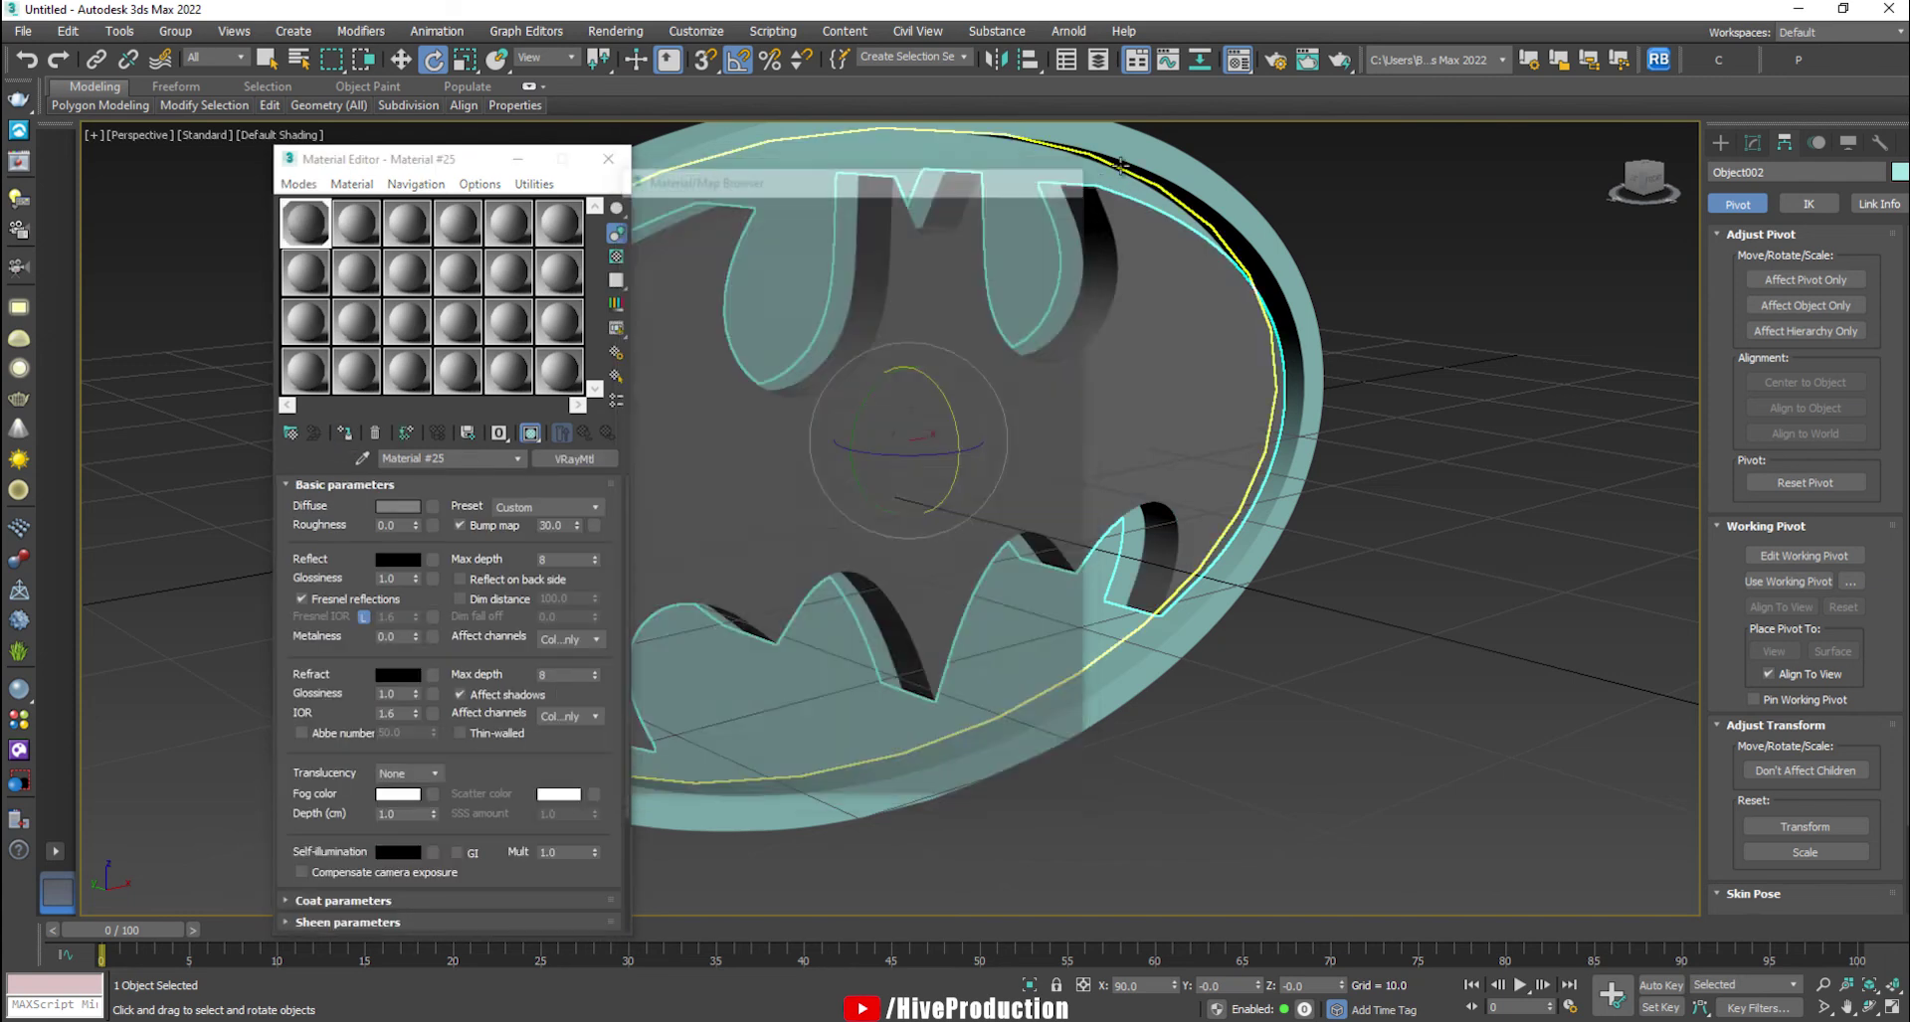
{"action": "left_click", "coordinate": [345, 438]}
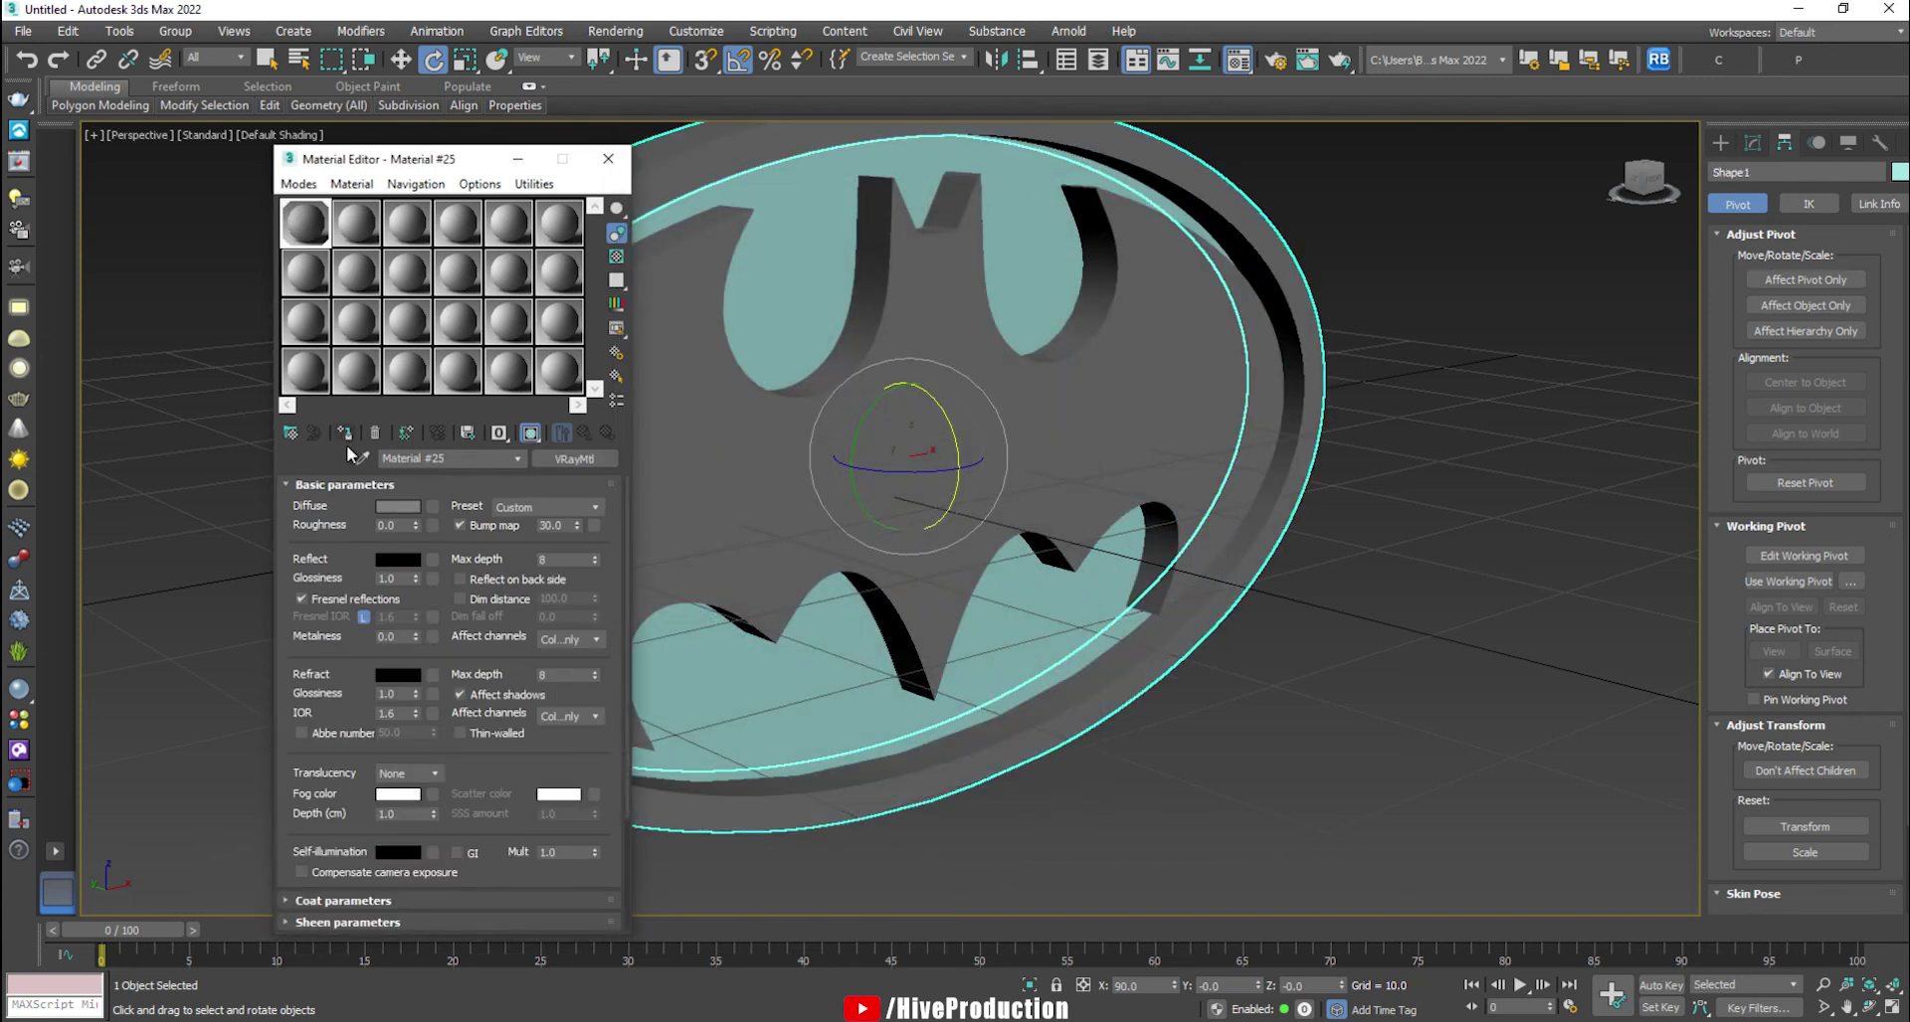
- Set the diffuse color of the bat and ring material to near-black, RGB 12, 12, 12
{"action": "left_click", "coordinate": [398, 507]}
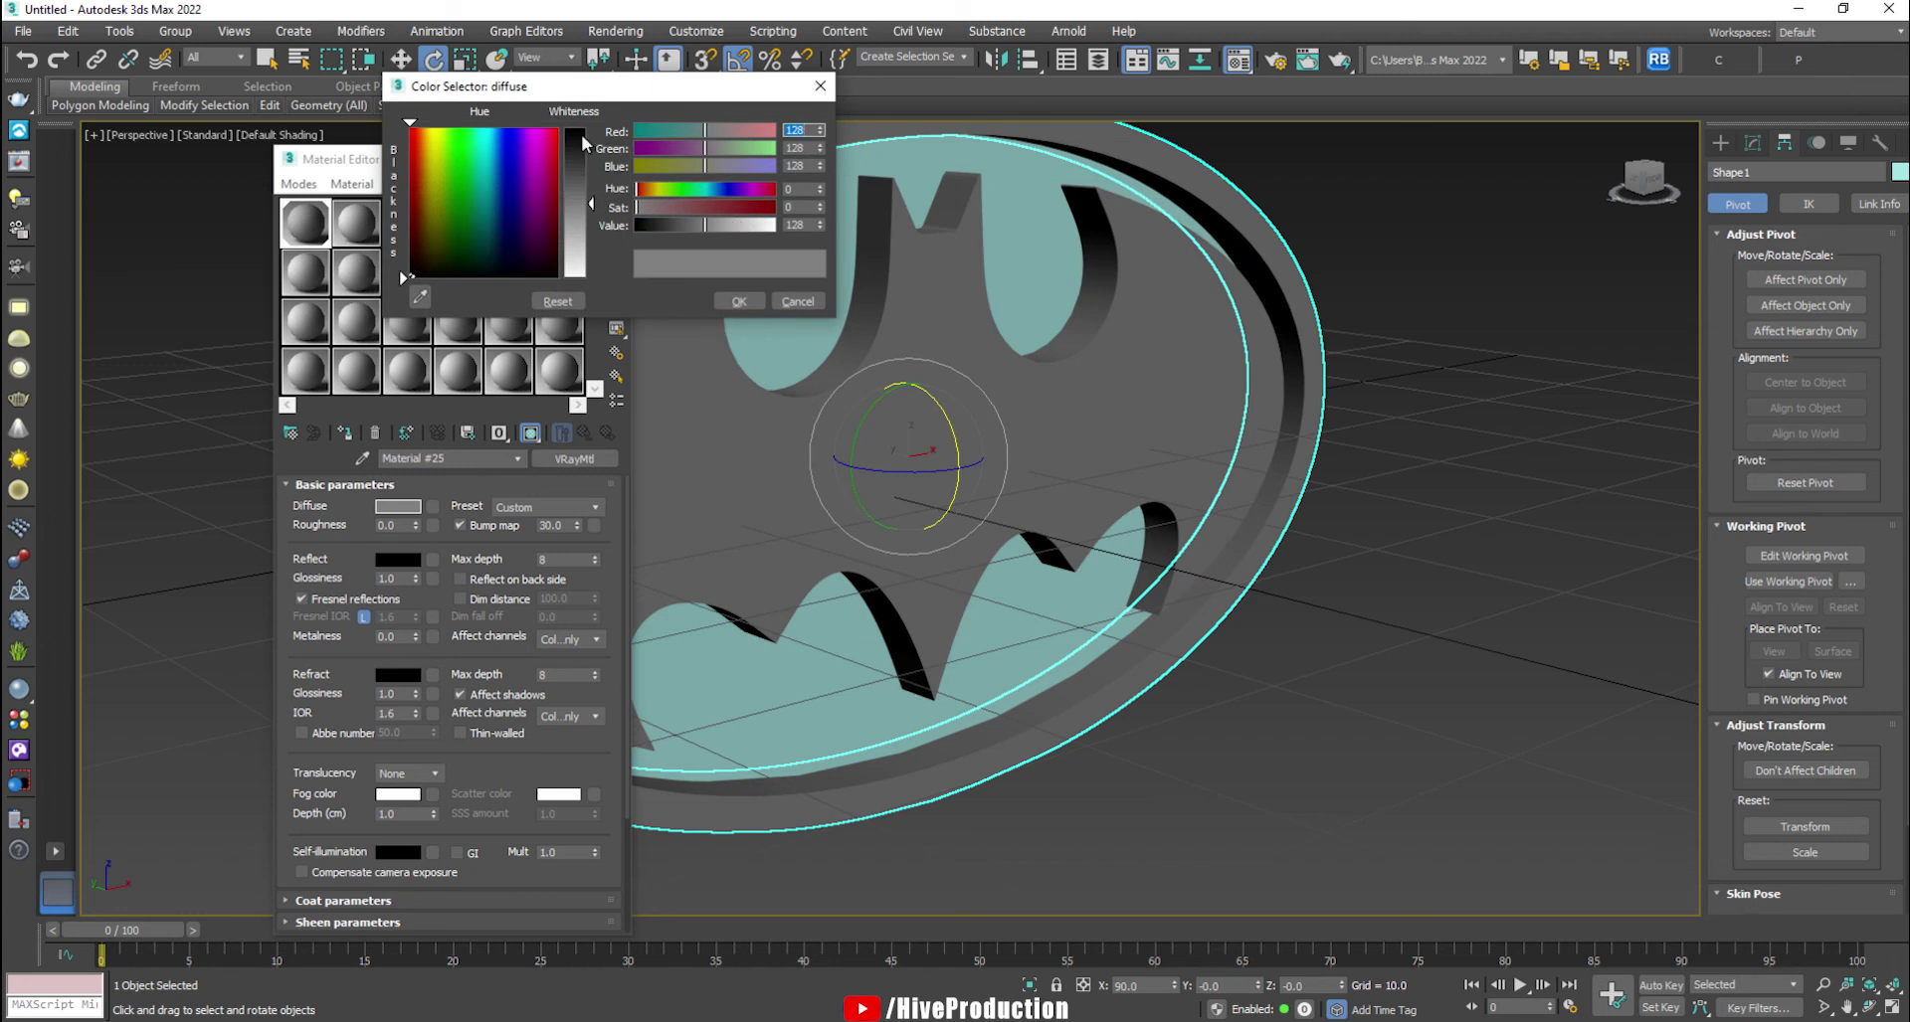
{"action": "left_click_drag", "start_coordinate": [582, 144], "coordinate": [583, 133]}
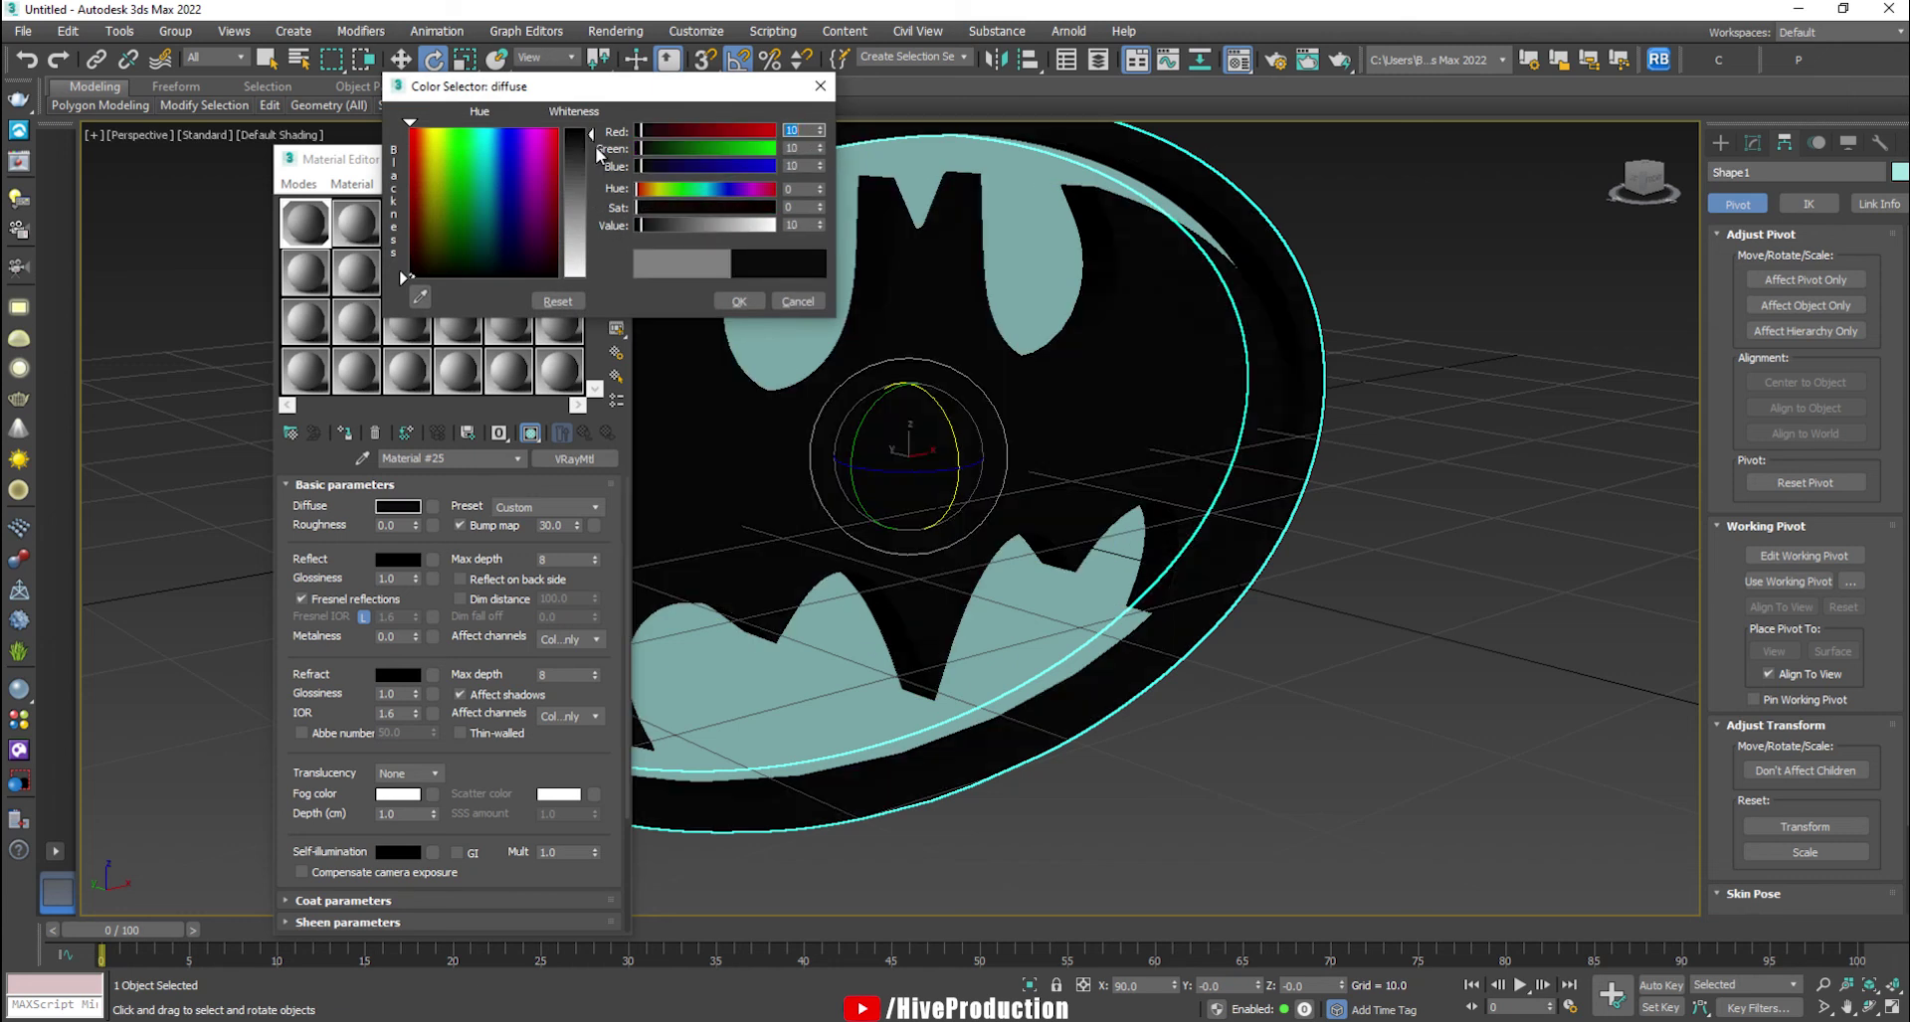
{"action": "type", "text": "12"}
{"action": "key", "text": "Tab"}
{"action": "type", "text": "12"}
{"action": "key", "text": "Tab"}
{"action": "type", "text": "12"}
{"action": "left_click", "coordinate": [743, 301]}
- Set the reflection color of the black material to dark gray
{"action": "left_click", "coordinate": [398, 559]}
{"action": "left_click_drag", "start_coordinate": [582, 139], "coordinate": [585, 179]}
{"action": "left_click", "coordinate": [739, 303]}
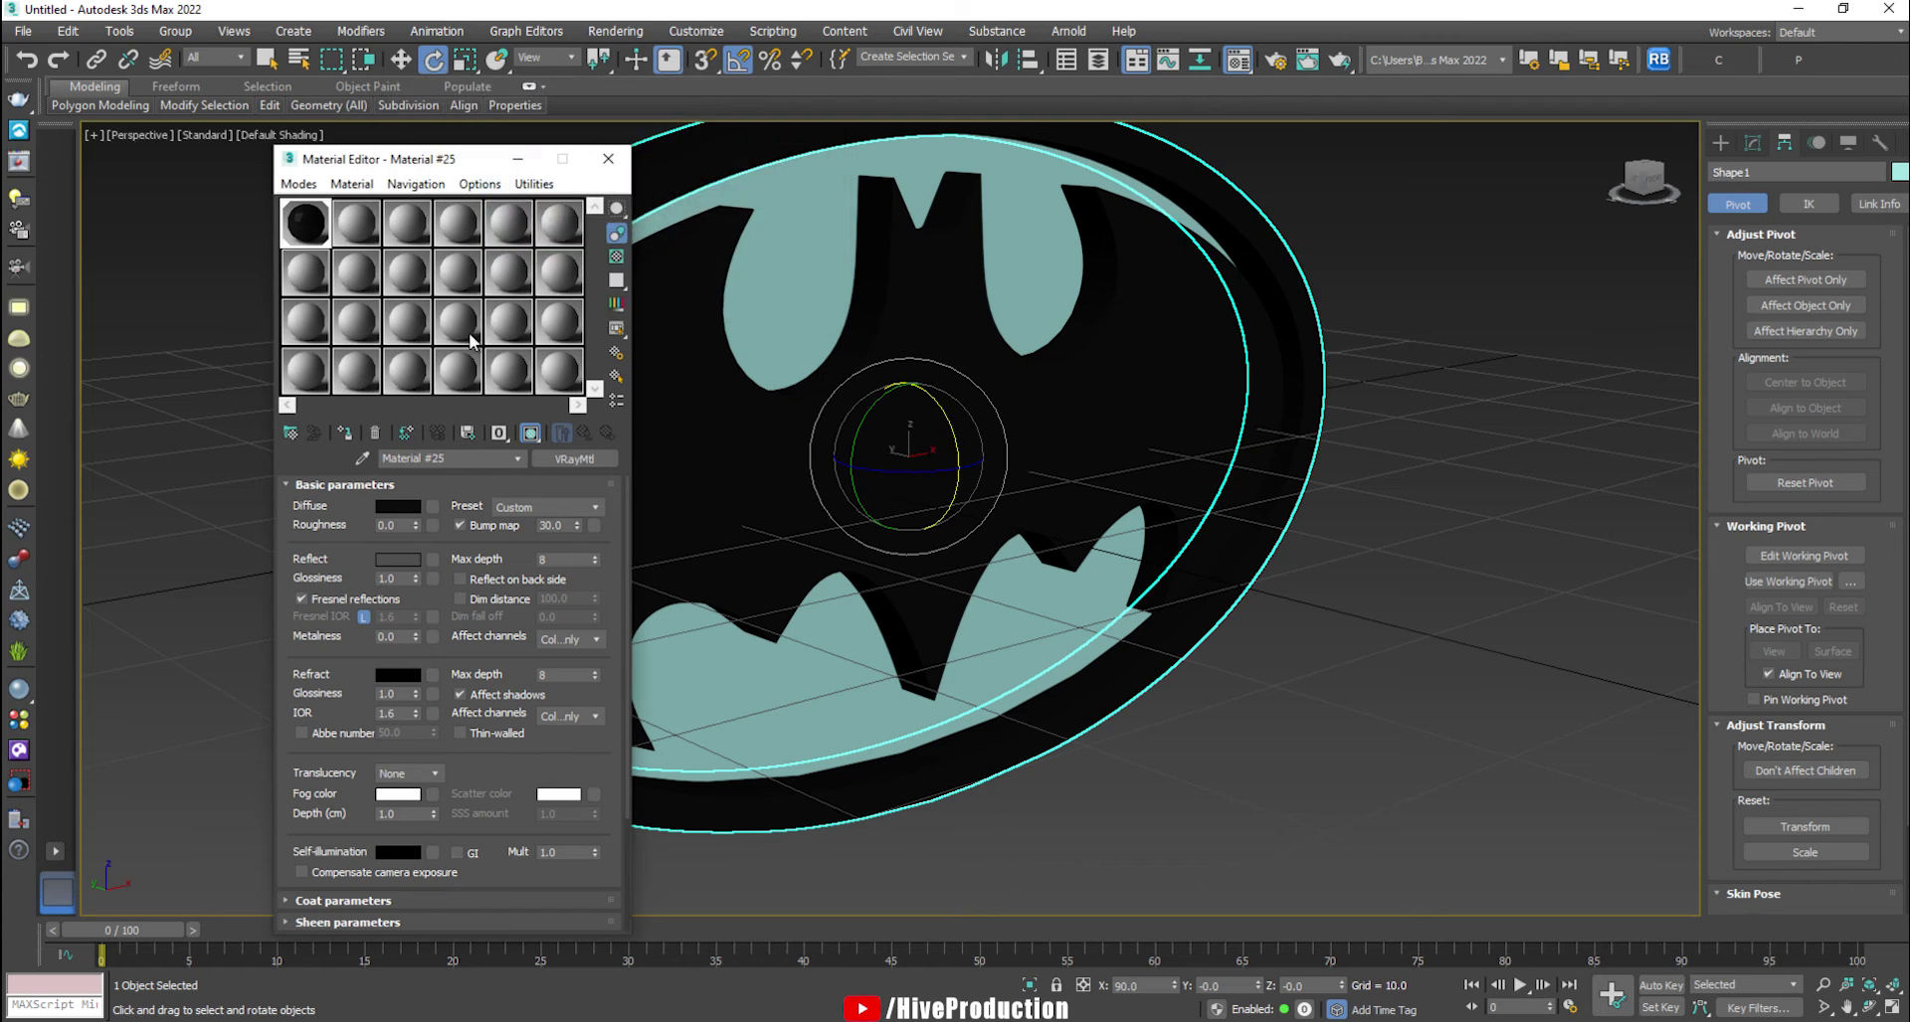
- Select the elliptical plate and load a VRay2SidedMtl into the second material slot with a VRayMtl as its front material
{"action": "left_click_drag", "start_coordinate": [343, 229], "coordinate": [813, 297]}
{"action": "left_click", "coordinate": [289, 436]}
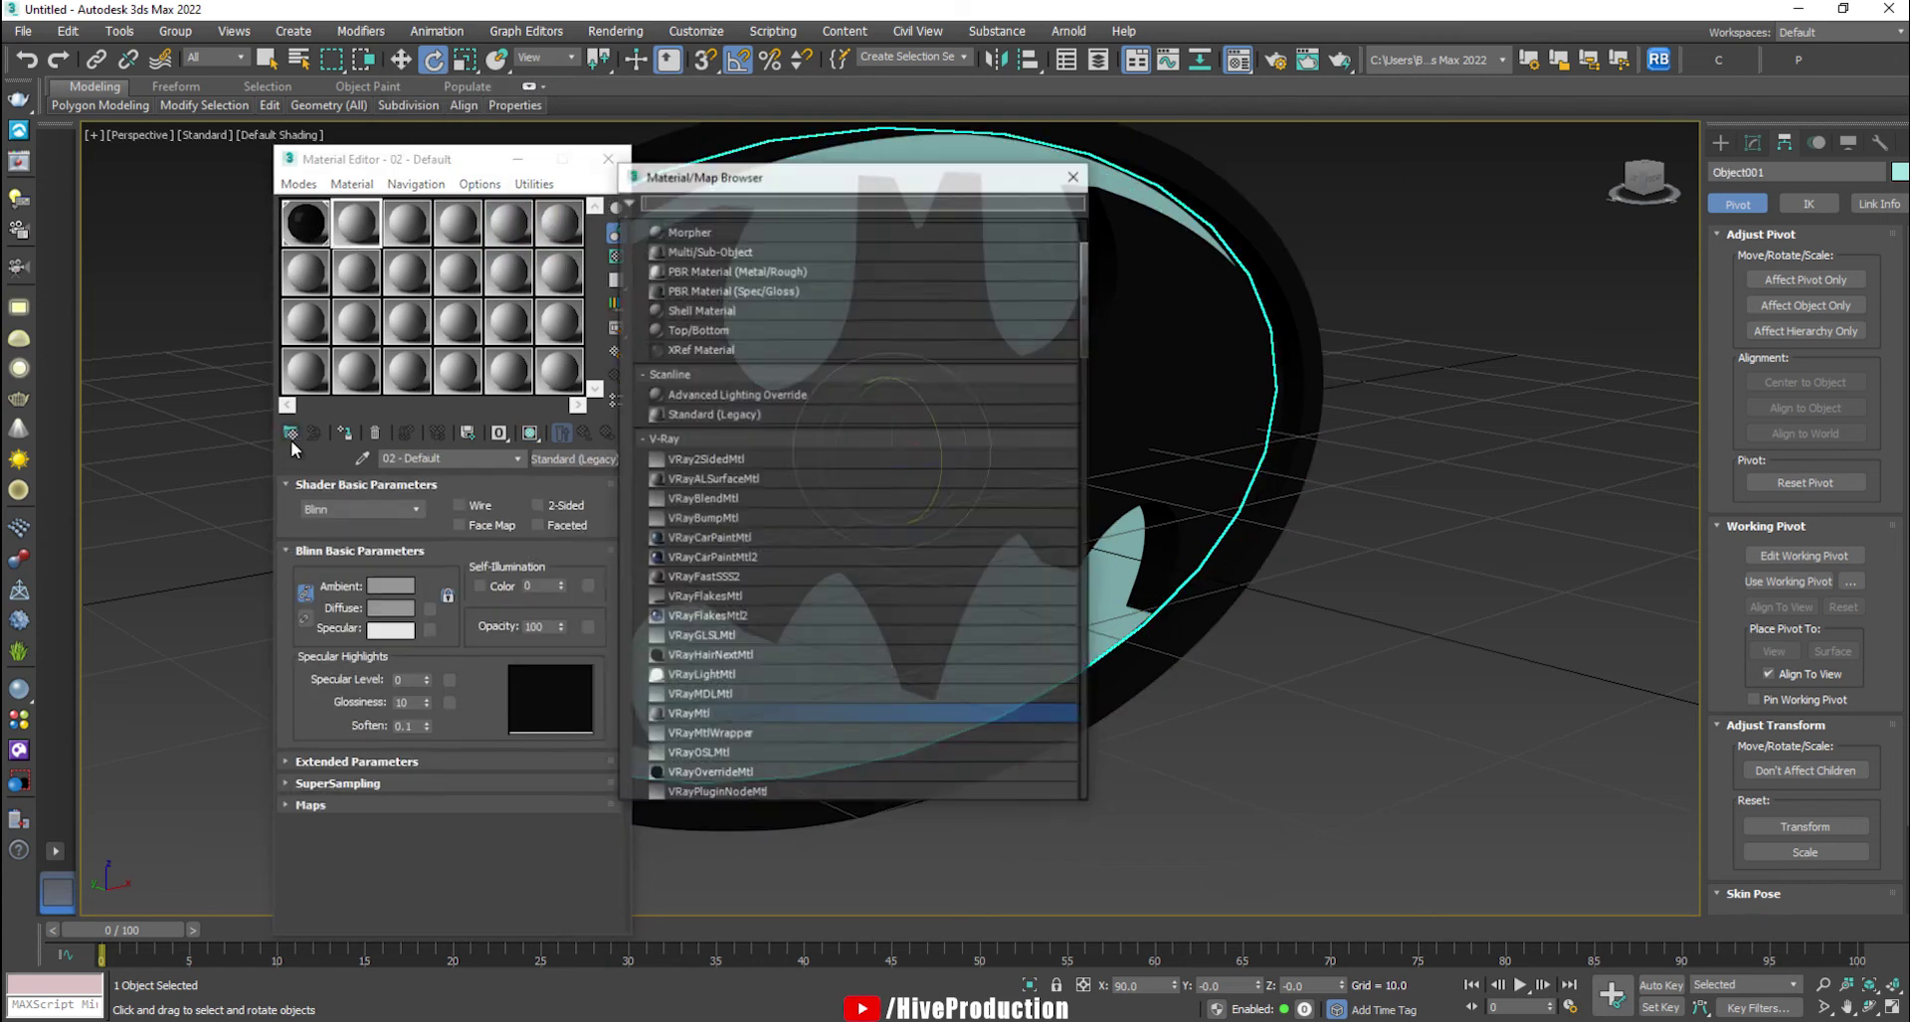
{"action": "double_click", "coordinate": [712, 461]}
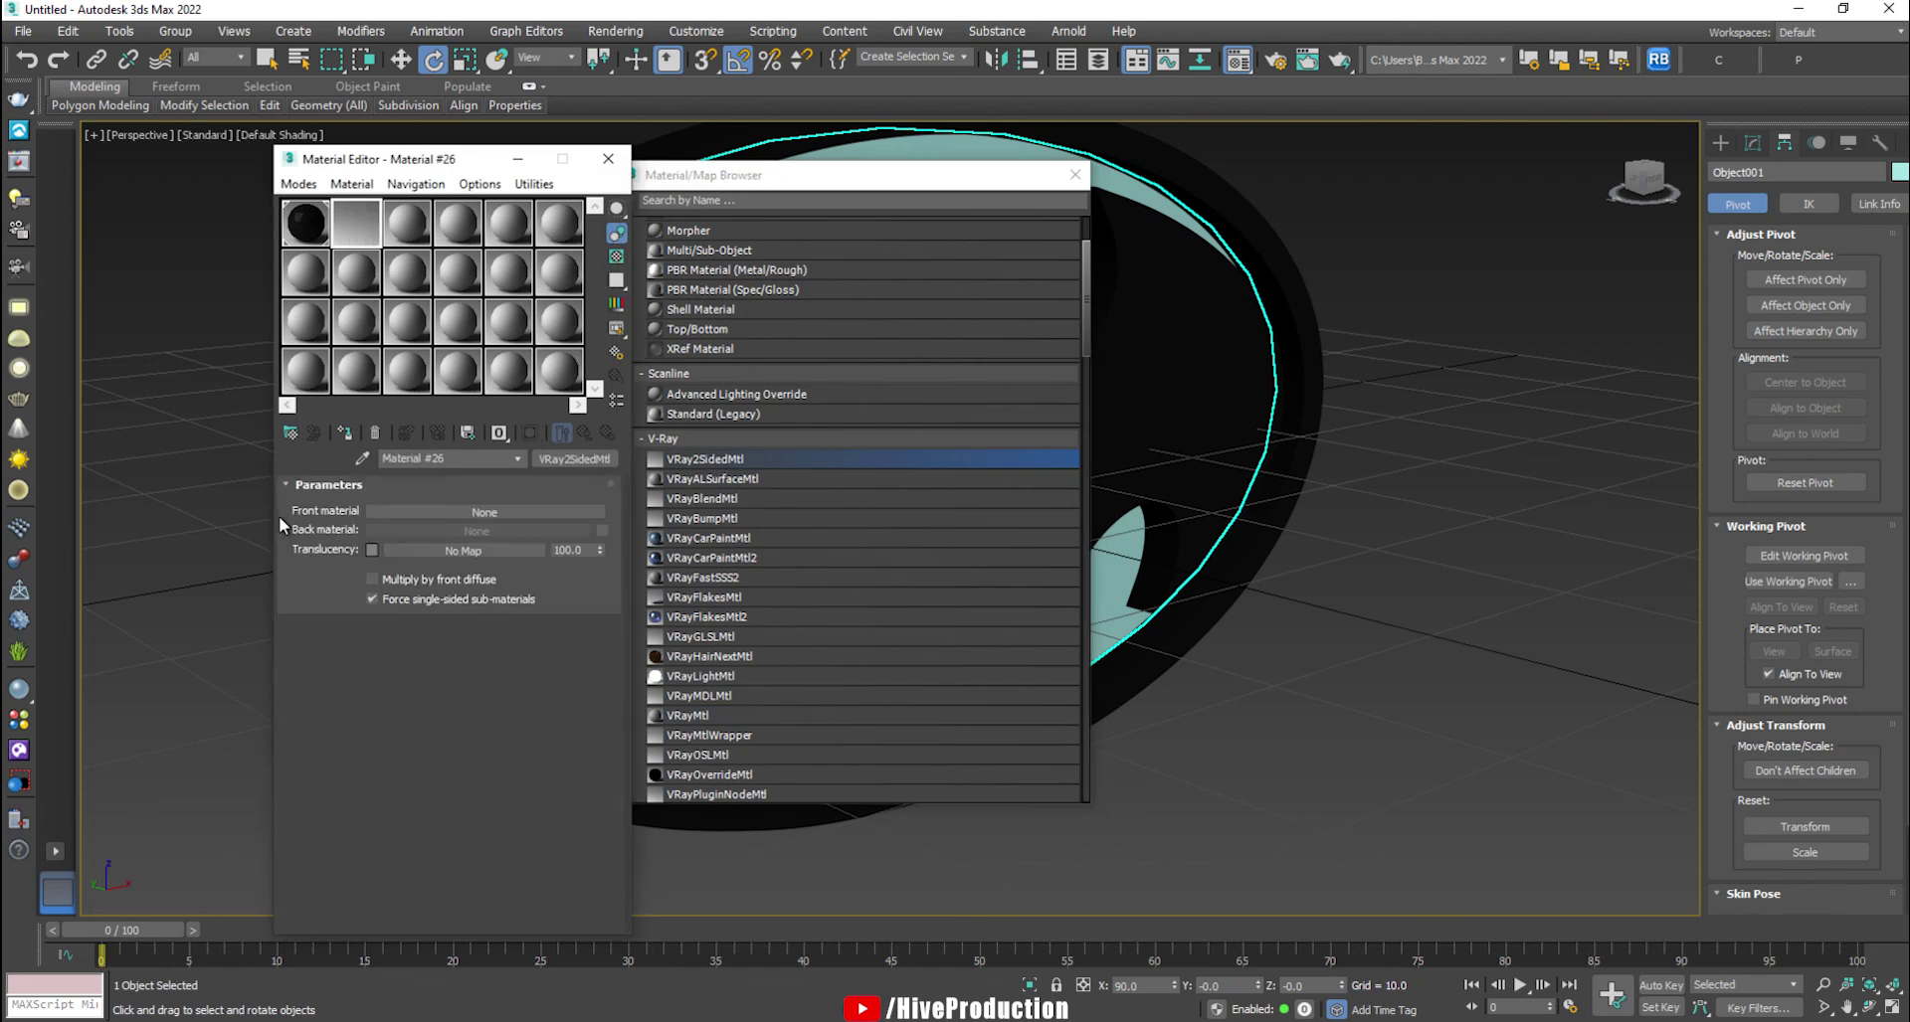
{"action": "left_click", "coordinate": [468, 512]}
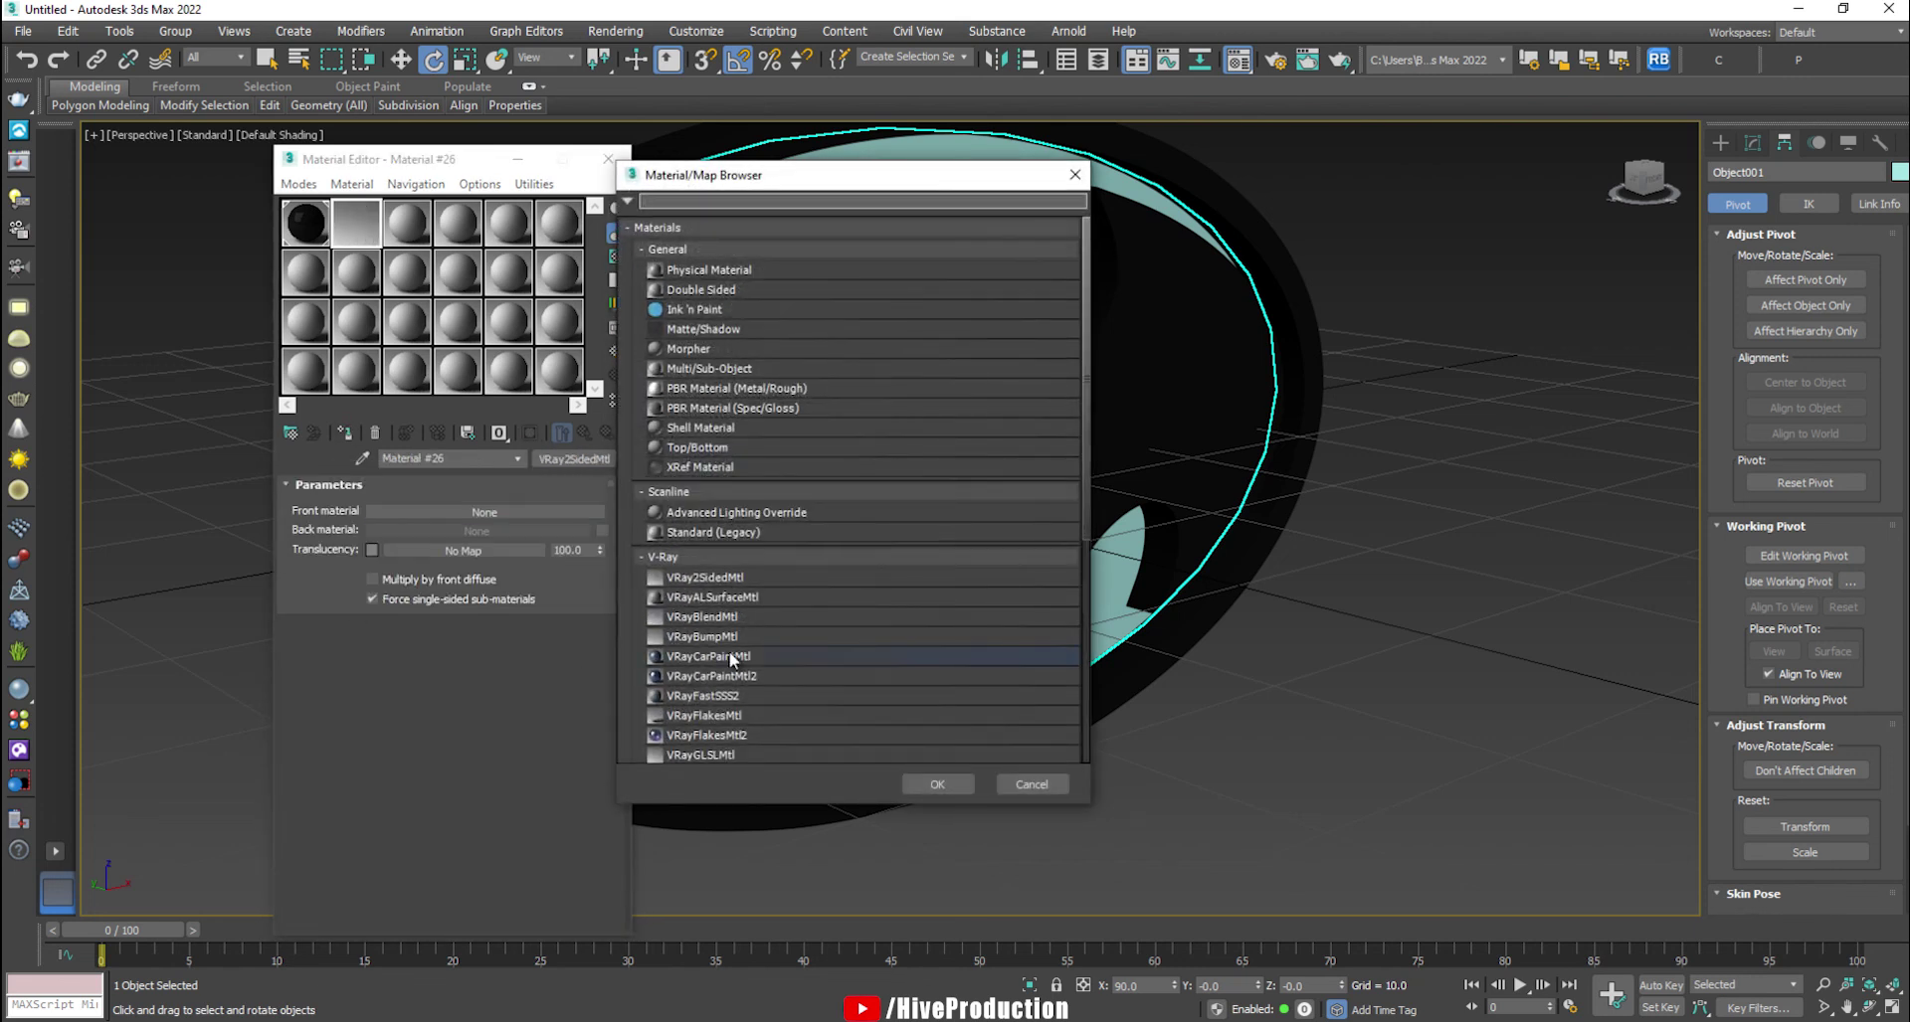
{"action": "scroll", "coordinate": [708, 678], "scroll_direction": "down", "scroll_amount": 5}
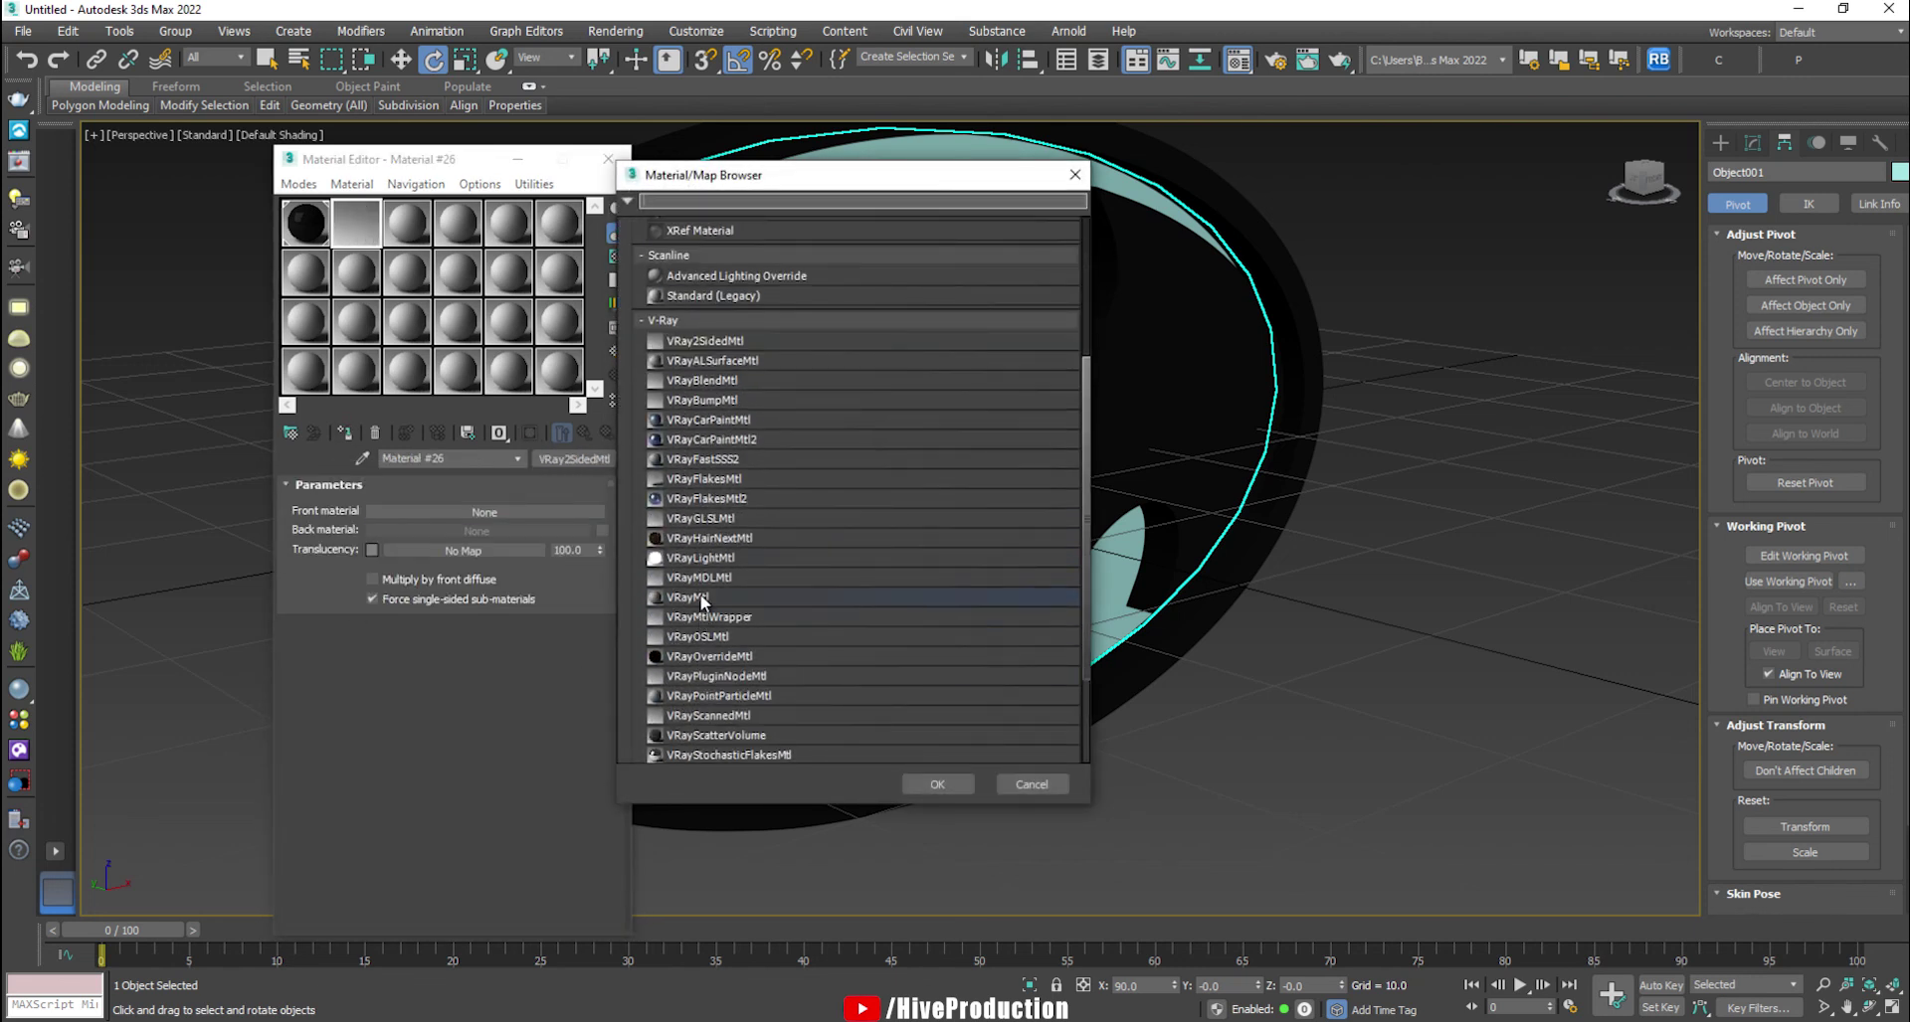
{"action": "key", "text": "Escape"}
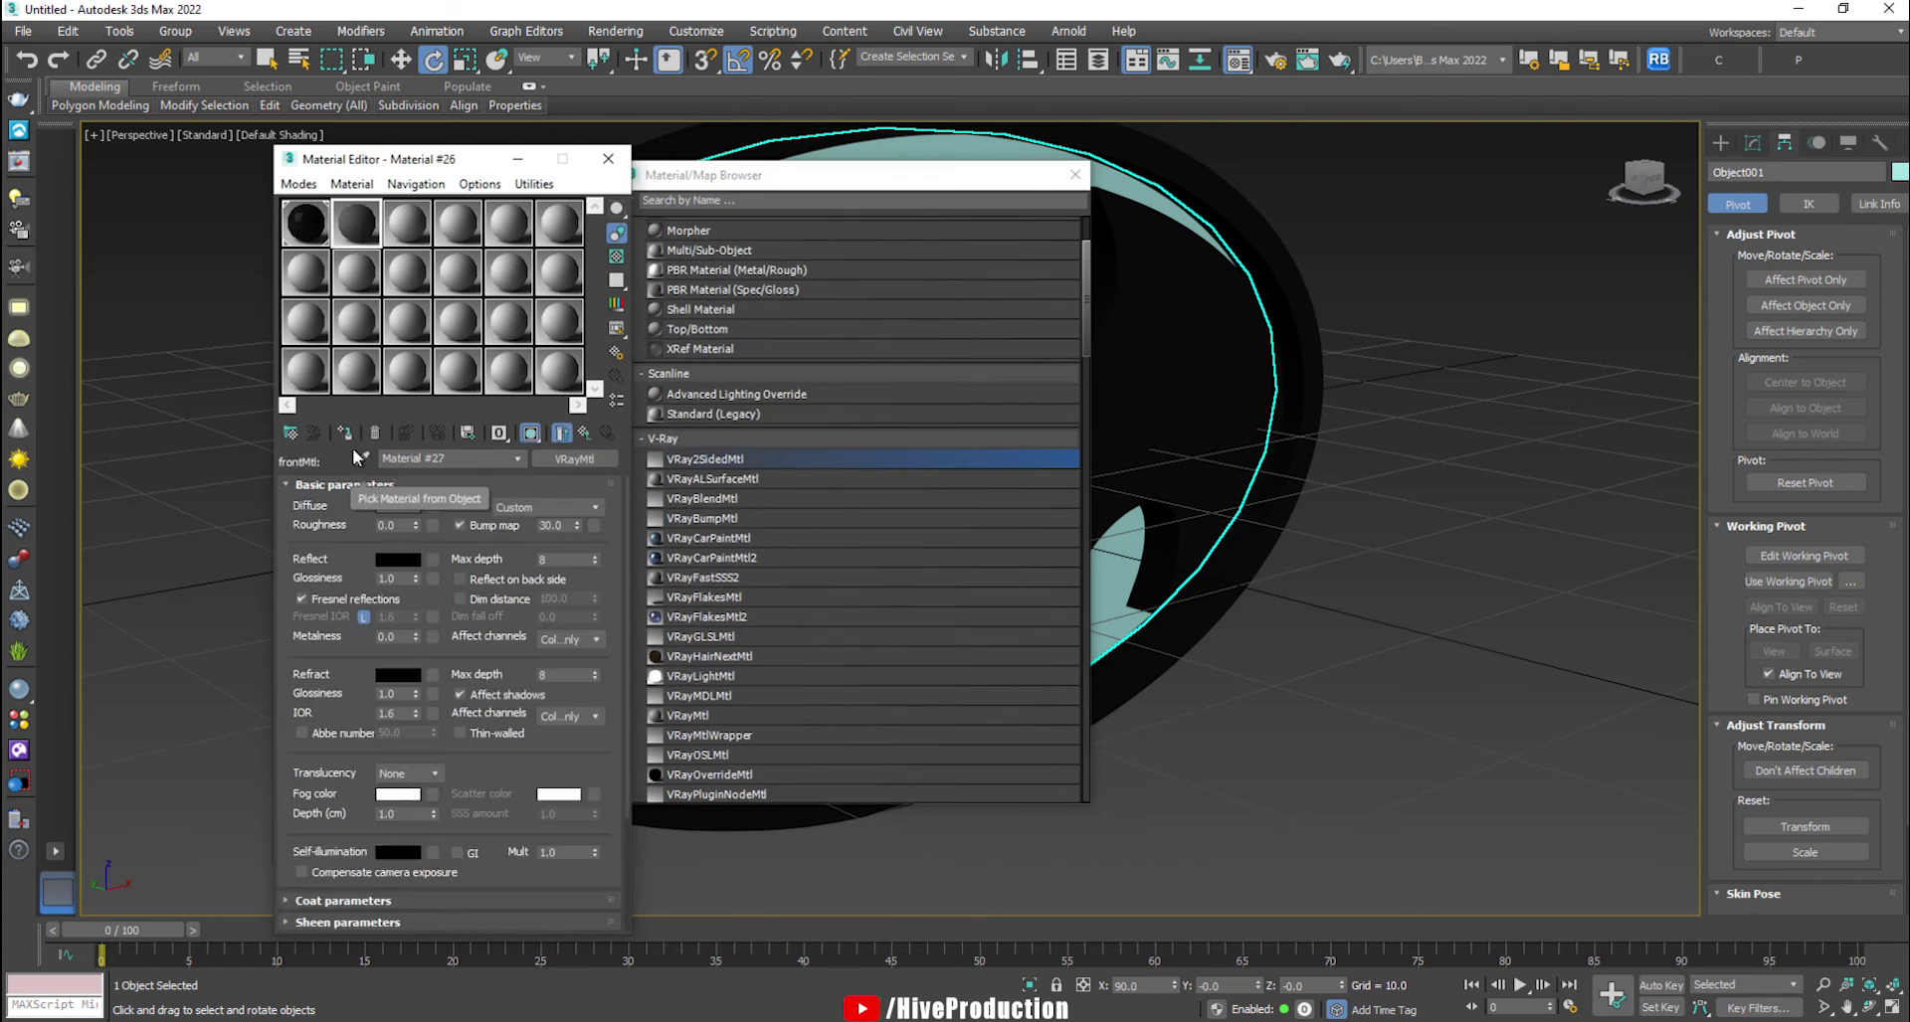
- Set the front material's diffuse color to orange, RGB 255, 179, 92, assign it to the elliptical plate, and close the material windows
{"action": "left_click", "coordinate": [397, 505]}
{"action": "left_click", "coordinate": [434, 133]}
{"action": "left_click_drag", "start_coordinate": [575, 204], "coordinate": [575, 149]}
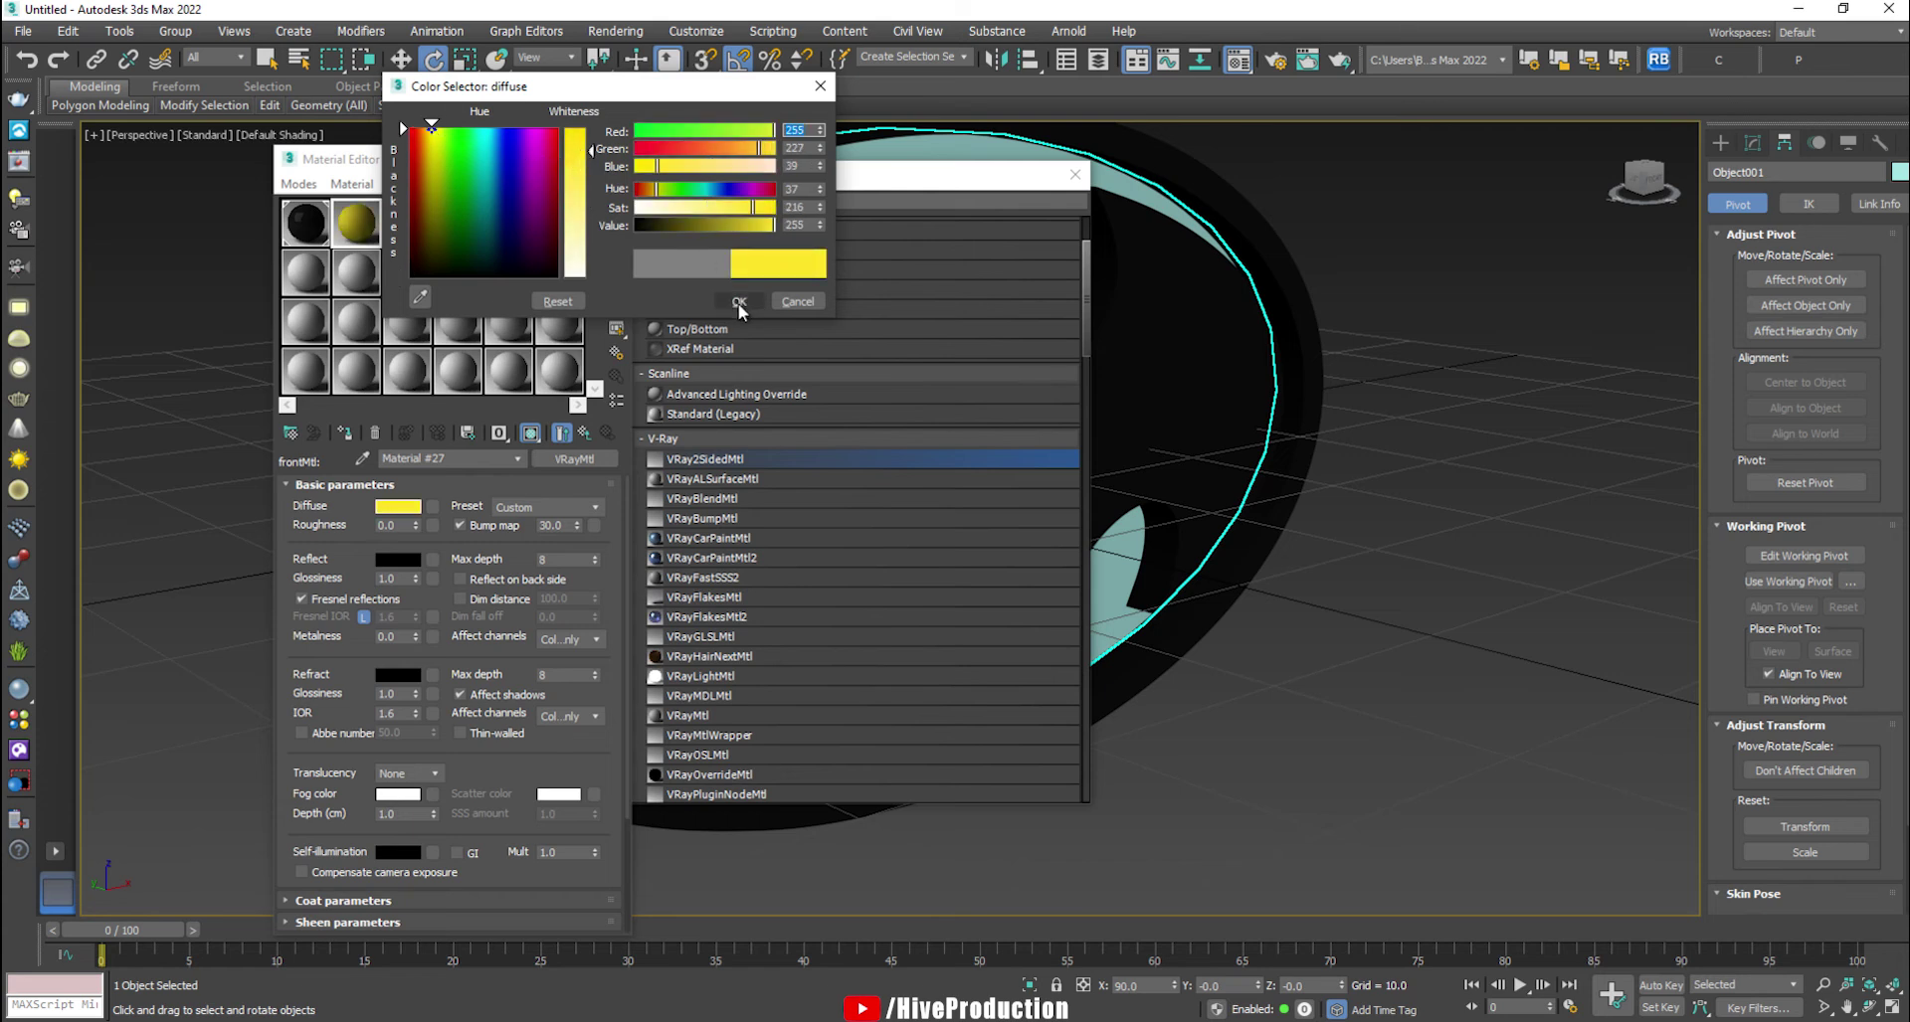
{"action": "left_click_drag", "start_coordinate": [722, 151], "coordinate": [742, 167]}
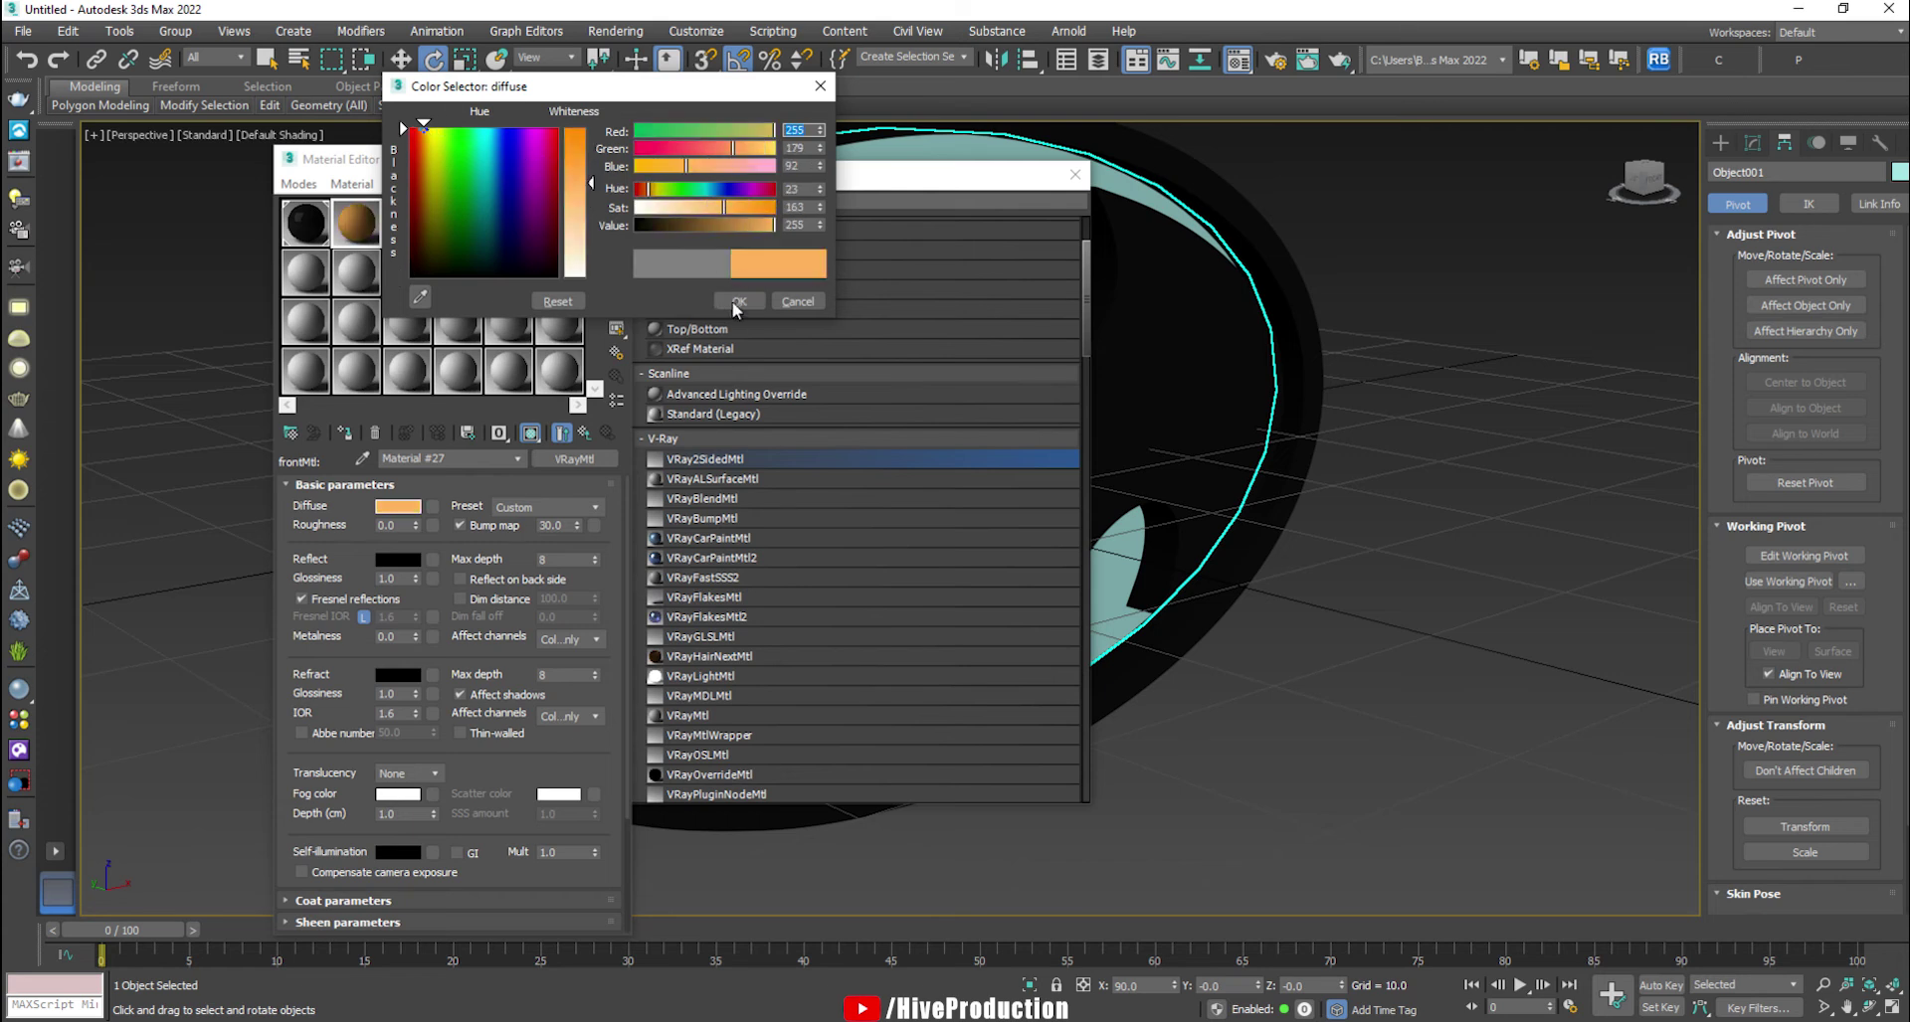
{"action": "left_click", "coordinate": [739, 301]}
{"action": "left_click", "coordinate": [345, 434]}
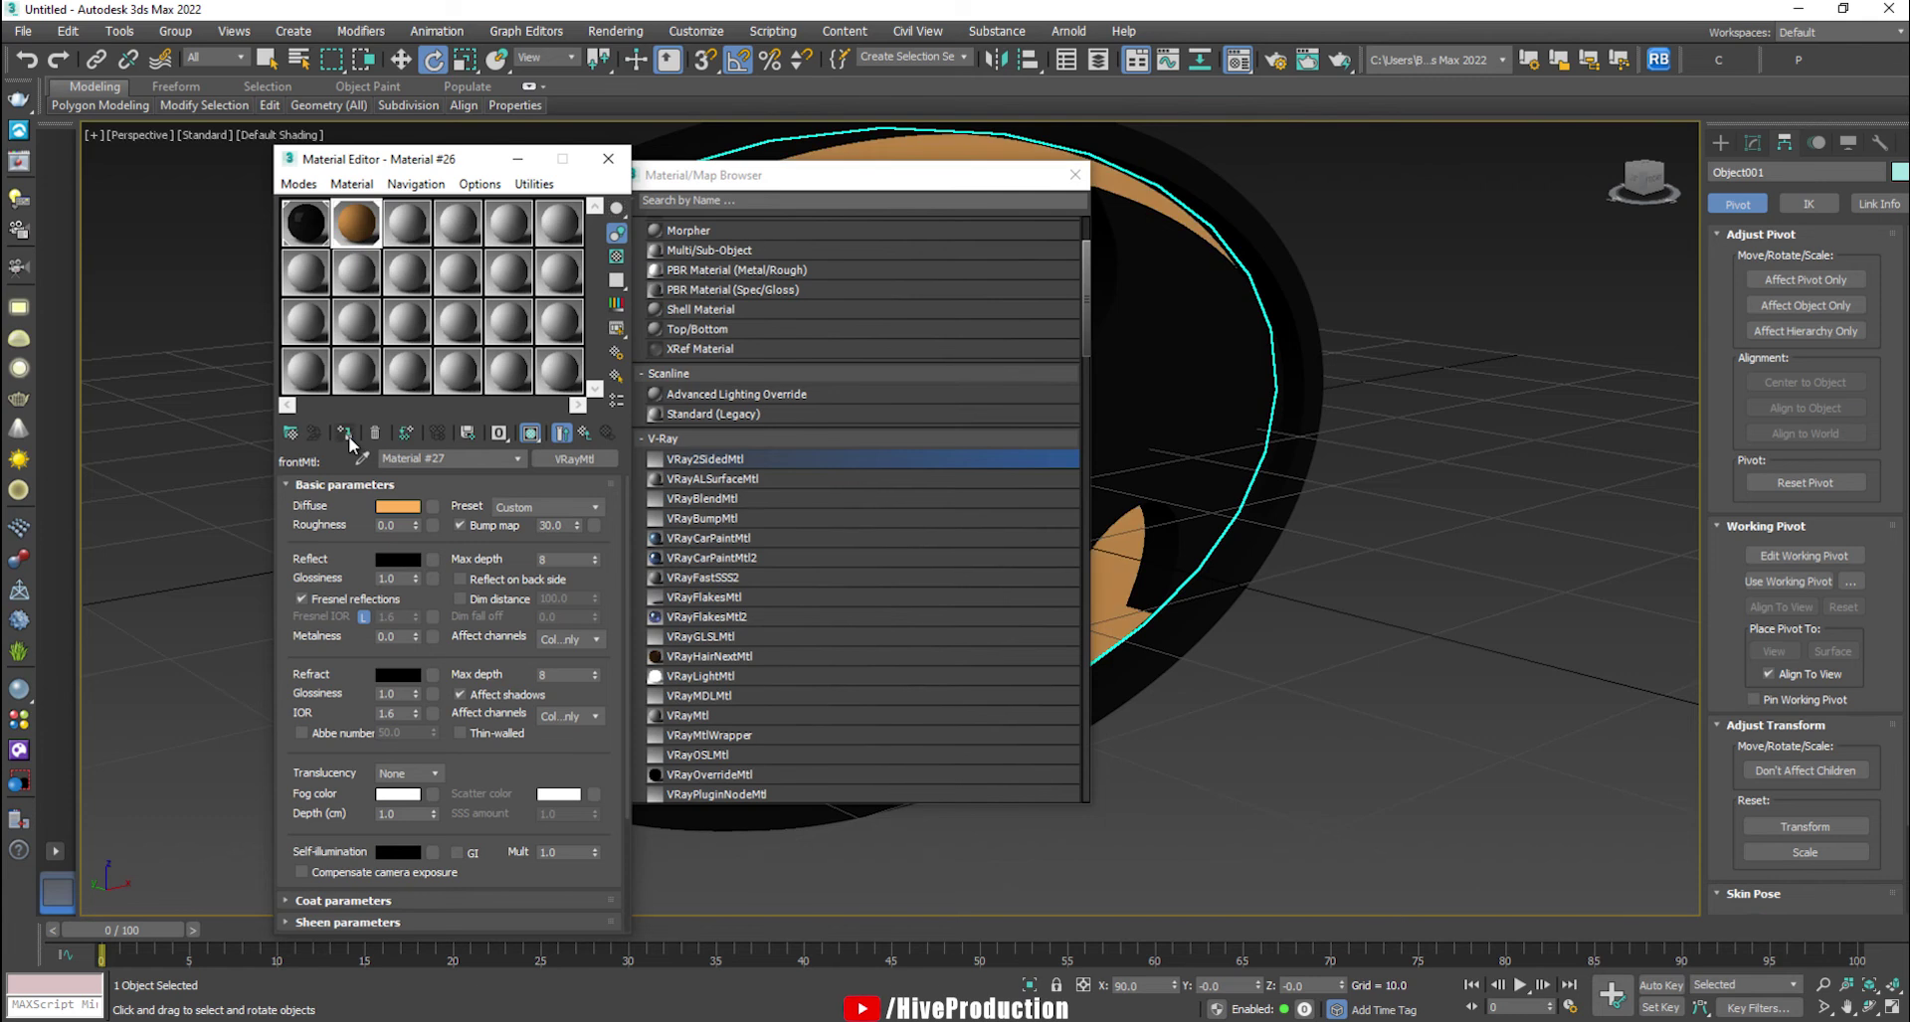
{"action": "left_click", "coordinate": [608, 159]}
{"action": "left_click", "coordinate": [1075, 175]}
- Move the bat about 0.7 units along Y relative to the plate, deselect it, and view the logo from the front
{"action": "left_click", "coordinate": [1258, 724]}
{"action": "middle_click_drag", "start_coordinate": [1258, 724], "coordinate": [1091, 529], "text": "alt"}
{"action": "left_click", "coordinate": [1095, 525]}
{"action": "key", "text": "w"}
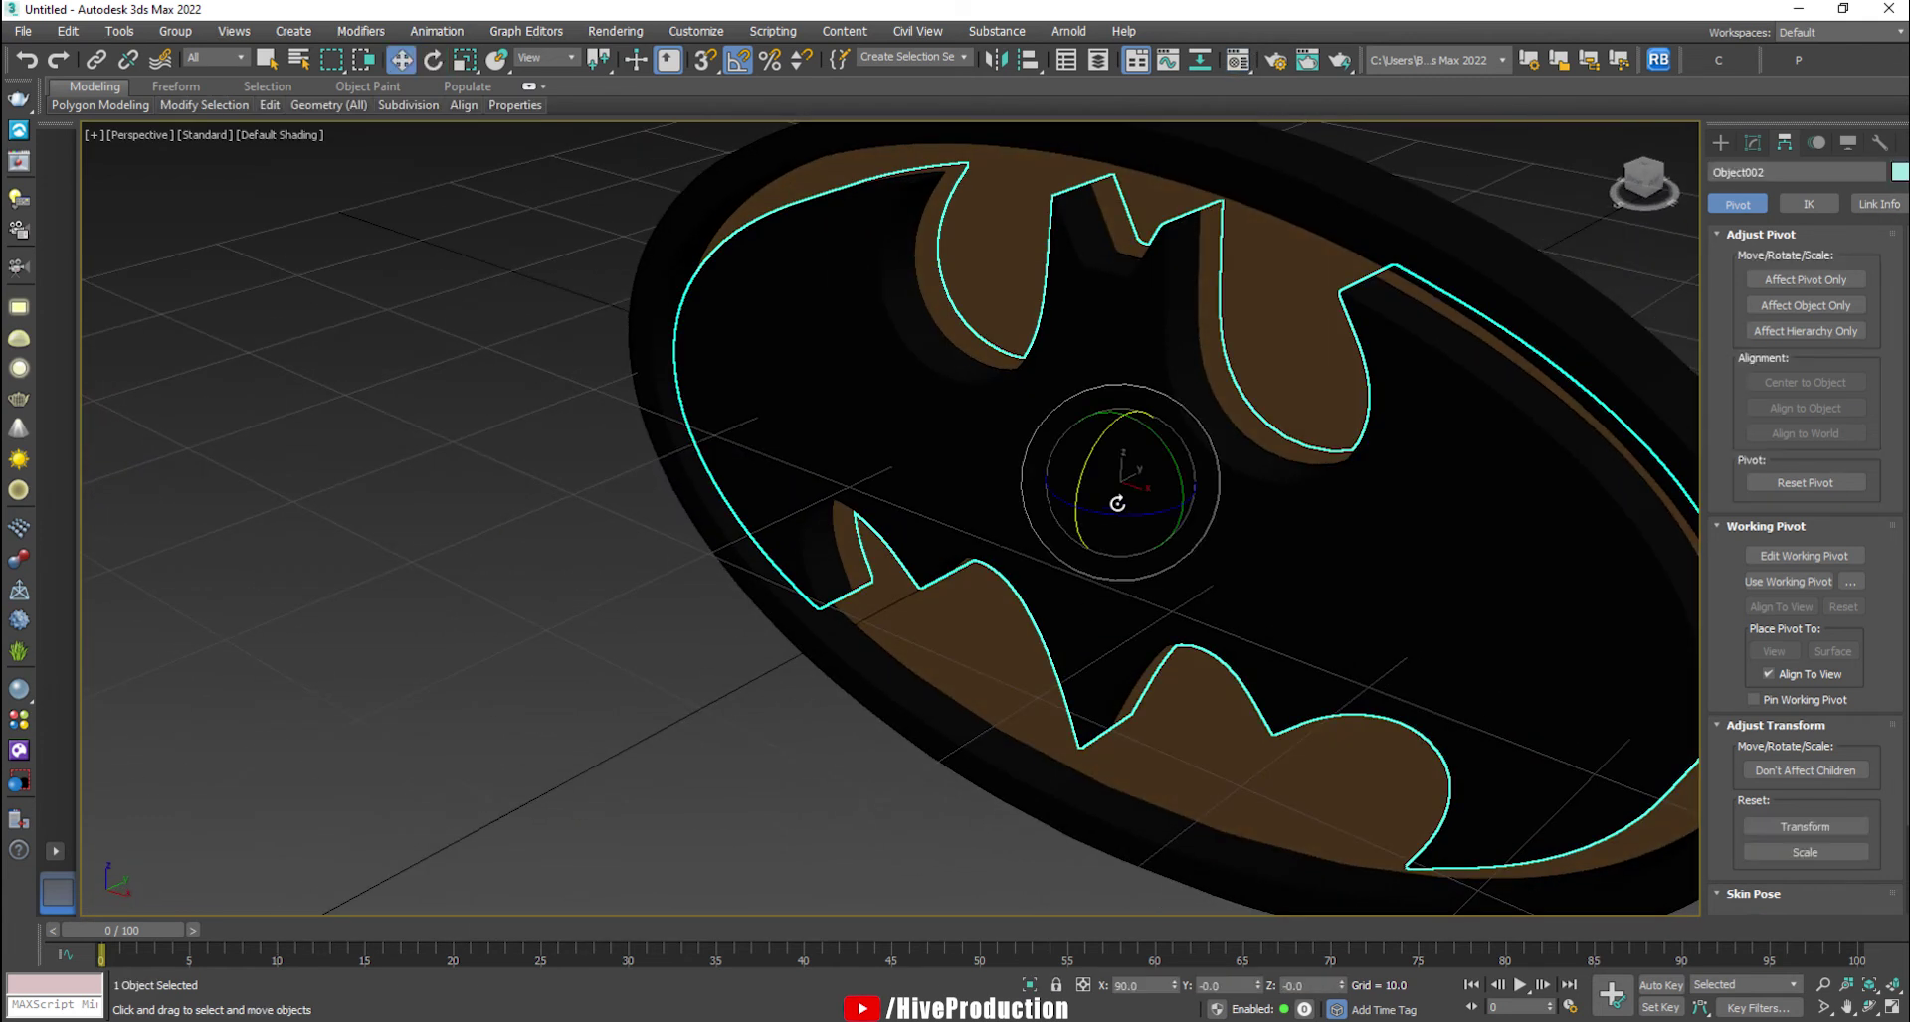
{"action": "left_click_drag", "start_coordinate": [1162, 459], "coordinate": [1170, 458]}
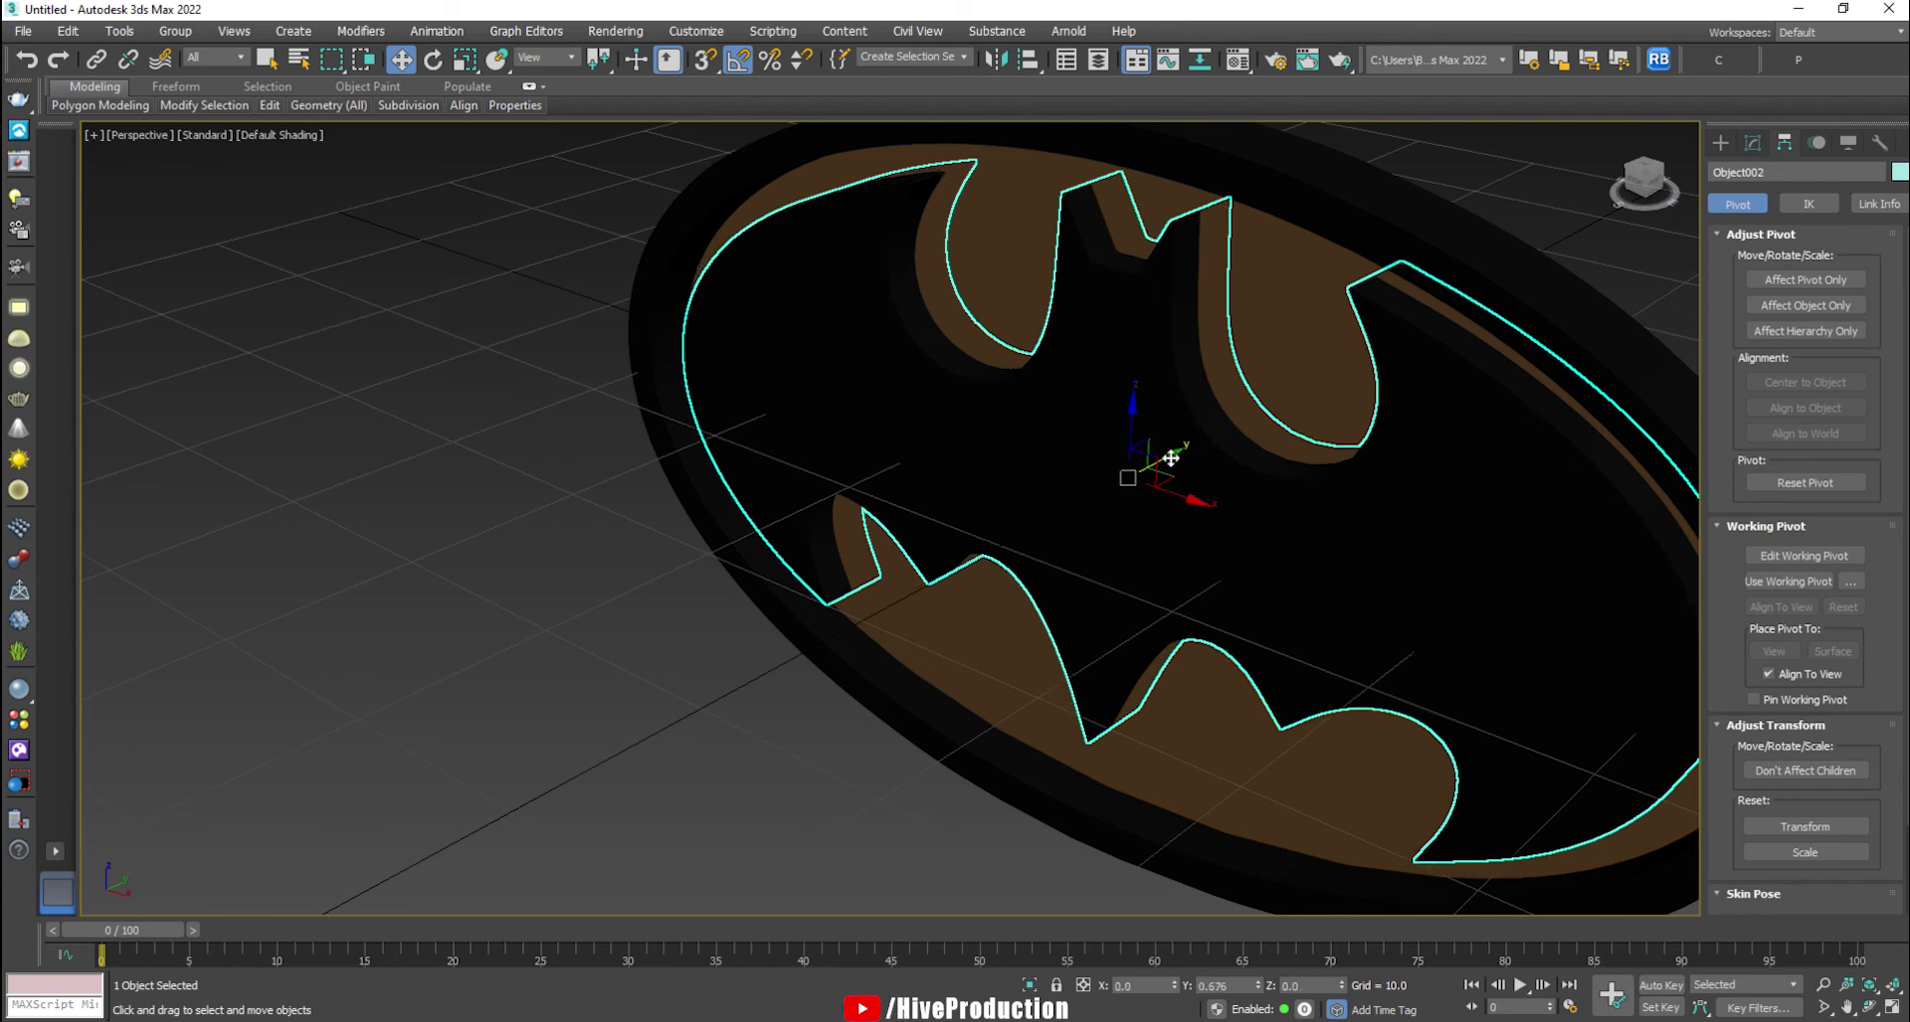
{"action": "left_click", "coordinate": [667, 639]}
{"action": "middle_click_drag", "start_coordinate": [1142, 562], "coordinate": [1232, 522], "text": "alt"}
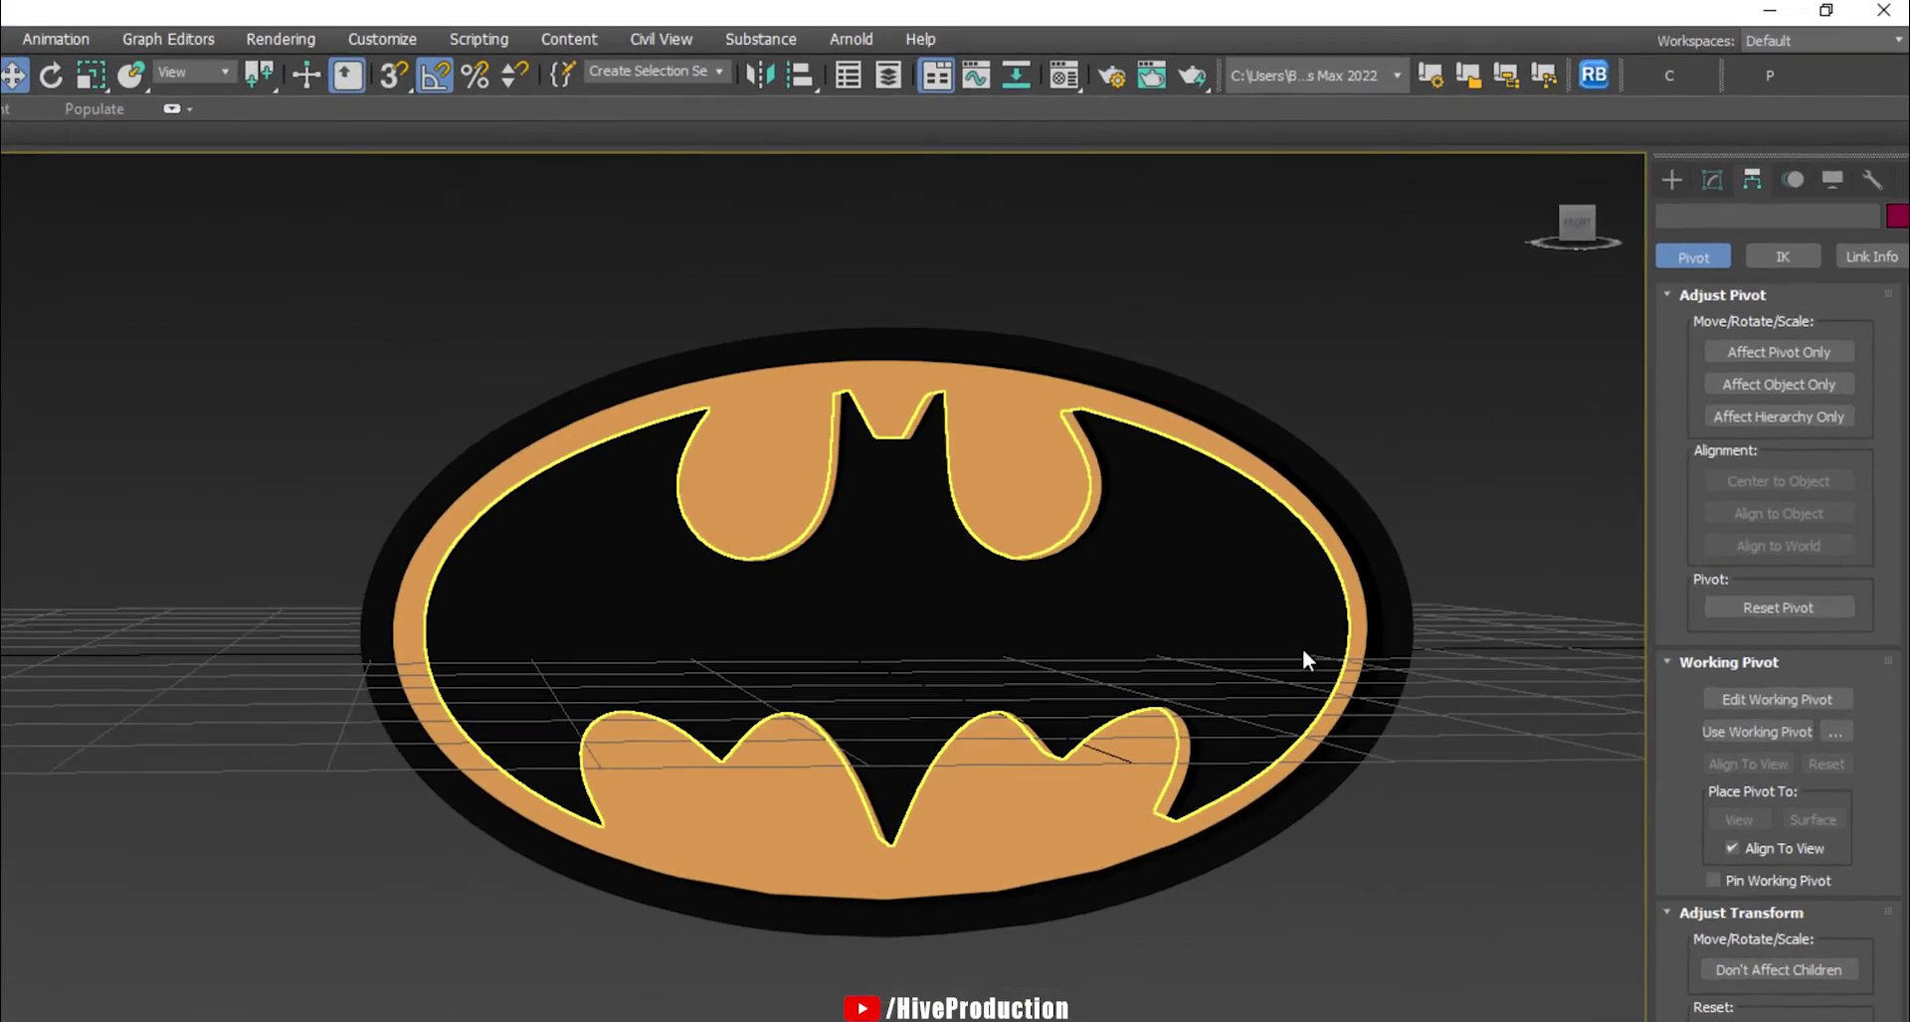
- Create a disc-type VRayLight with a radius of about 20.7 over the logo in the Front view
{"action": "left_click", "coordinate": [1679, 174]}
{"action": "left_click", "coordinate": [1741, 213]}
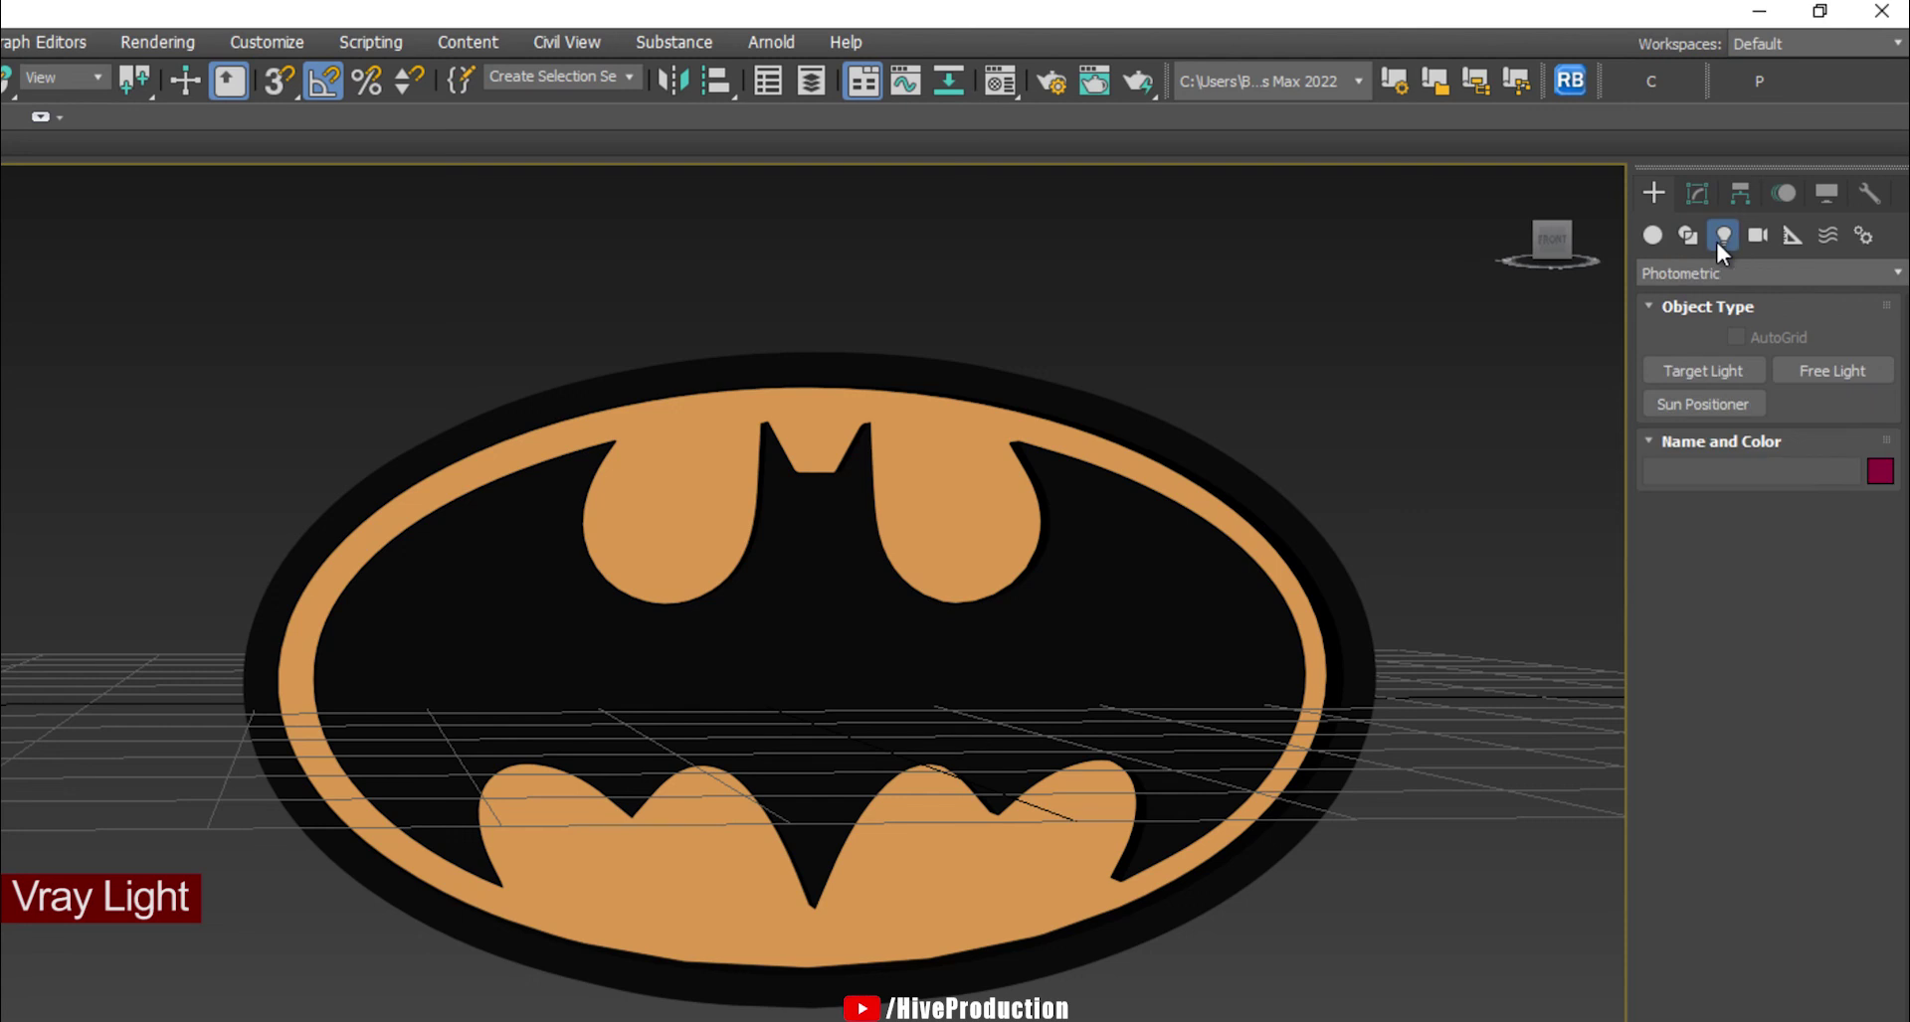
{"action": "left_click", "coordinate": [1699, 273]}
{"action": "left_click", "coordinate": [1675, 344]}
{"action": "left_click", "coordinate": [1680, 370]}
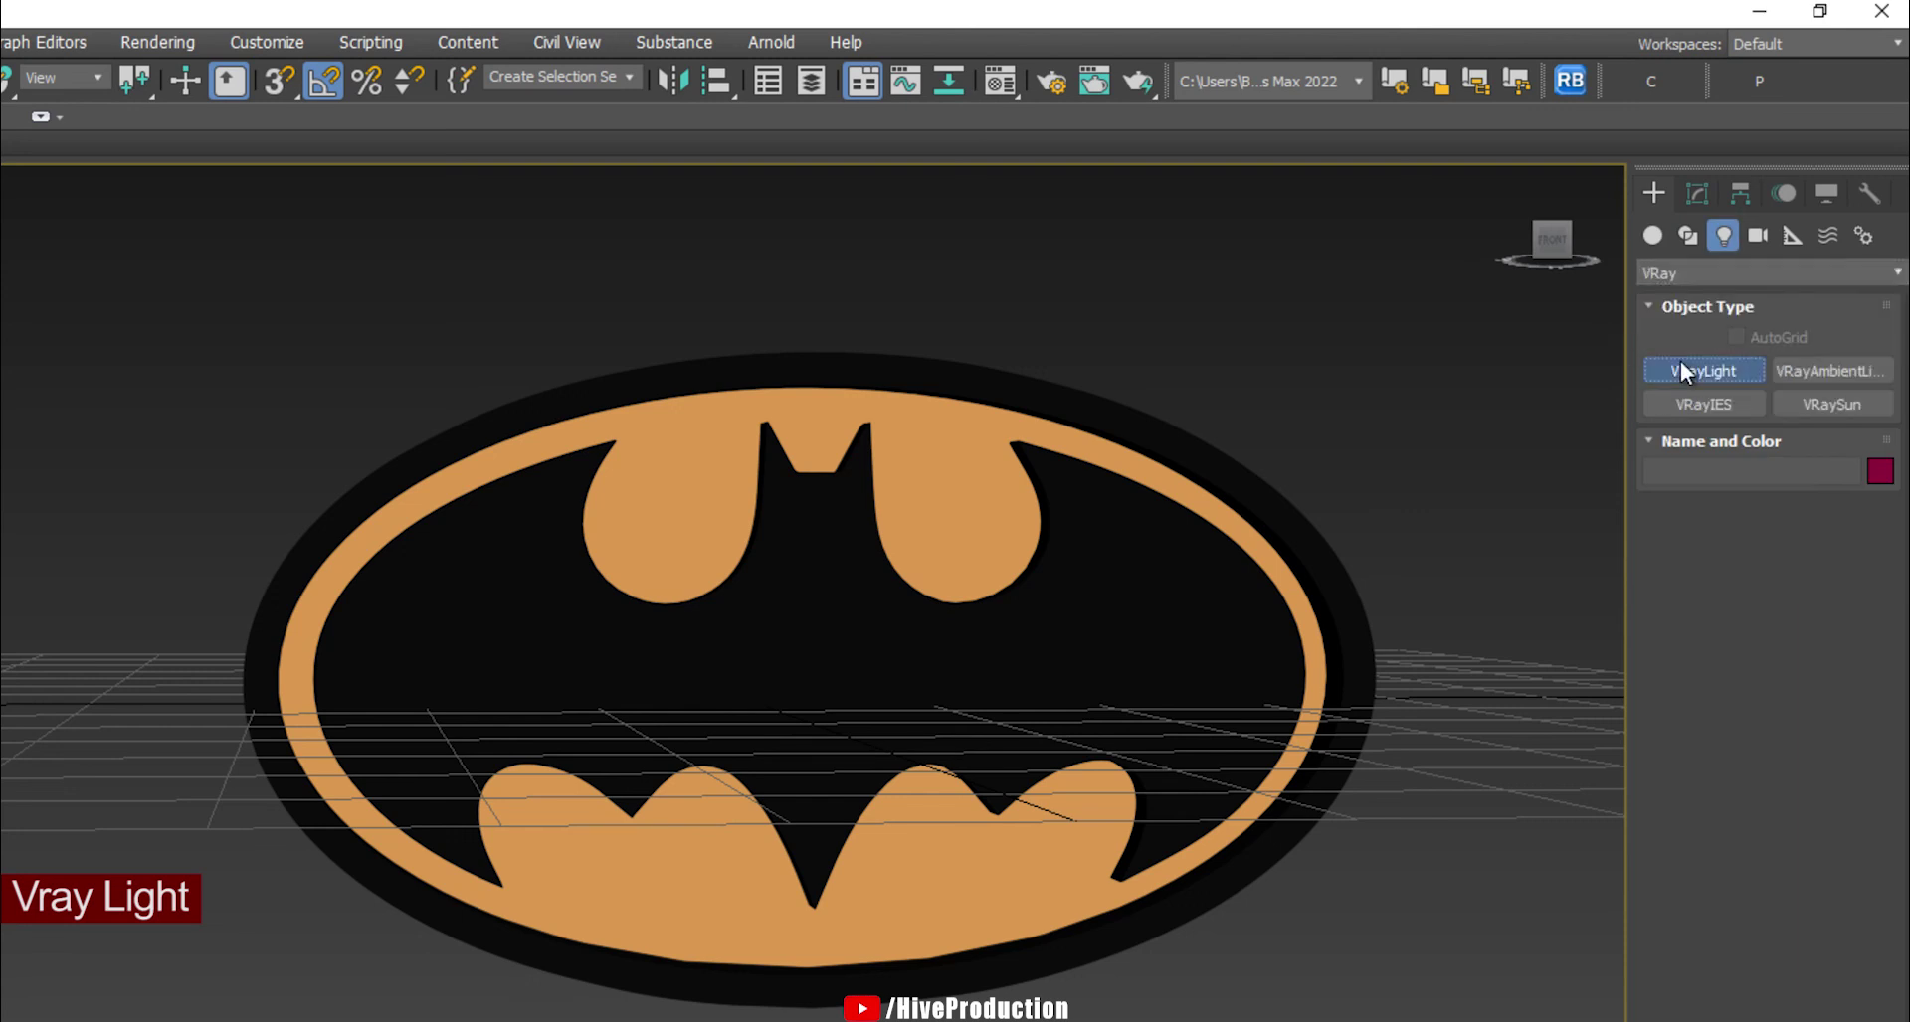
{"action": "key", "text": "alt+w"}
{"action": "scroll", "coordinate": [1087, 469], "scroll_direction": "up", "scroll_amount": 3}
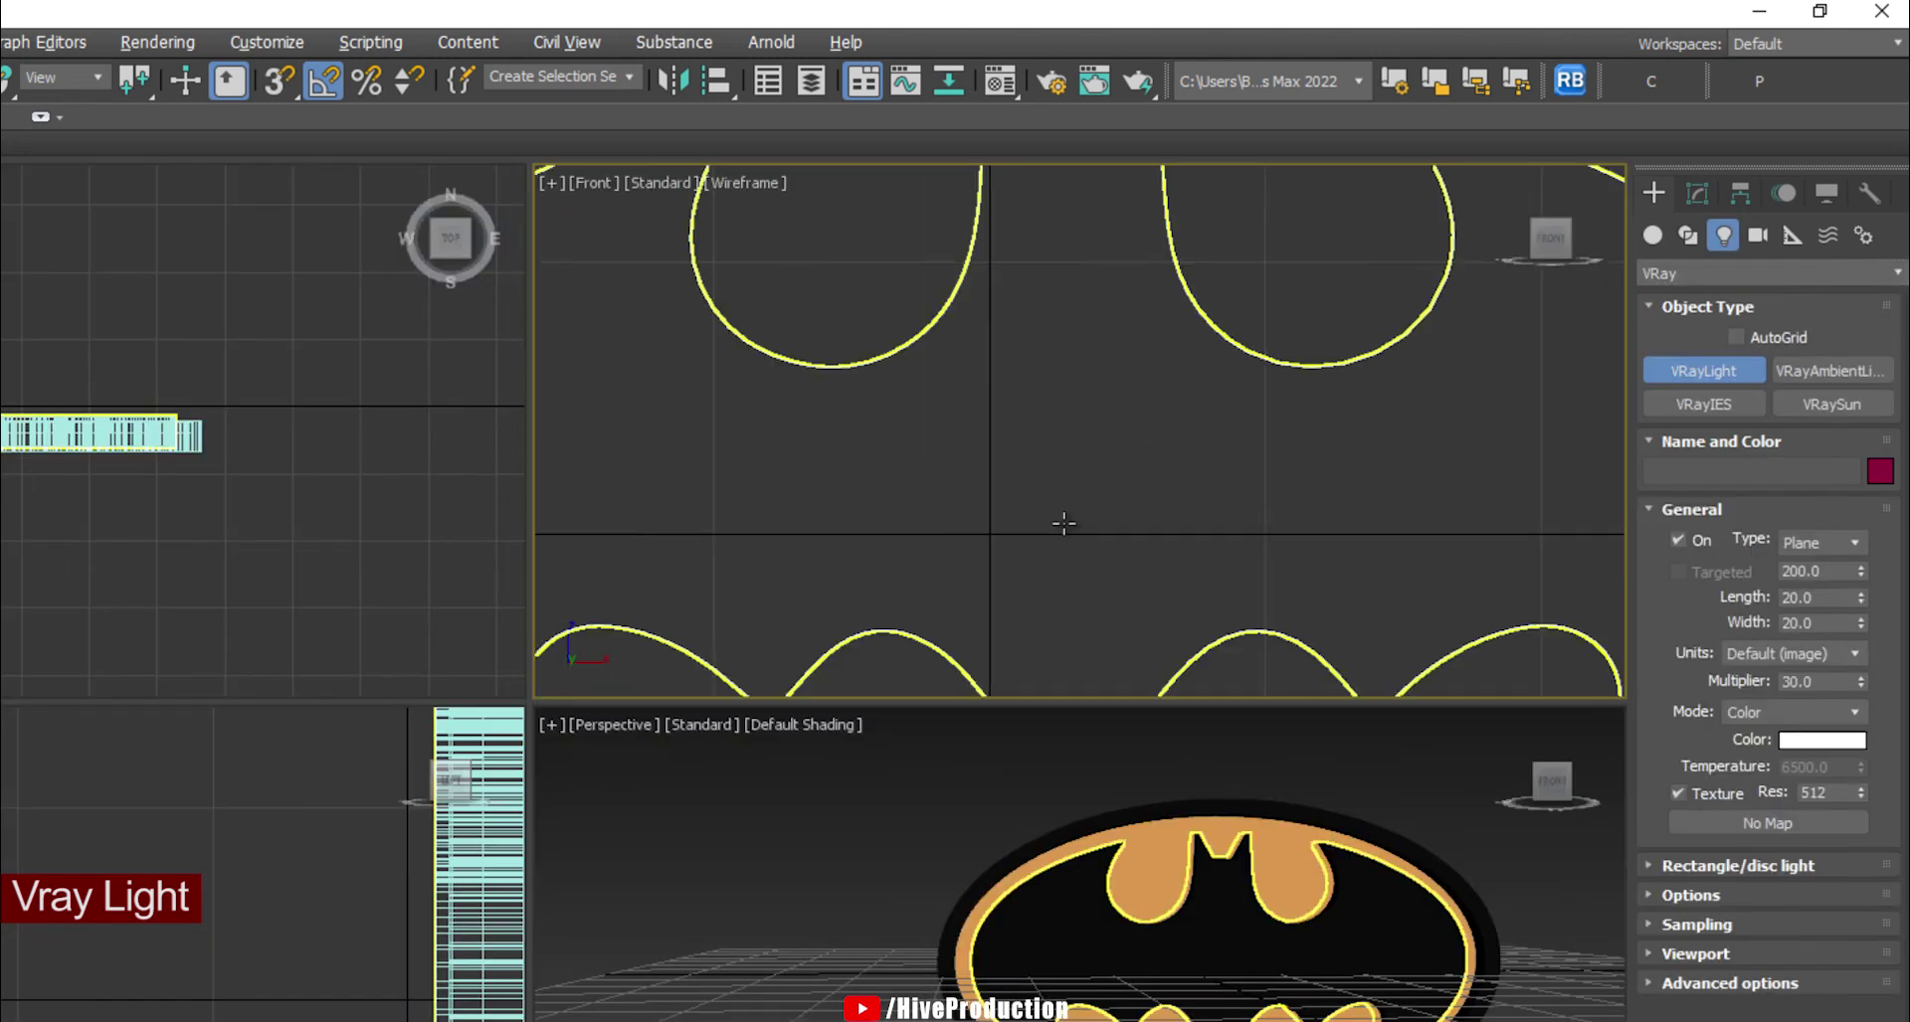
{"action": "scroll", "coordinate": [1063, 524], "scroll_direction": "down", "scroll_amount": 4}
{"action": "middle_click_drag", "start_coordinate": [1111, 502], "coordinate": [1108, 431]}
{"action": "left_click", "coordinate": [1820, 545]}
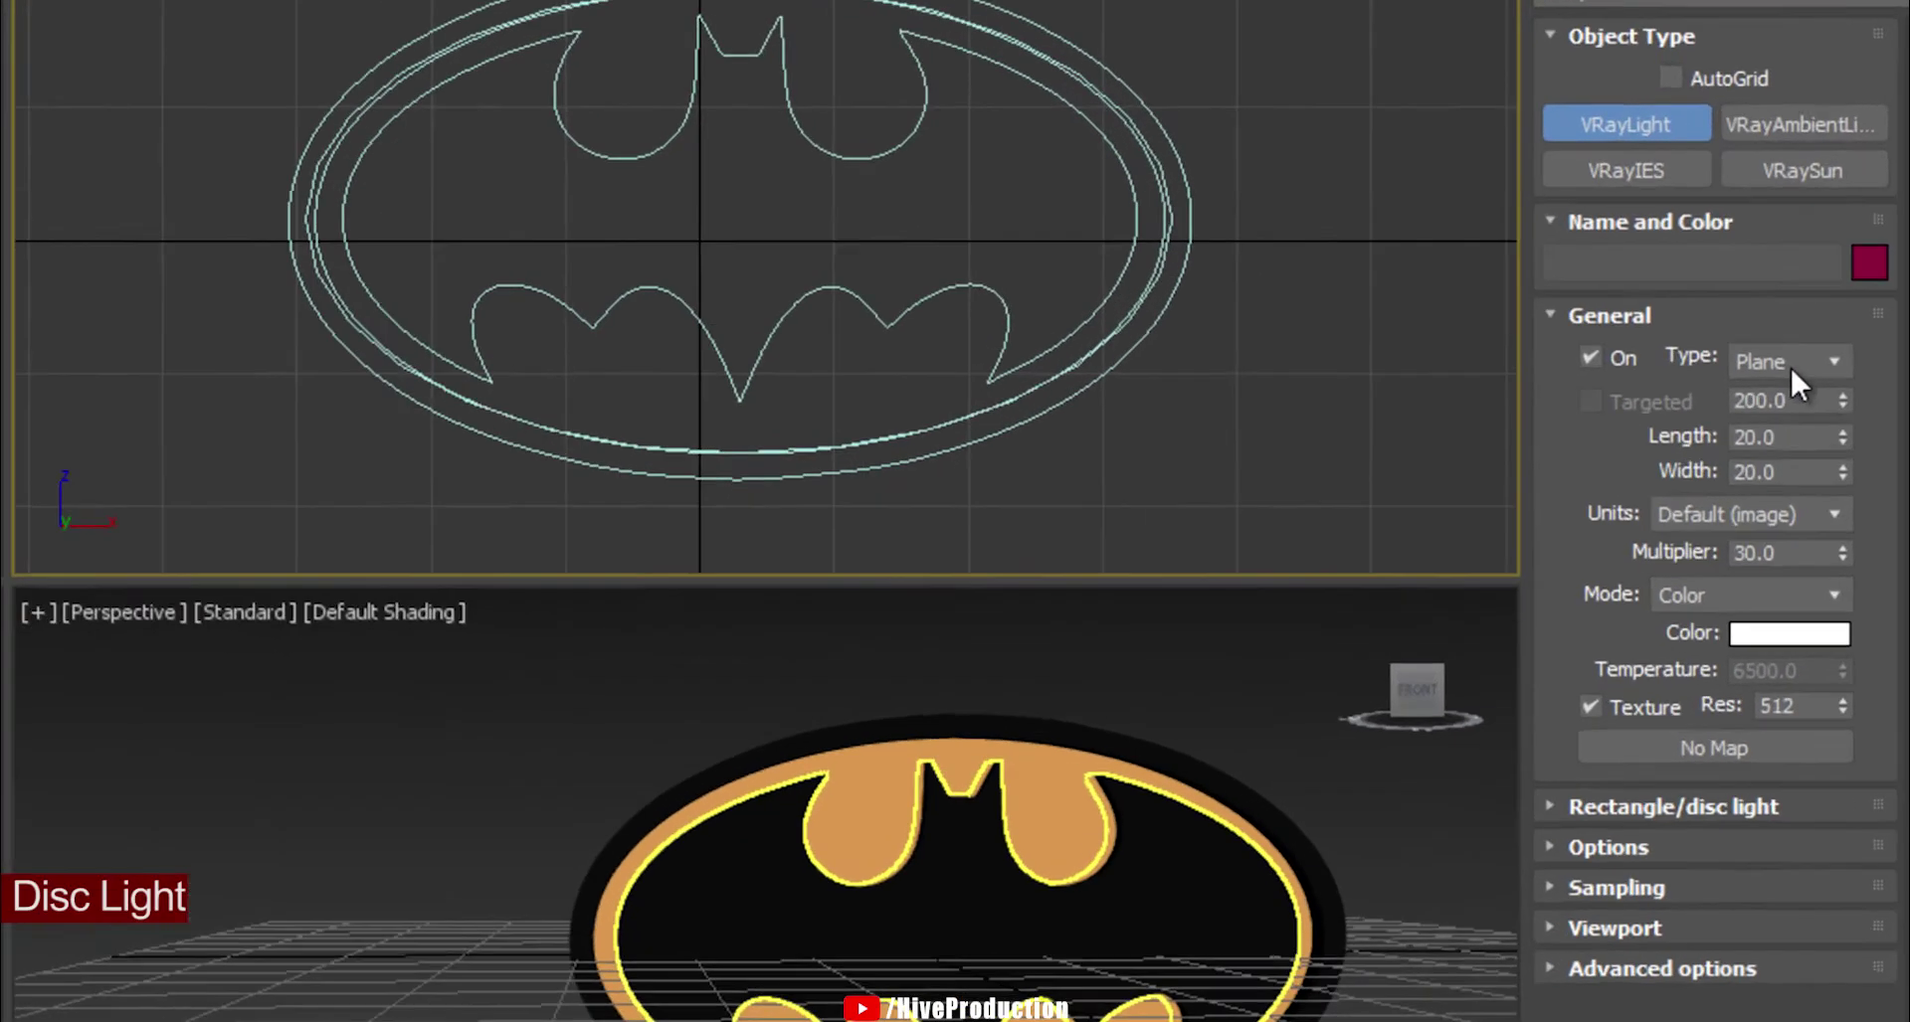
{"action": "left_click", "coordinate": [1761, 403]}
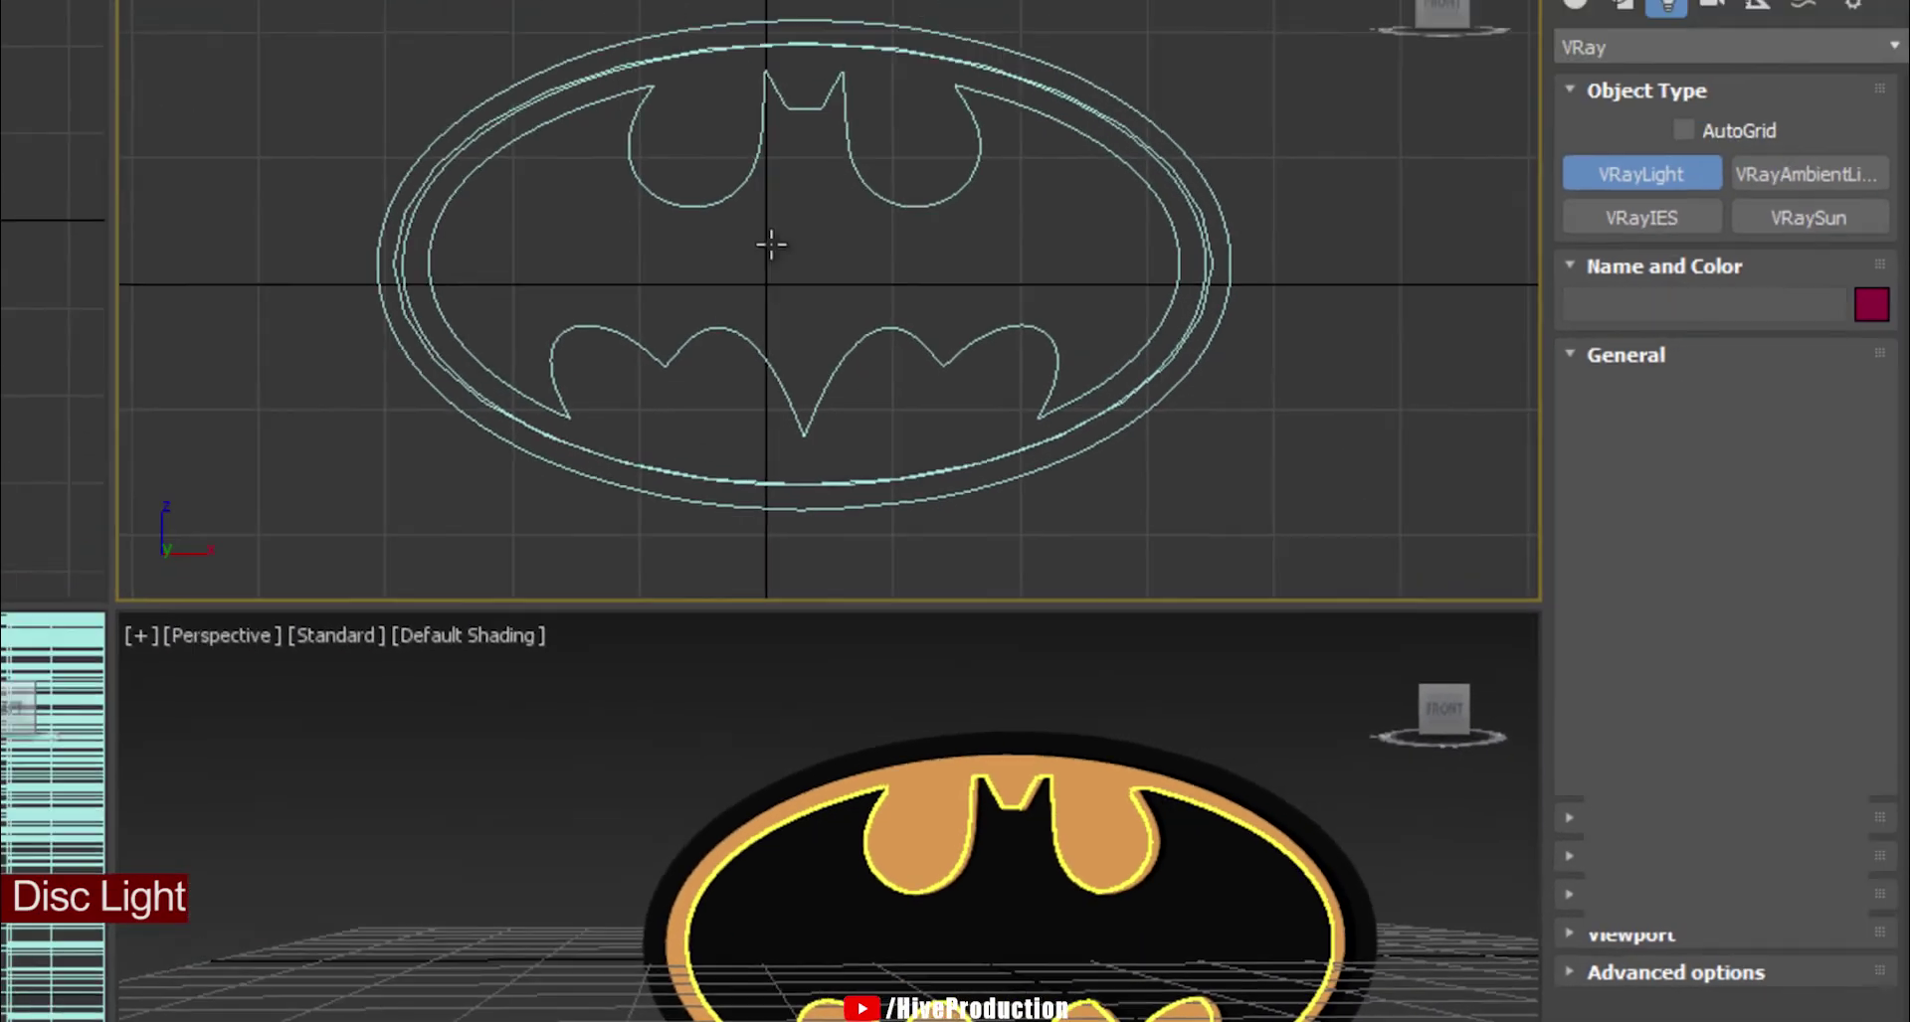
{"action": "left_click", "coordinate": [767, 239]}
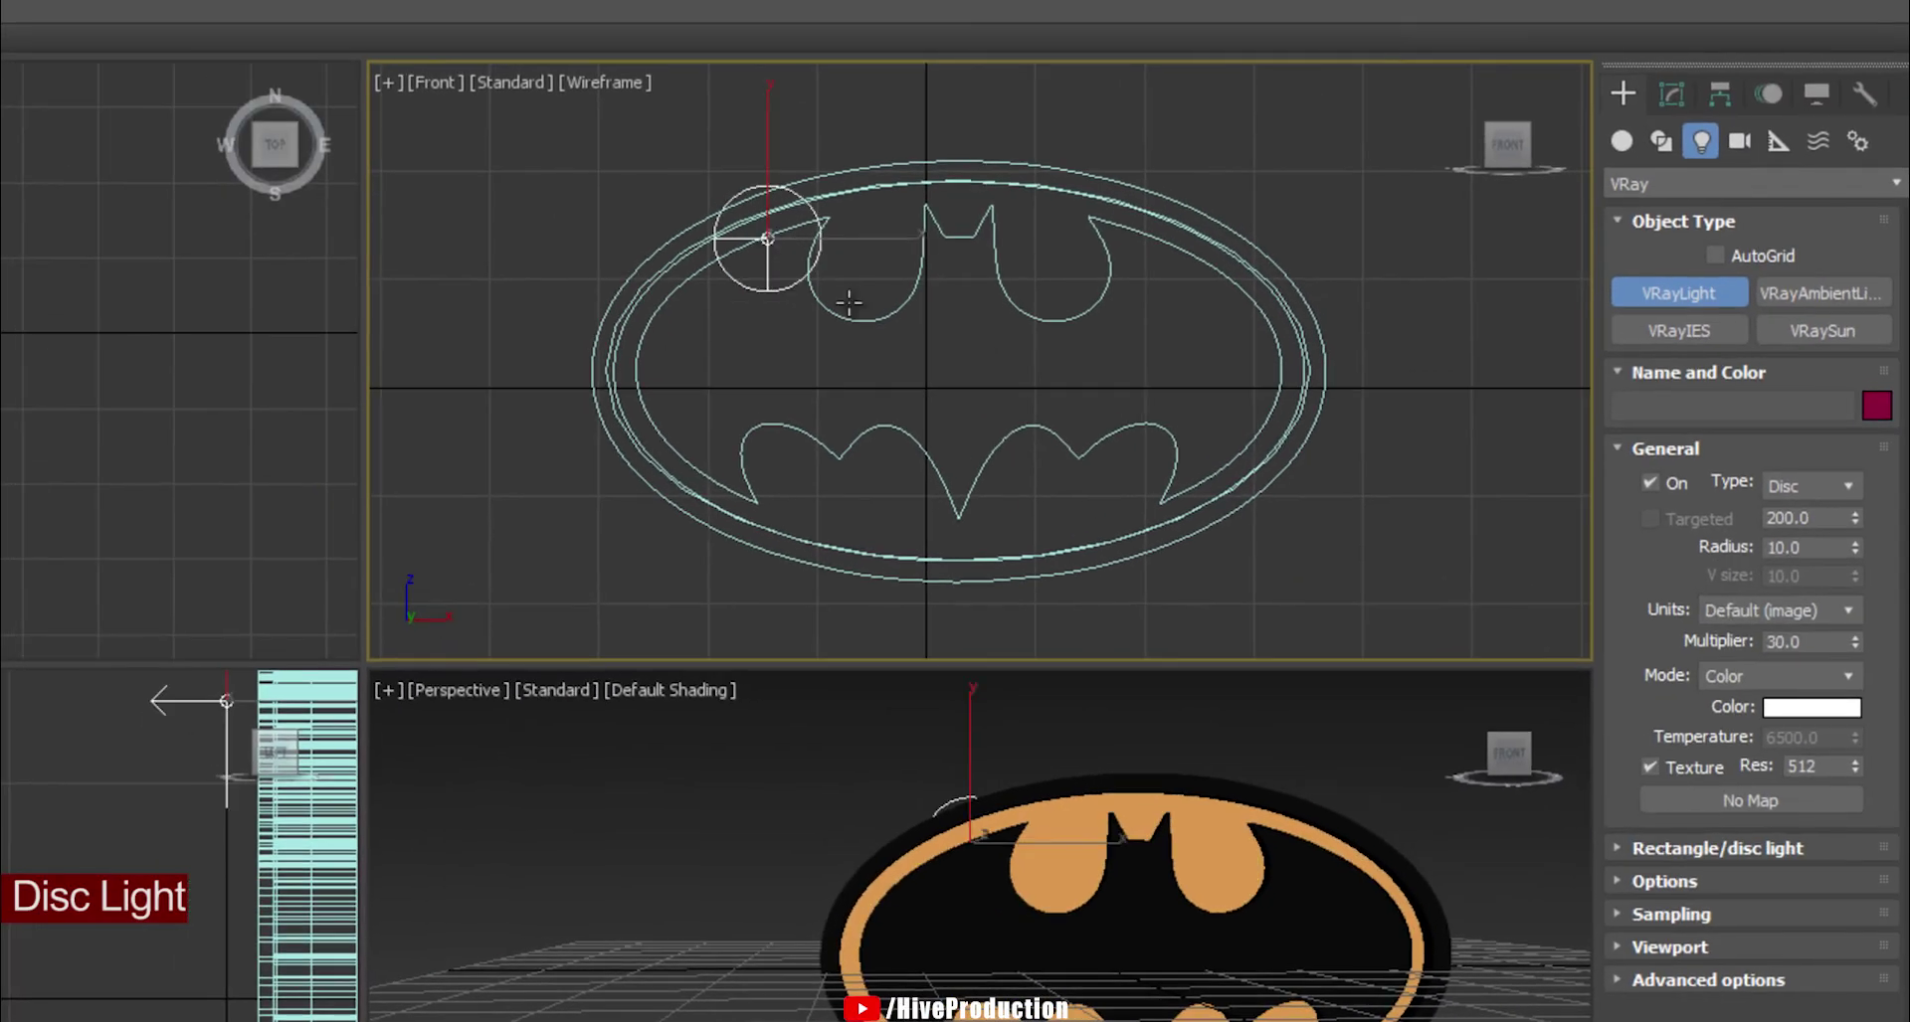
{"action": "left_click_drag", "start_coordinate": [848, 302], "coordinate": [955, 388]}
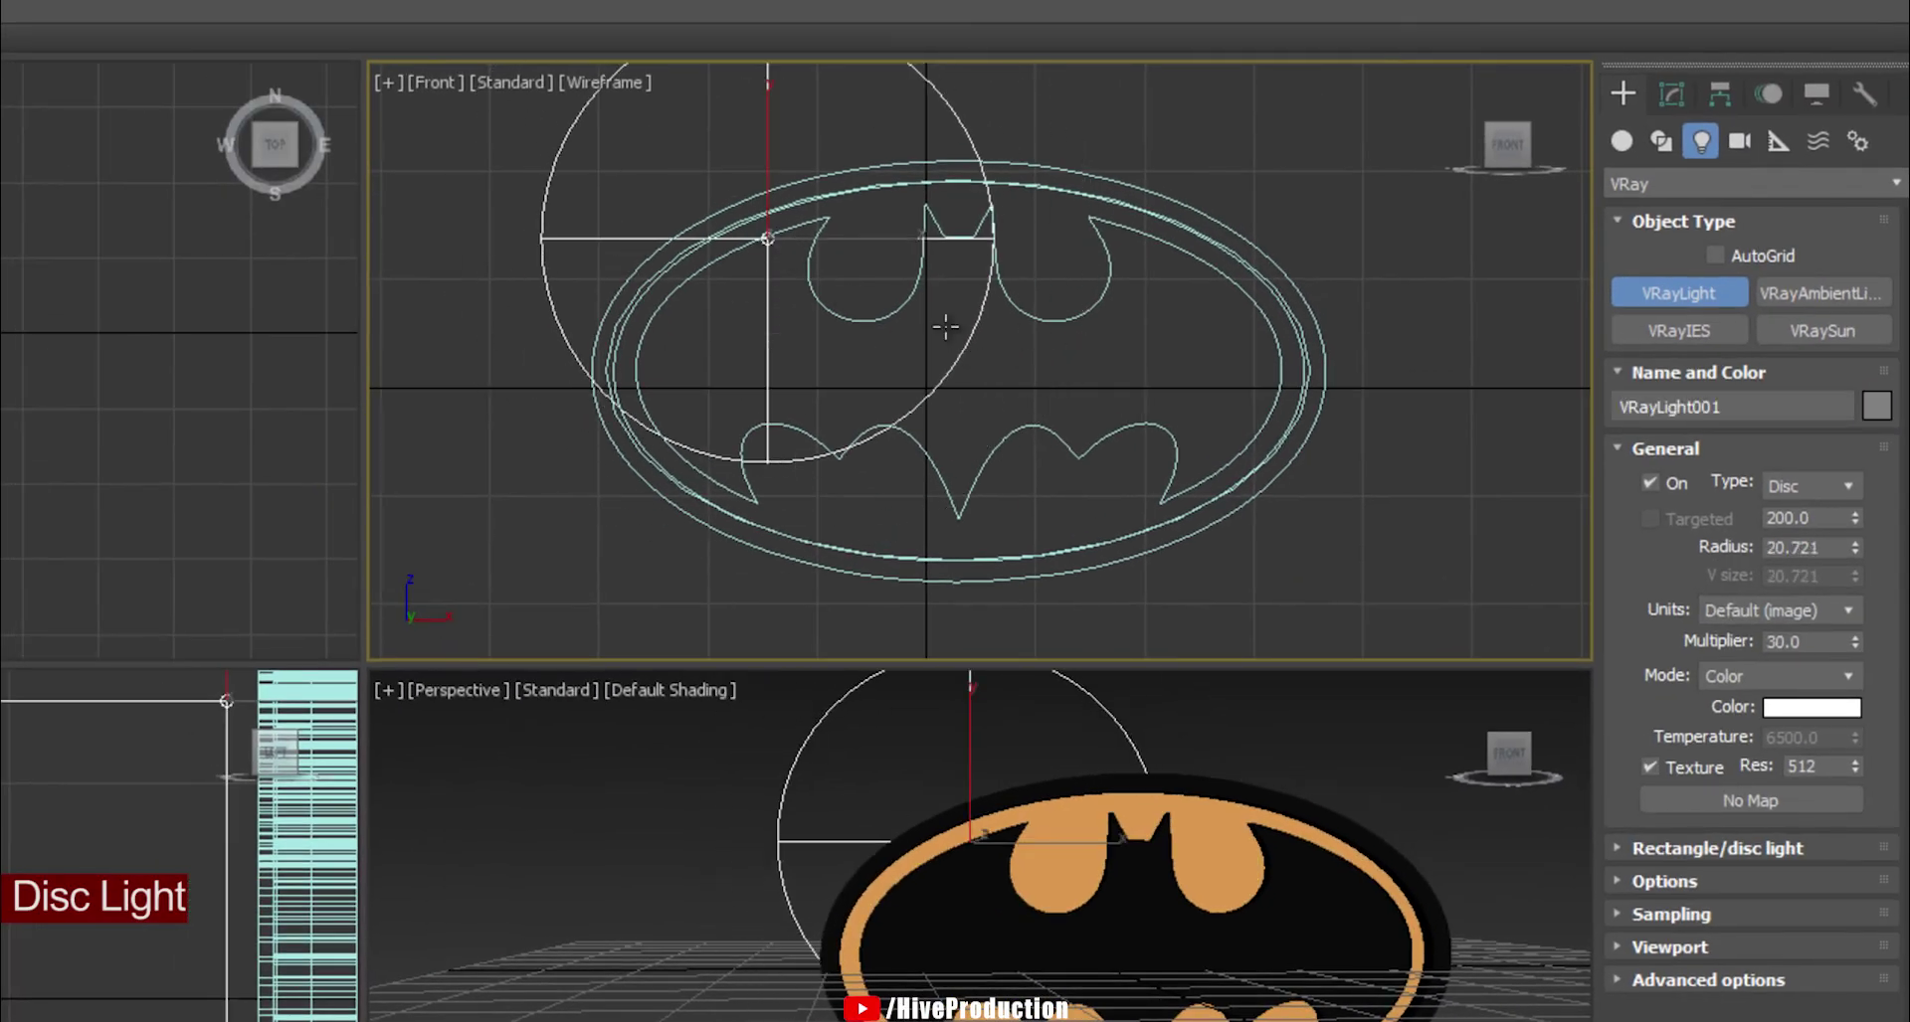
- Center the disc light on the logo and scale it into an ellipse that fits the plate's outline
{"action": "right_click", "coordinate": [810, 196]}
{"action": "left_click_drag", "start_coordinate": [810, 196], "coordinate": [1004, 312]}
{"action": "key", "text": "e"}
{"action": "left_click_drag", "start_coordinate": [959, 243], "coordinate": [963, 285]}
{"action": "key", "text": "w"}
{"action": "key", "text": "r"}
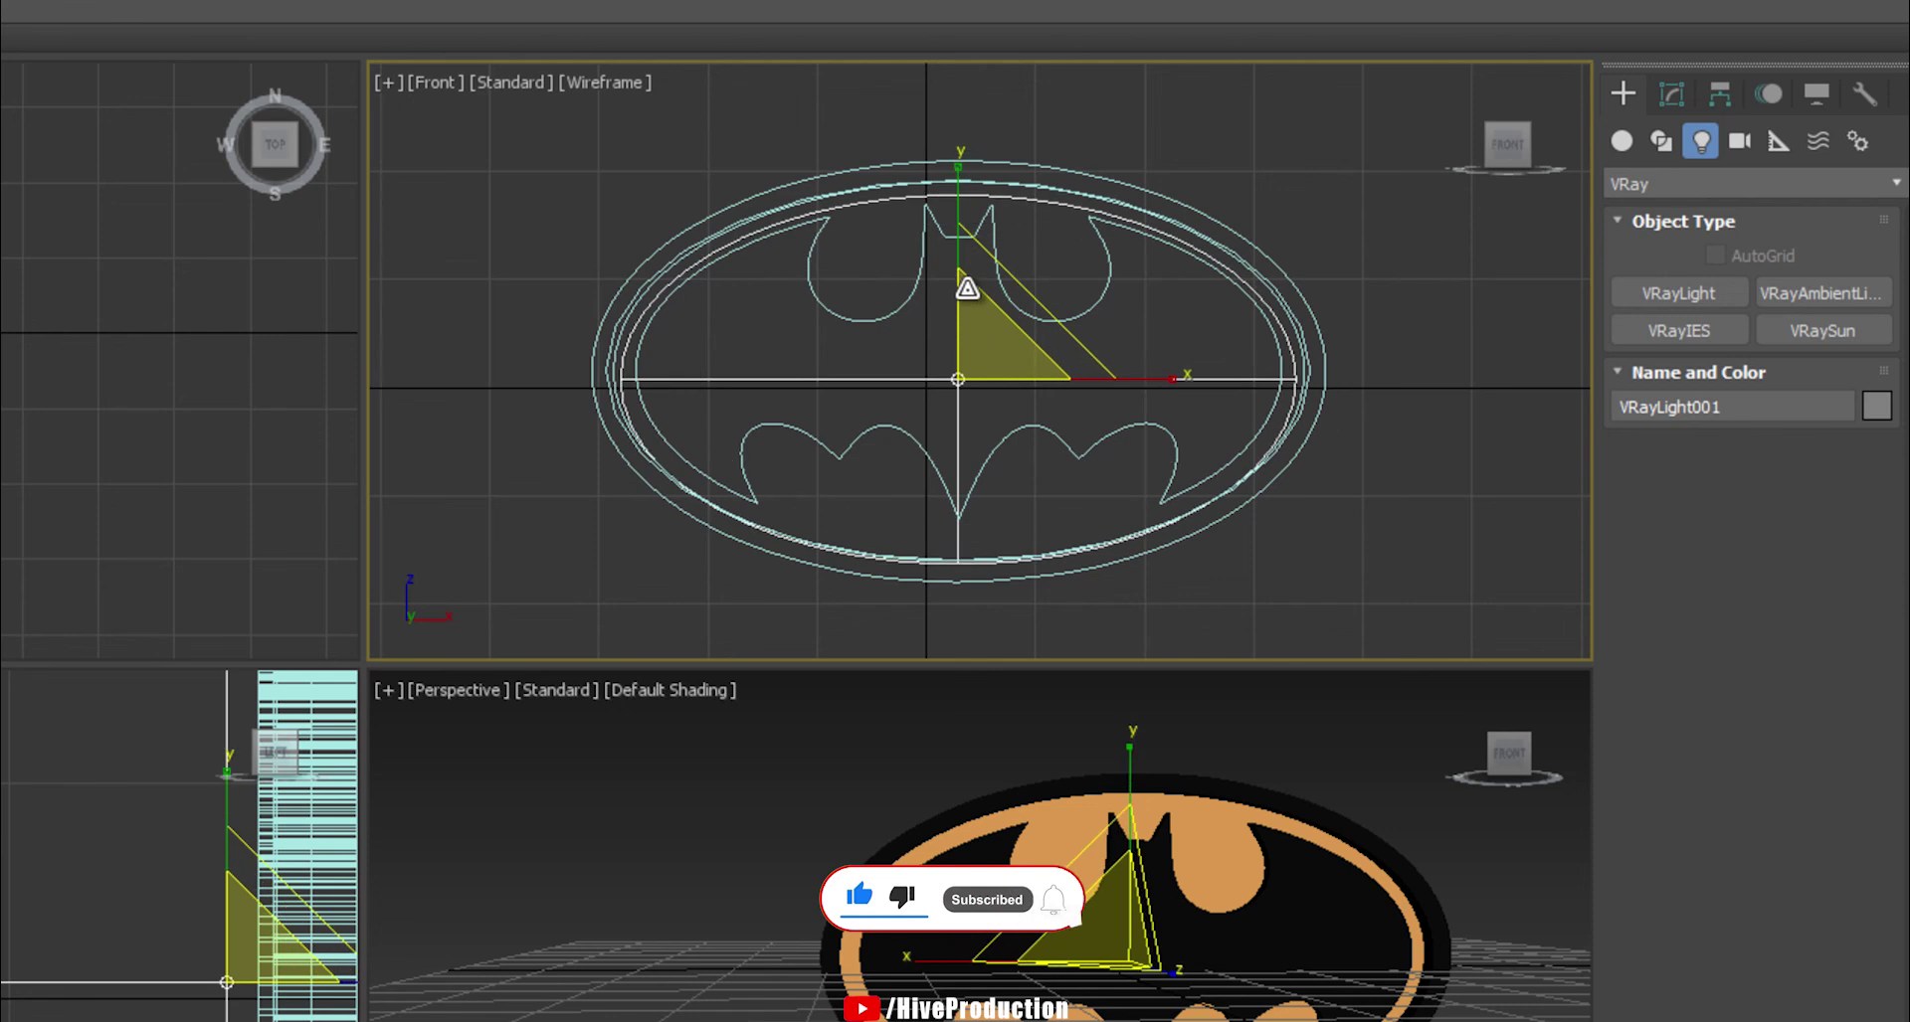
{"action": "key", "text": "w"}
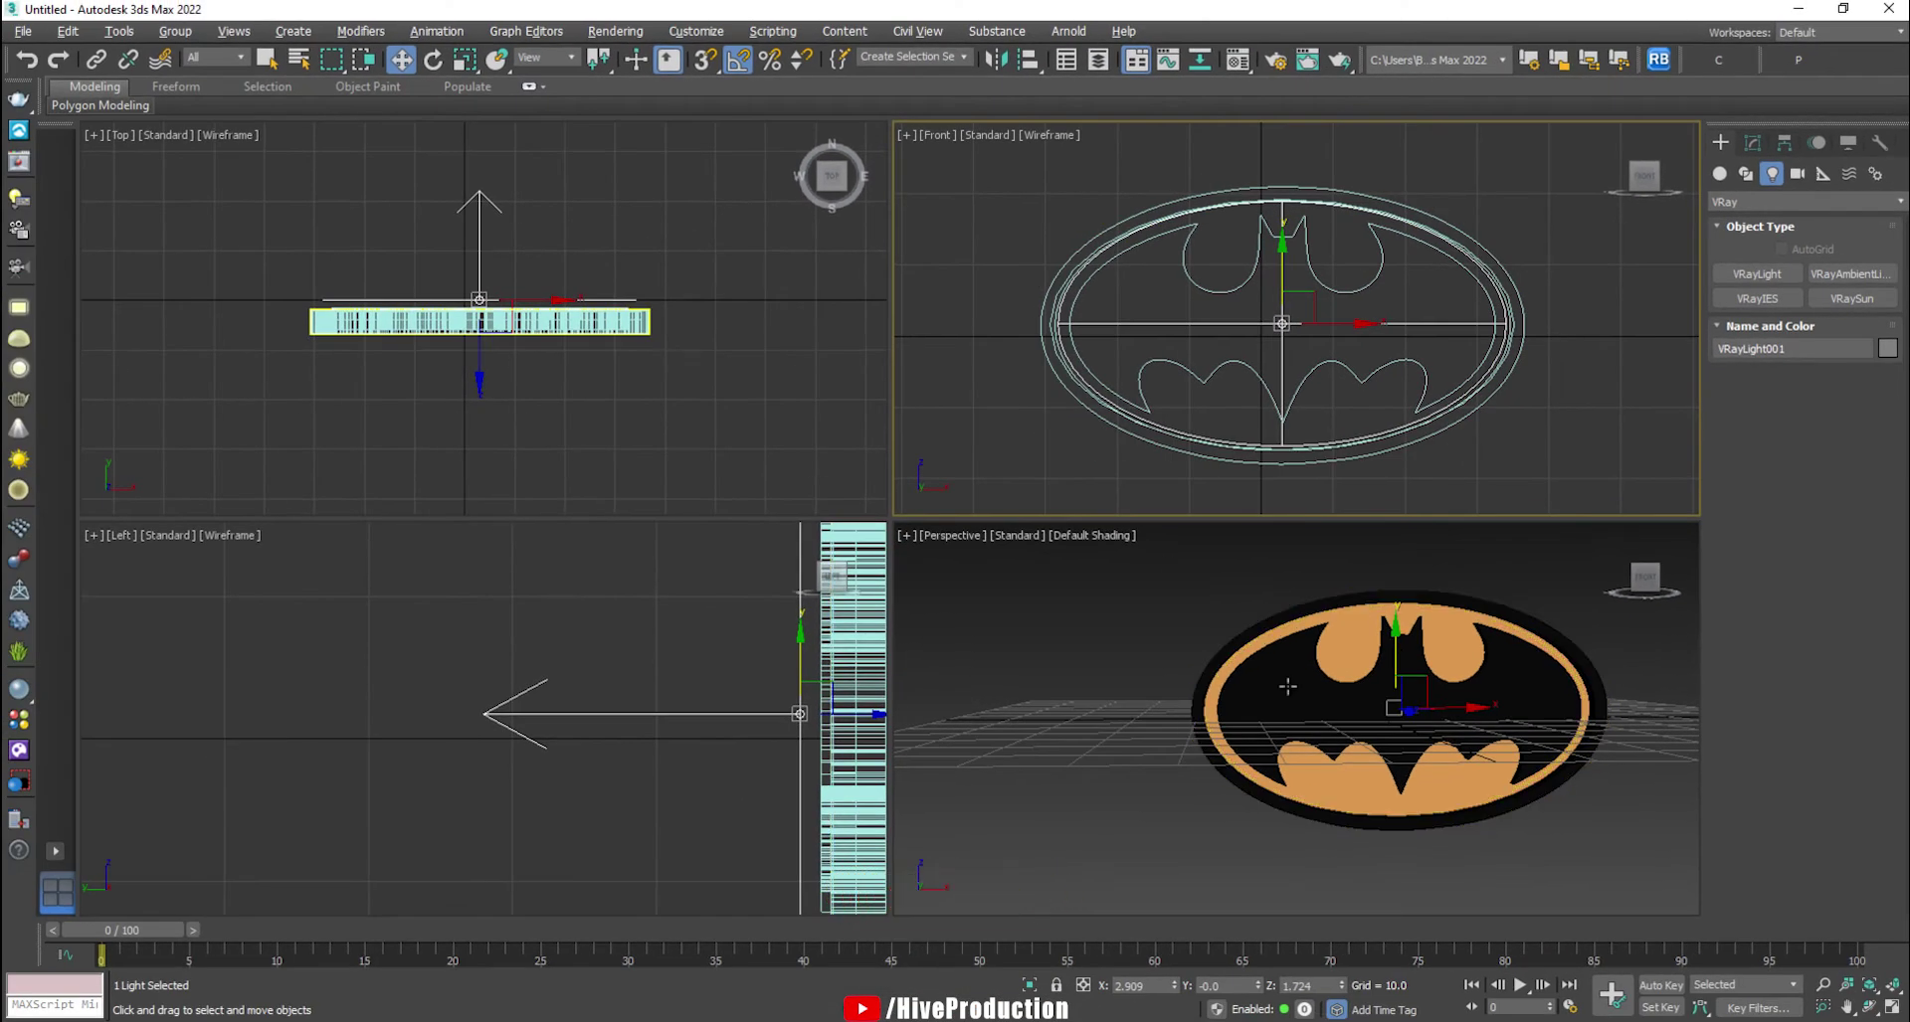
- Rotate the disc light 180 degrees so that it points toward the front of the logo
{"action": "middle_click_drag", "start_coordinate": [1252, 747], "coordinate": [1392, 731], "text": "alt"}
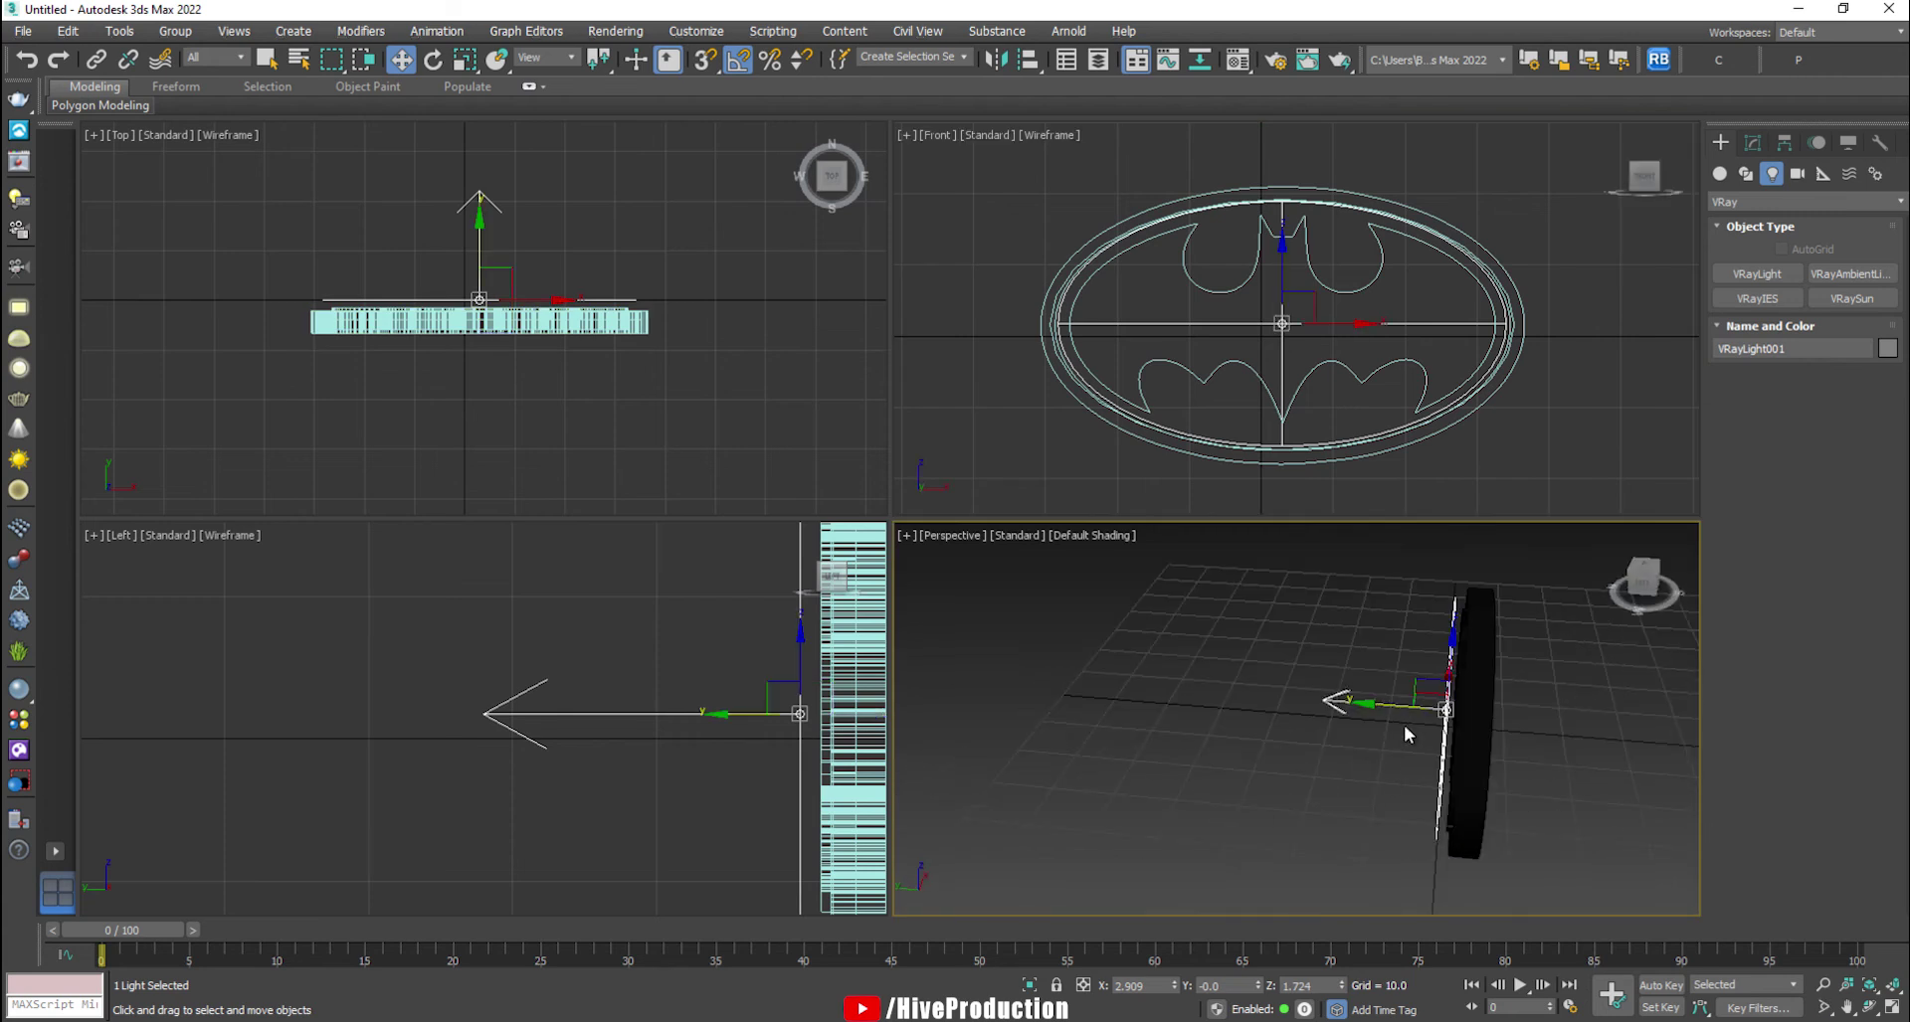
{"action": "key", "text": "e"}
{"action": "right_click", "coordinate": [1381, 340]}
{"action": "left_click_drag", "start_coordinate": [1475, 748], "coordinate": [1325, 776]}
- Move the disc light along Y to about -2.54 in the Top view, placing it inside the logo's thickness
{"action": "right_click", "coordinate": [448, 323]}
{"action": "key", "text": "w"}
{"action": "scroll", "coordinate": [448, 323], "scroll_direction": "up", "scroll_amount": 5}
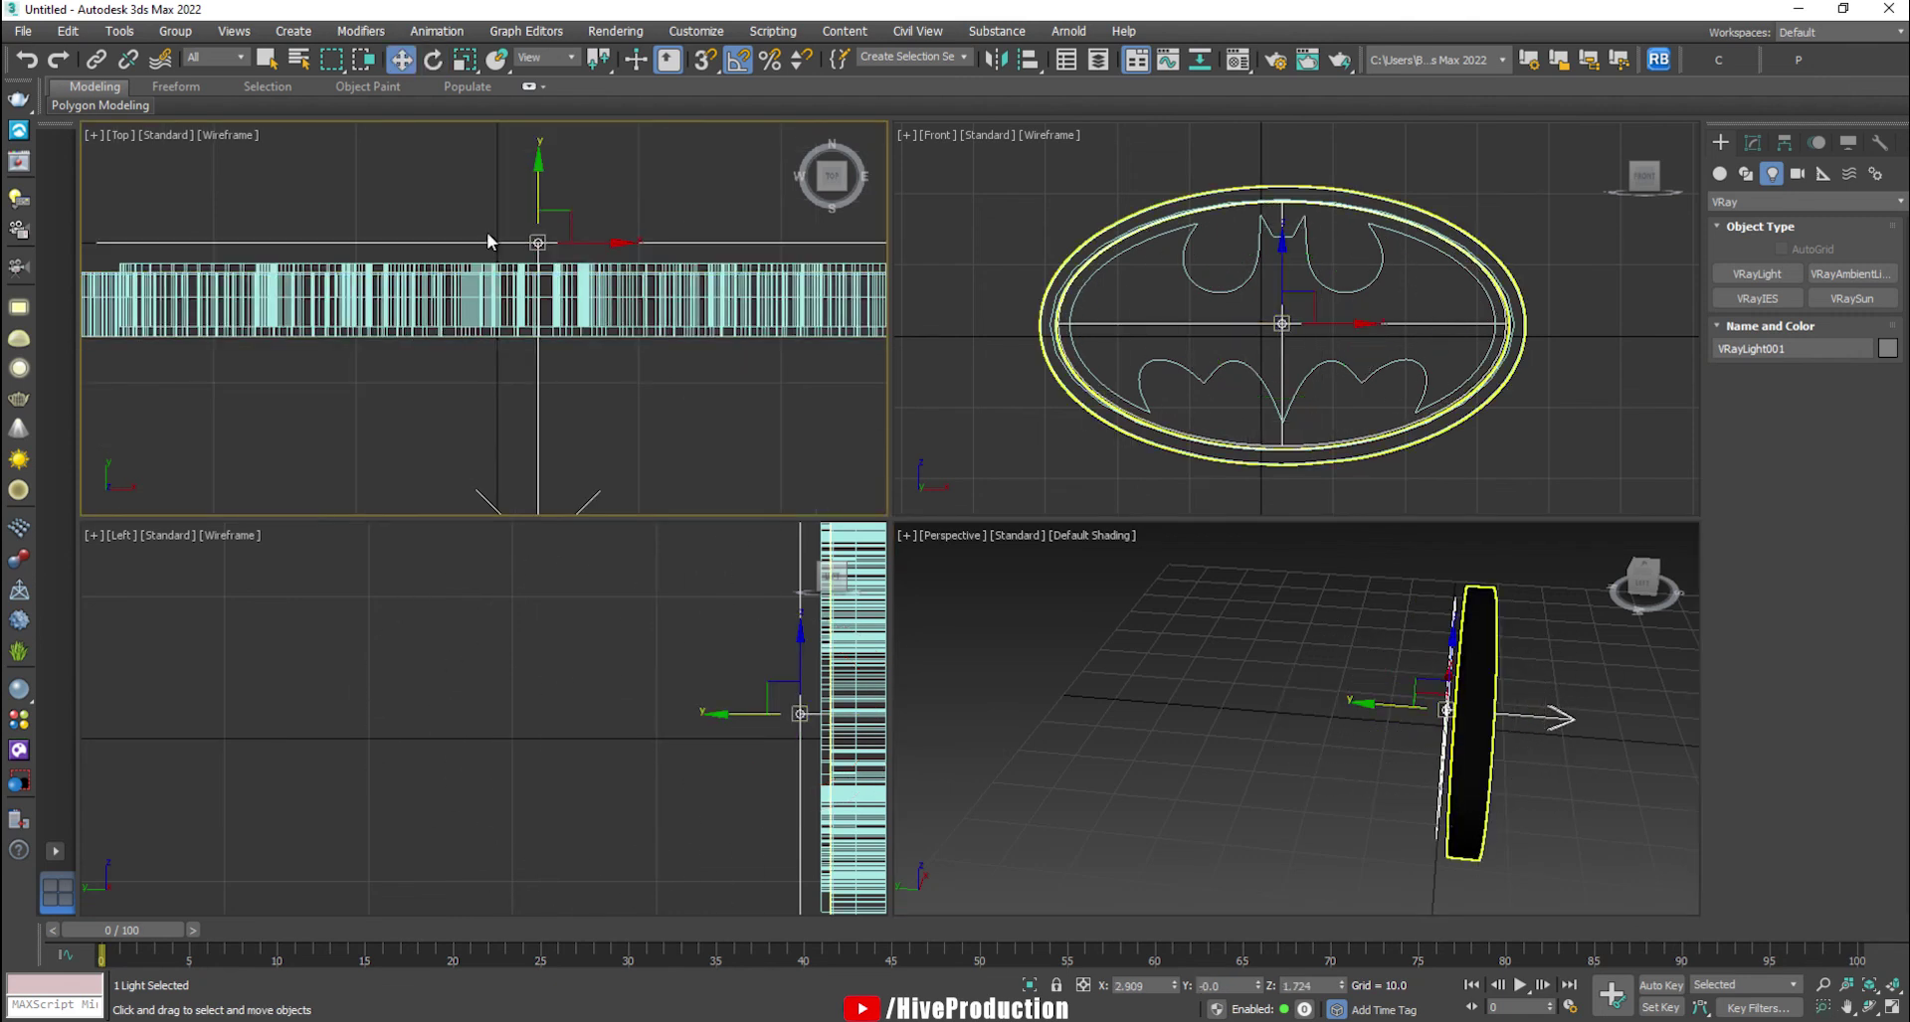
{"action": "left_click_drag", "start_coordinate": [534, 200], "coordinate": [534, 236]}
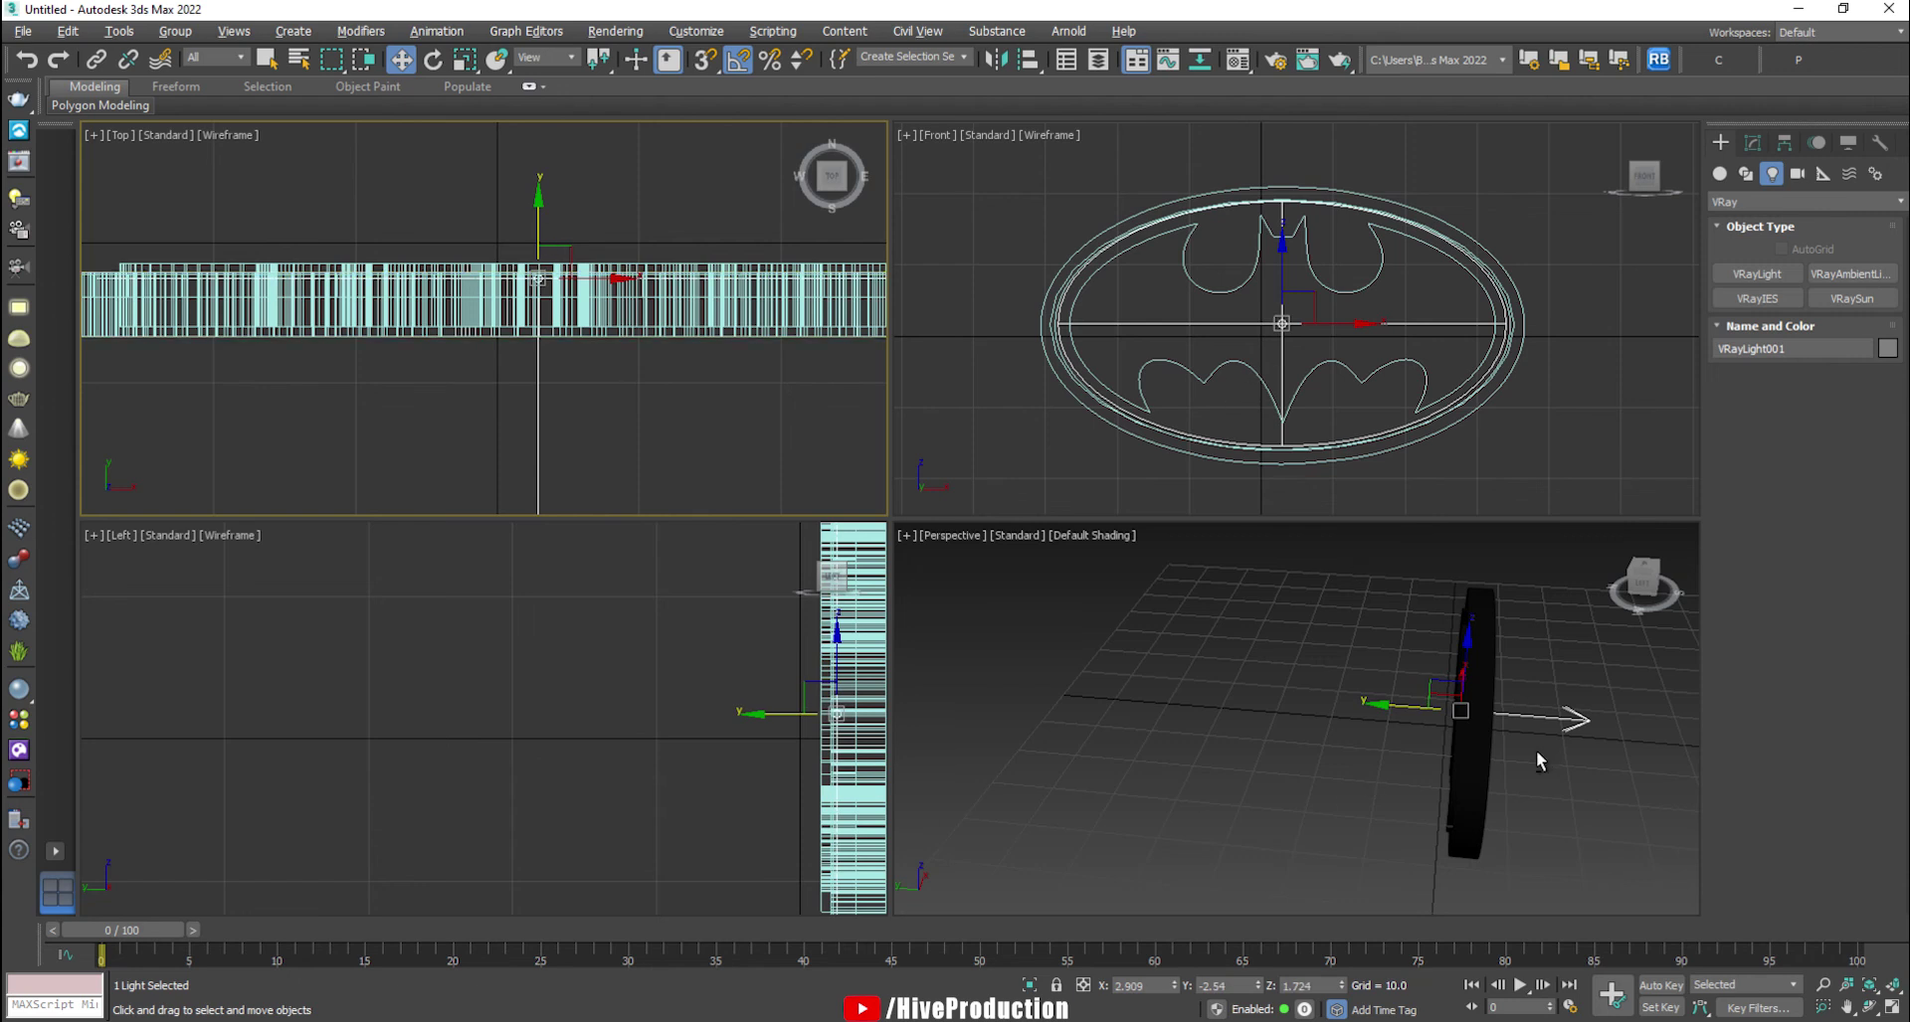
- Select the bat shape and move it slightly forward along Y in the Top view
{"action": "middle_click_drag", "start_coordinate": [1541, 759], "coordinate": [1492, 756], "text": "alt"}
{"action": "left_click", "coordinate": [1463, 597]}
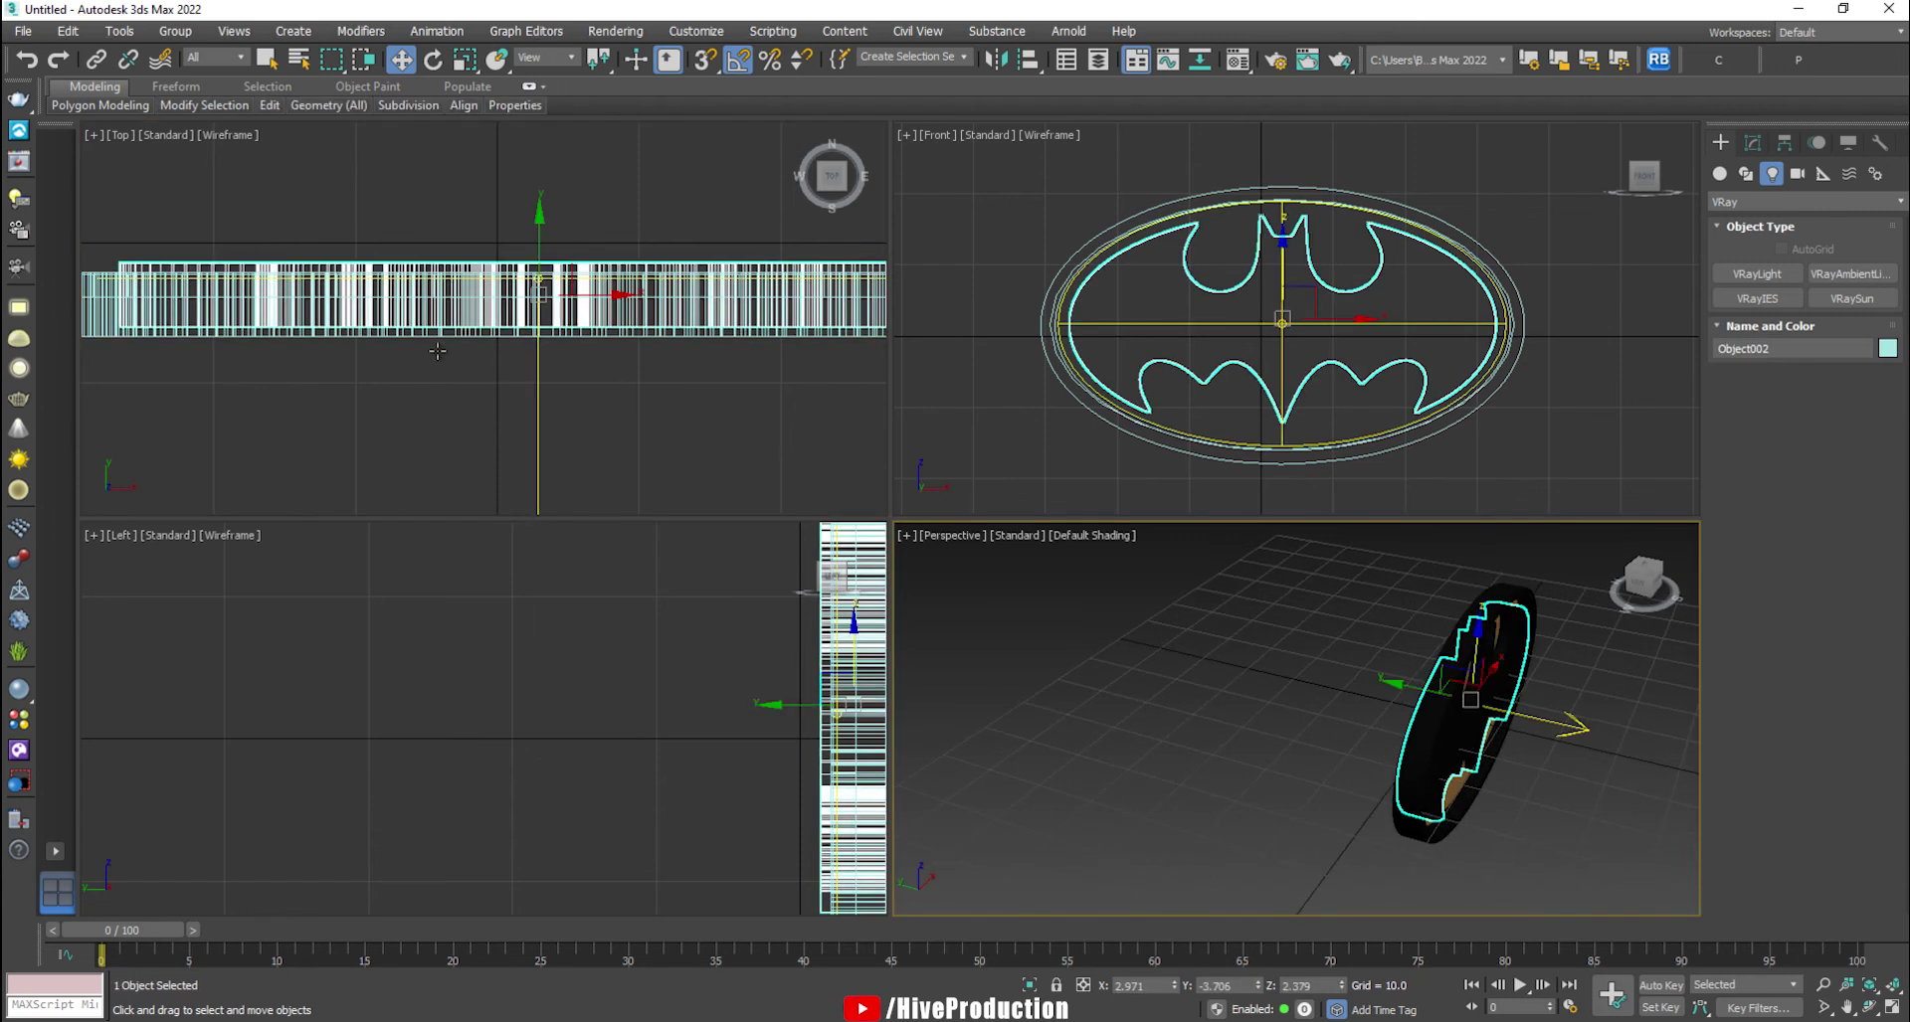
{"action": "right_click", "coordinate": [553, 247]}
{"action": "left_click_drag", "start_coordinate": [537, 222], "coordinate": [543, 256]}
- Select the disc light, set its multiplier to 5, adjust its light color, and deselect it
{"action": "right_click", "coordinate": [1385, 659]}
{"action": "key", "text": "alt+w"}
{"action": "middle_click_drag", "start_coordinate": [1372, 611], "coordinate": [1331, 633], "text": "alt"}
{"action": "left_click", "coordinate": [1318, 716]}
{"action": "middle_click_drag", "start_coordinate": [1318, 716], "coordinate": [1121, 494], "text": "alt"}
{"action": "left_click", "coordinate": [1121, 495]}
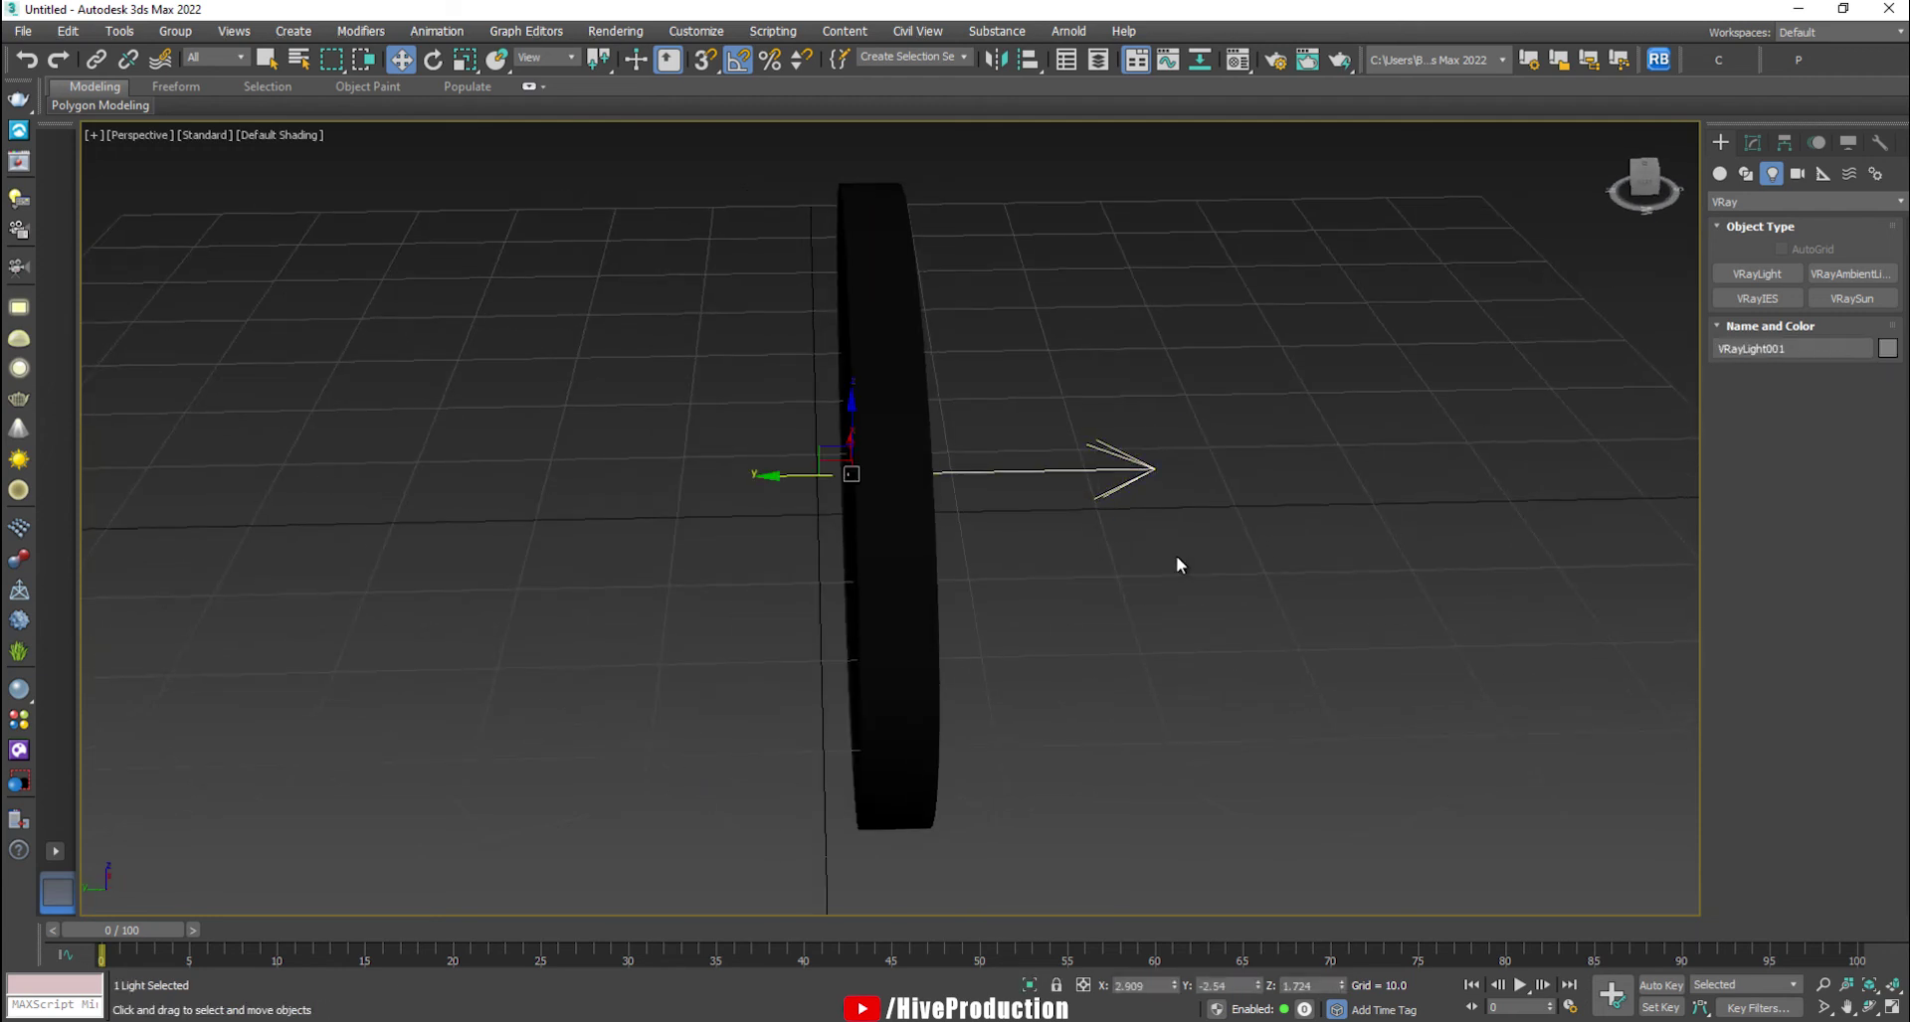
{"action": "left_click", "coordinate": [1753, 142]}
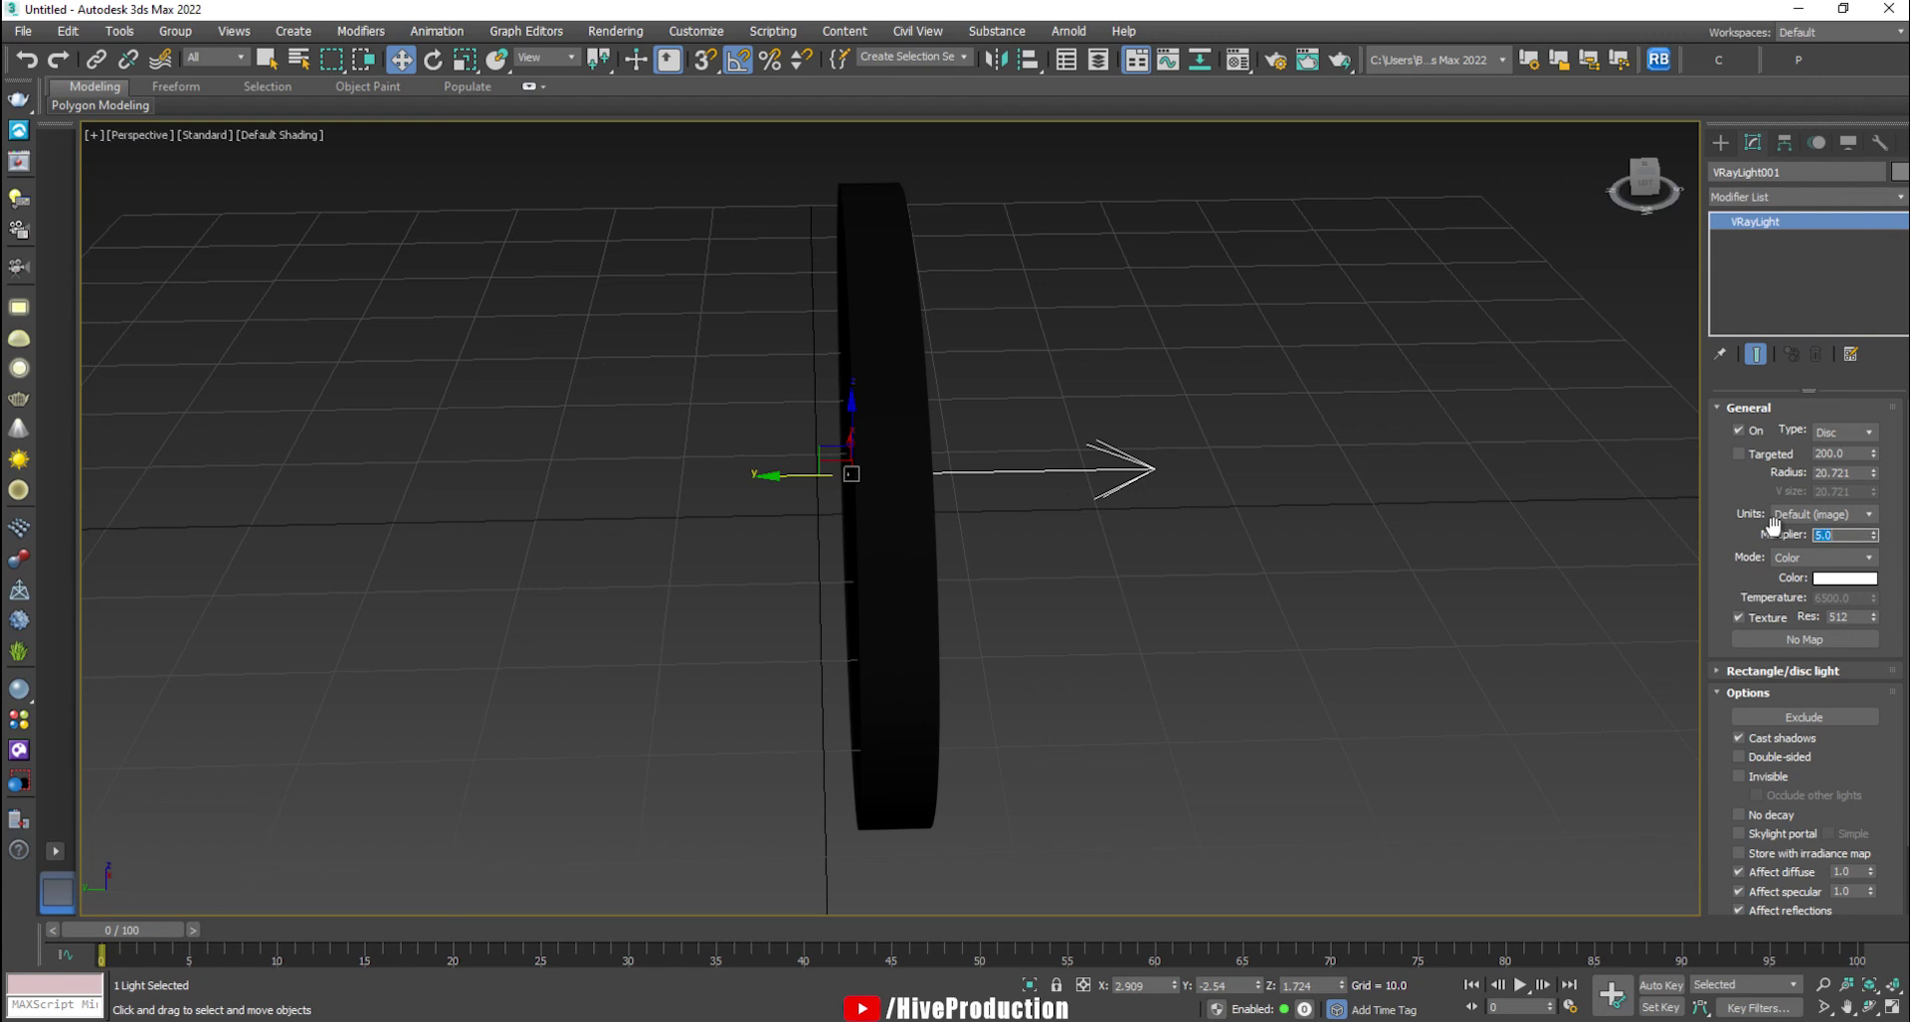
{"action": "left_click", "coordinate": [1838, 578]}
{"action": "left_click", "coordinate": [755, 180]}
{"action": "left_click", "coordinate": [740, 299]}
{"action": "left_click", "coordinate": [1193, 636]}
{"action": "middle_click_drag", "start_coordinate": [1206, 660], "coordinate": [1084, 637], "text": "alt"}
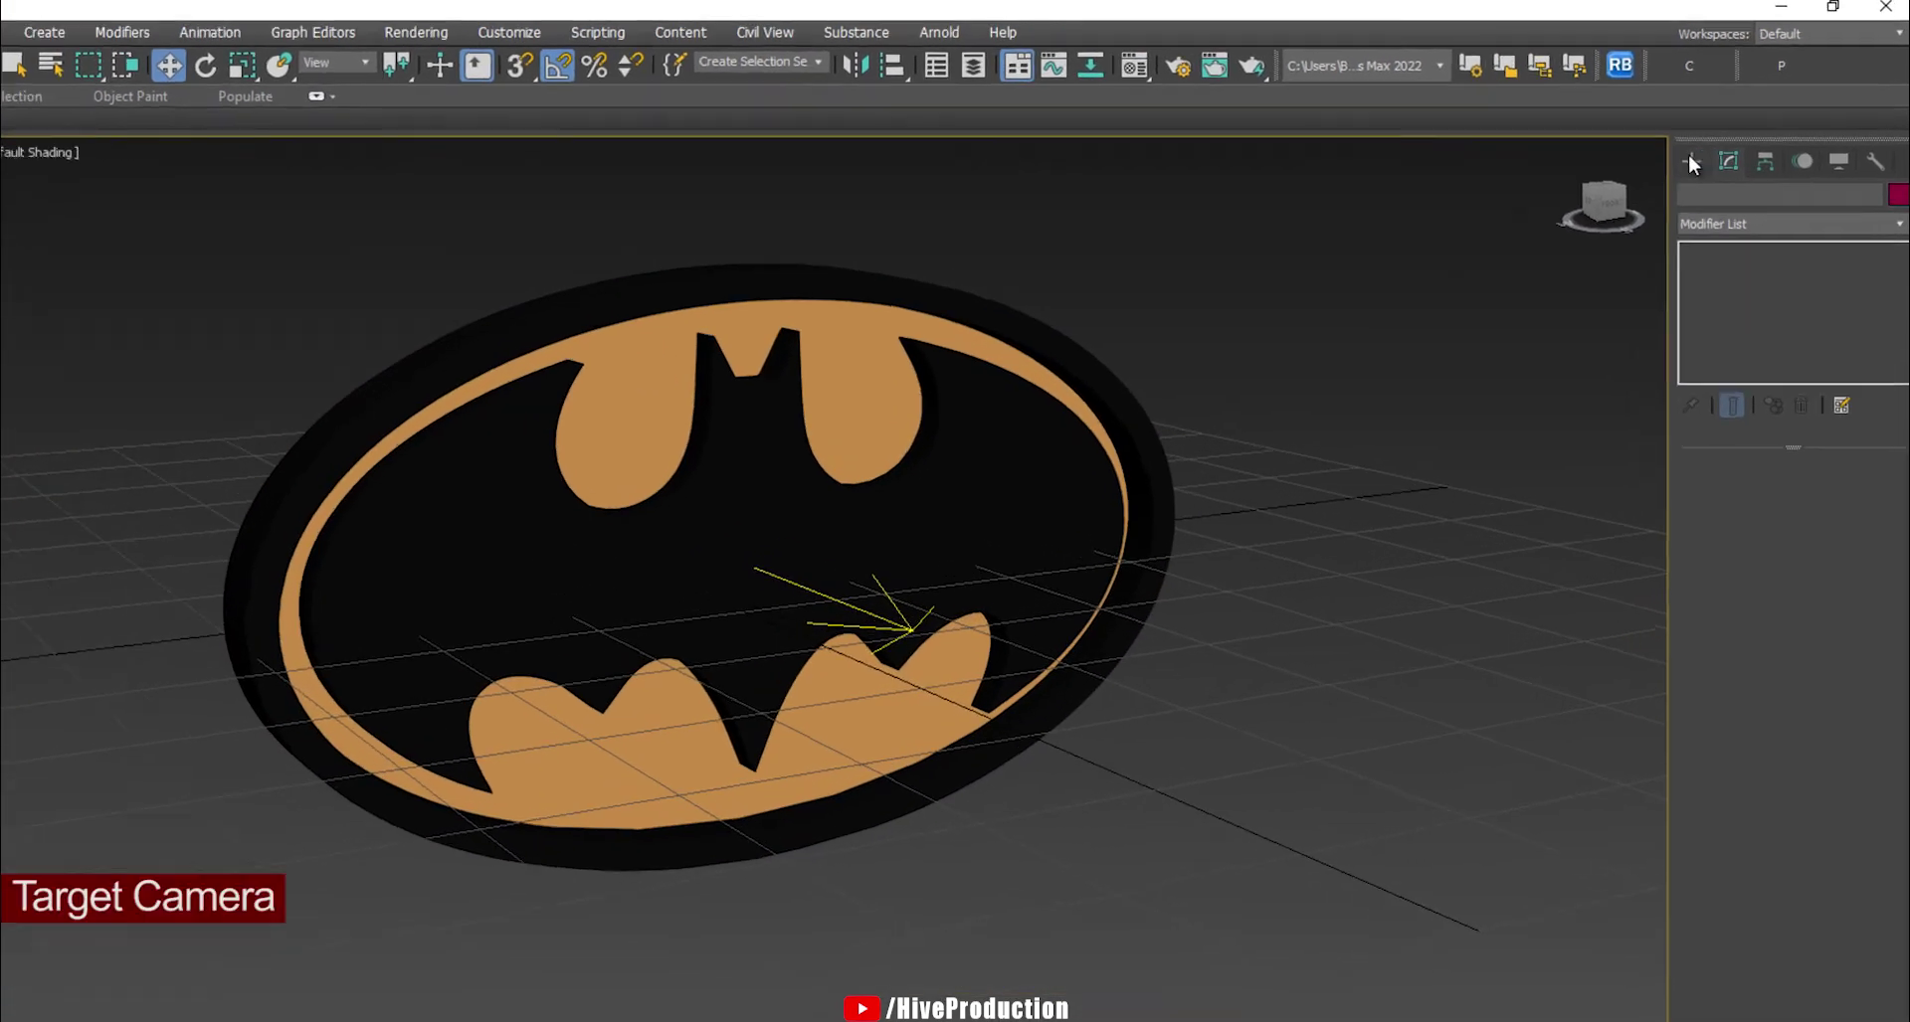
- Place a target camera in front of the logo in the Top view and switch the Perspective viewport to that camera
{"action": "left_click", "coordinate": [1691, 162]}
{"action": "left_click", "coordinate": [1780, 197]}
{"action": "left_click", "coordinate": [1843, 313]}
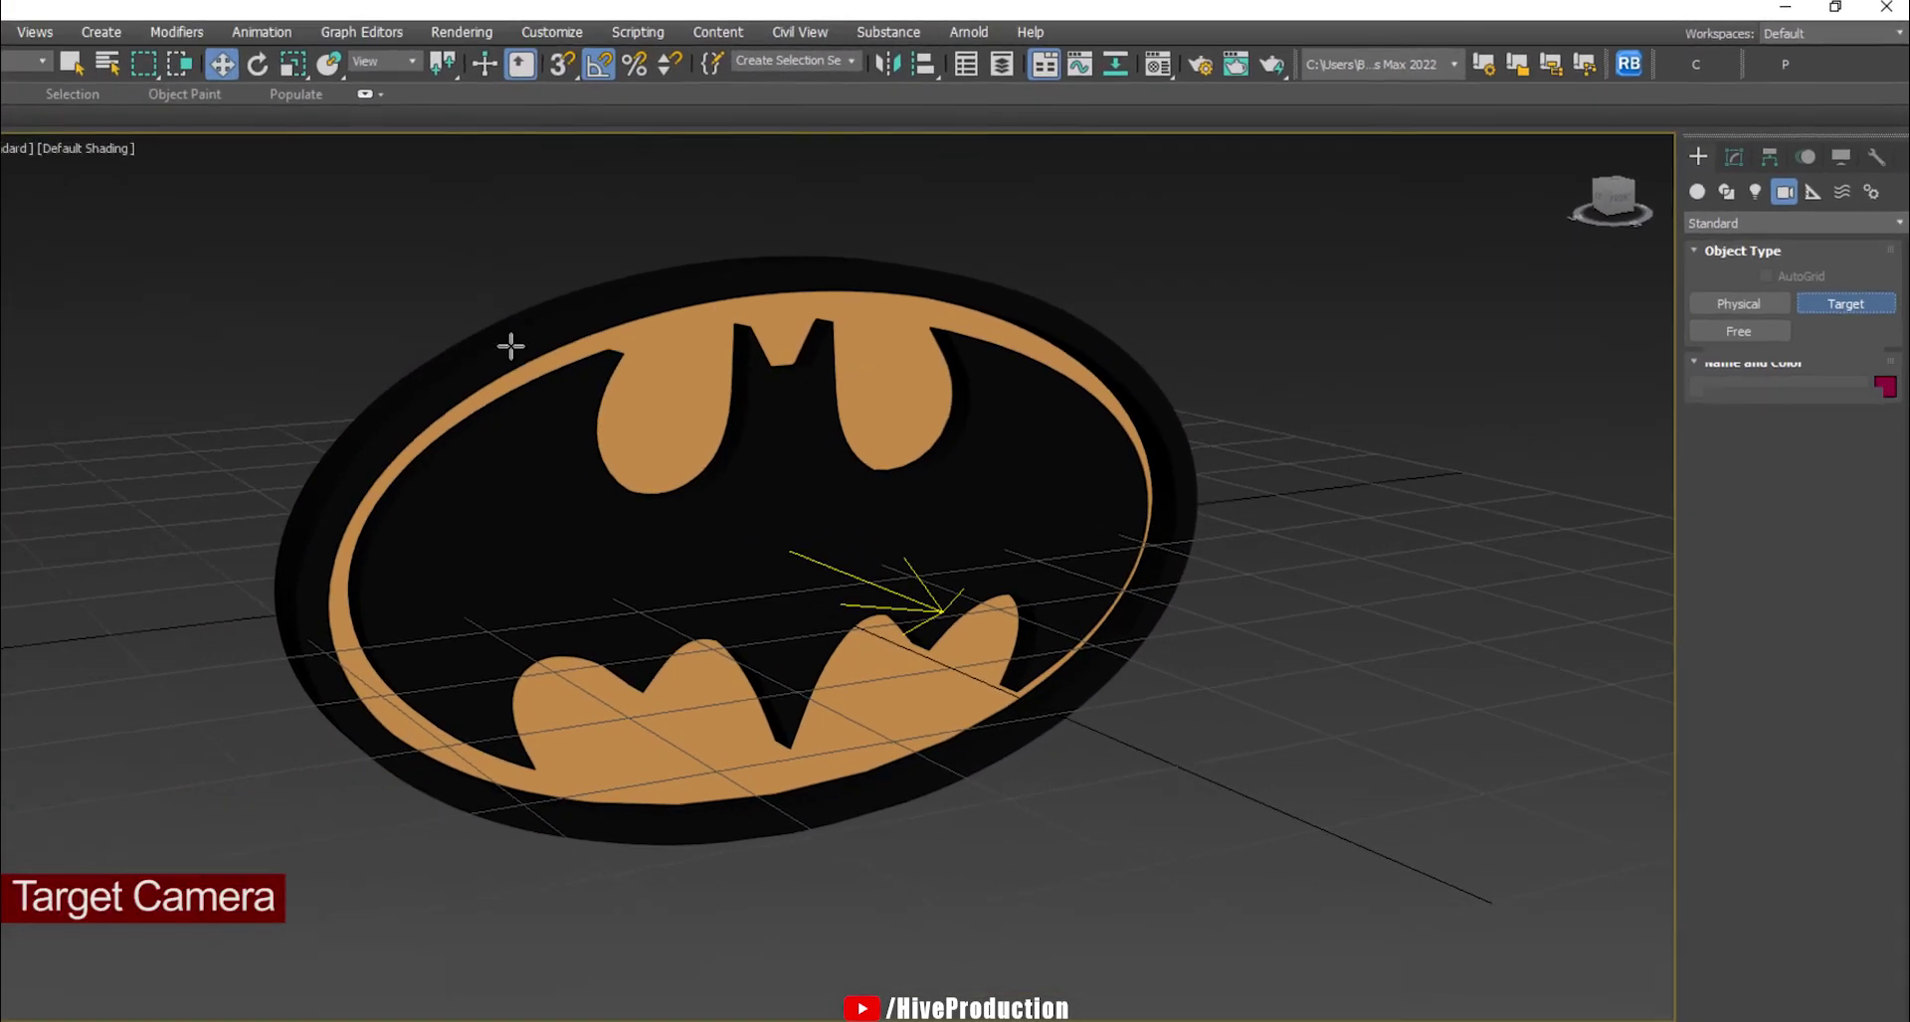
{"action": "key", "text": "alt+w"}
{"action": "scroll", "coordinate": [555, 343], "scroll_direction": "down", "scroll_amount": 10}
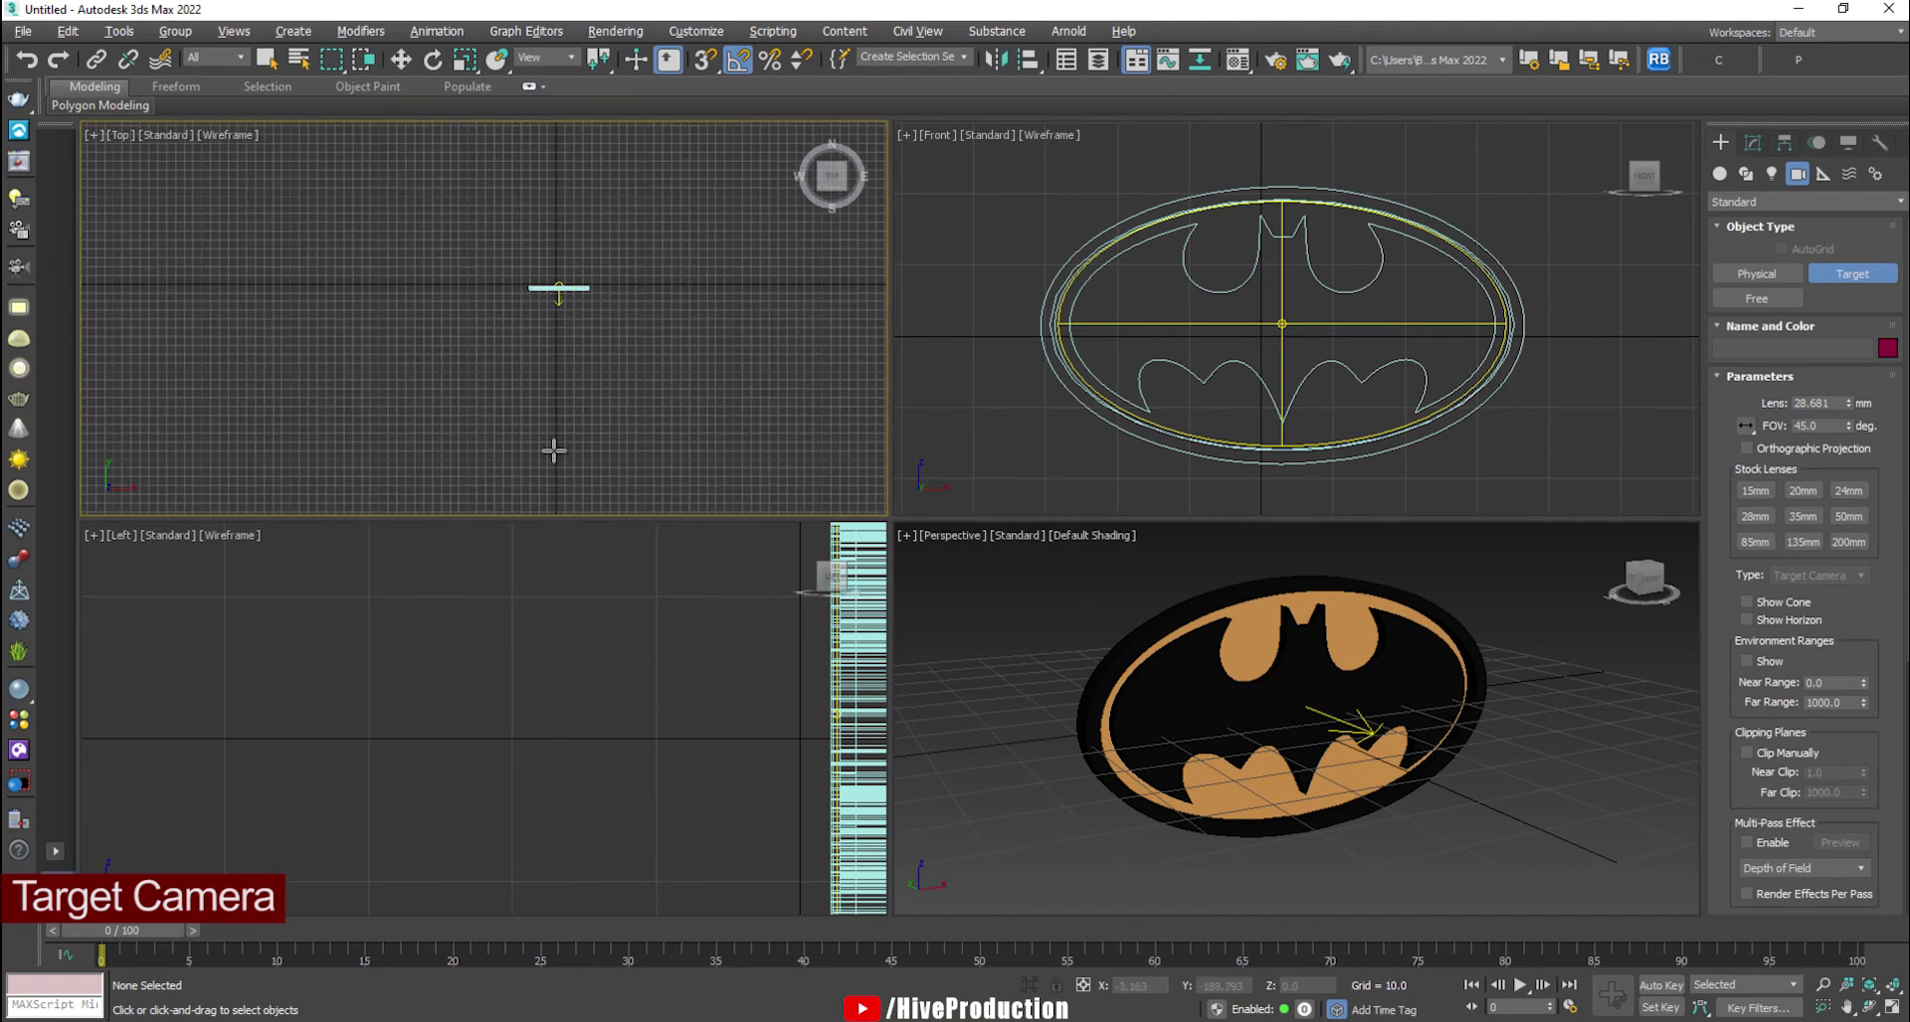
{"action": "left_click_drag", "start_coordinate": [554, 451], "coordinate": [555, 297]}
{"action": "right_click", "coordinate": [1260, 764]}
{"action": "key", "text": "c"}
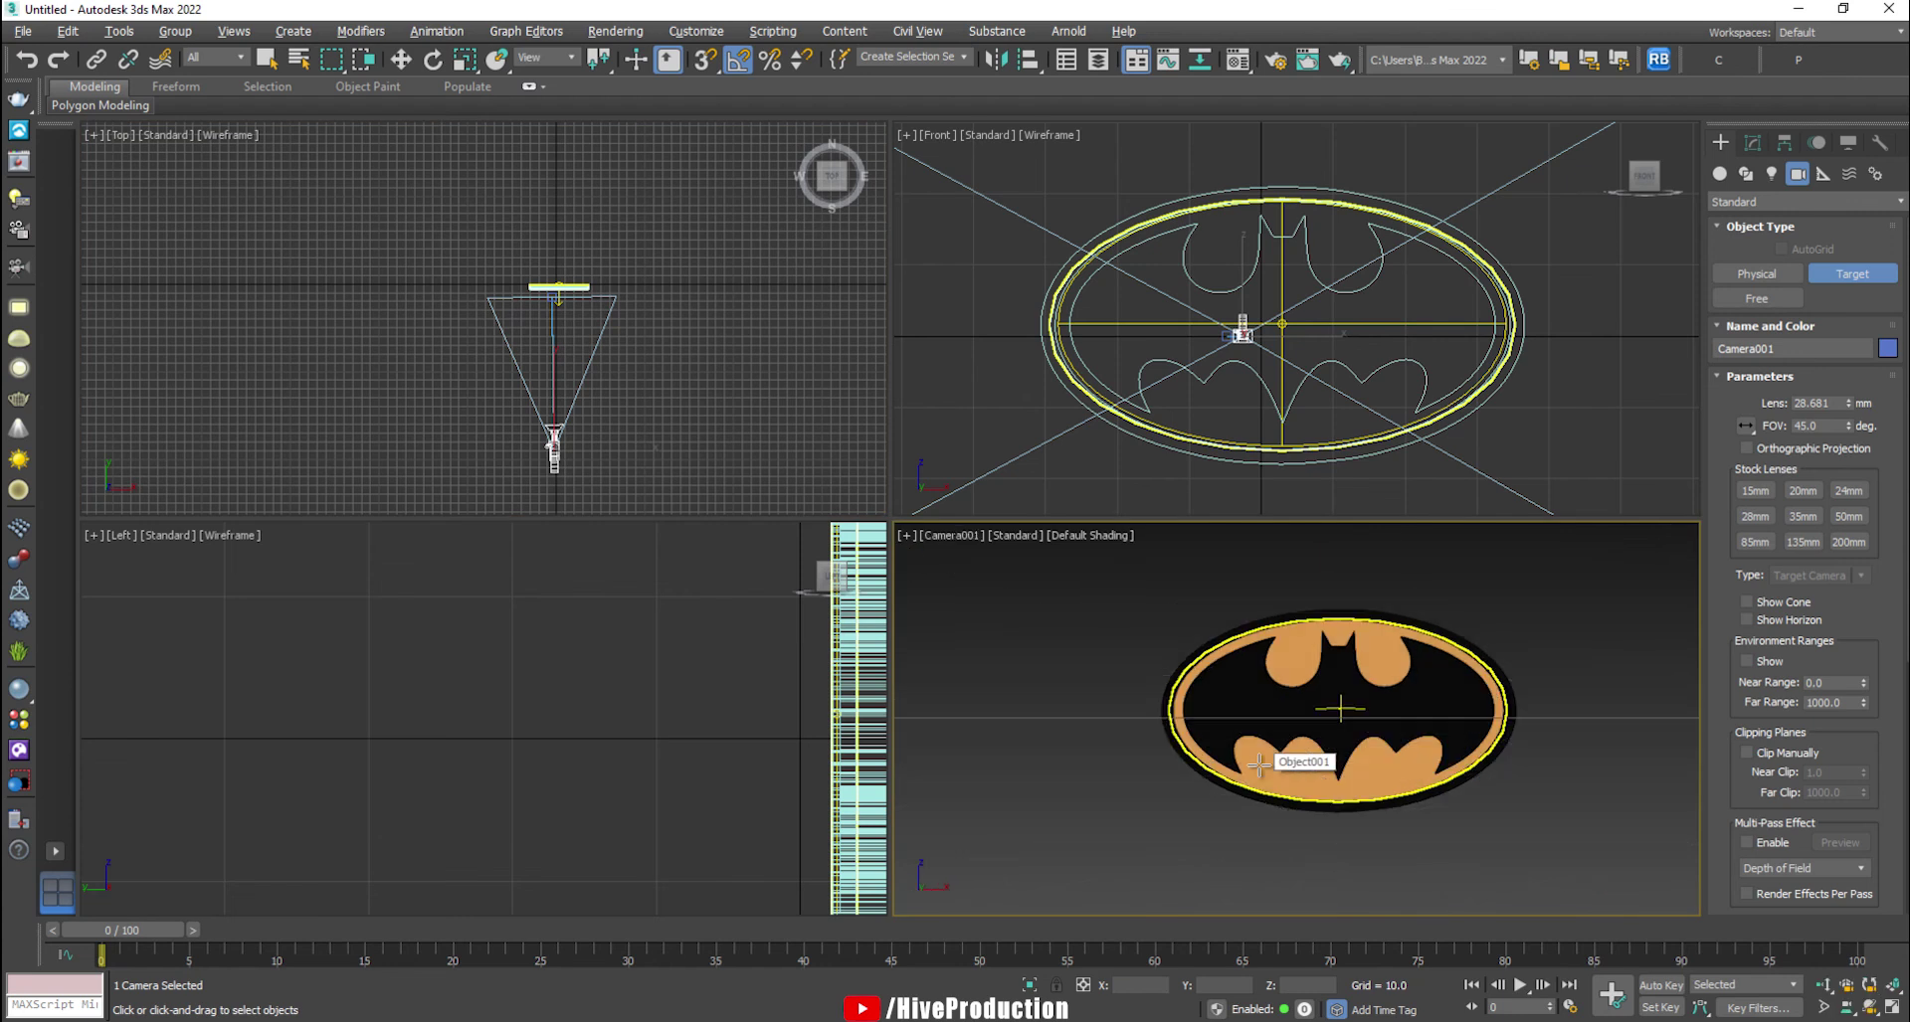
- Adjust the camera's framing and distance, and orbit it to view the logo at an angle from its left side
{"action": "key", "text": "alt+w"}
{"action": "middle_click_drag", "start_coordinate": [1194, 642], "coordinate": [1164, 653]}
{"action": "key", "text": "alt+z"}
{"action": "left_click_drag", "start_coordinate": [1047, 586], "coordinate": [1052, 594]}
{"action": "left_click_drag", "start_coordinate": [1069, 719], "coordinate": [1007, 563]}
{"action": "key", "text": "r"}
{"action": "key", "text": "alt+w"}
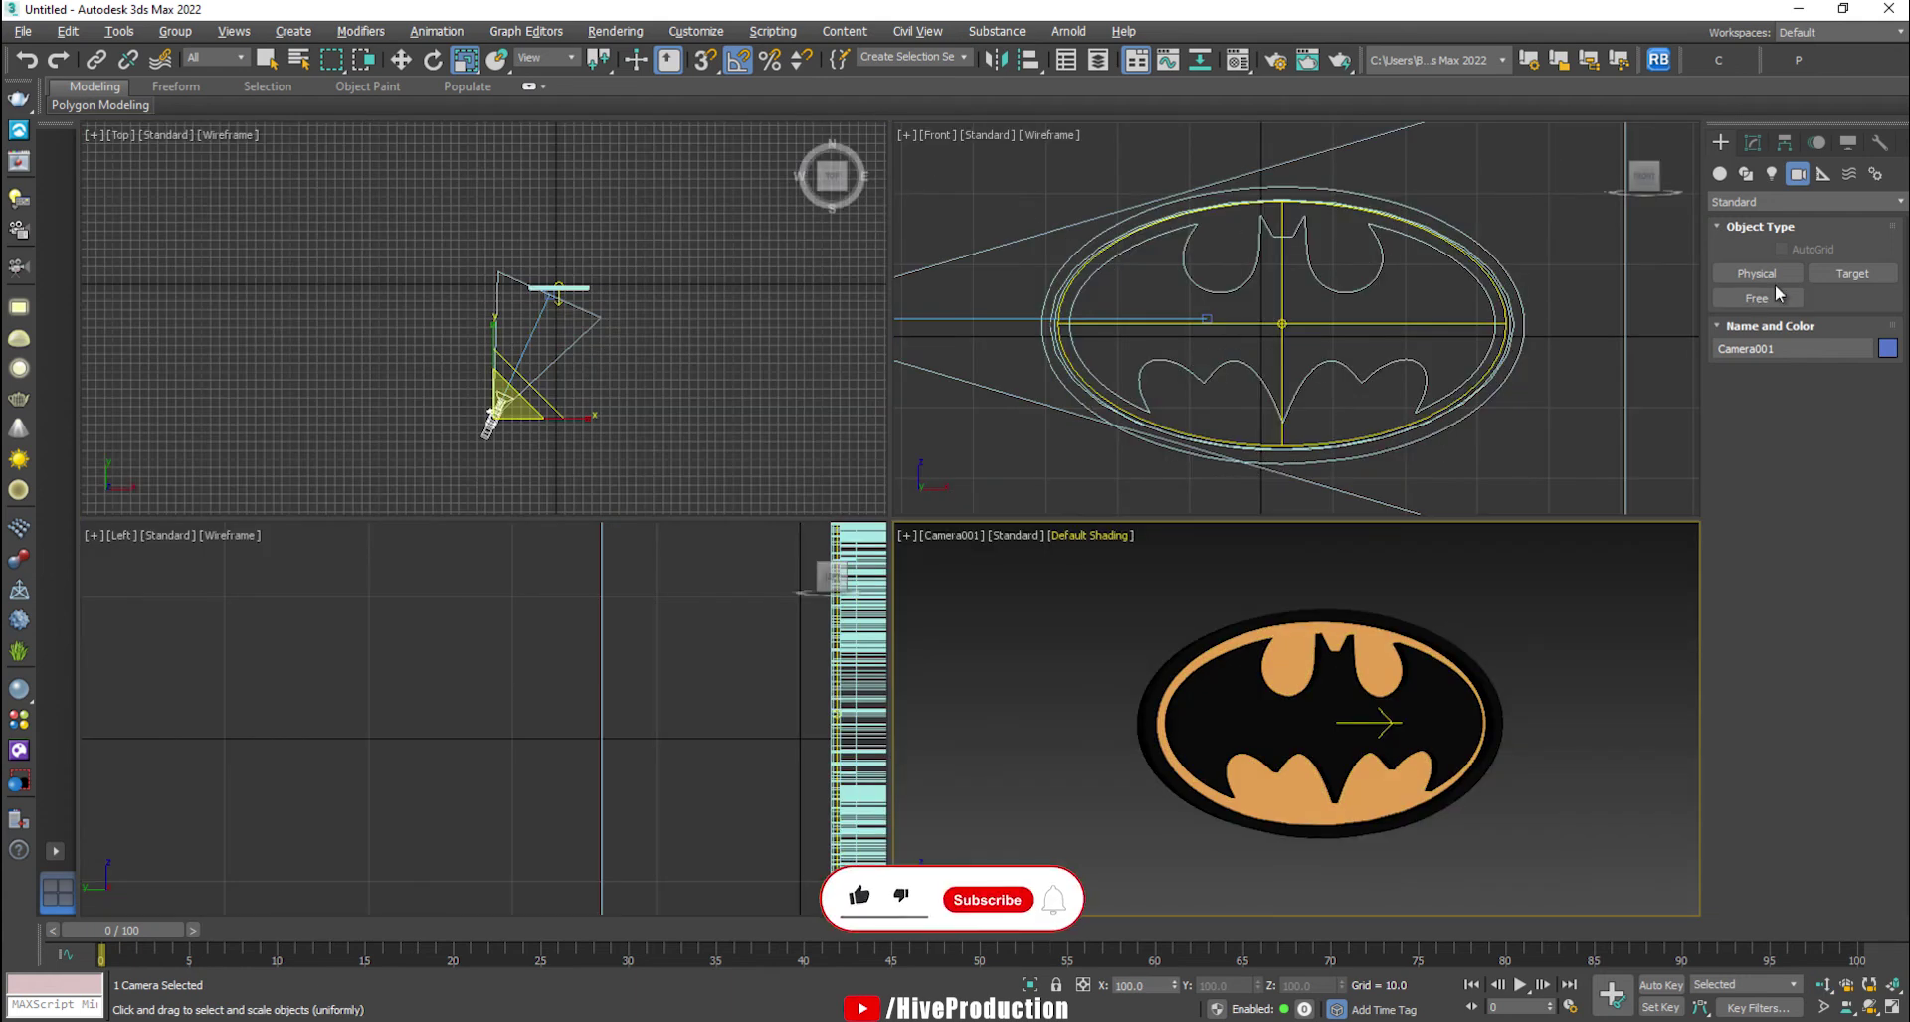
- Draw a backdrop plane of about 265 by 436 units around the logo in the Front view
{"action": "left_click", "coordinate": [1719, 174]}
{"action": "left_click", "coordinate": [1851, 372]}
{"action": "scroll", "coordinate": [1245, 366], "scroll_direction": "down", "scroll_amount": 8}
{"action": "left_click_drag", "start_coordinate": [1040, 230], "coordinate": [1432, 464]}
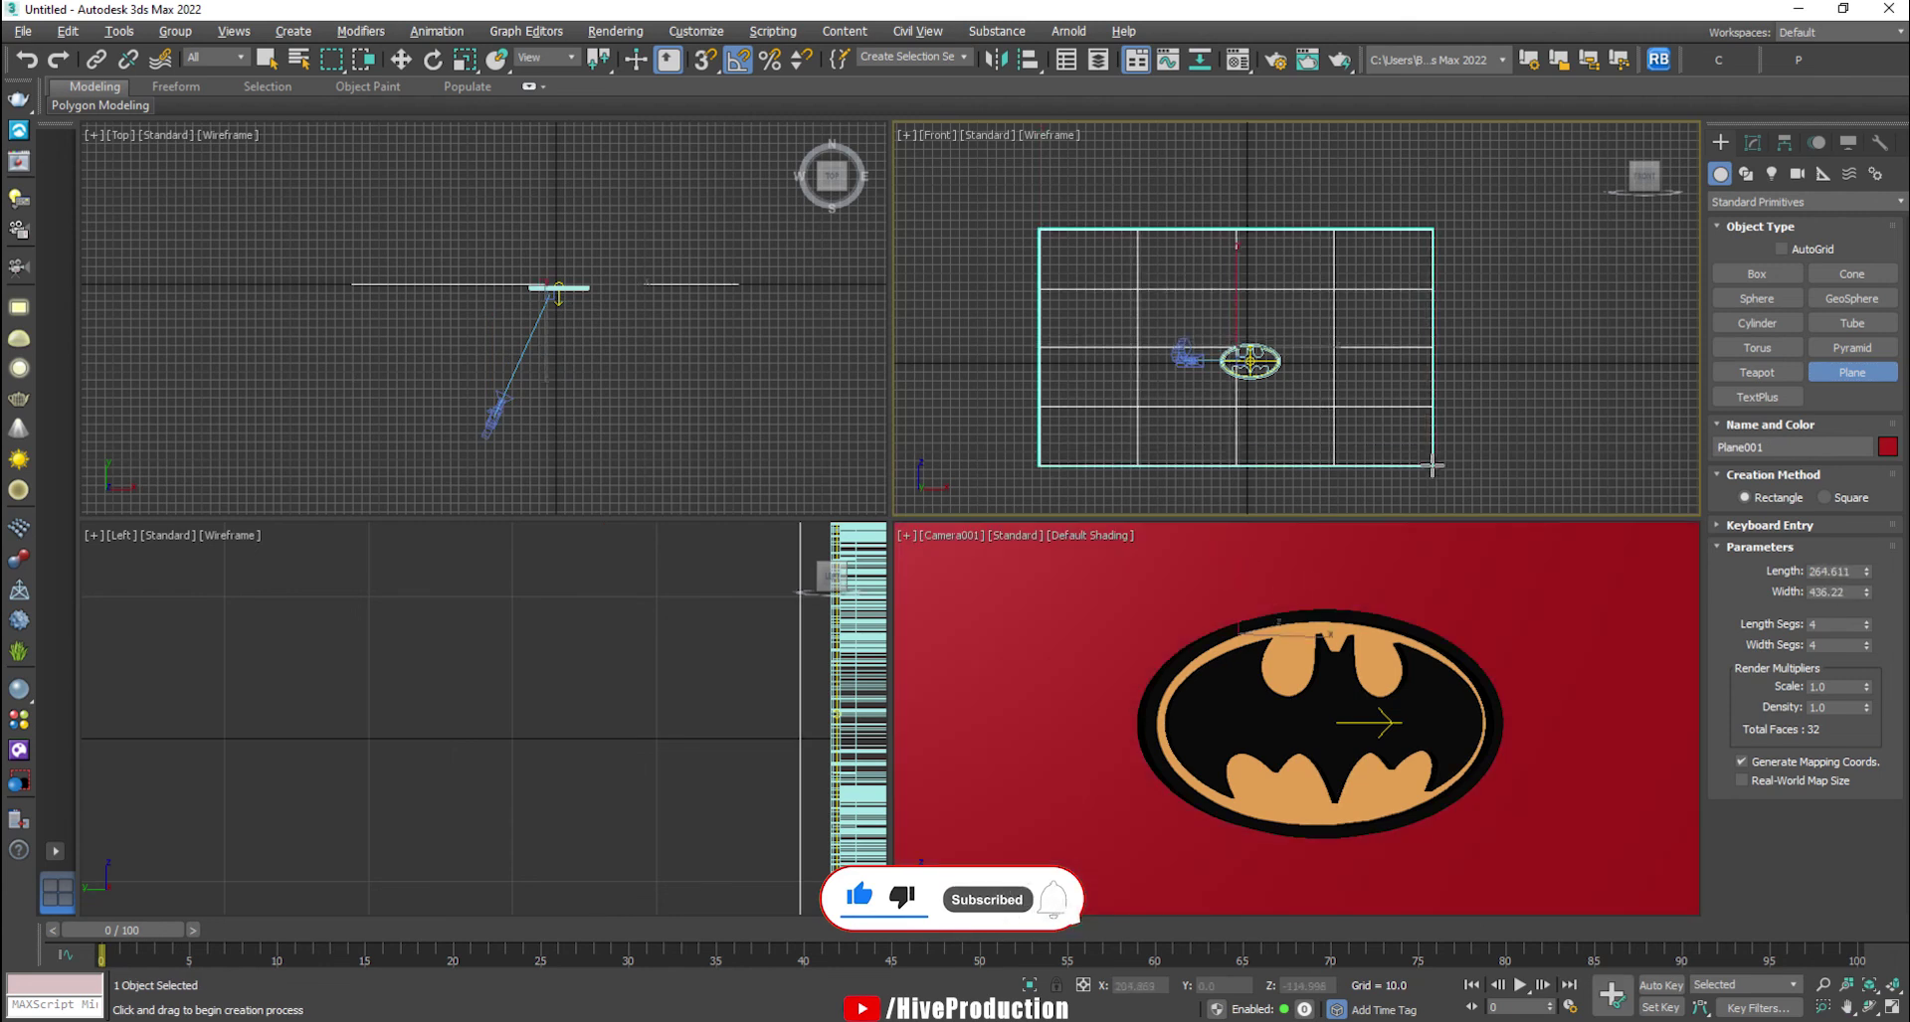
- Move the backdrop plane to about X 4.07, Y -1.9 so it sits against the back of the logo
{"action": "right_click", "coordinate": [497, 297]}
{"action": "key", "text": "w"}
{"action": "left_click_drag", "start_coordinate": [591, 286], "coordinate": [600, 285]}
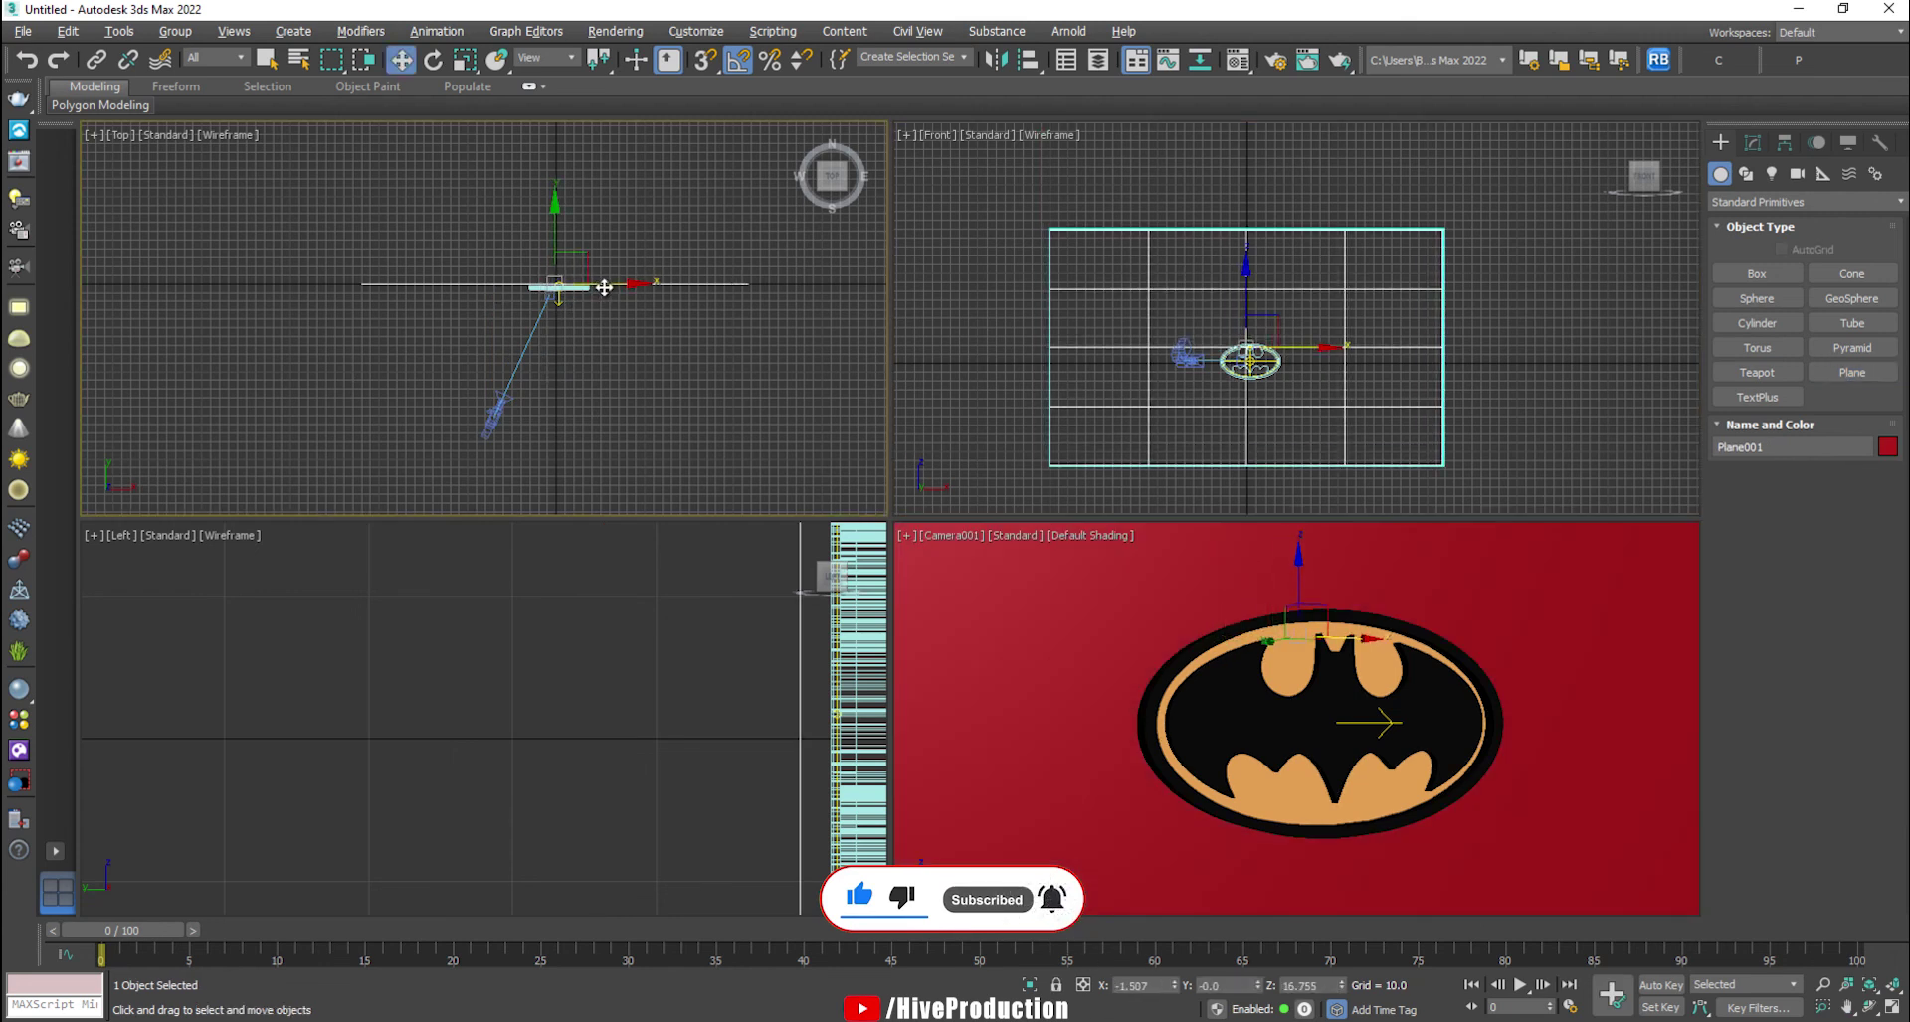
{"action": "scroll", "coordinate": [577, 291], "scroll_direction": "up", "scroll_amount": 6}
{"action": "scroll", "coordinate": [494, 254], "scroll_direction": "up", "scroll_amount": 3}
{"action": "left_click_drag", "start_coordinate": [442, 228], "coordinate": [491, 240]}
{"action": "left_click", "coordinate": [665, 273]}
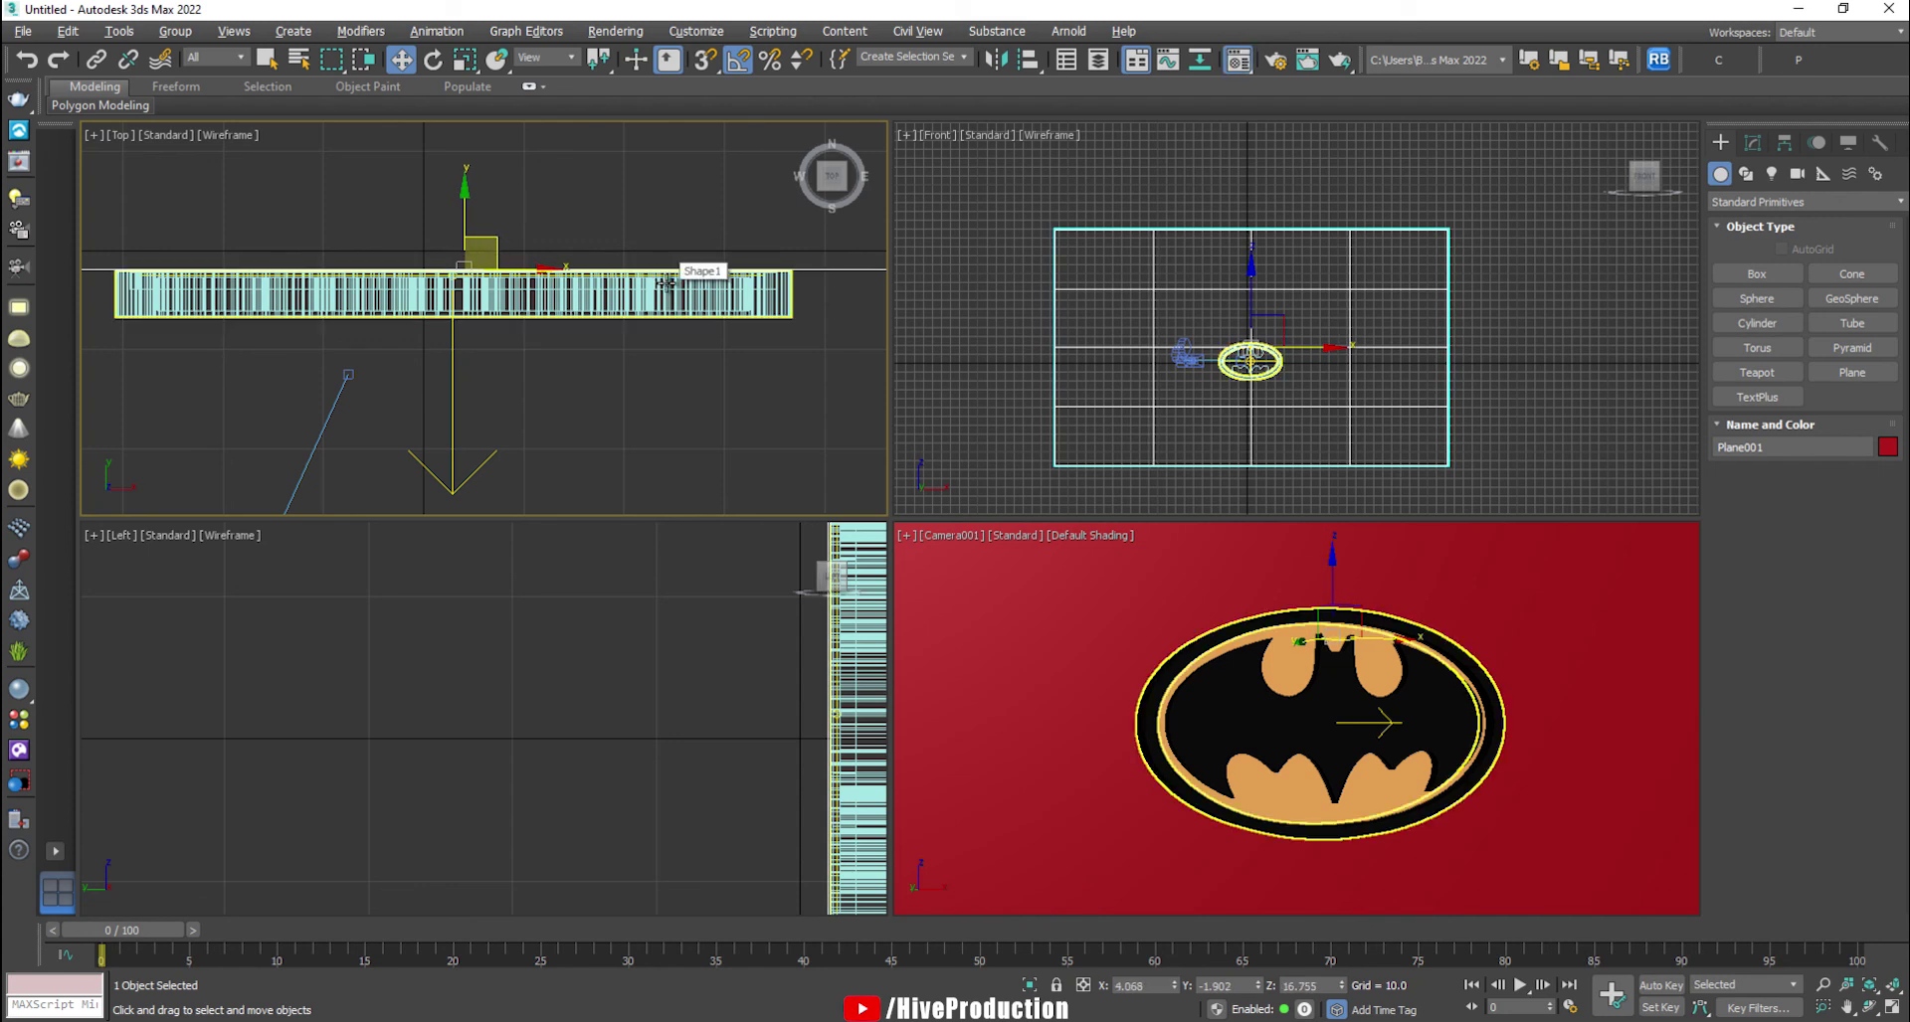
- Assign the third material slot to the backdrop plane and load a VRayMtl into it
{"action": "key", "text": "m"}
{"action": "left_click", "coordinate": [407, 223]}
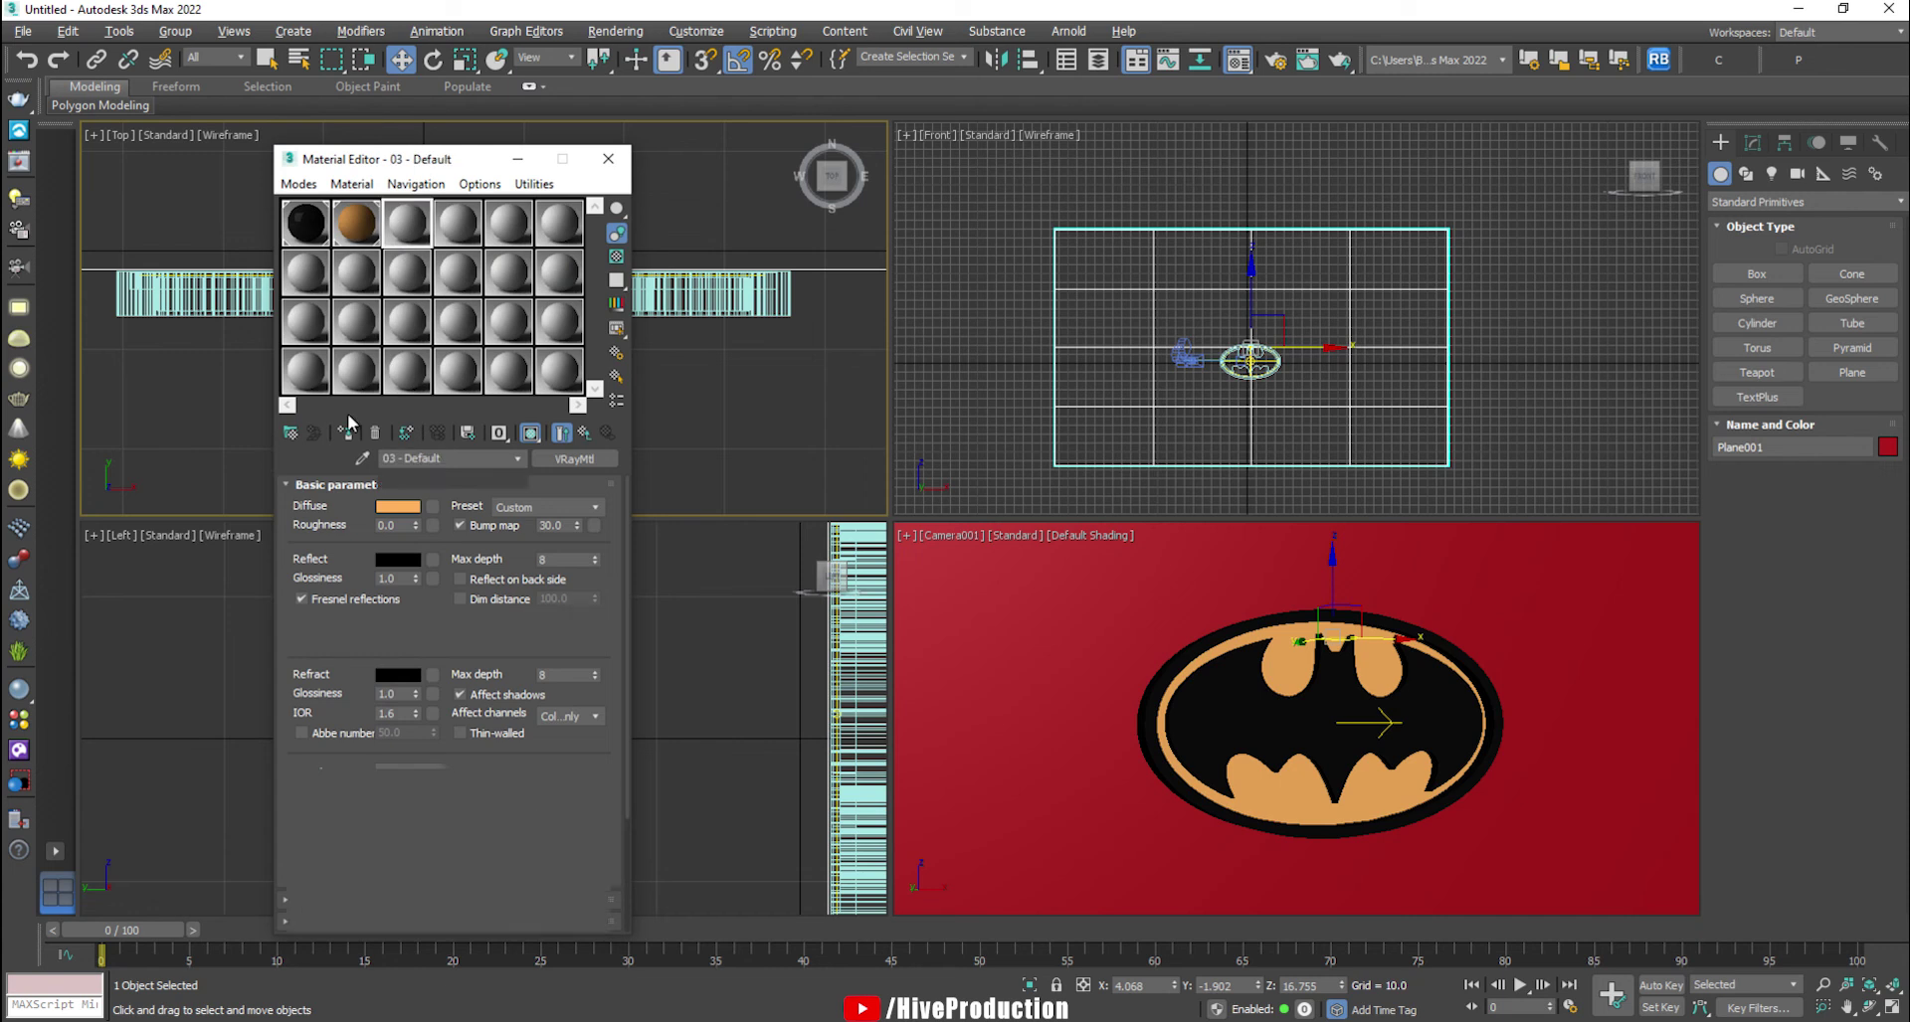
{"action": "left_click", "coordinate": [290, 434]}
{"action": "left_click", "coordinate": [689, 718]}
{"action": "double_click", "coordinate": [689, 716]}
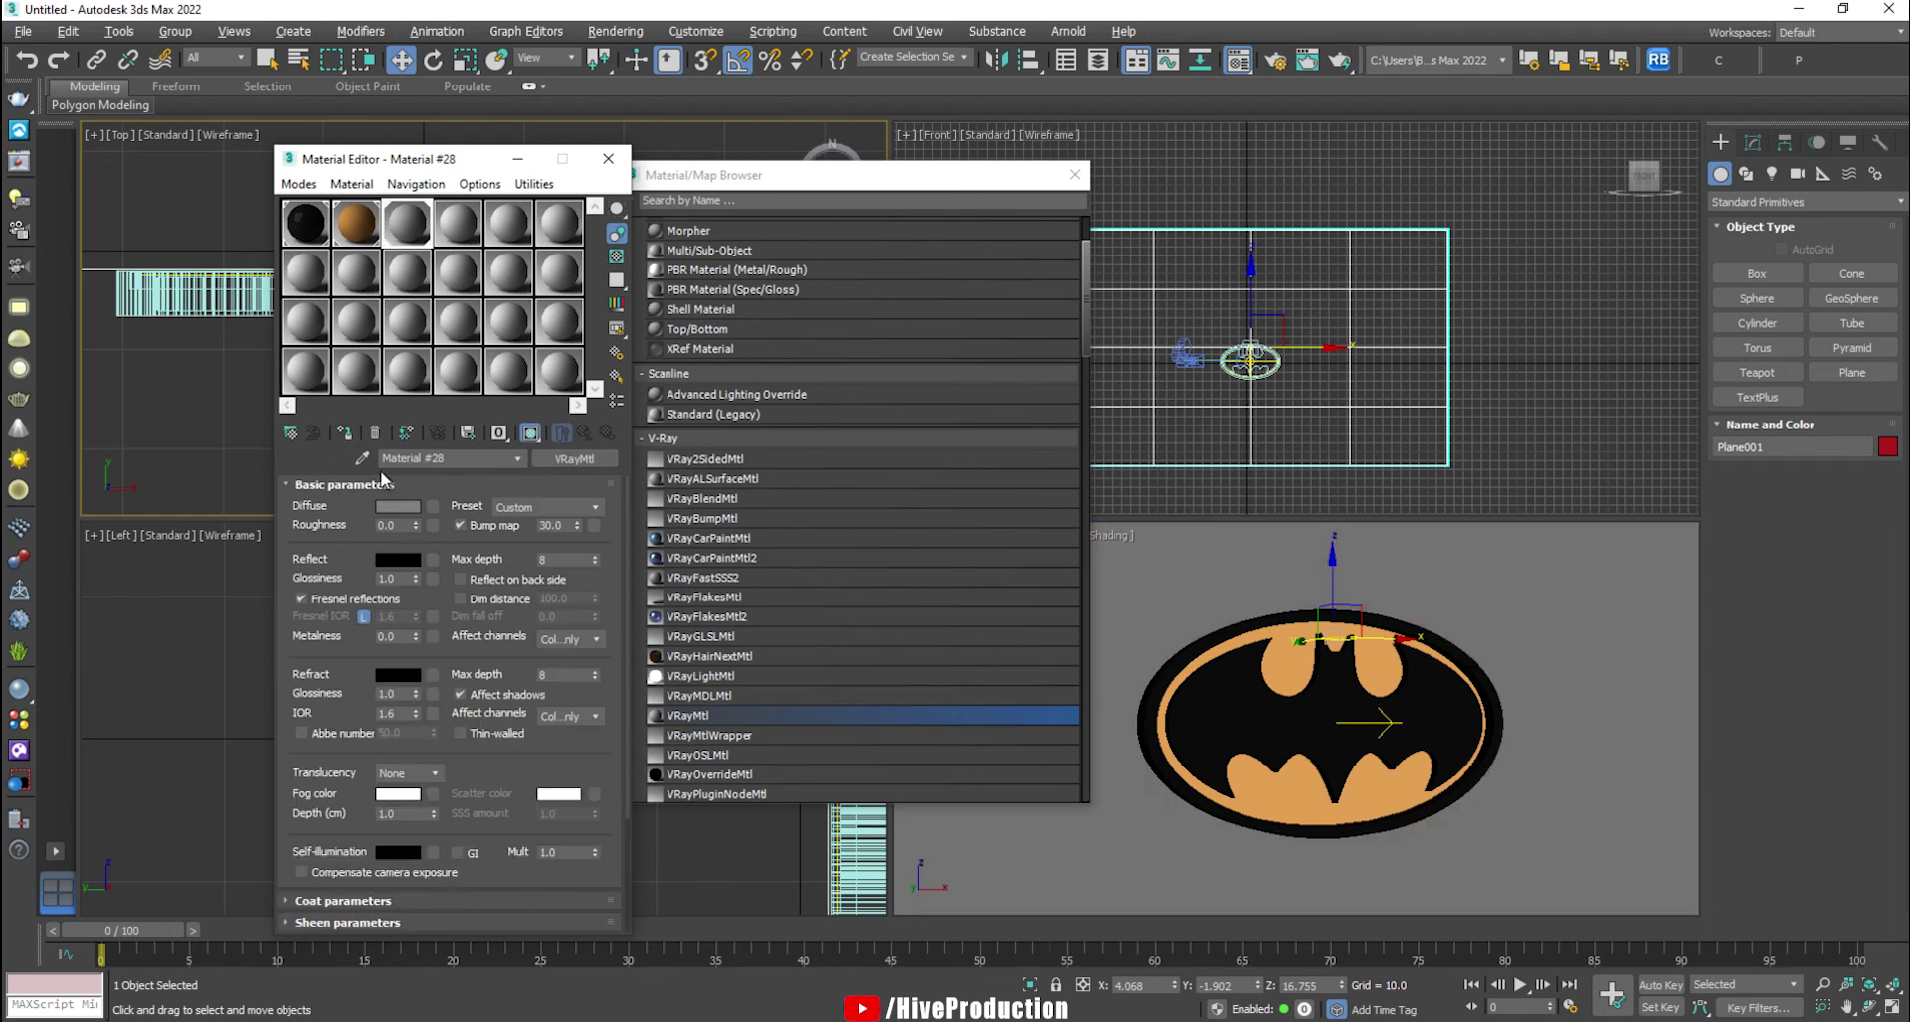
- Set the backdrop material's diffuse color to RGB 90, 102, 115 and close the material browser
{"action": "left_click", "coordinate": [399, 508]}
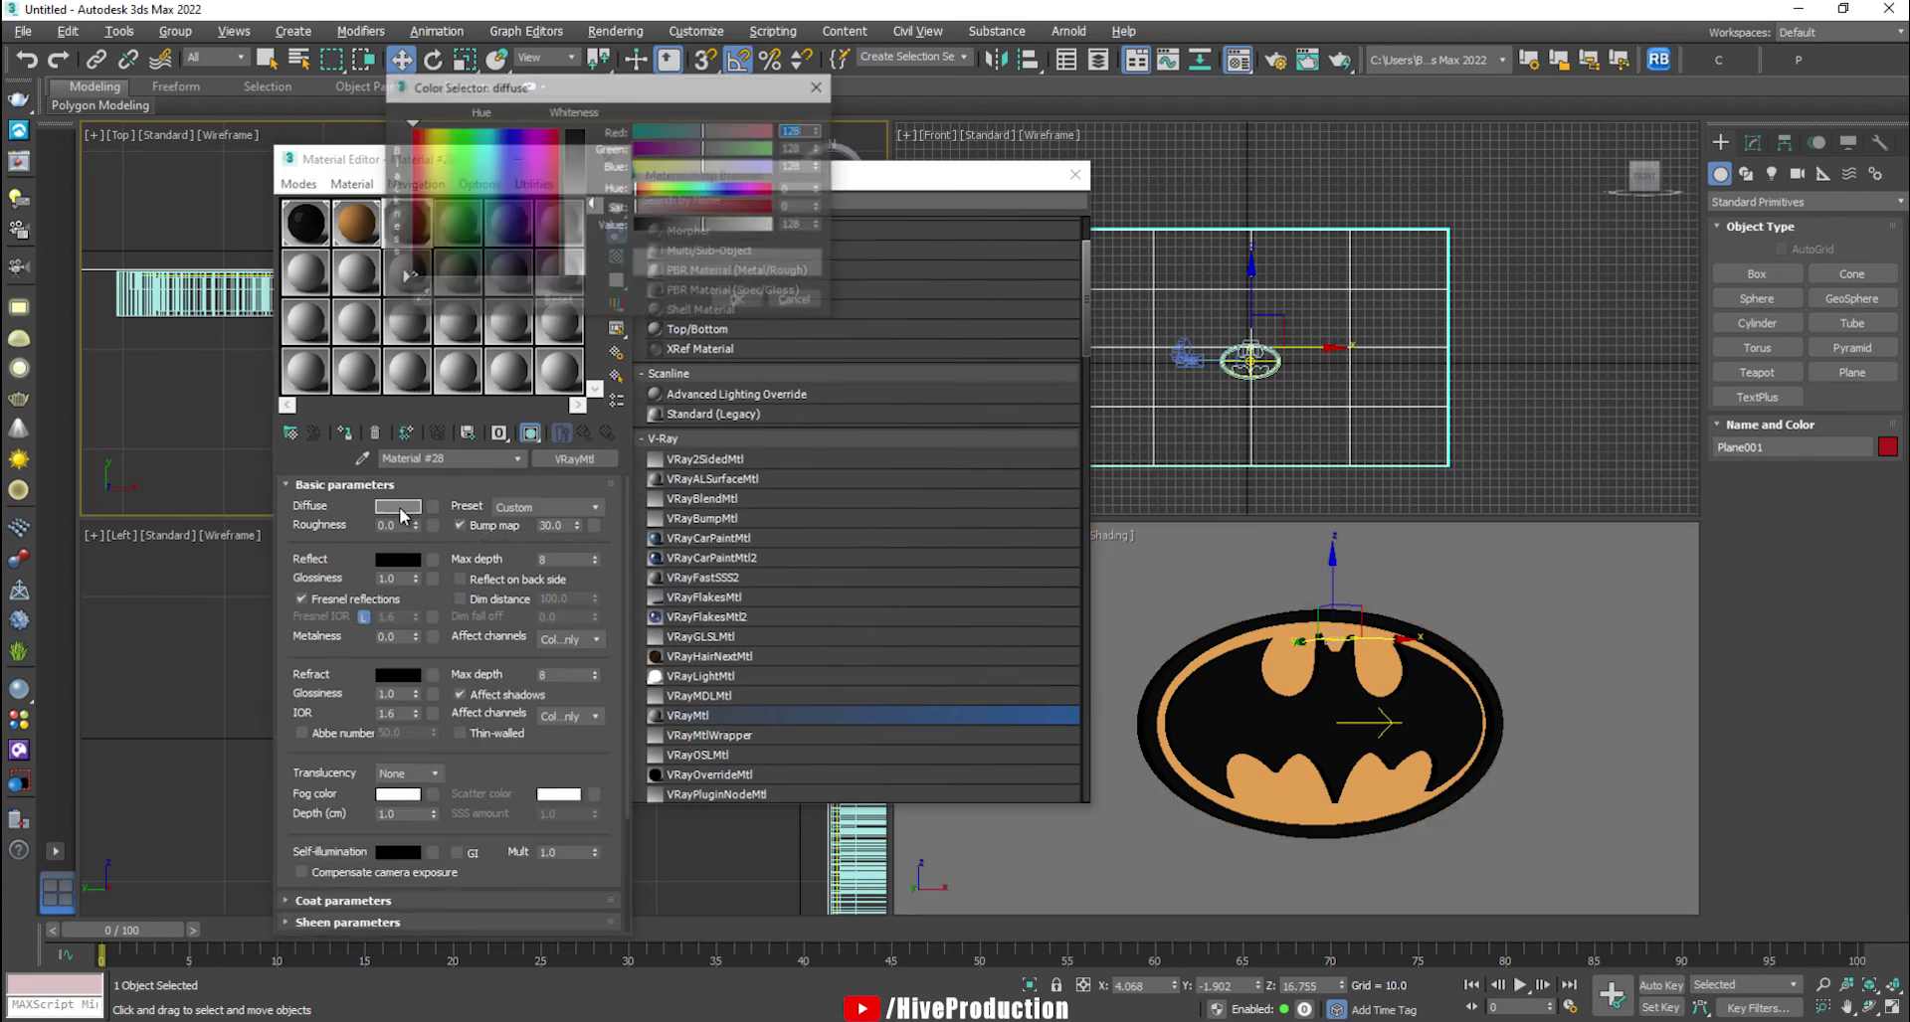
{"action": "left_click", "coordinate": [803, 126]}
{"action": "type", "text": "90"}
{"action": "key", "text": "Tab"}
{"action": "type", "text": "1"}
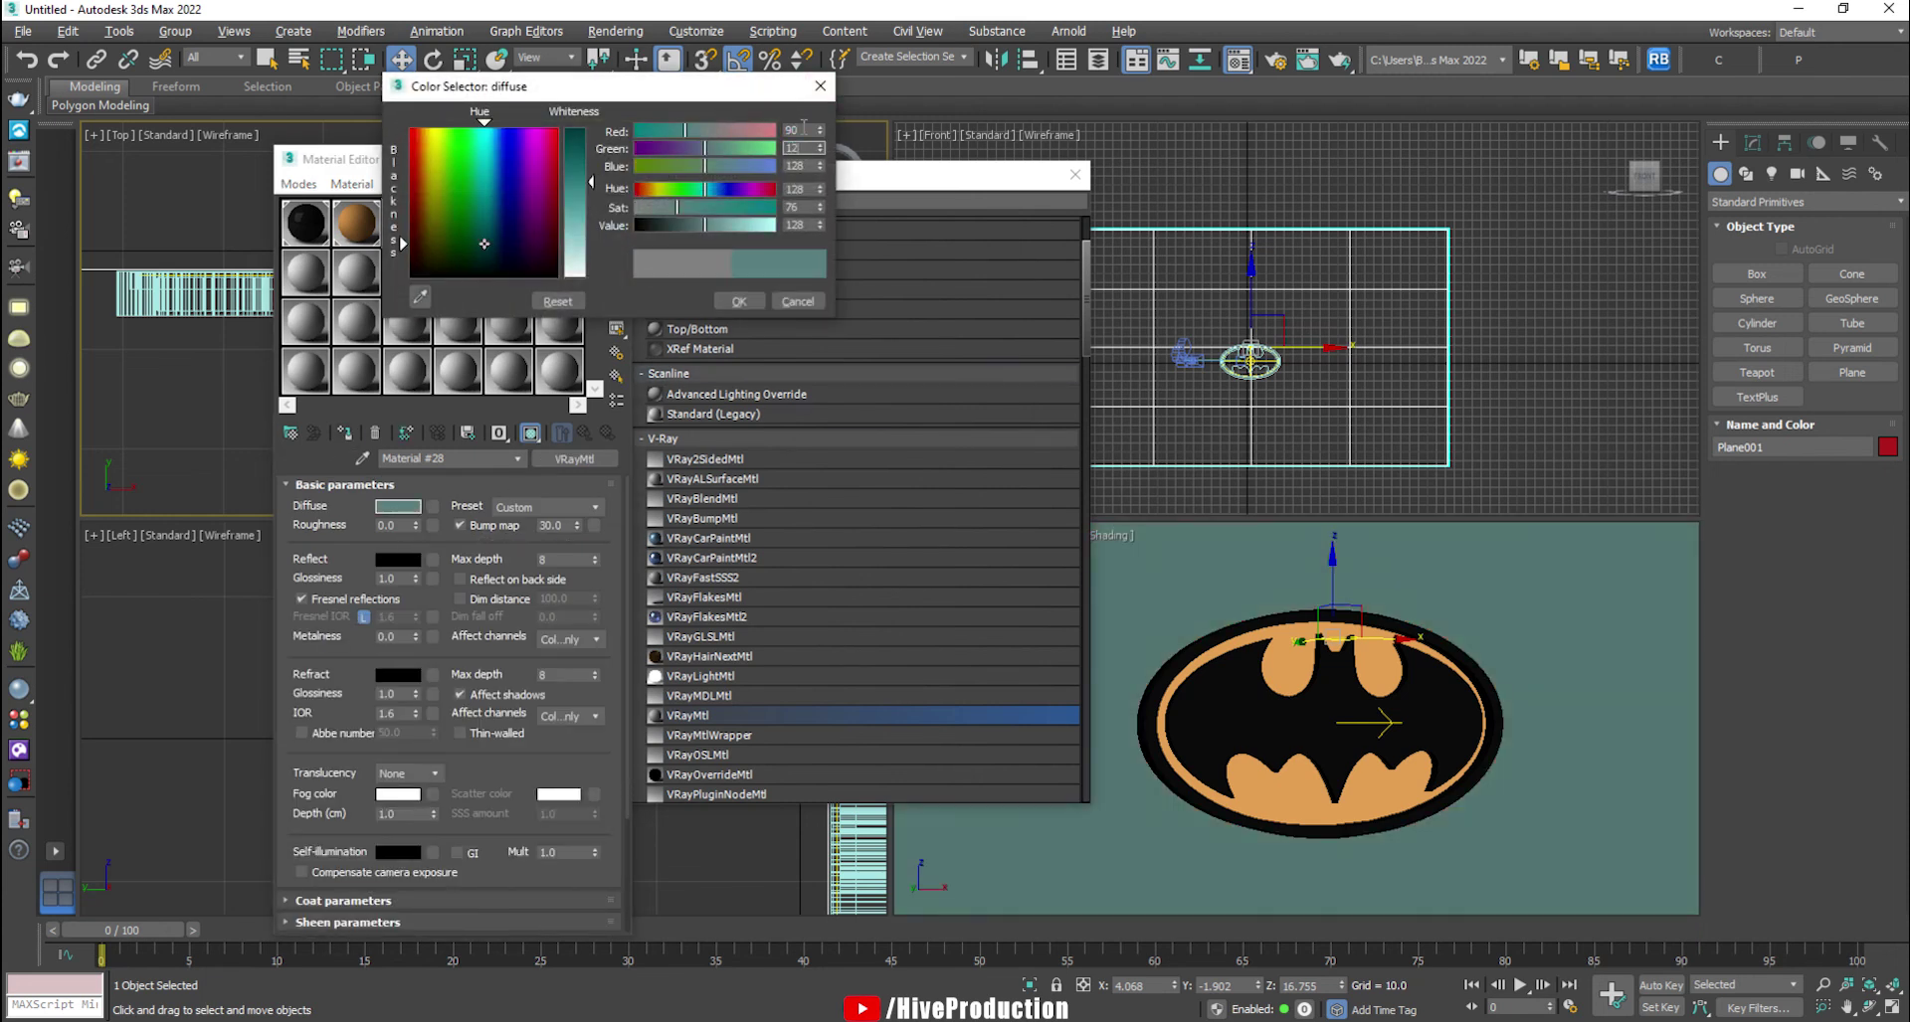
{"action": "key", "text": "Tab"}
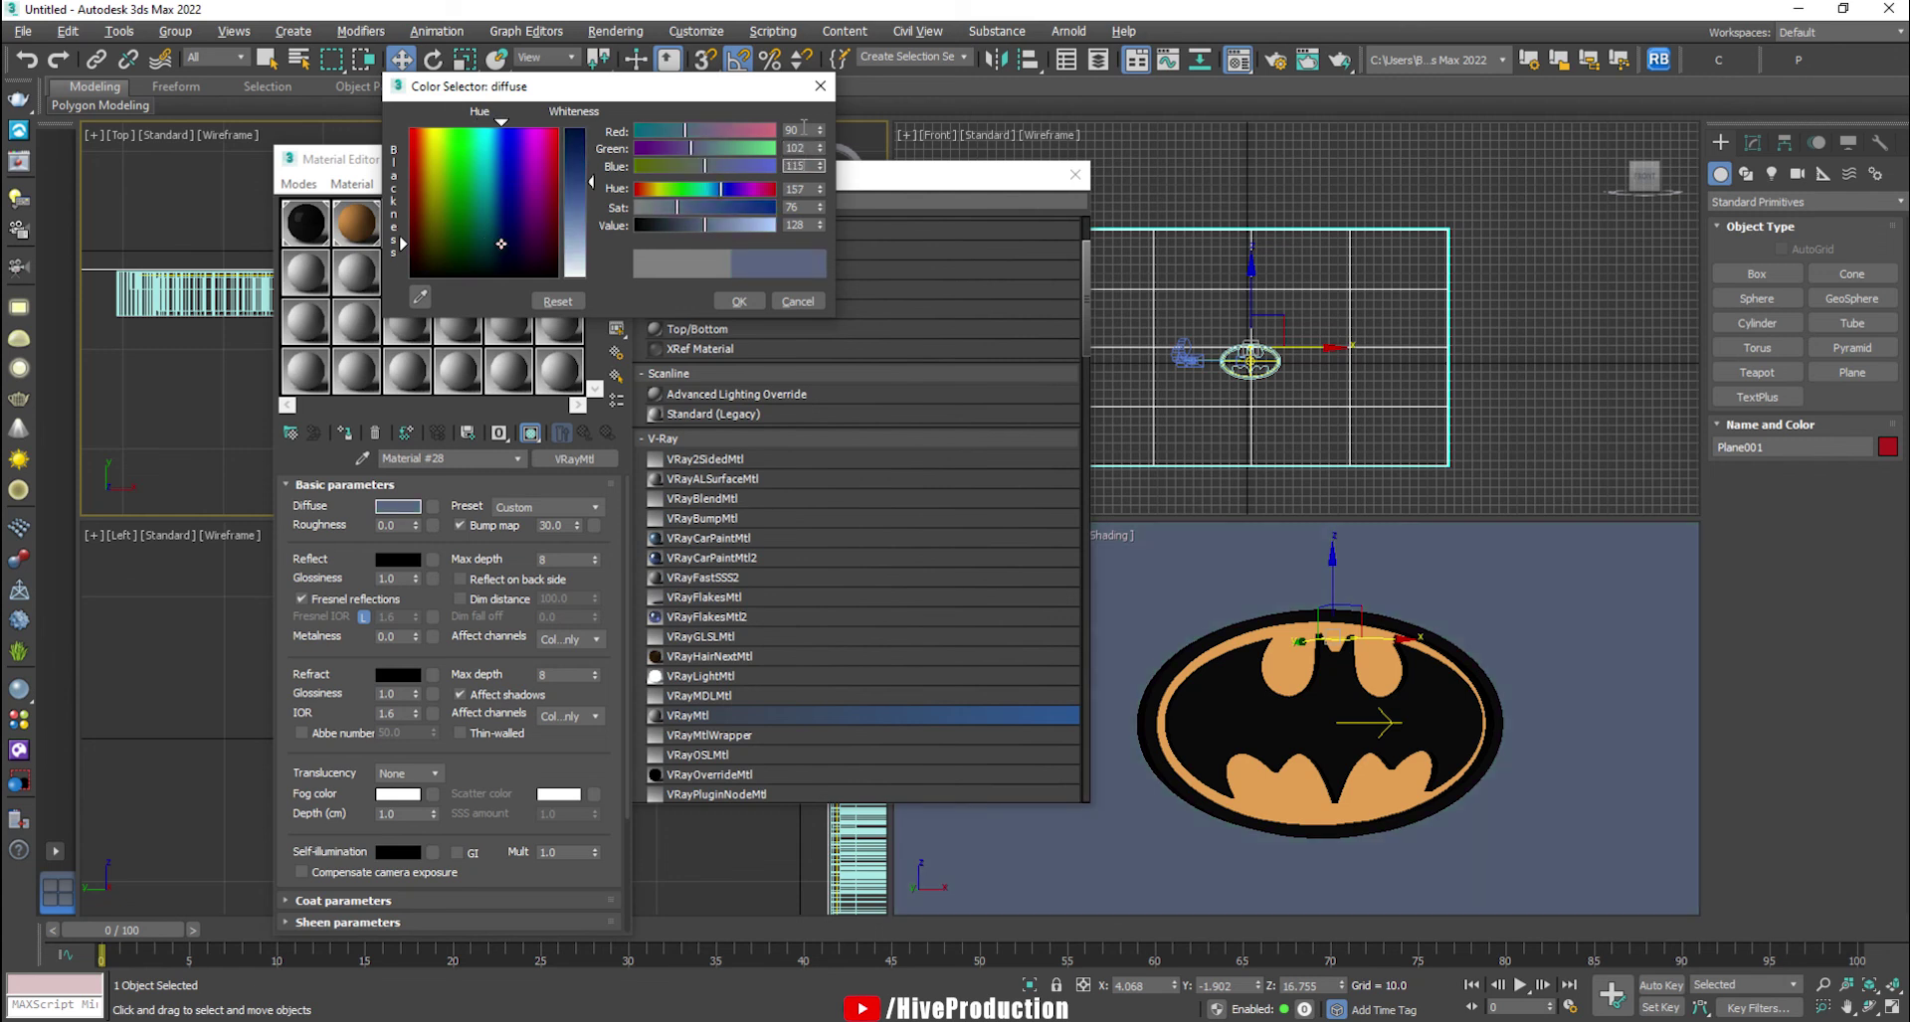
{"action": "left_click", "coordinate": [737, 301]}
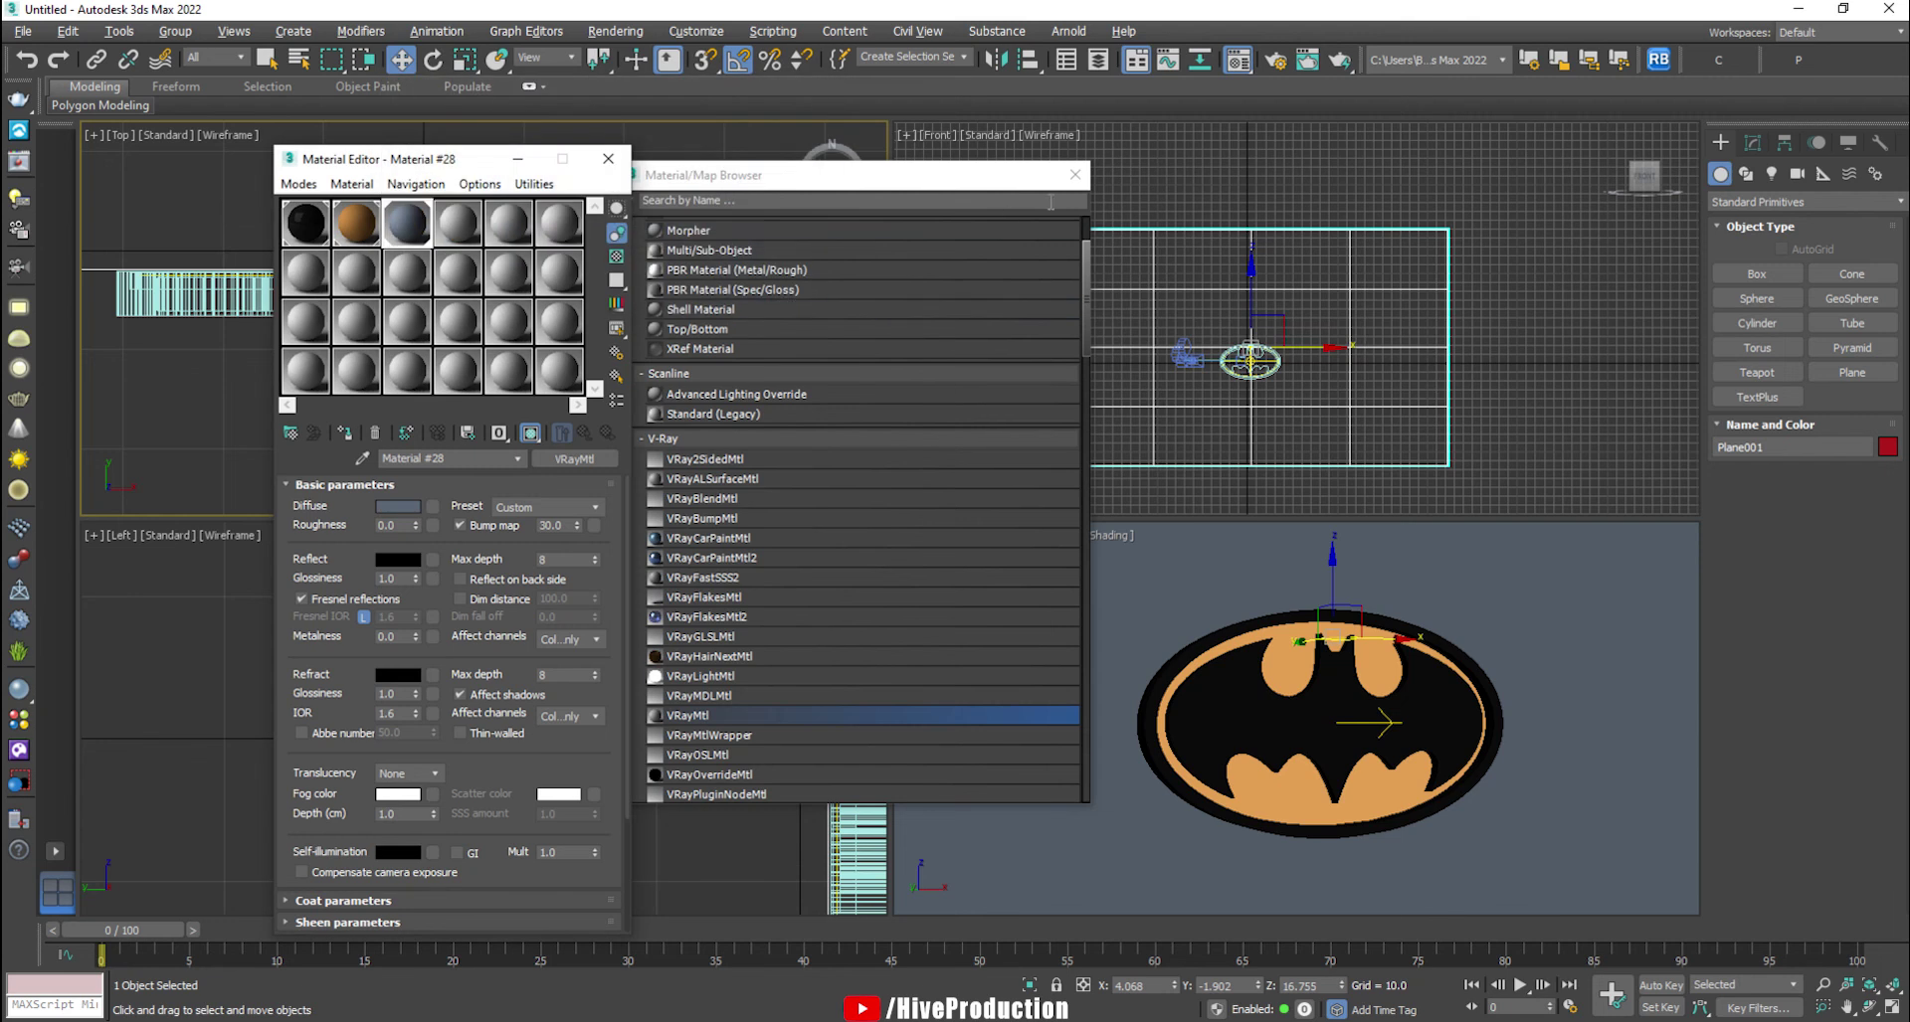
{"action": "left_click", "coordinate": [1075, 174]}
- Load the bump image from the Desktop as a bitmap in the backdrop material's Bump map and show it in the viewport
{"action": "left_click_drag", "start_coordinate": [490, 775], "coordinate": [473, 613]}
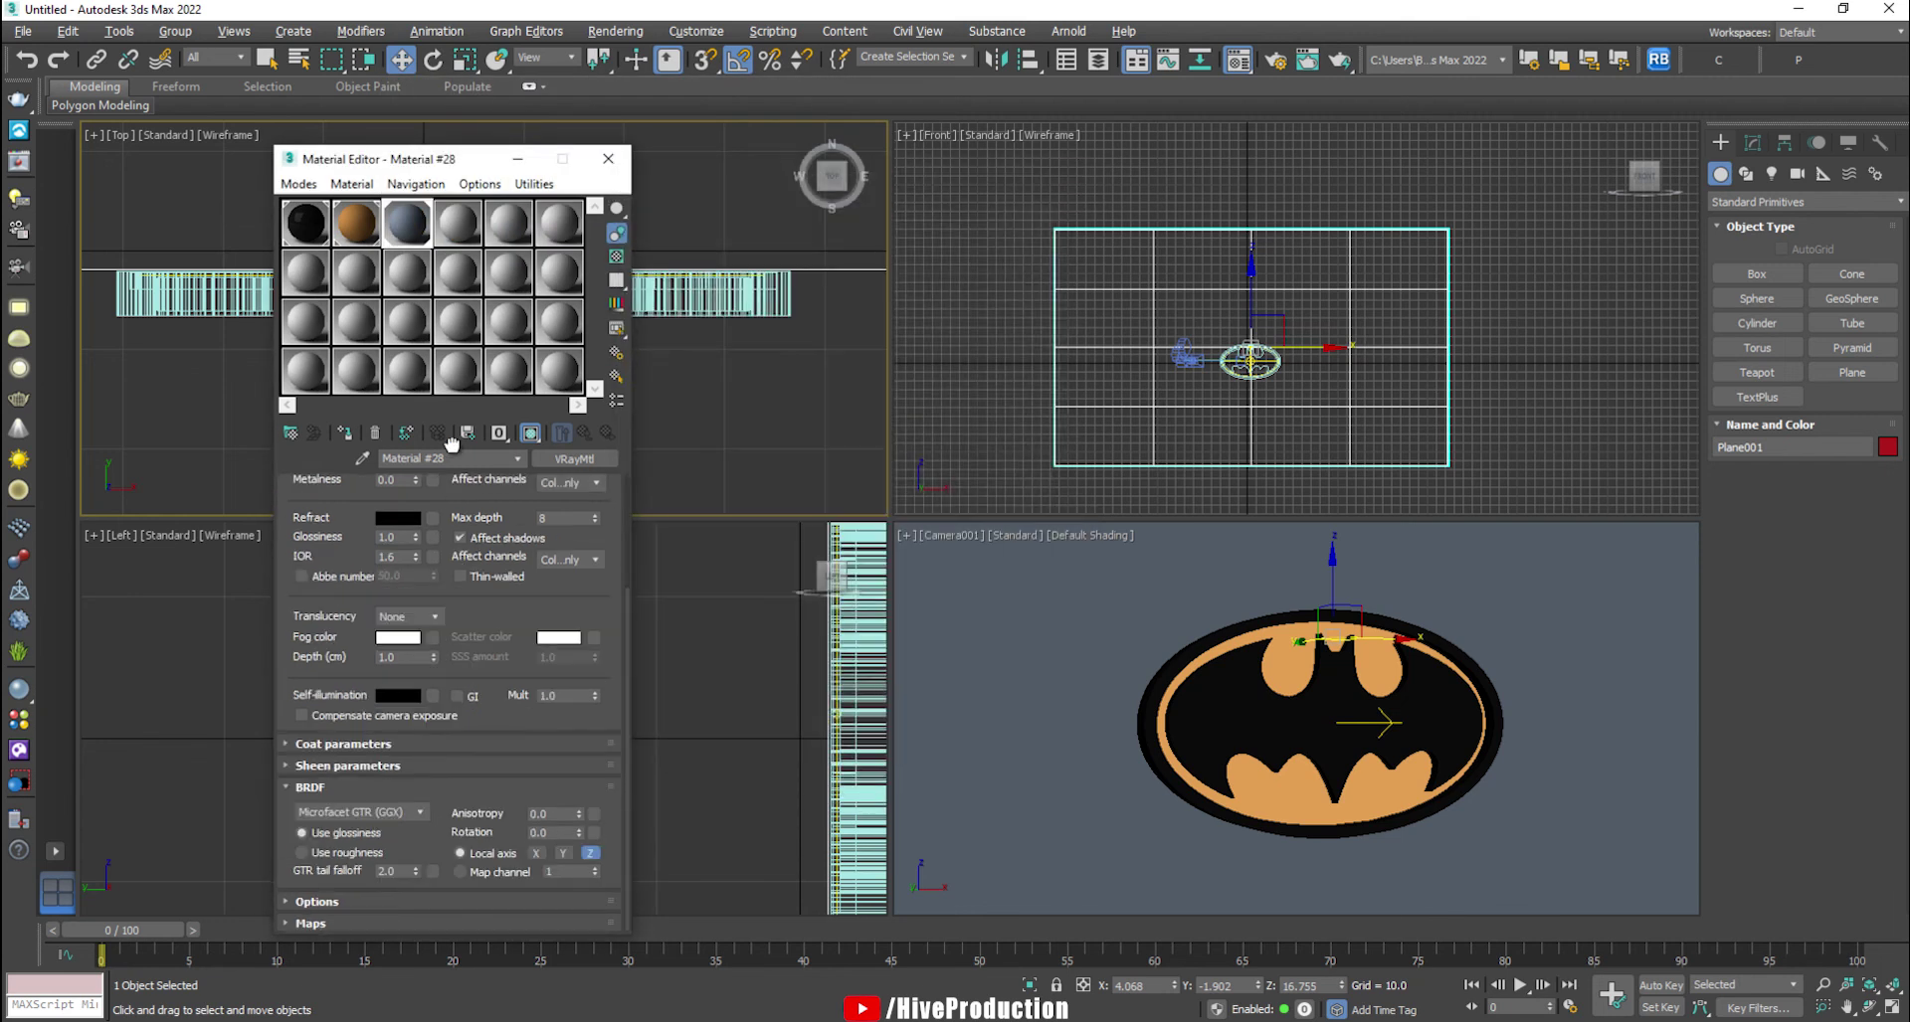
{"action": "left_click_drag", "start_coordinate": [452, 165], "coordinate": [450, 82]}
{"action": "left_click", "coordinate": [310, 827]}
{"action": "scroll", "coordinate": [443, 648], "scroll_direction": "down", "scroll_amount": 5}
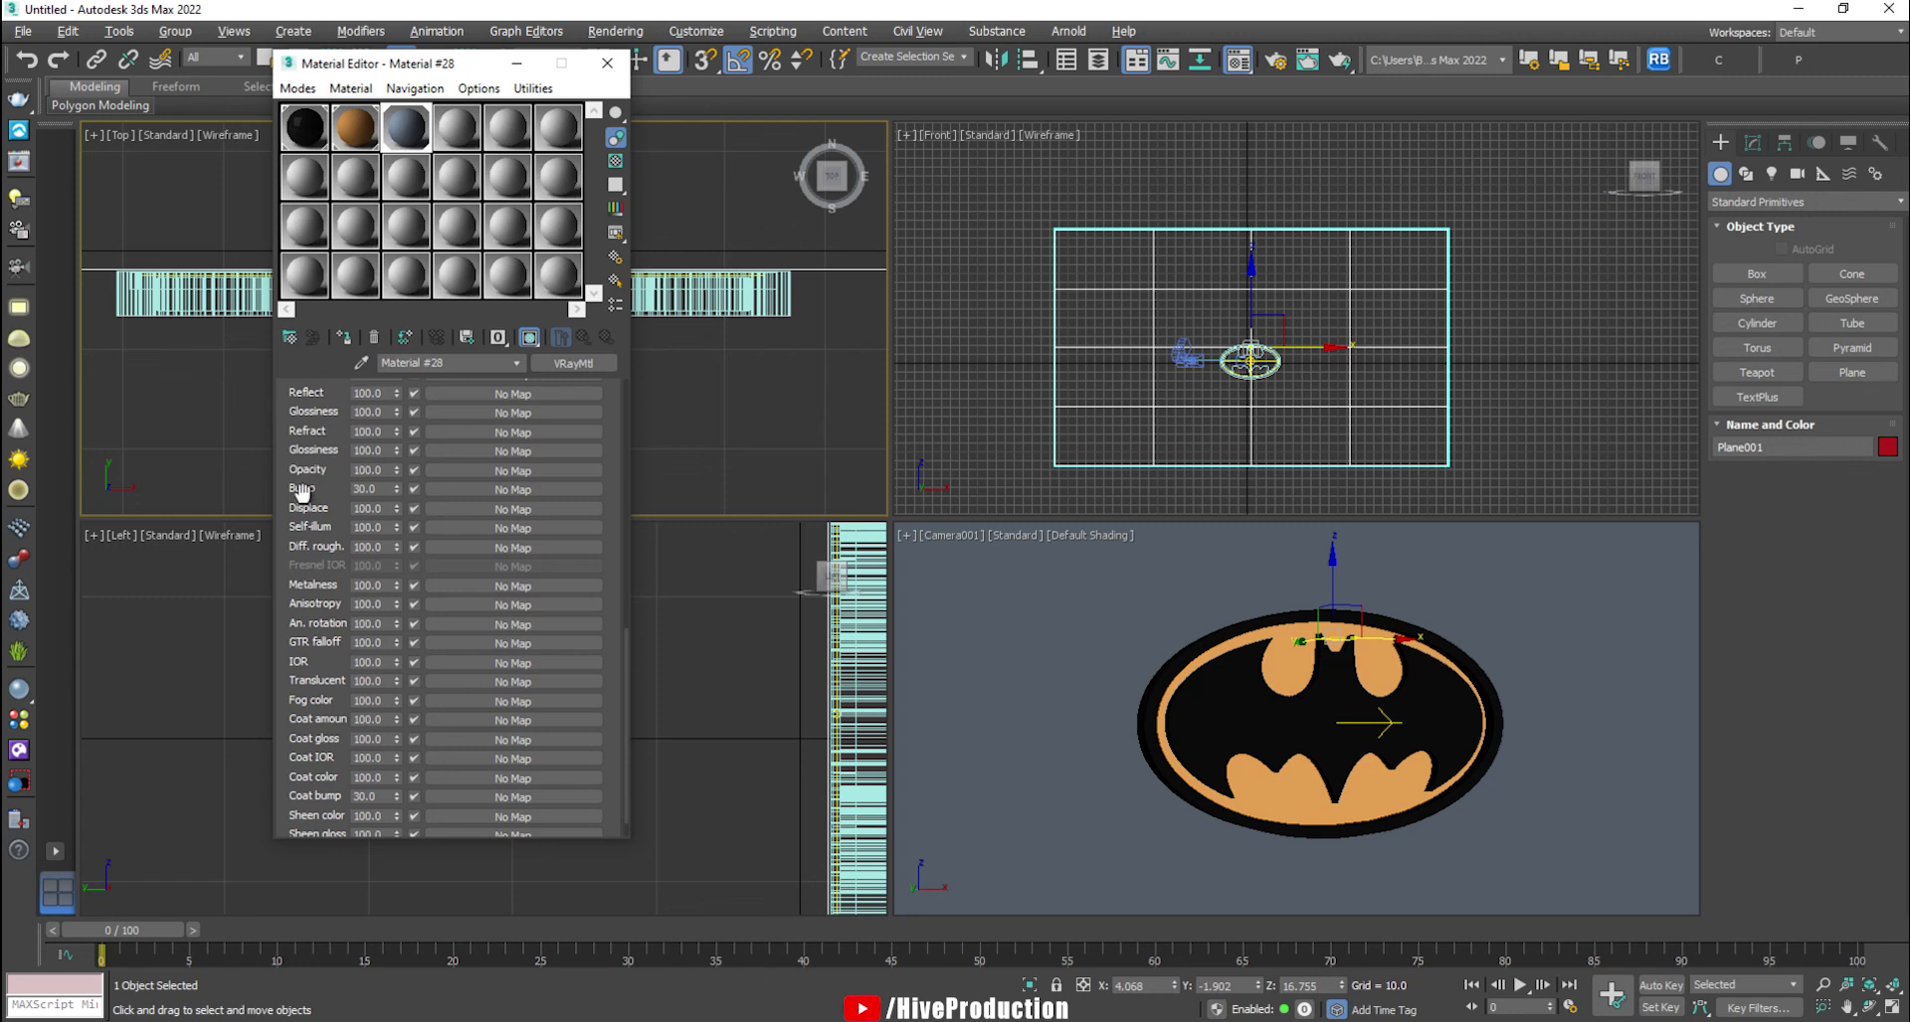
{"action": "left_click", "coordinate": [526, 490]}
{"action": "scroll", "coordinate": [732, 453], "scroll_direction": "up", "scroll_amount": 10}
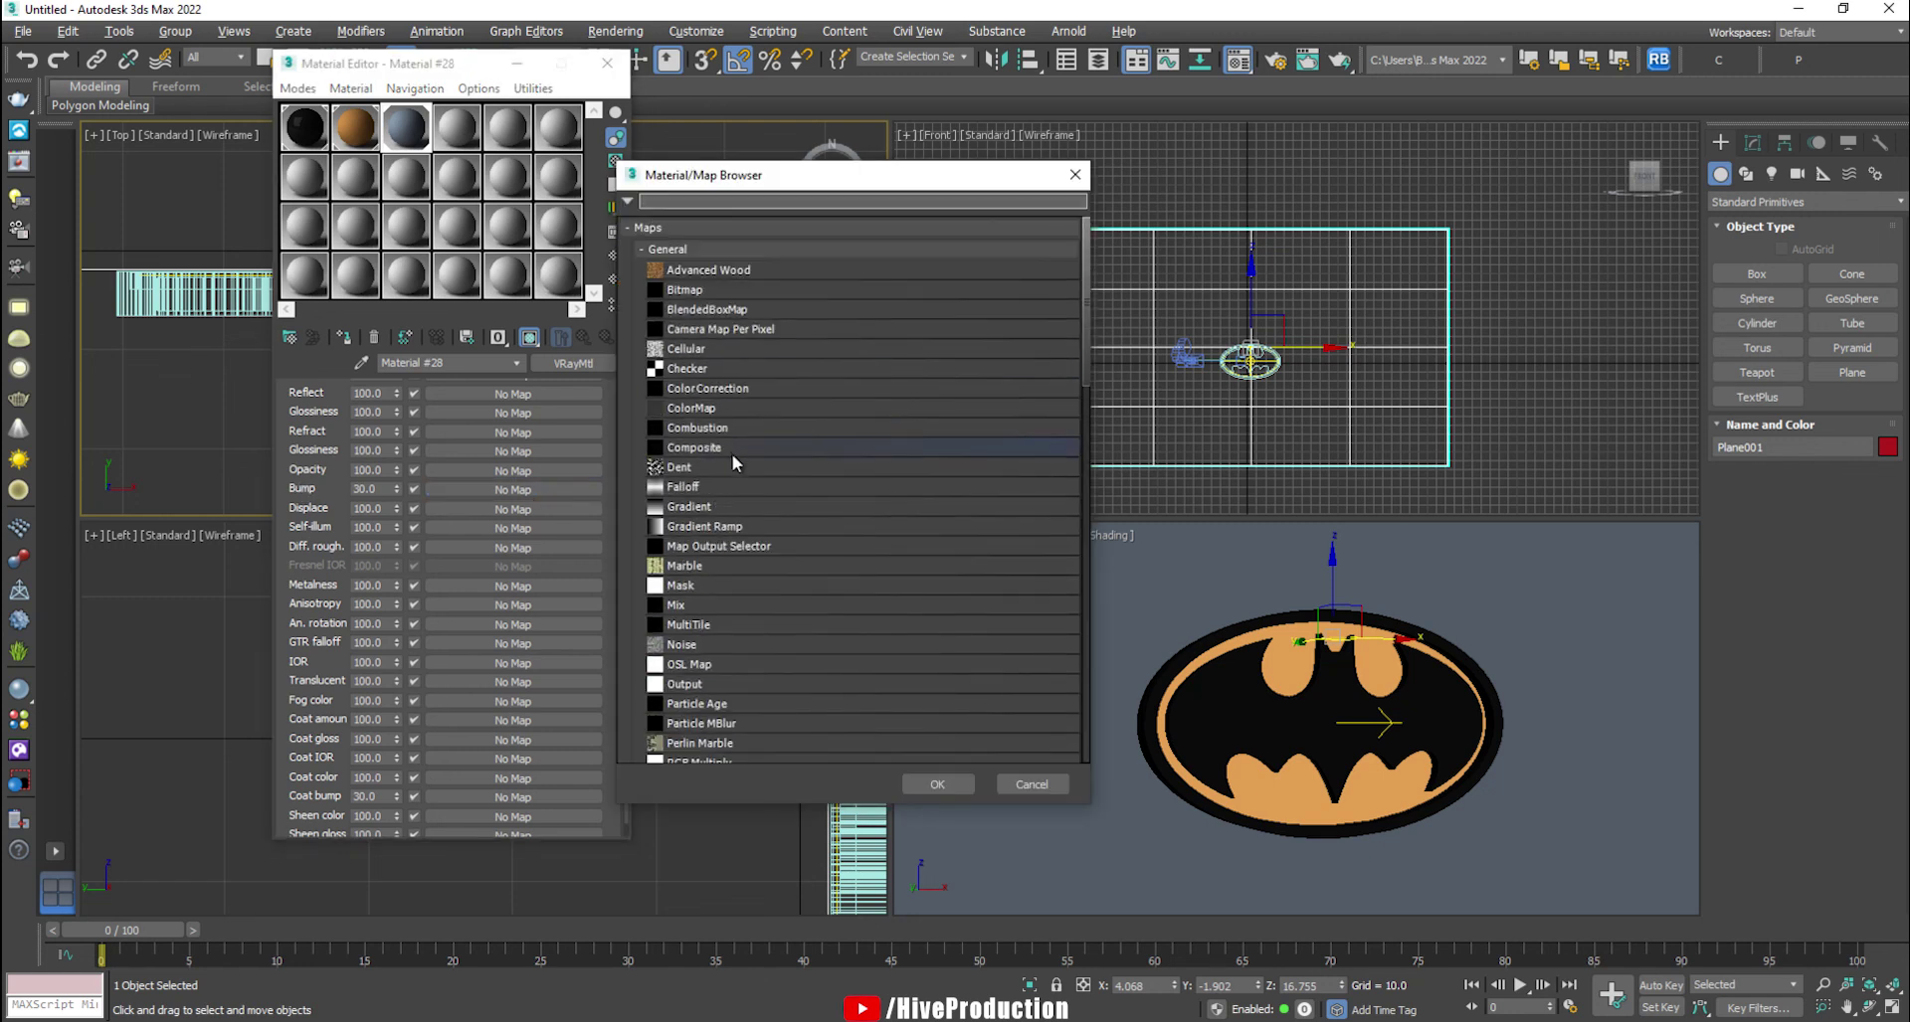
{"action": "double_click", "coordinate": [691, 286]}
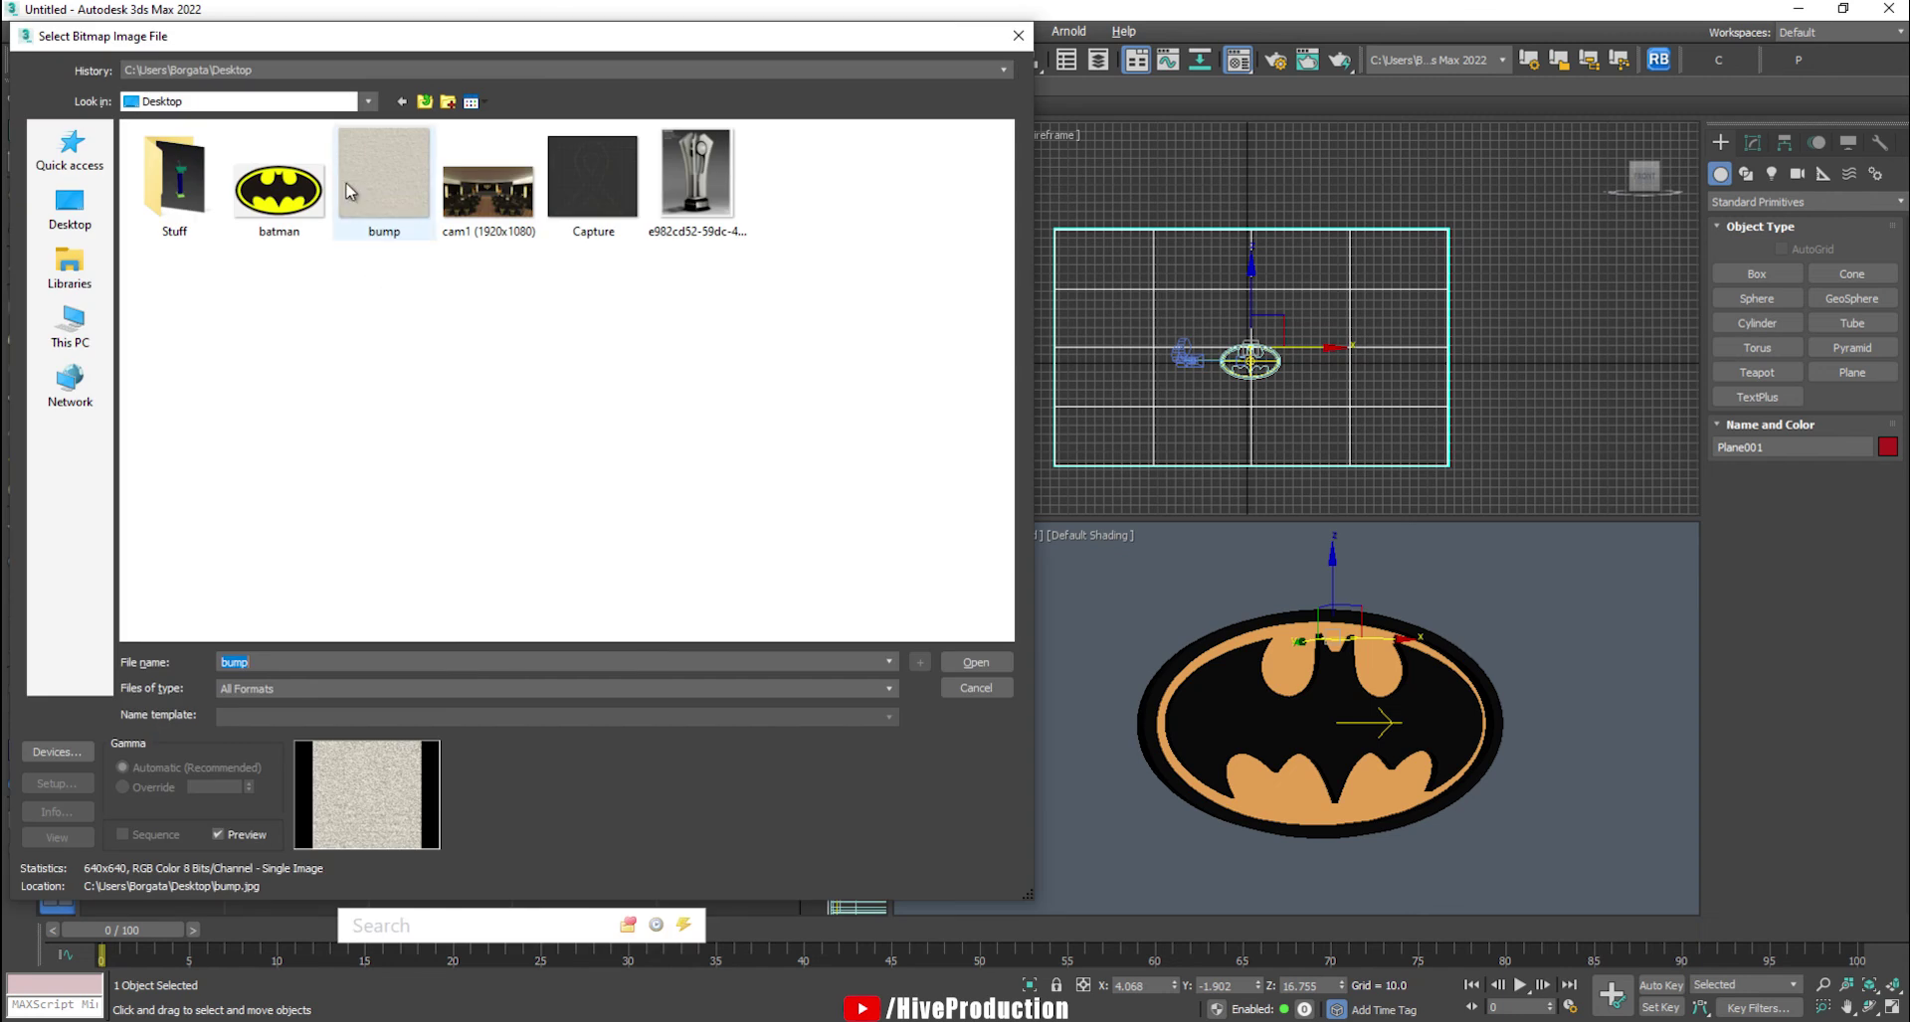
{"action": "double_click", "coordinate": [348, 191]}
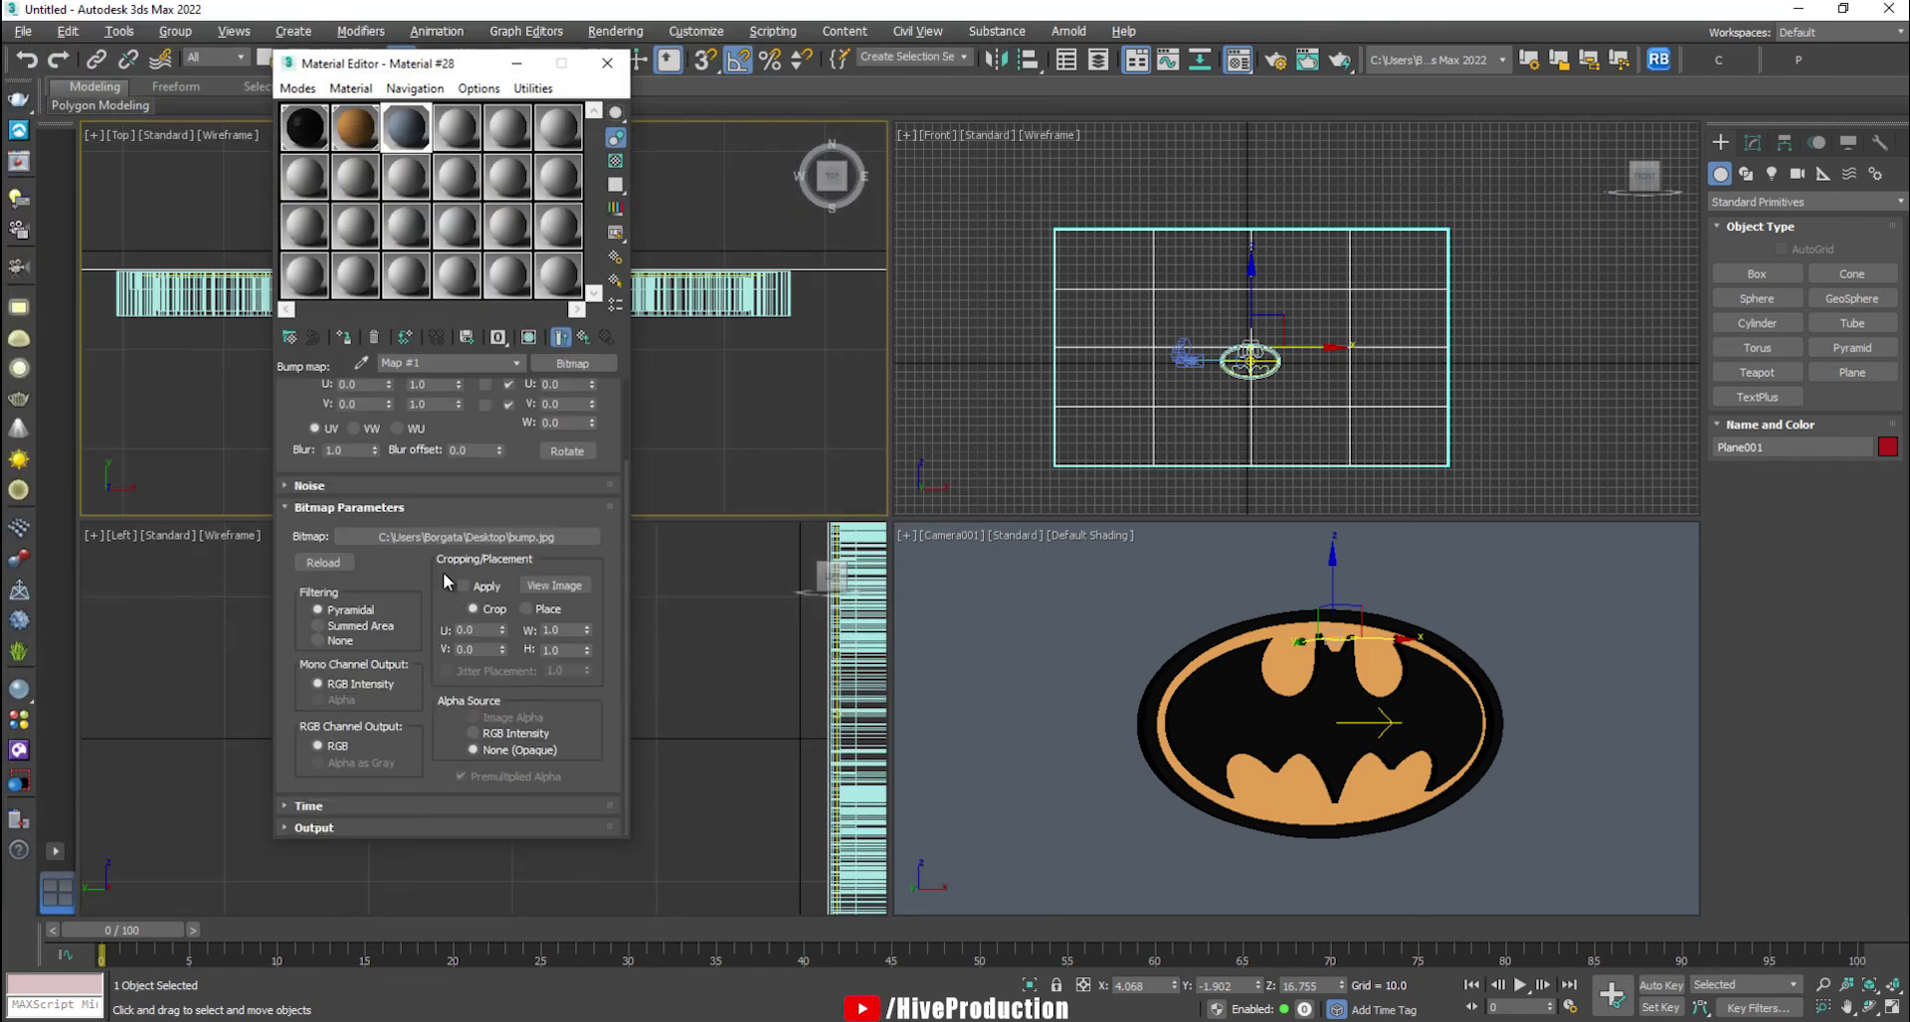
{"action": "left_click", "coordinate": [529, 338]}
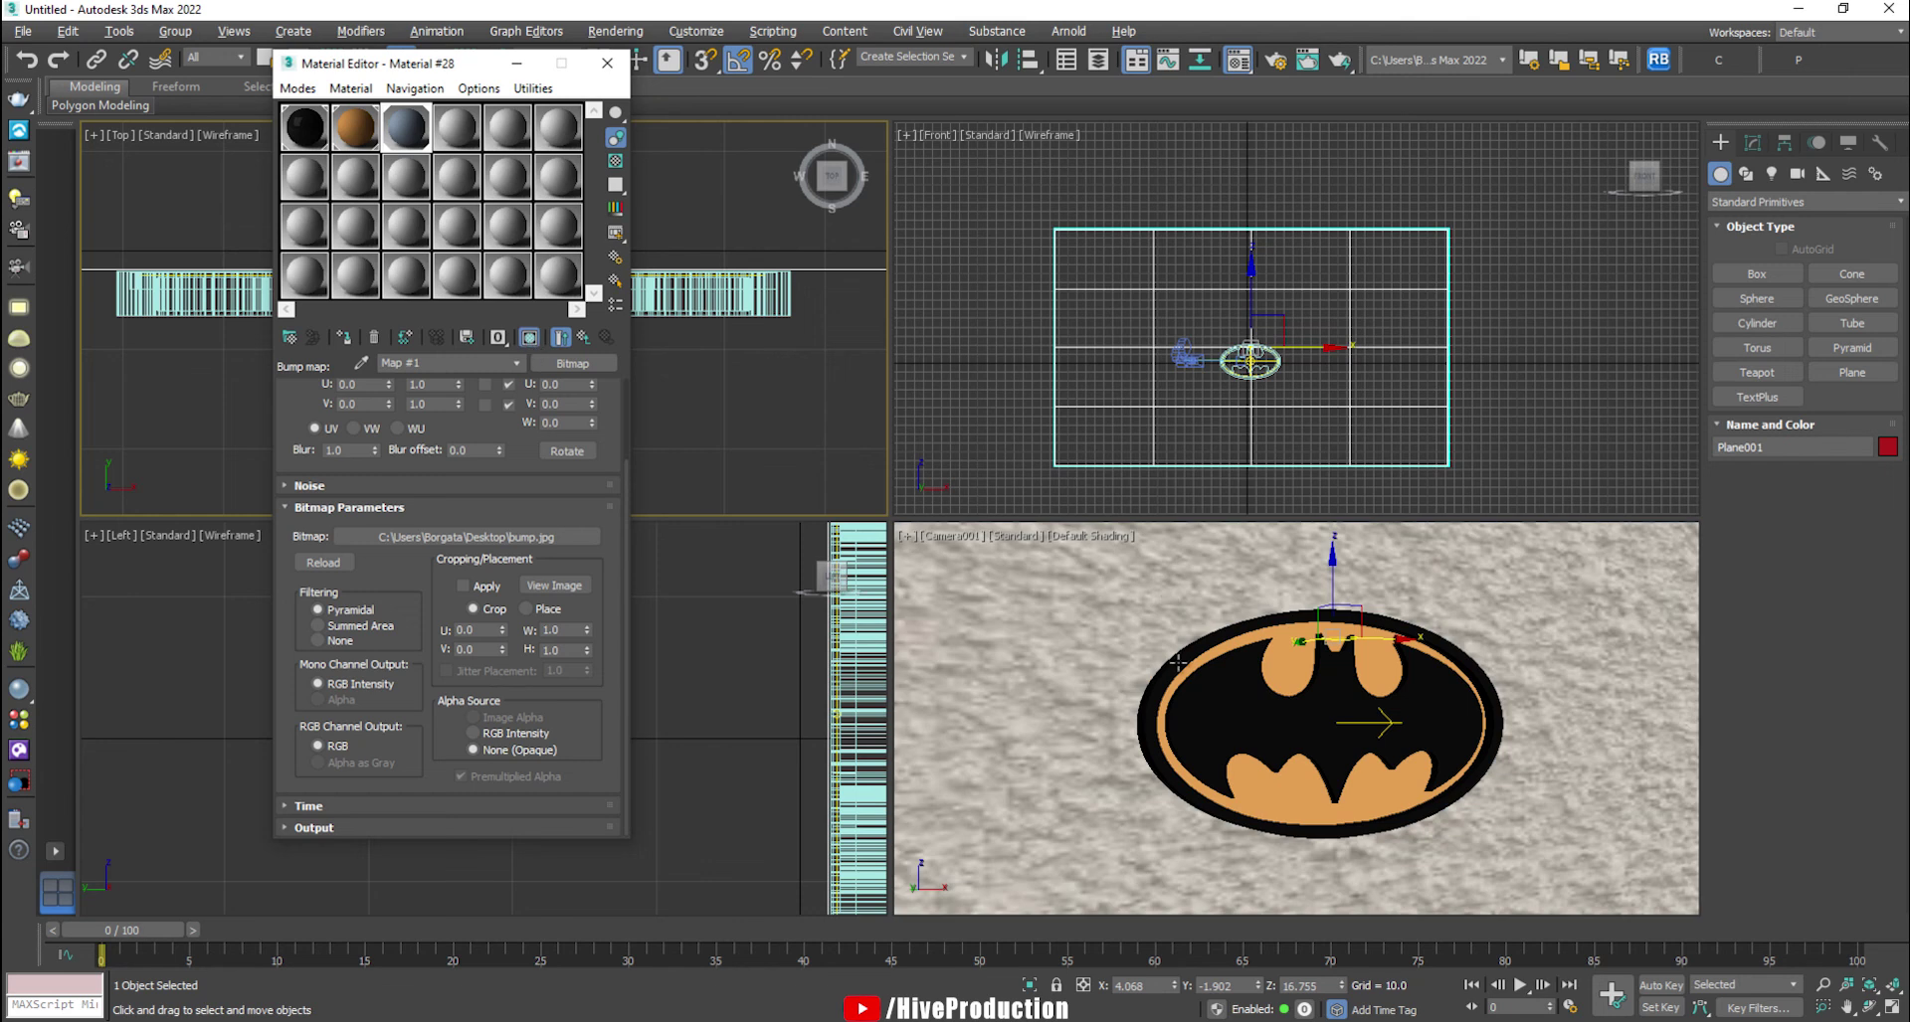
- Set the bump bitmap's tiling to U 15 and V 12 and close the material editor
{"action": "scroll", "coordinate": [428, 493], "scroll_direction": "up", "scroll_amount": 2}
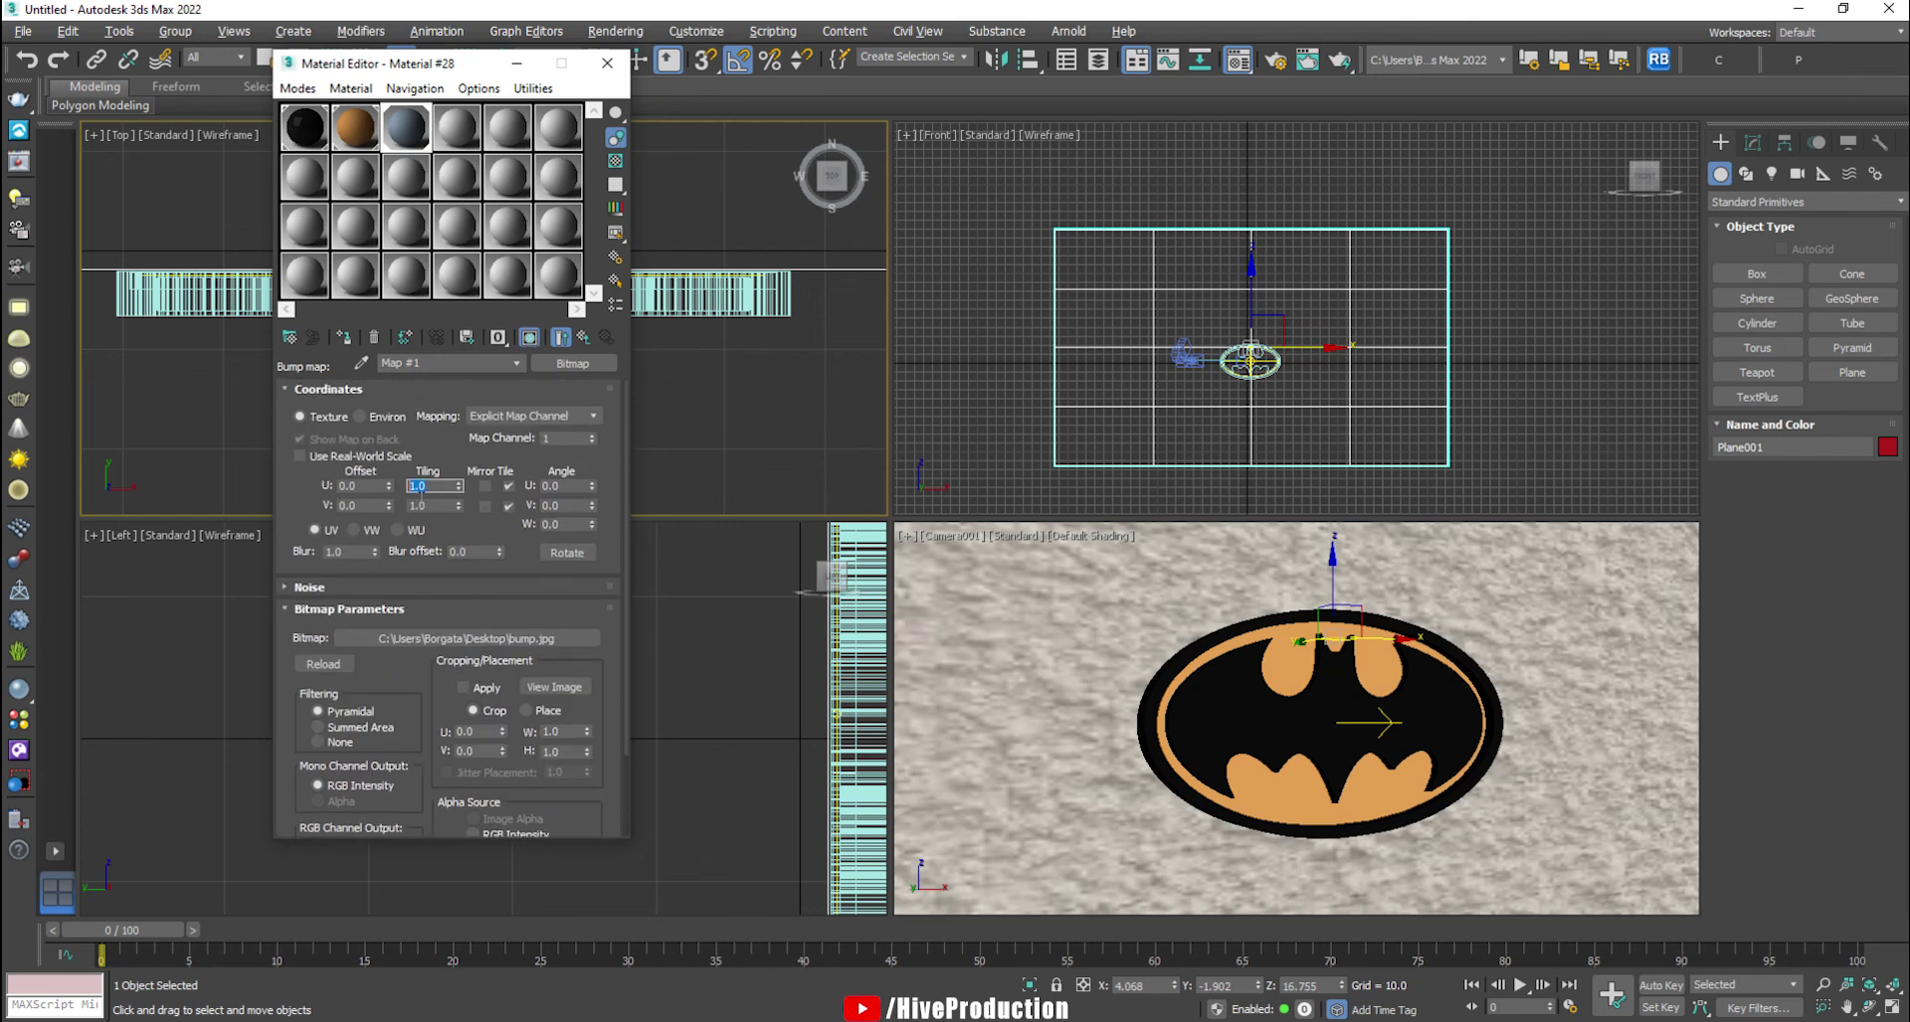
{"action": "type", "text": "5"}
{"action": "key", "text": "Tab"}
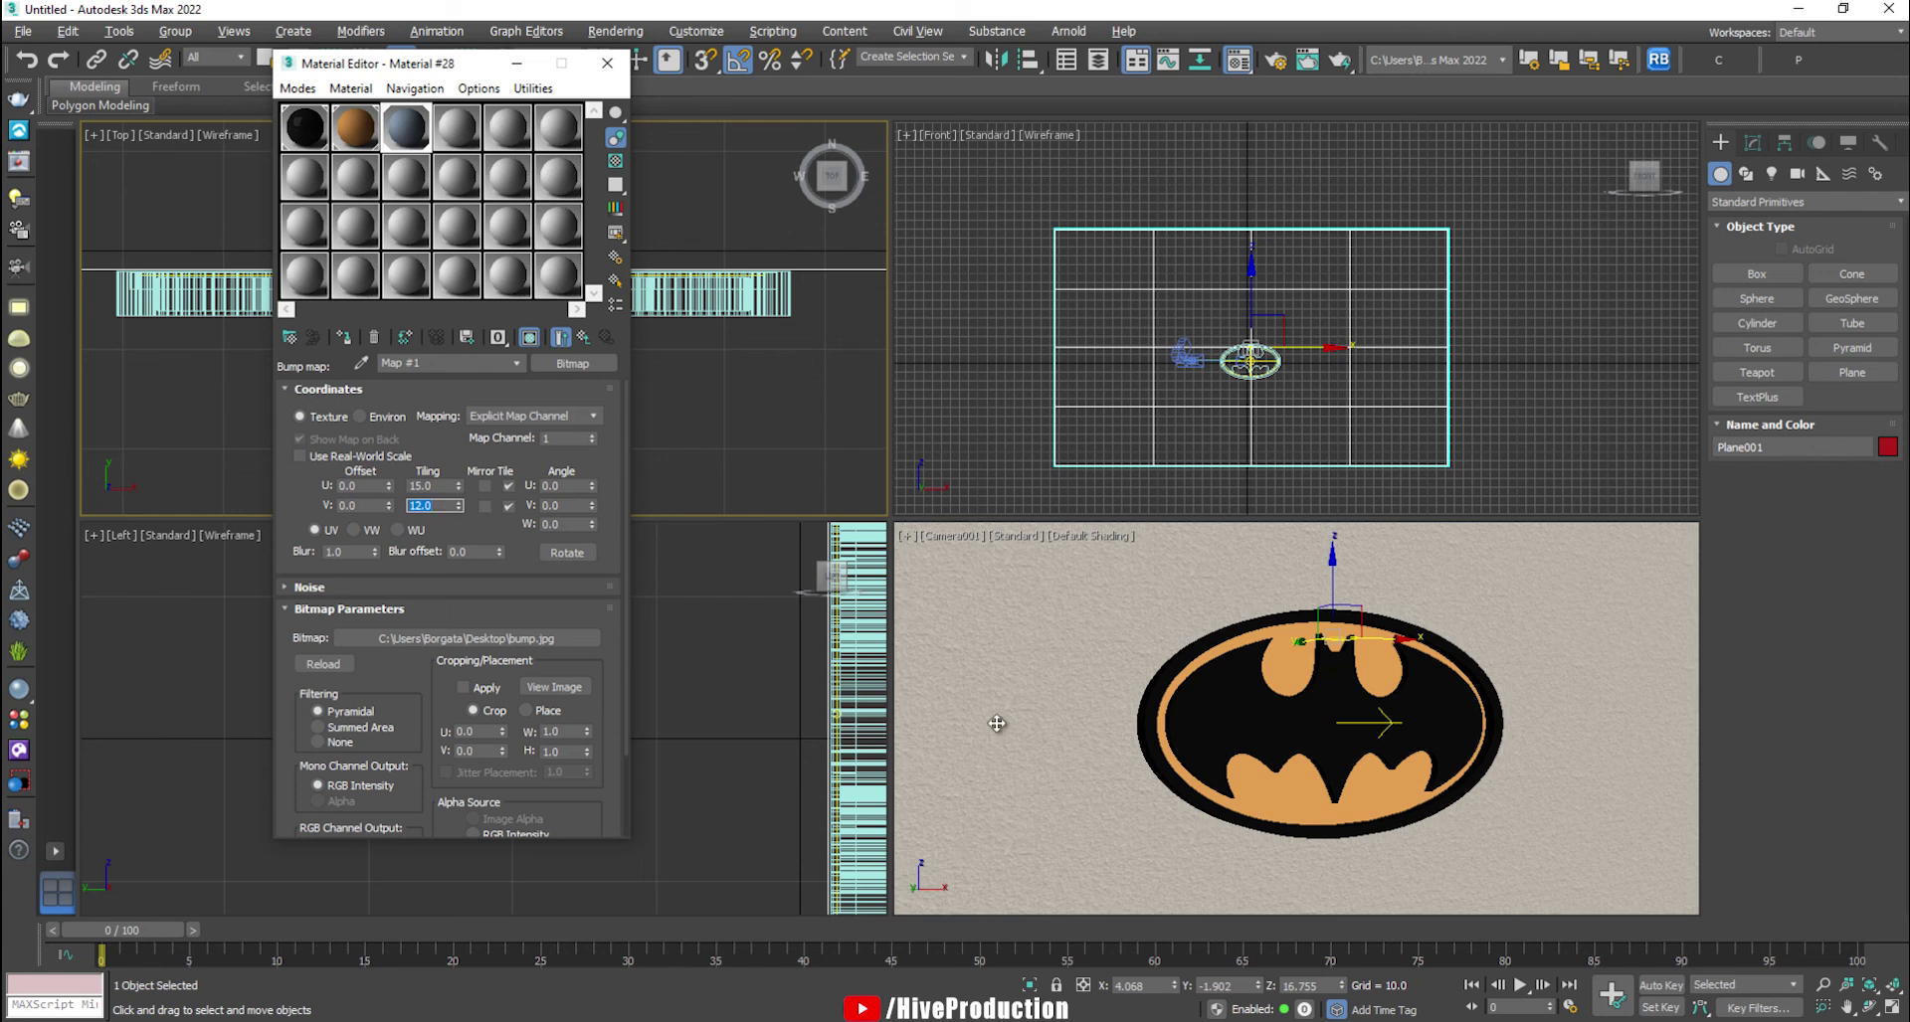
{"action": "left_click", "coordinate": [601, 65]}
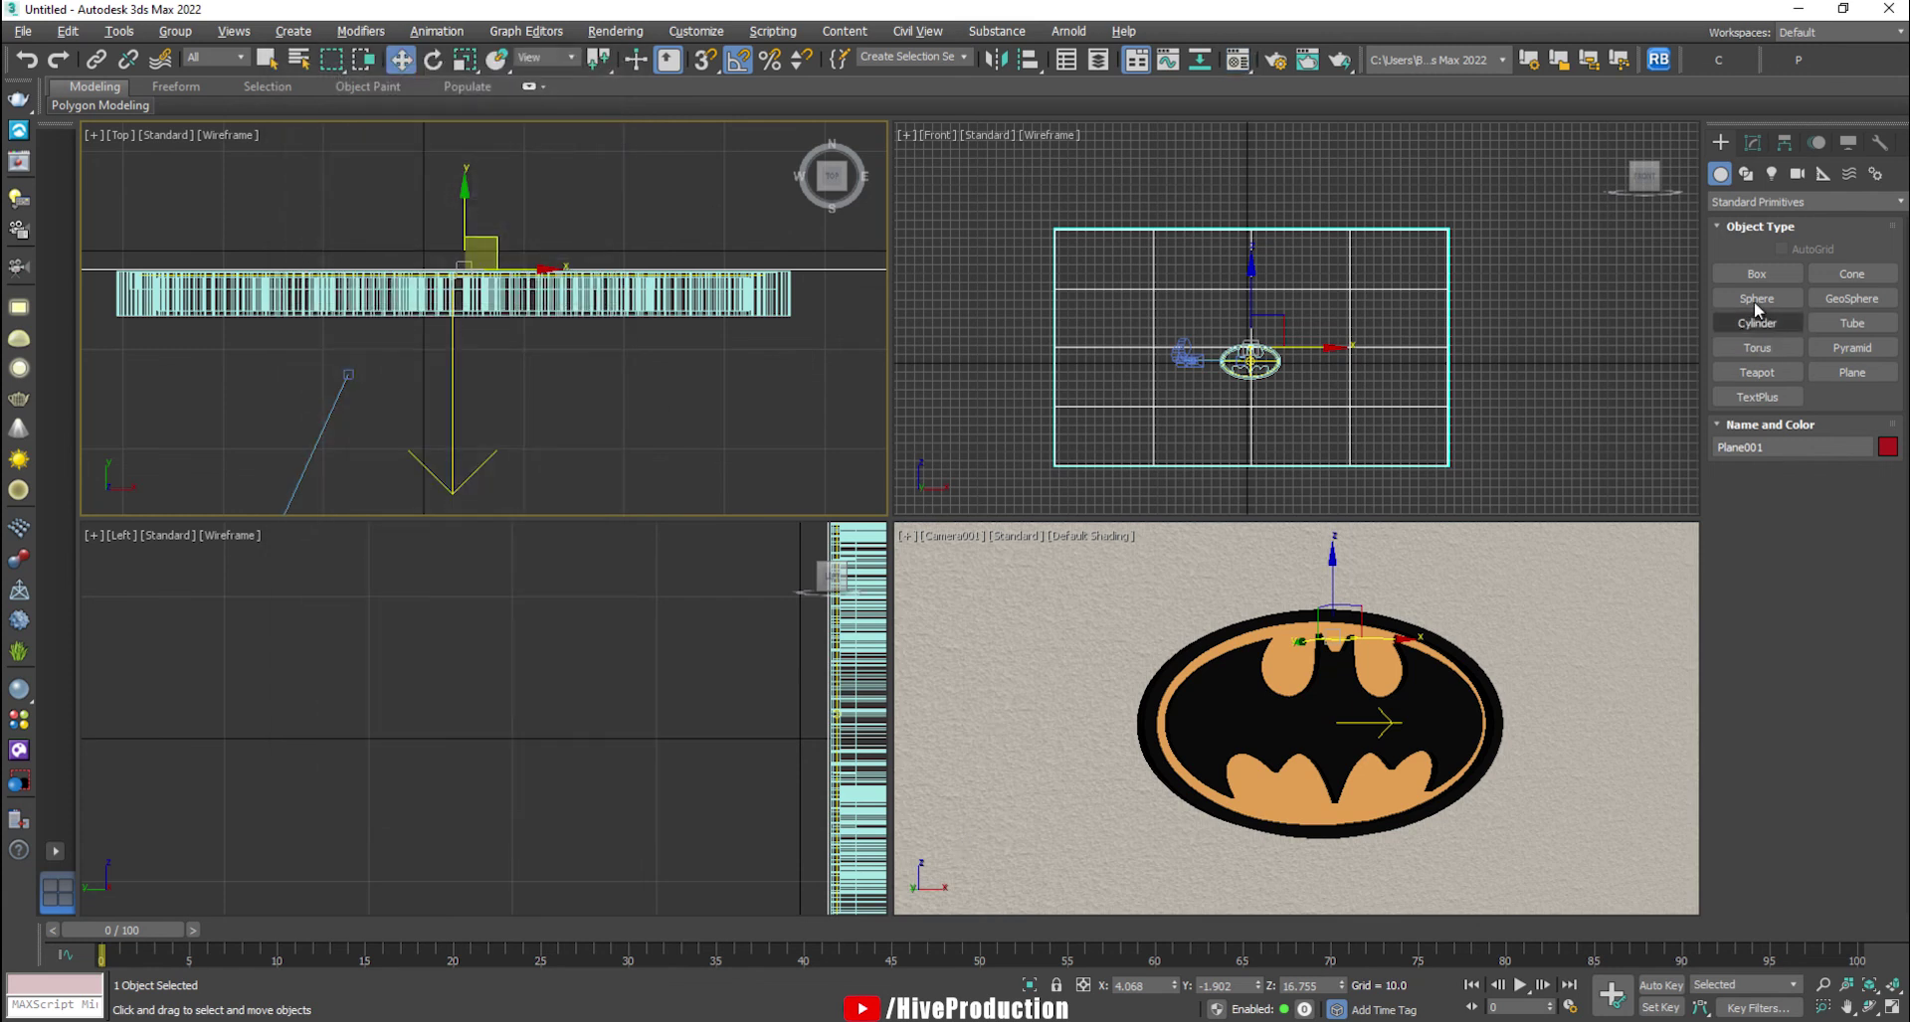
- Create a VRayLight plane about 52.8 by 22.6 in the top view, overlapping the logo
{"action": "left_click", "coordinate": [1796, 174]}
{"action": "left_click", "coordinate": [1771, 174]}
{"action": "left_click", "coordinate": [1761, 201]}
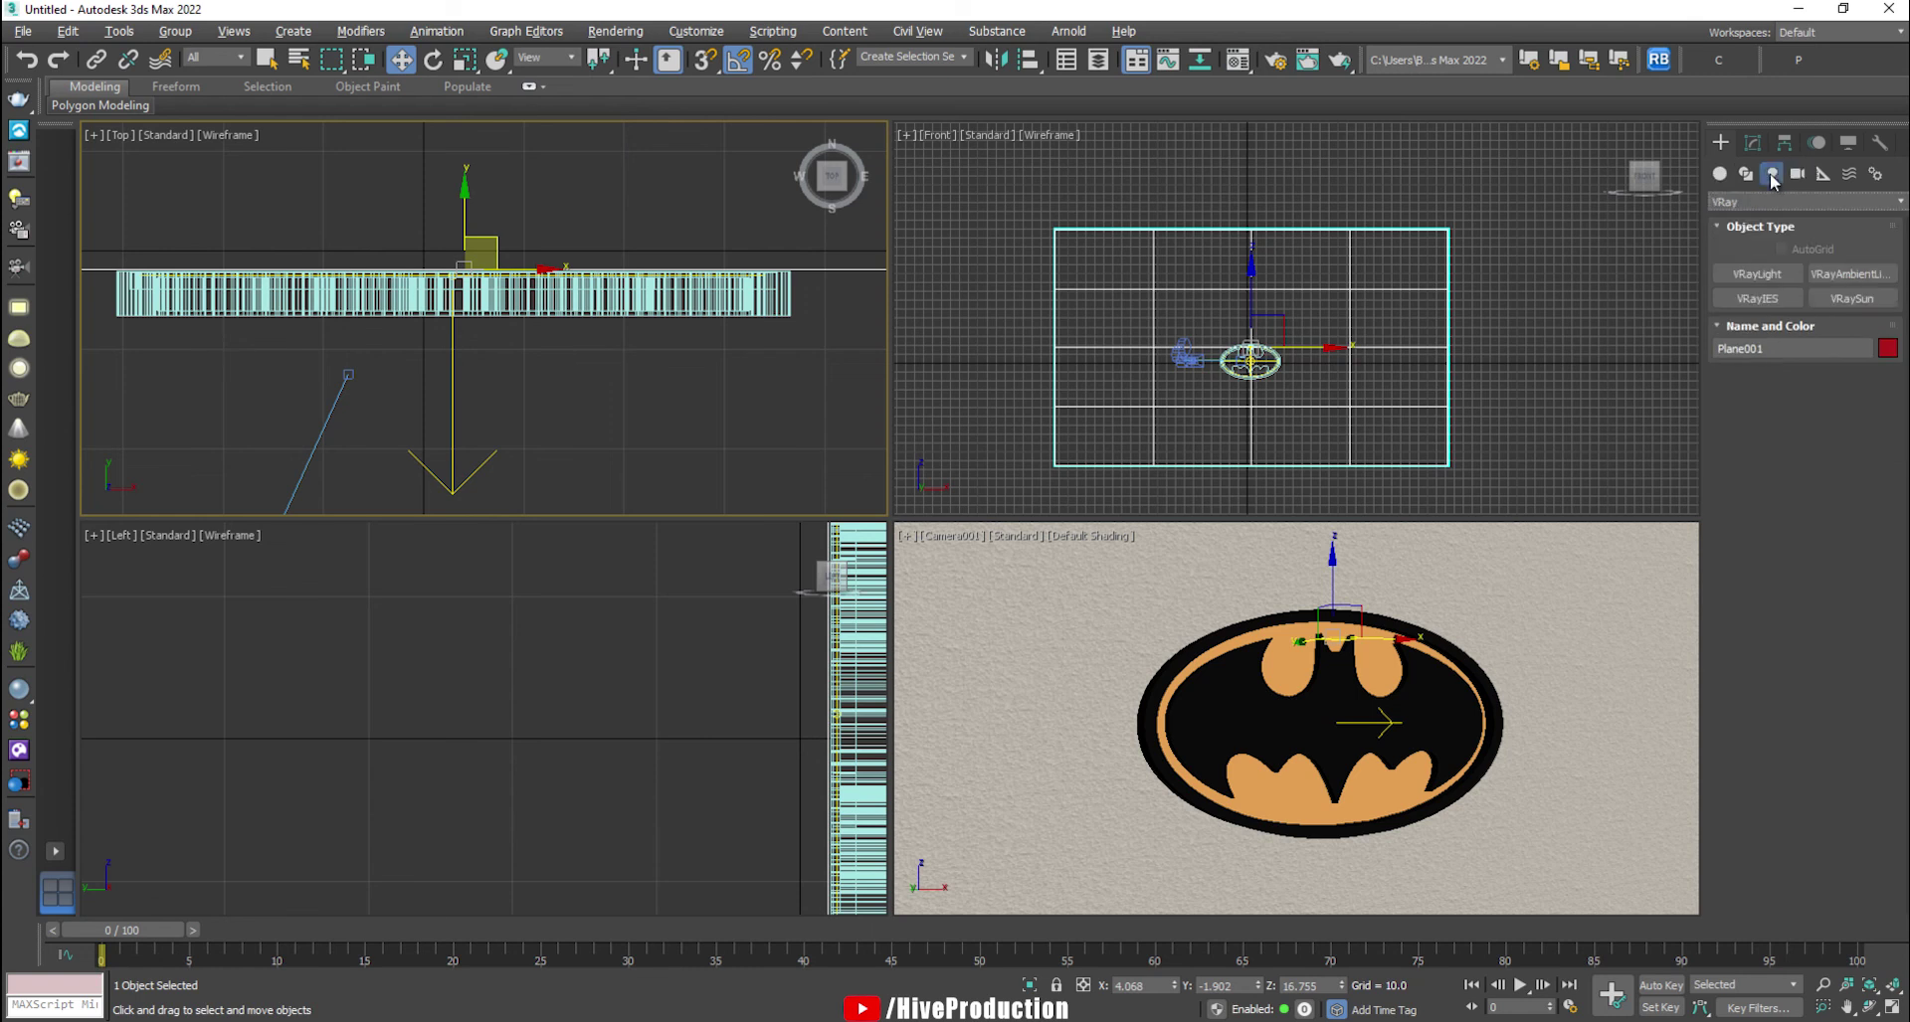
{"action": "left_click", "coordinate": [1760, 199]}
{"action": "left_click", "coordinate": [1757, 274]}
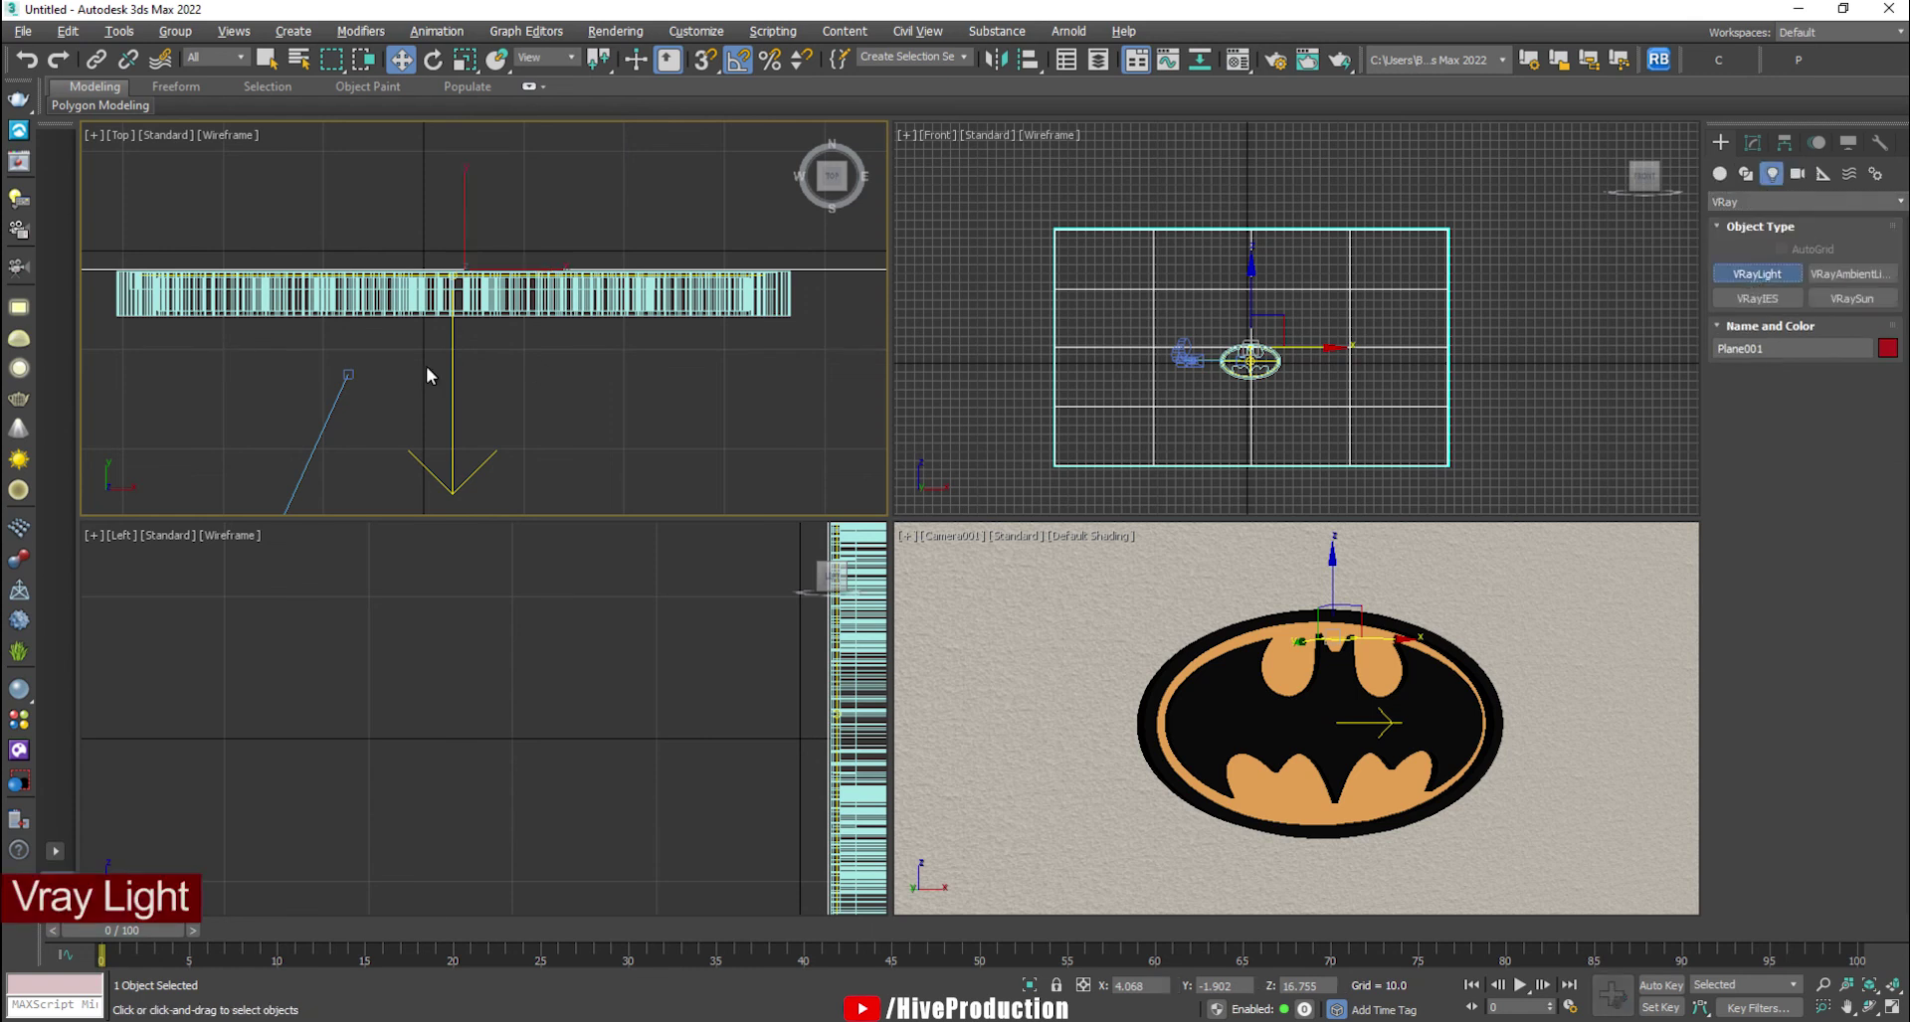
{"action": "scroll", "coordinate": [422, 373], "scroll_direction": "down", "scroll_amount": 3}
{"action": "left_click_drag", "start_coordinate": [314, 273], "coordinate": [580, 389]}
{"action": "scroll", "coordinate": [639, 638], "scroll_direction": "down", "scroll_amount": 5}
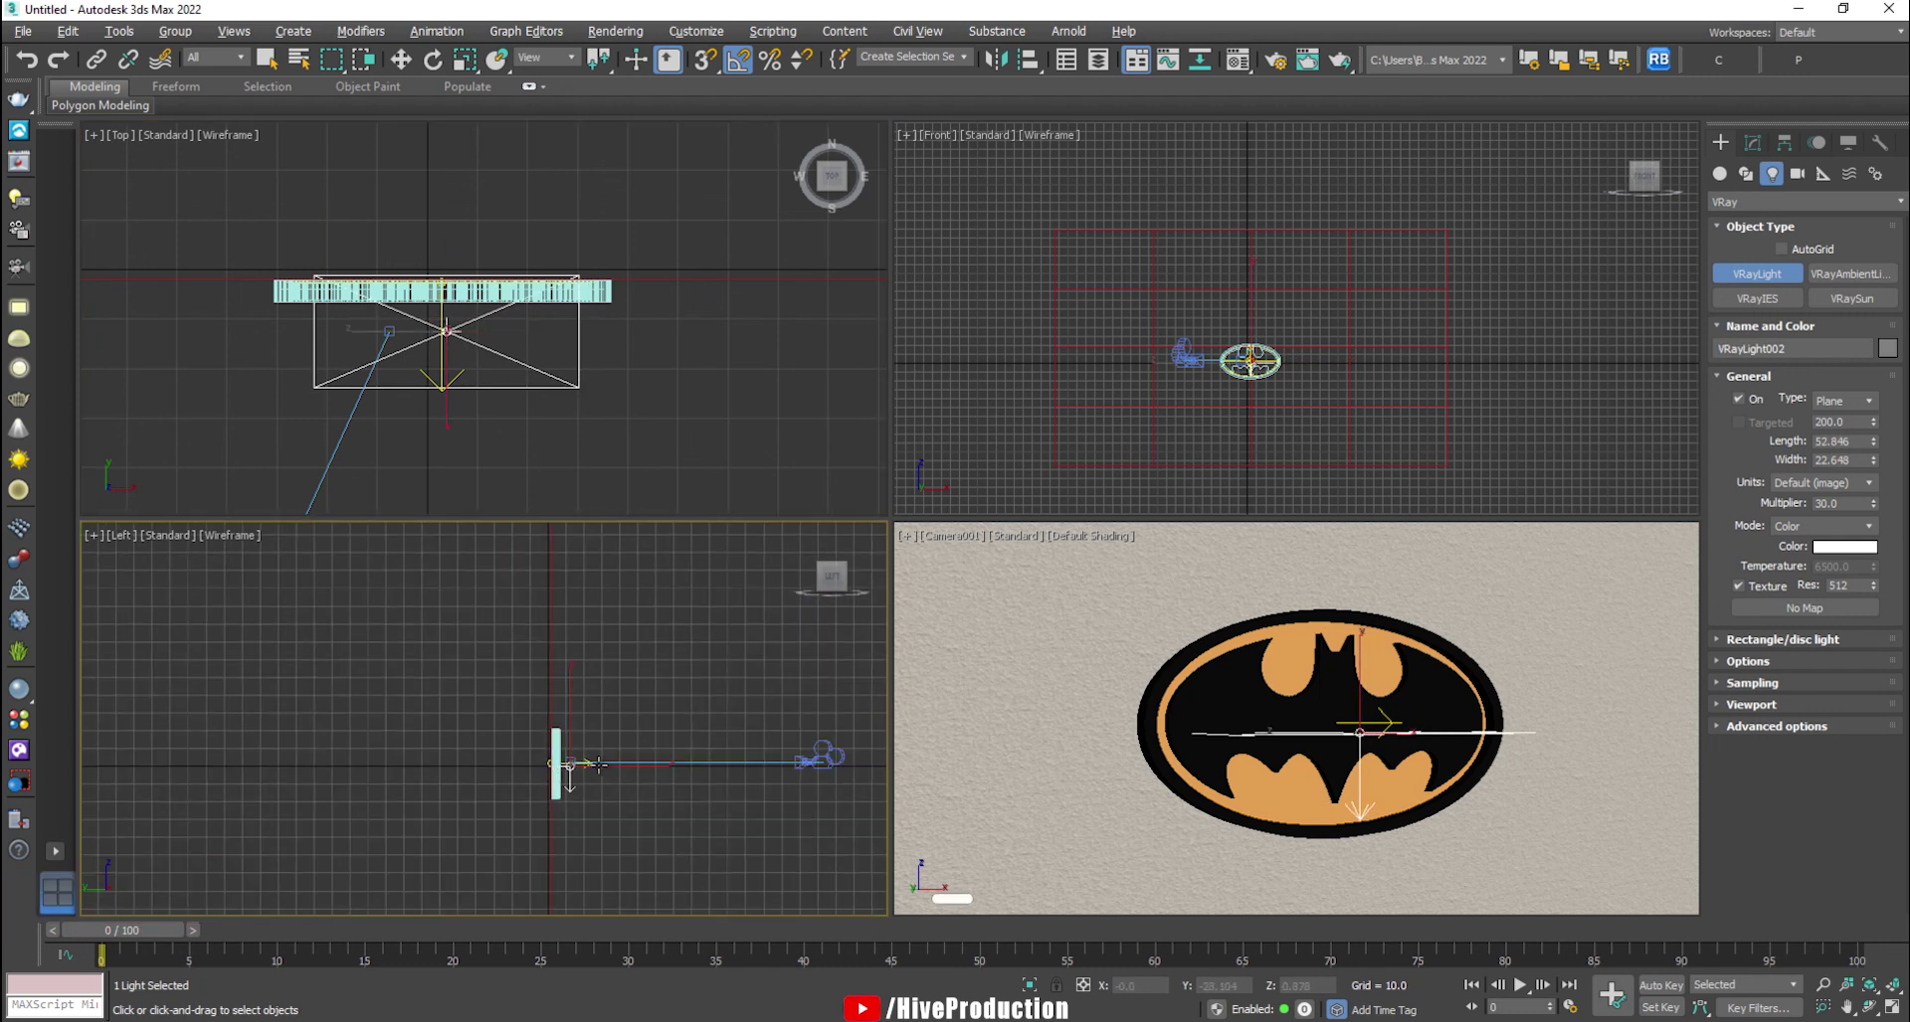
- Raise the new plane light above and in front of the logo and tilt it slightly in the left view
{"action": "key", "text": "w"}
{"action": "left_click_drag", "start_coordinate": [564, 743], "coordinate": [661, 587]}
{"action": "key", "text": "e"}
{"action": "middle_click_drag", "start_coordinate": [649, 601], "coordinate": [604, 689]}
{"action": "key", "text": "w"}
{"action": "left_click_drag", "start_coordinate": [551, 659], "coordinate": [556, 620]}
- Set the new plane light's multiplier to 5
{"action": "left_click", "coordinate": [1753, 143]}
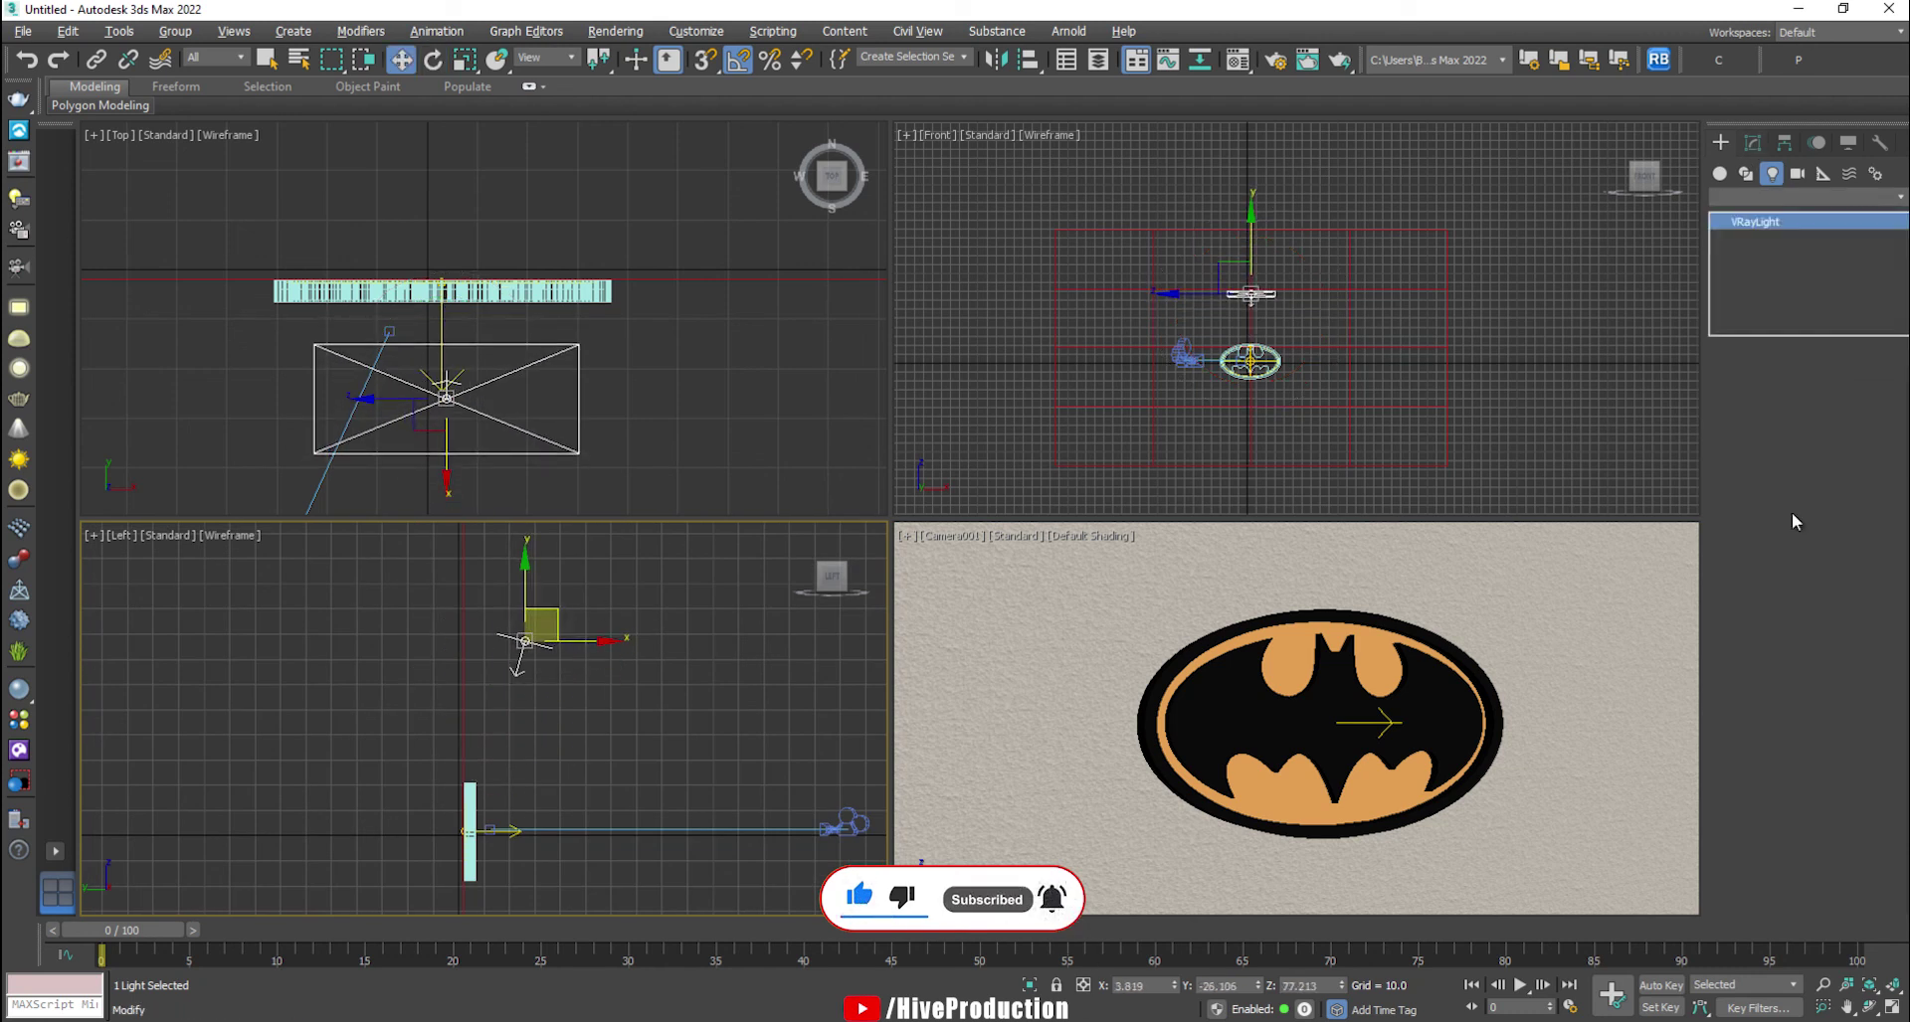
{"action": "type", "text": "5"}
{"action": "key", "text": "Return"}
- Try a pale yellow color on the disc light and test-render the camera view
{"action": "scroll", "coordinate": [517, 837], "scroll_direction": "up", "scroll_amount": 5}
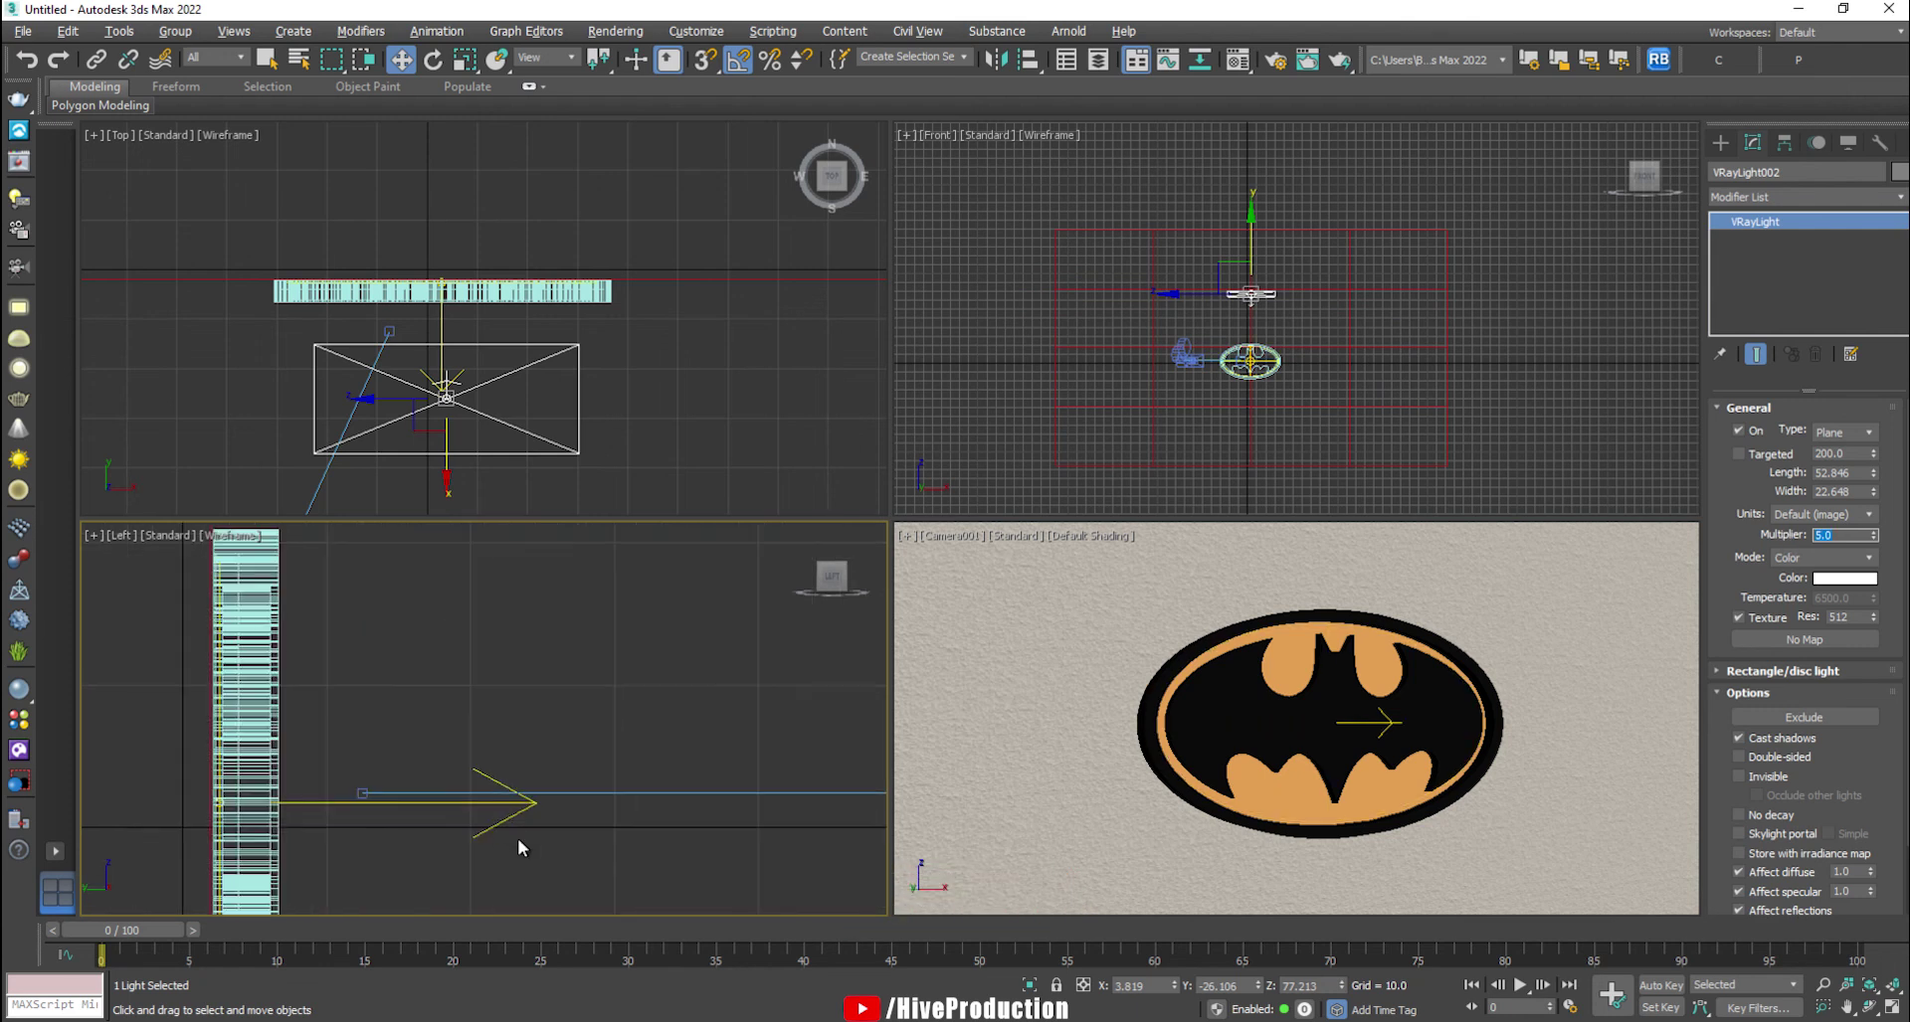
{"action": "left_click", "coordinate": [498, 828]}
{"action": "key", "text": "ctrl+z"}
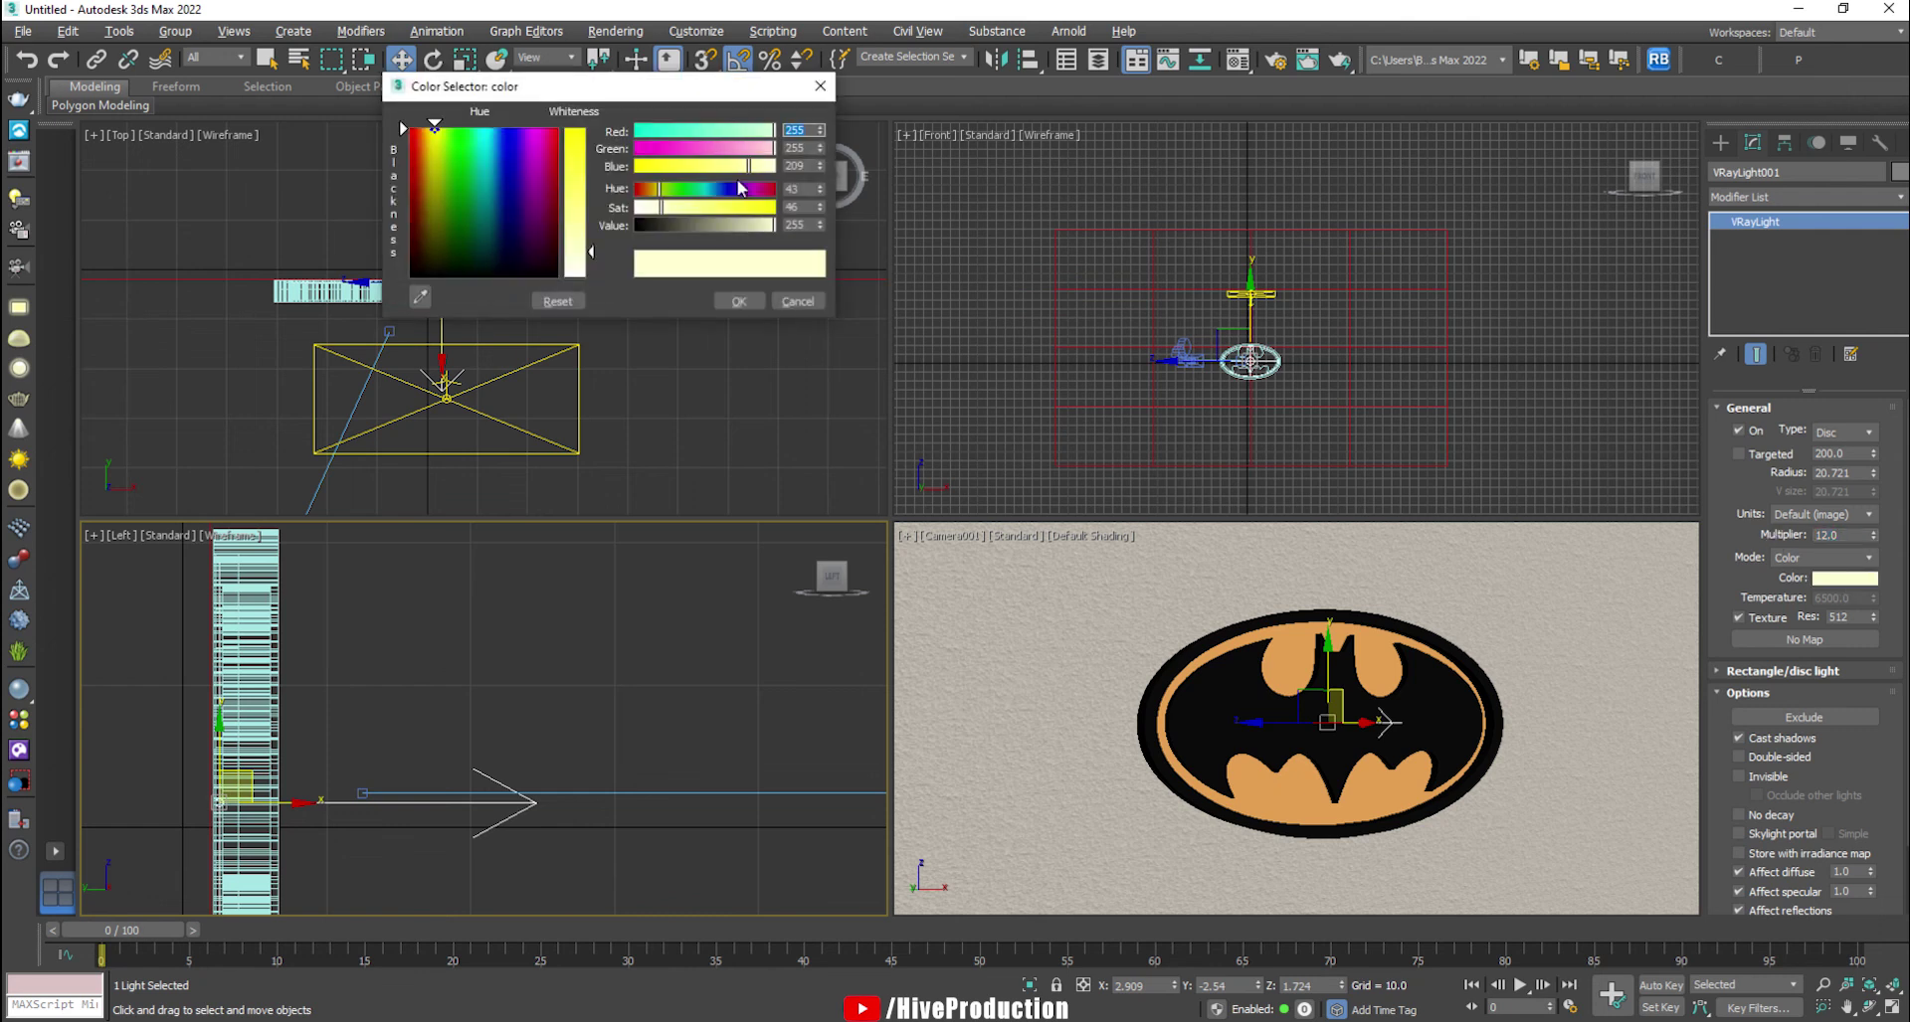
{"action": "left_click", "coordinate": [739, 302]}
{"action": "left_click", "coordinate": [1106, 728]}
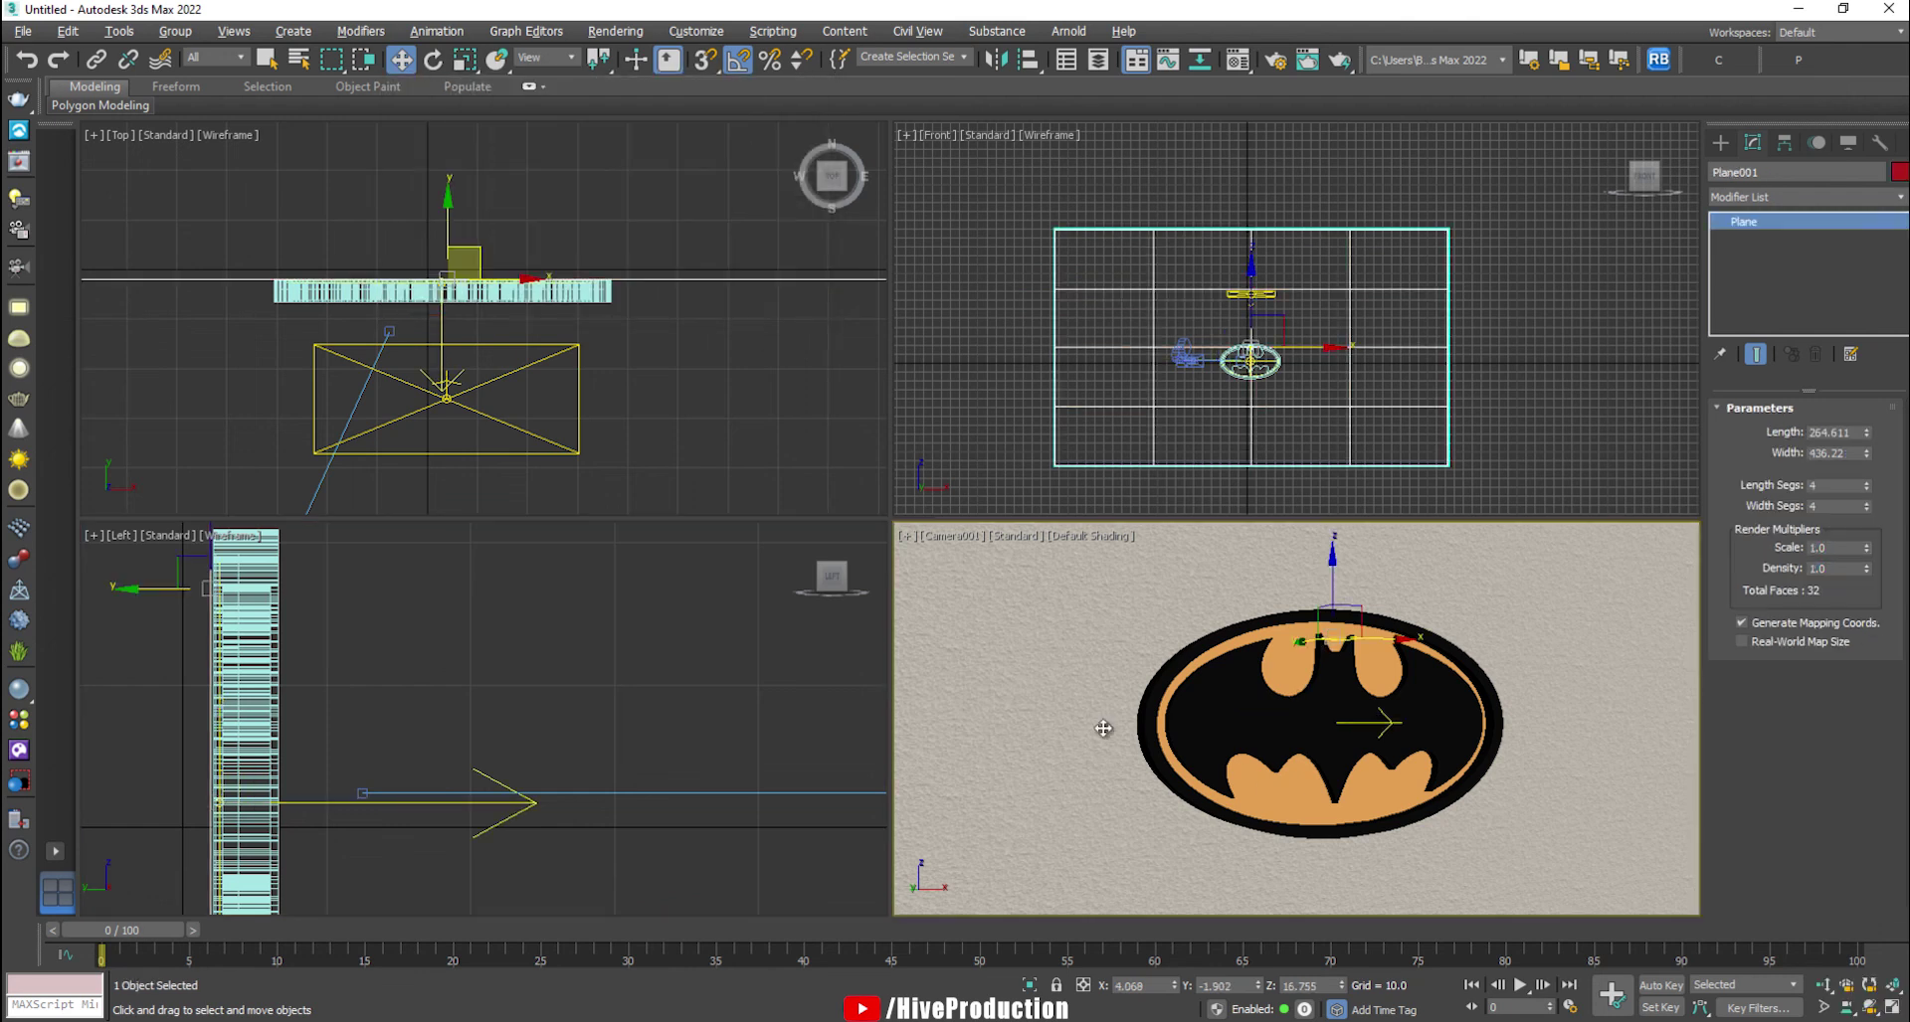
- Set the disc light's color to a deeper yellow, RGB 255, 231, 96, and render the camera view
{"action": "left_click", "coordinate": [509, 829]}
{"action": "left_click", "coordinate": [1261, 825]}
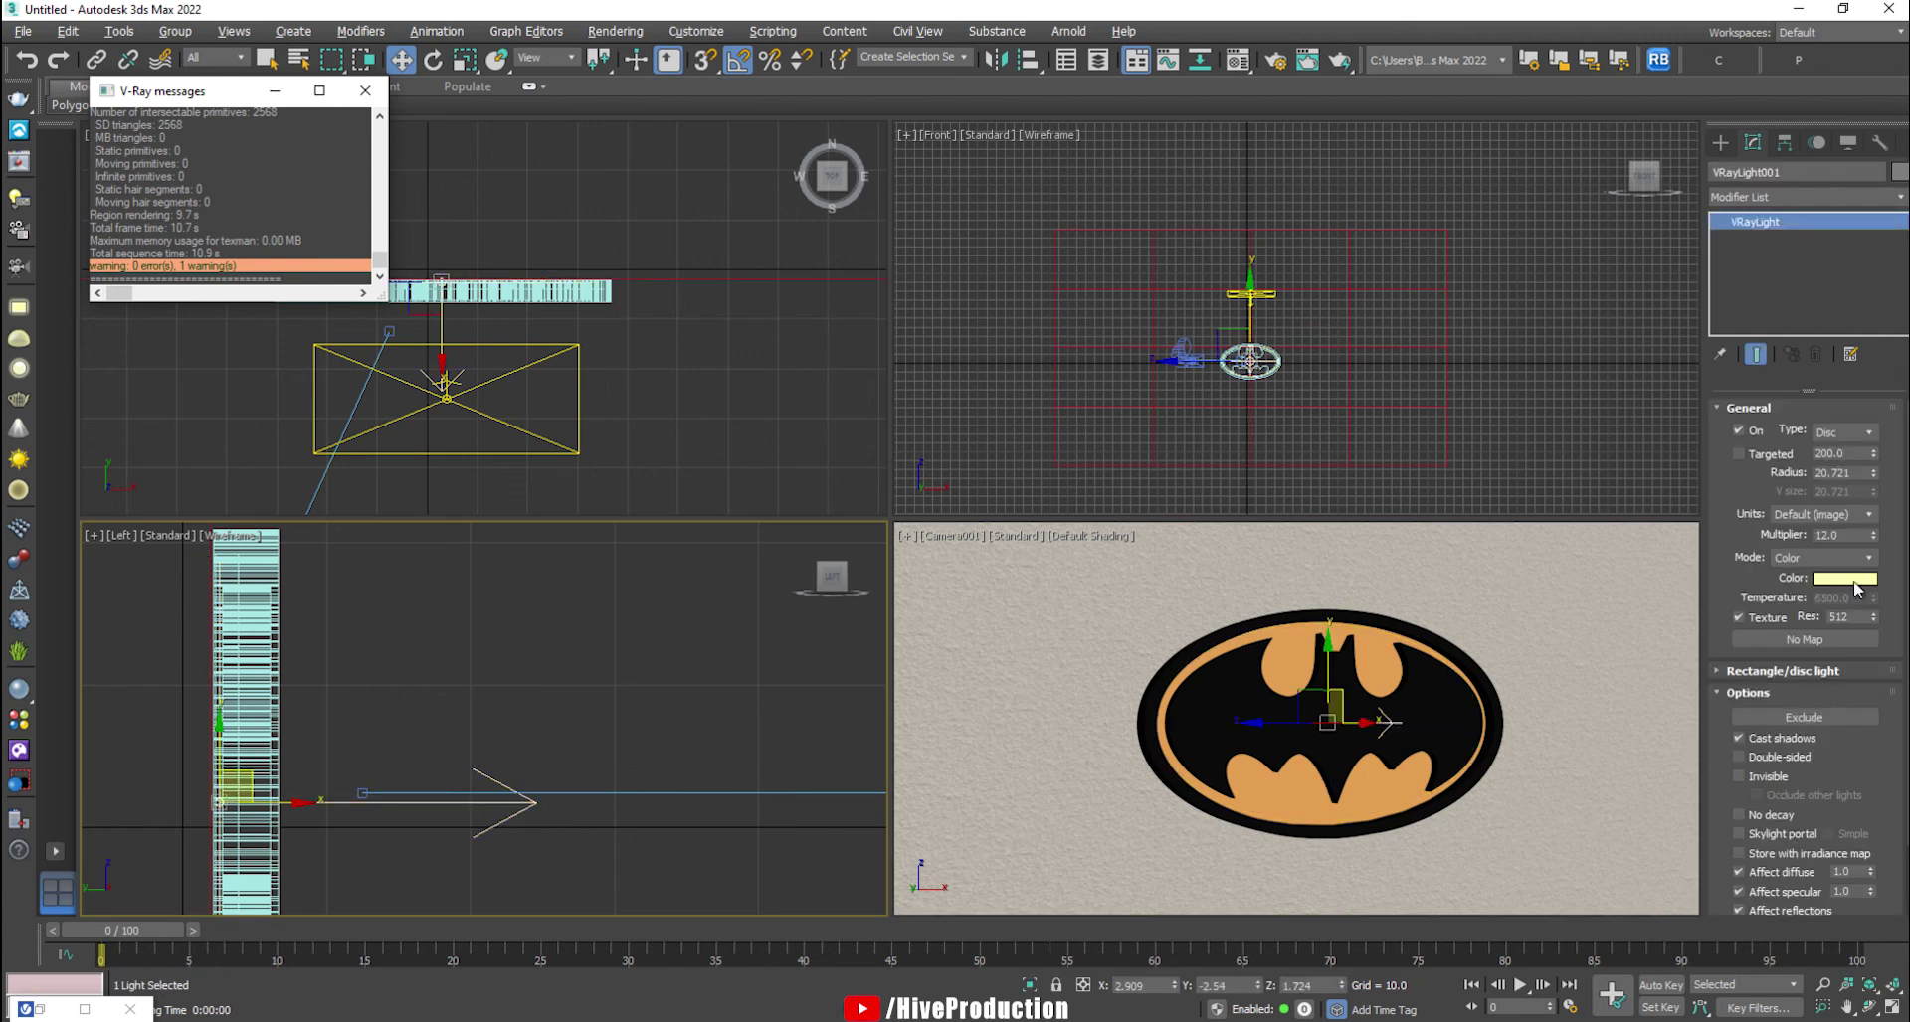
{"action": "left_click", "coordinate": [1852, 583]}
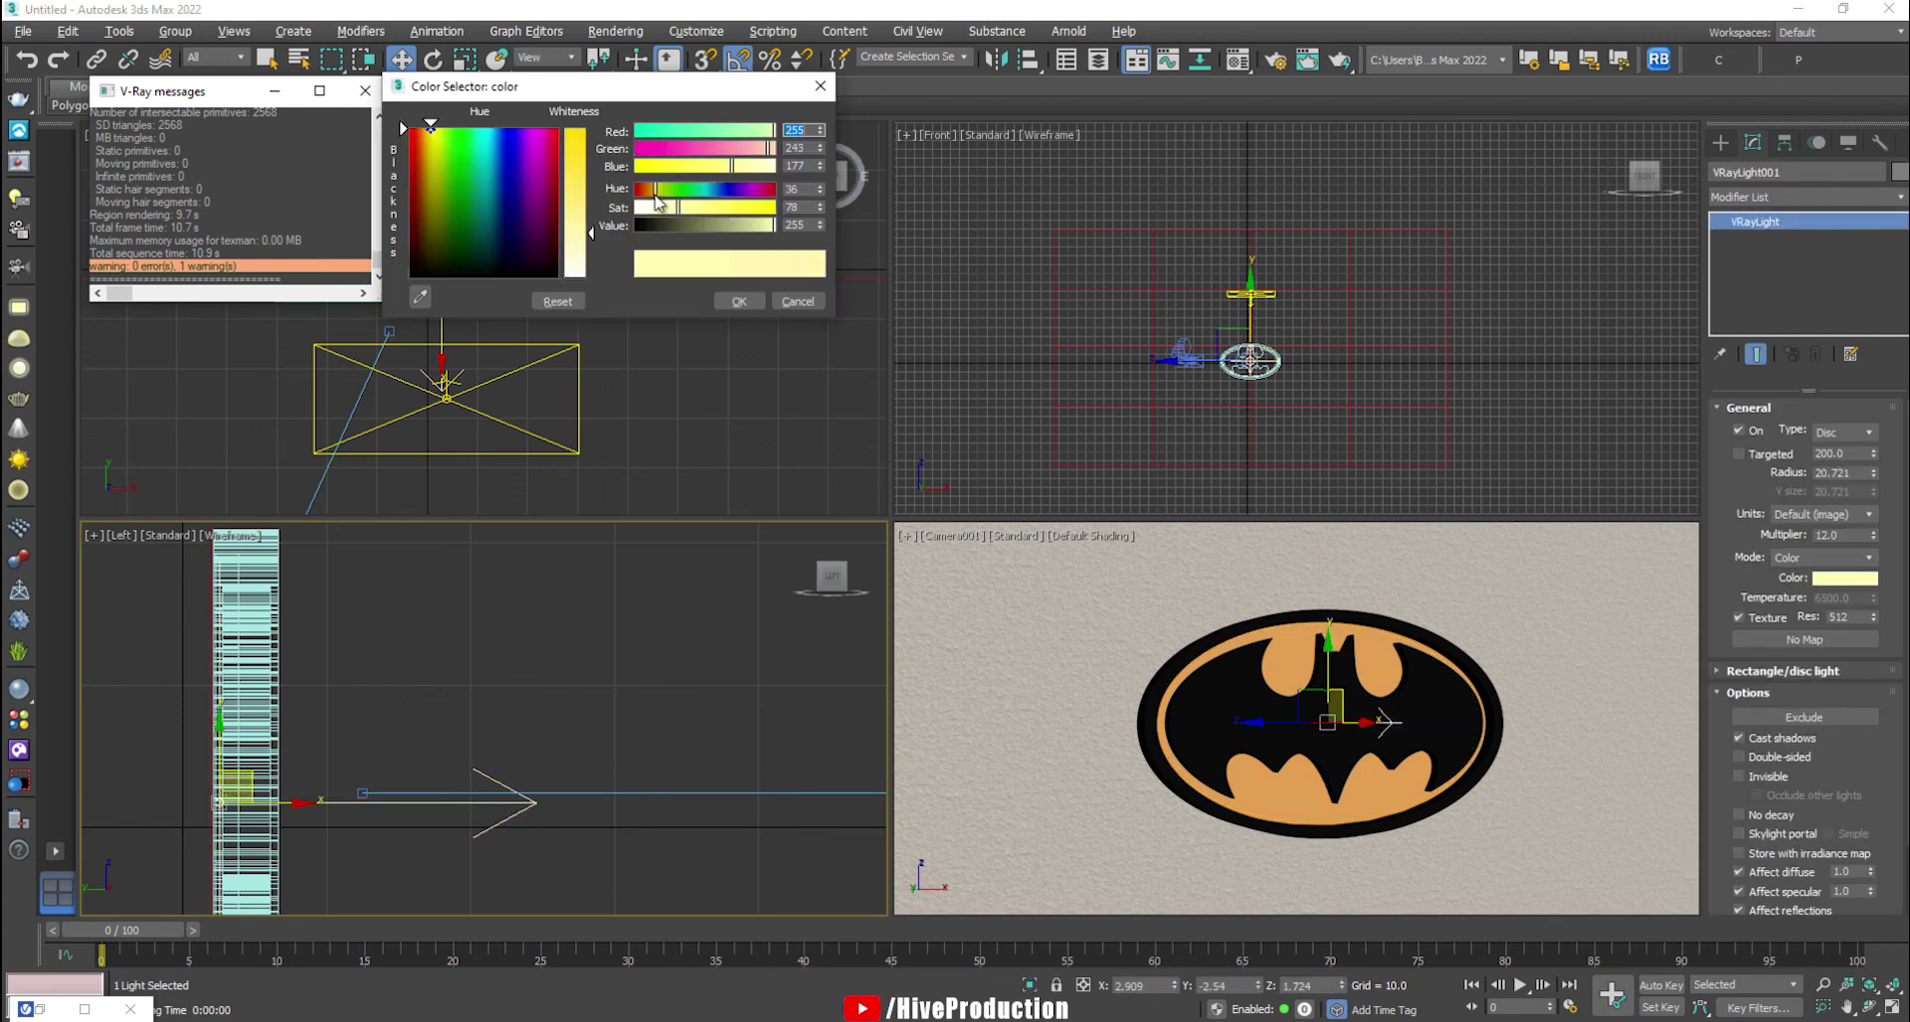
{"action": "left_click_drag", "start_coordinate": [710, 215], "coordinate": [723, 218]}
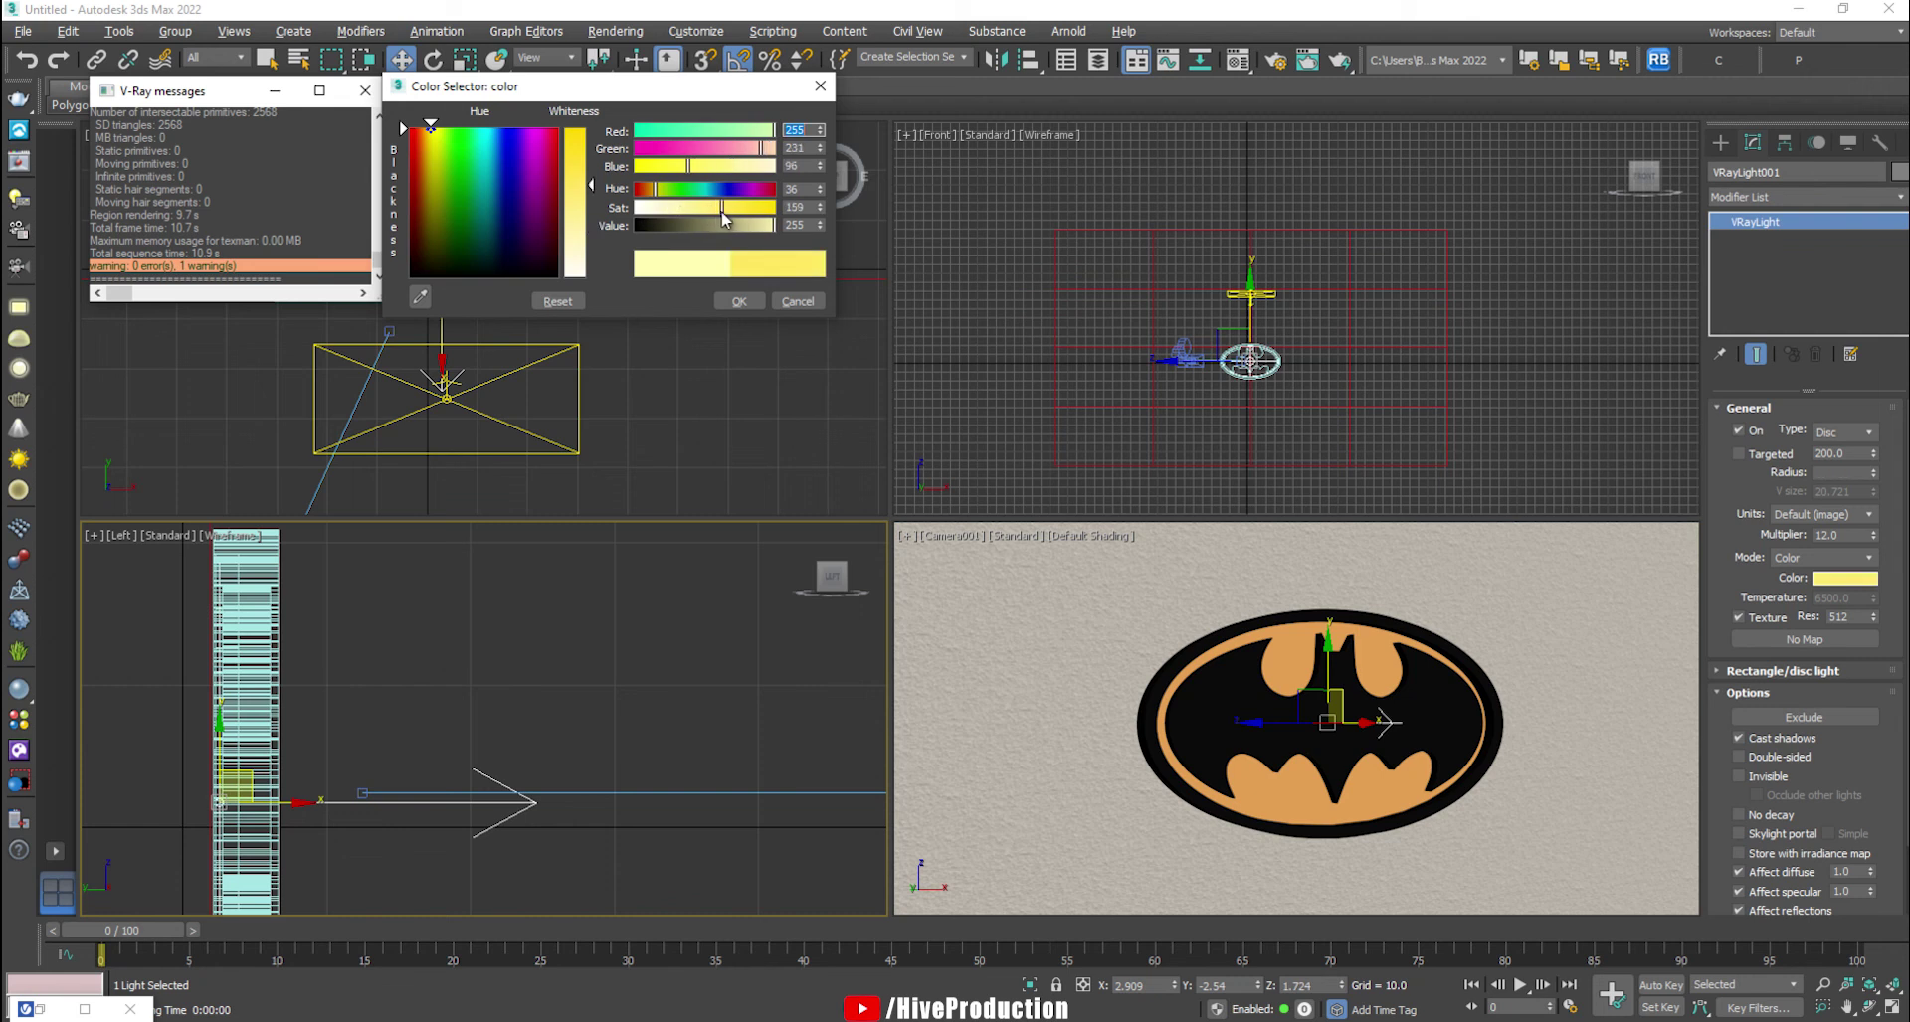
{"action": "left_click", "coordinate": [738, 302]}
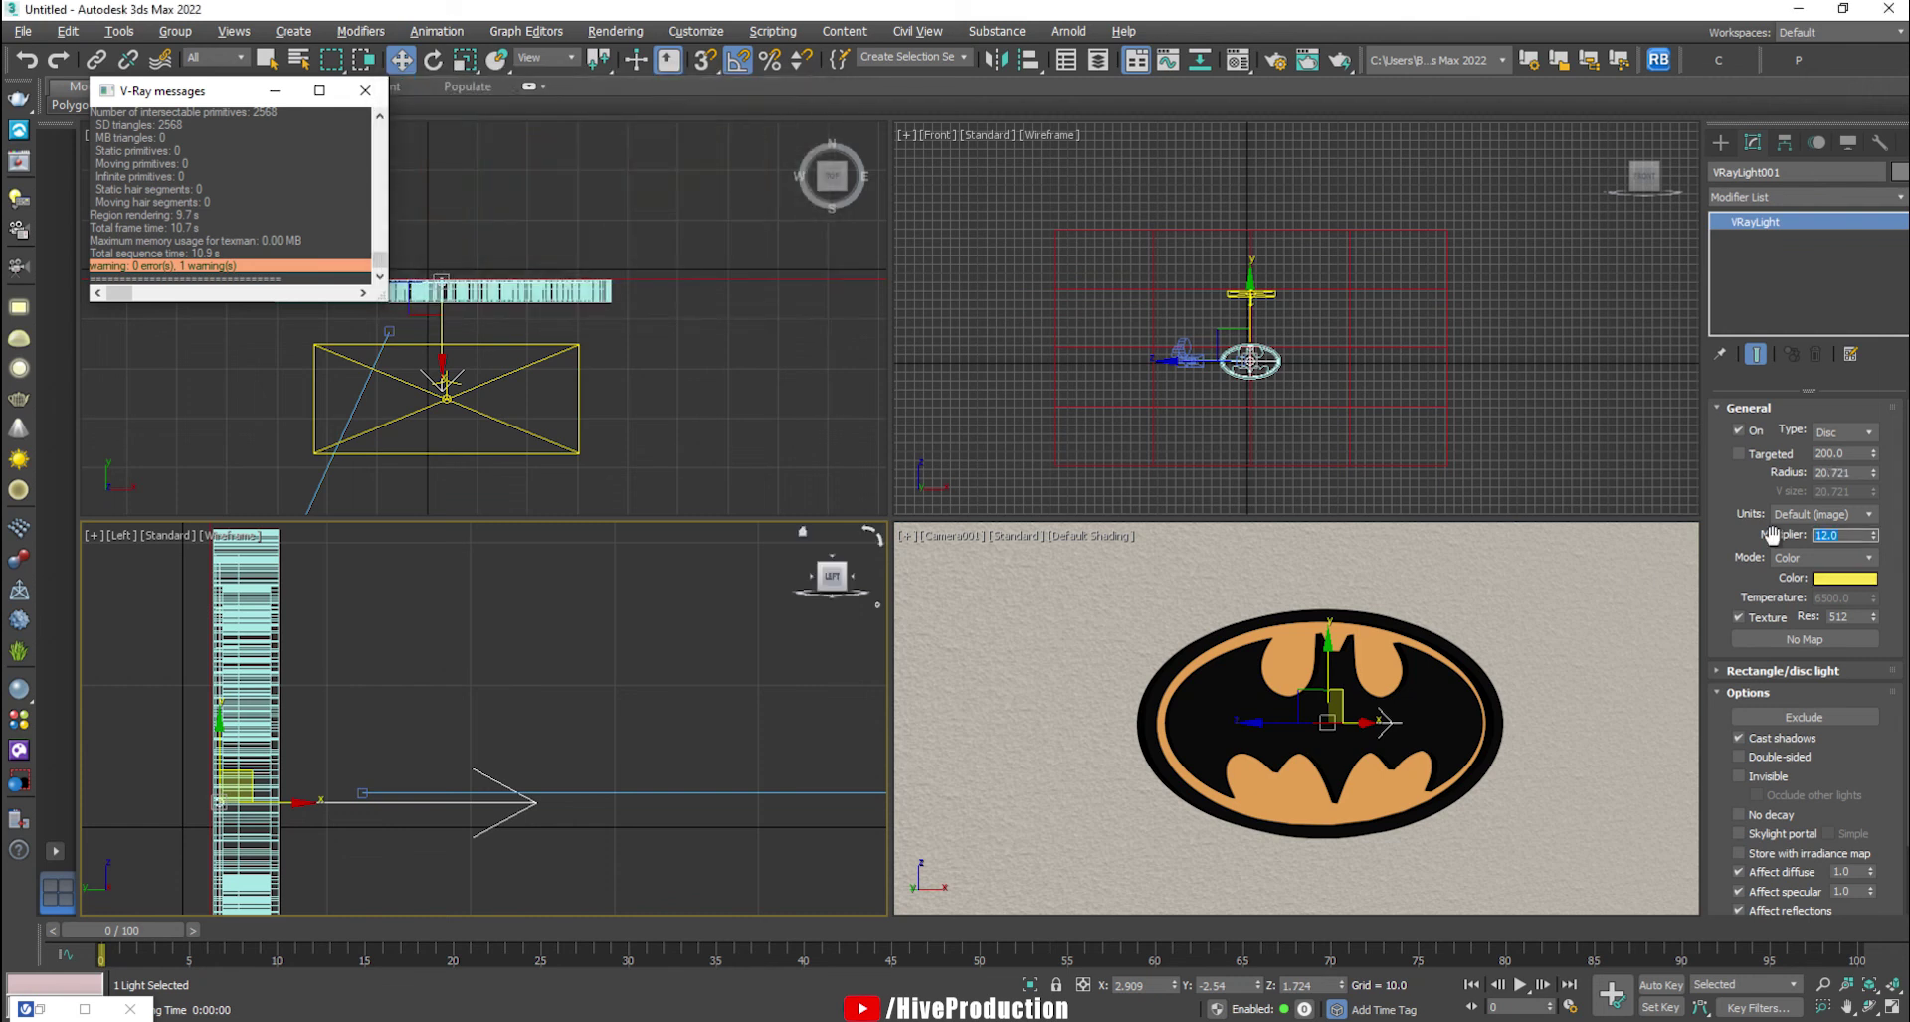
{"action": "left_click", "coordinate": [1611, 677]}
{"action": "key", "text": "shift+q"}
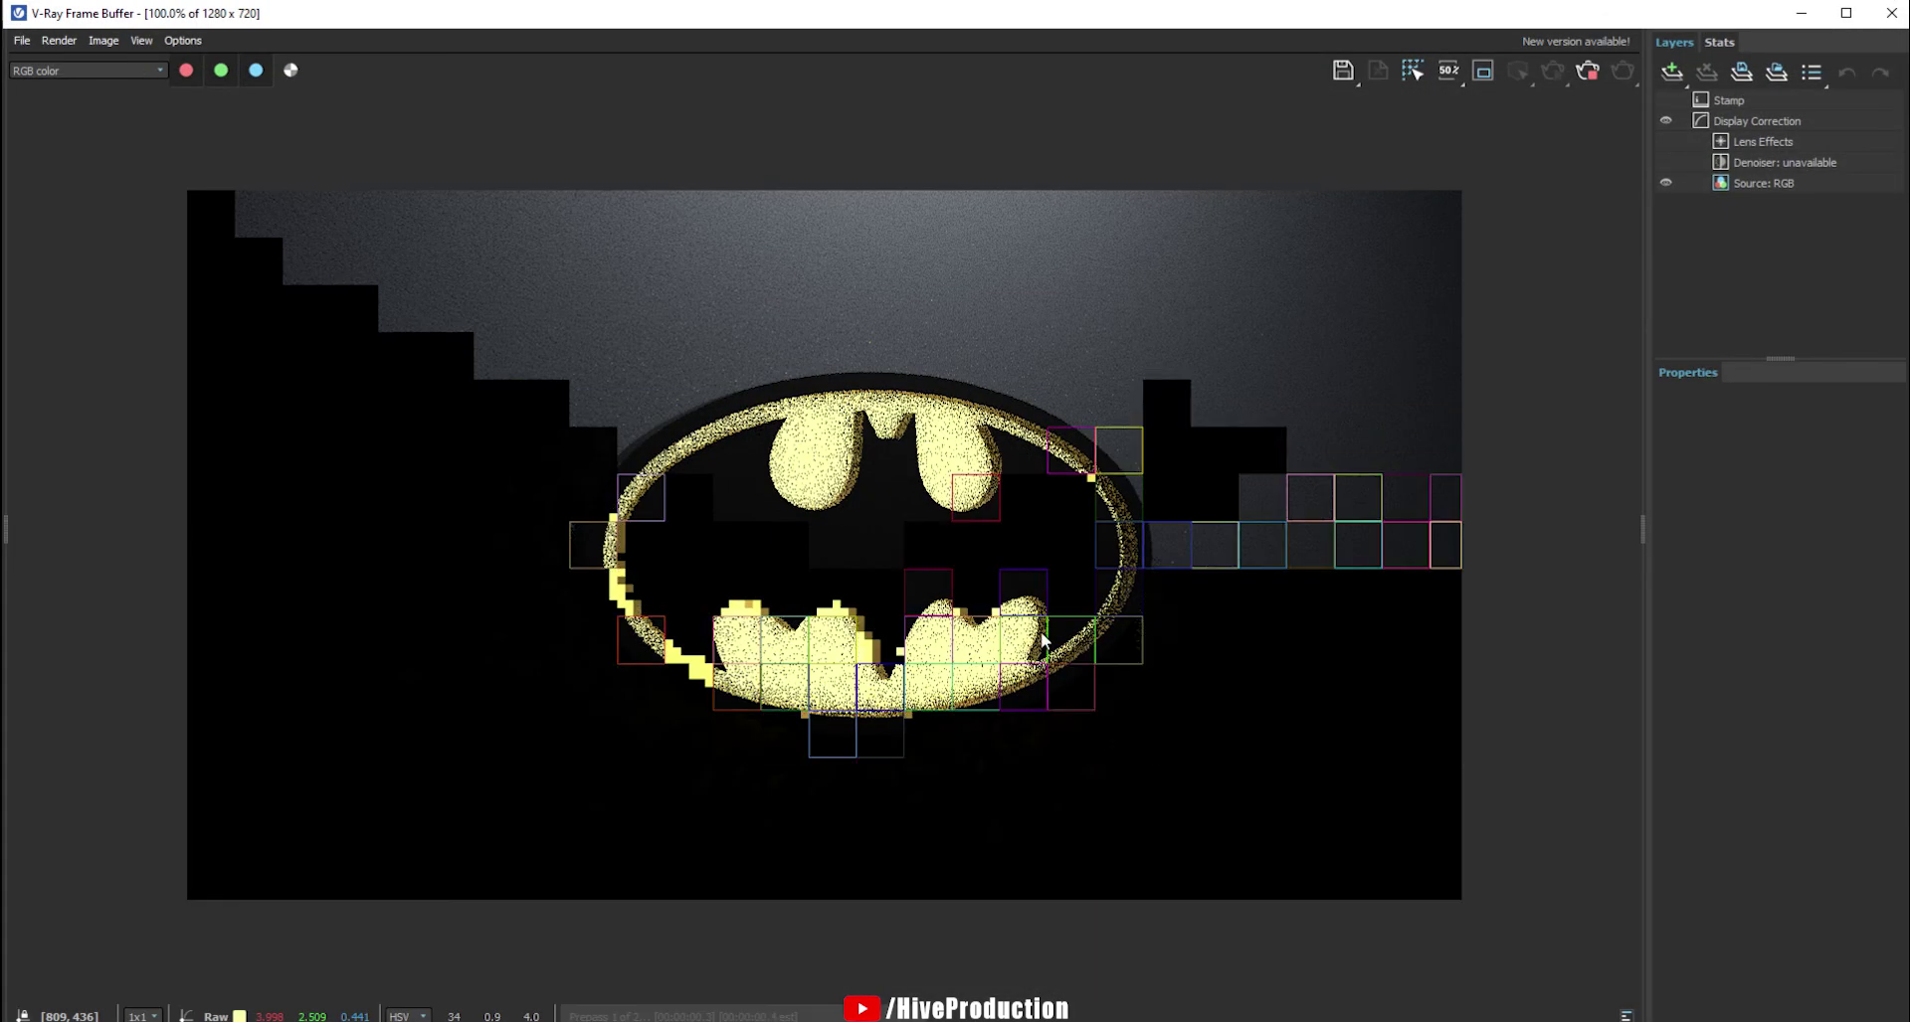
- Adjust the tilt of the plane light above the logo and render the camera view again
{"action": "left_click", "coordinate": [1787, 16]}
{"action": "scroll", "coordinate": [502, 686], "scroll_direction": "down", "scroll_amount": 6}
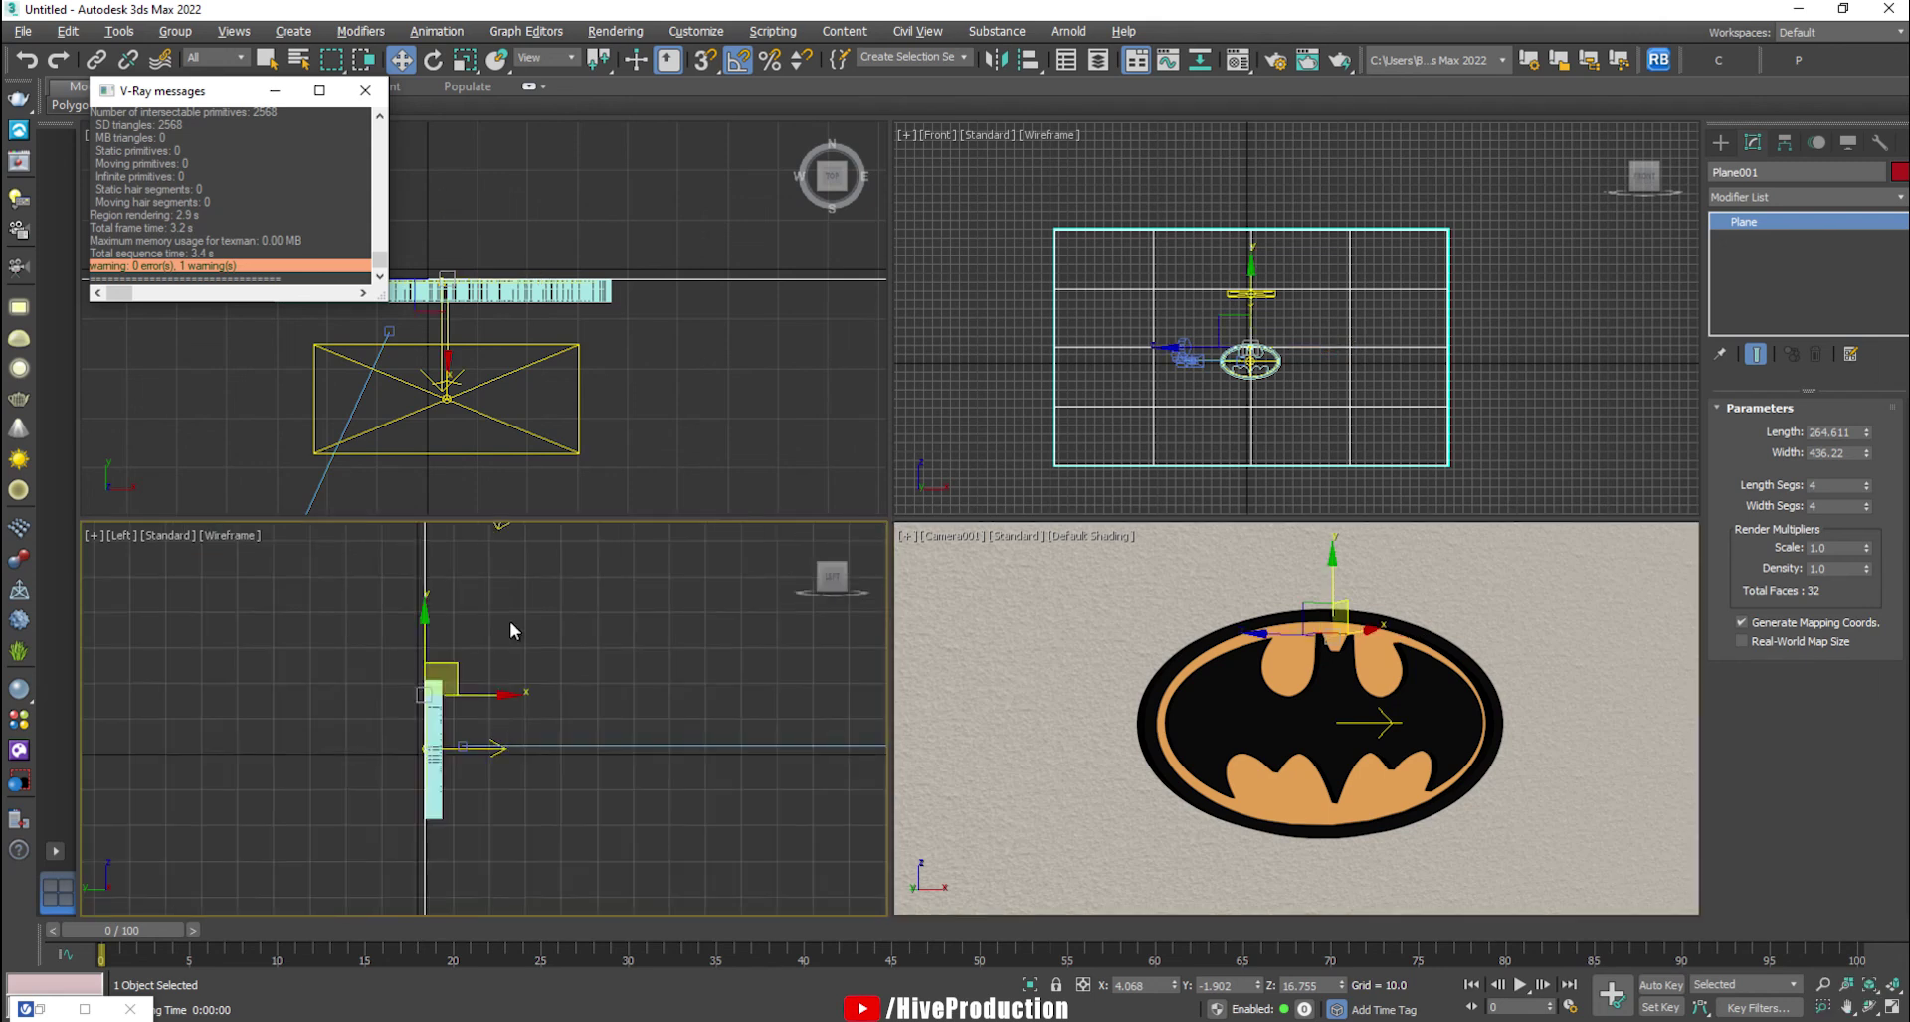
{"action": "left_click", "coordinate": [527, 653]}
{"action": "key", "text": "e"}
{"action": "left_click_drag", "start_coordinate": [580, 620], "coordinate": [713, 657]}
{"action": "right_click", "coordinate": [1229, 709]}
{"action": "key", "text": "shift+q"}
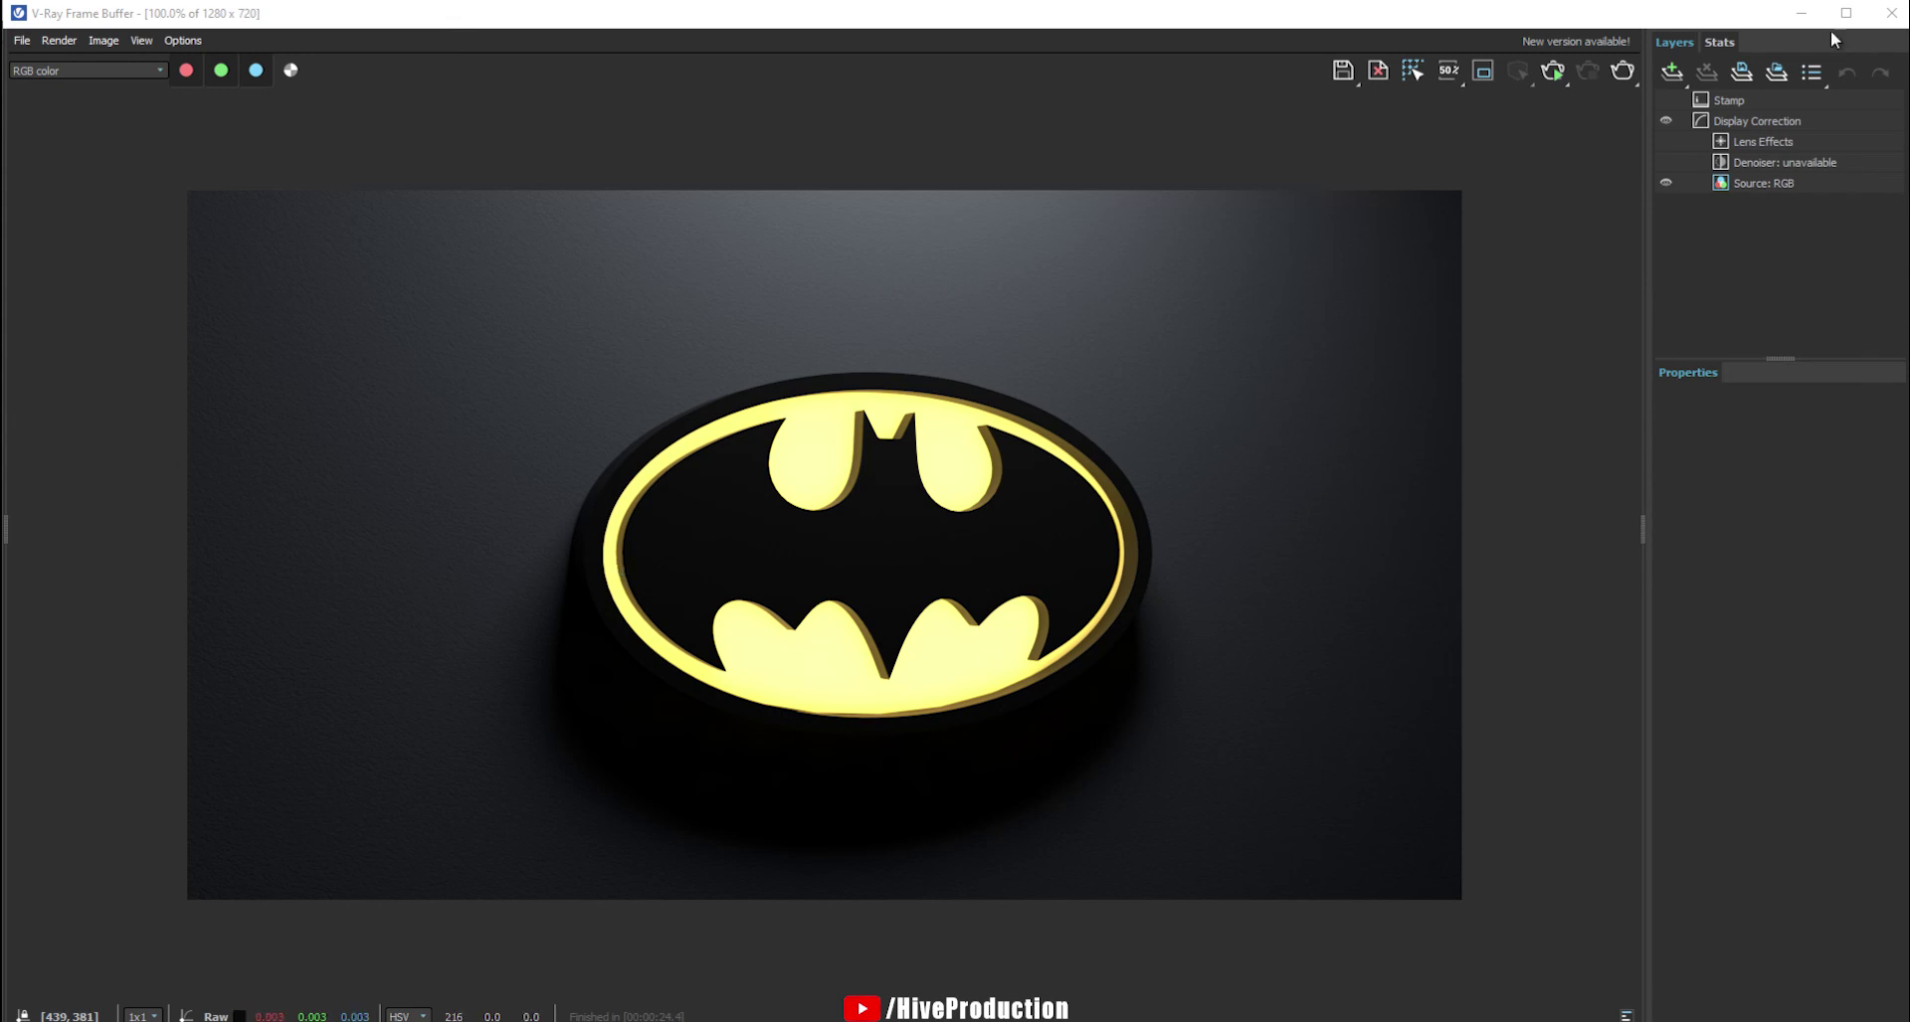
- Enable bloom/glare in the render's lens effects with size about 40.7 and intensity about 2.2, and inspect the glow up close
{"action": "left_click", "coordinate": [1720, 145]}
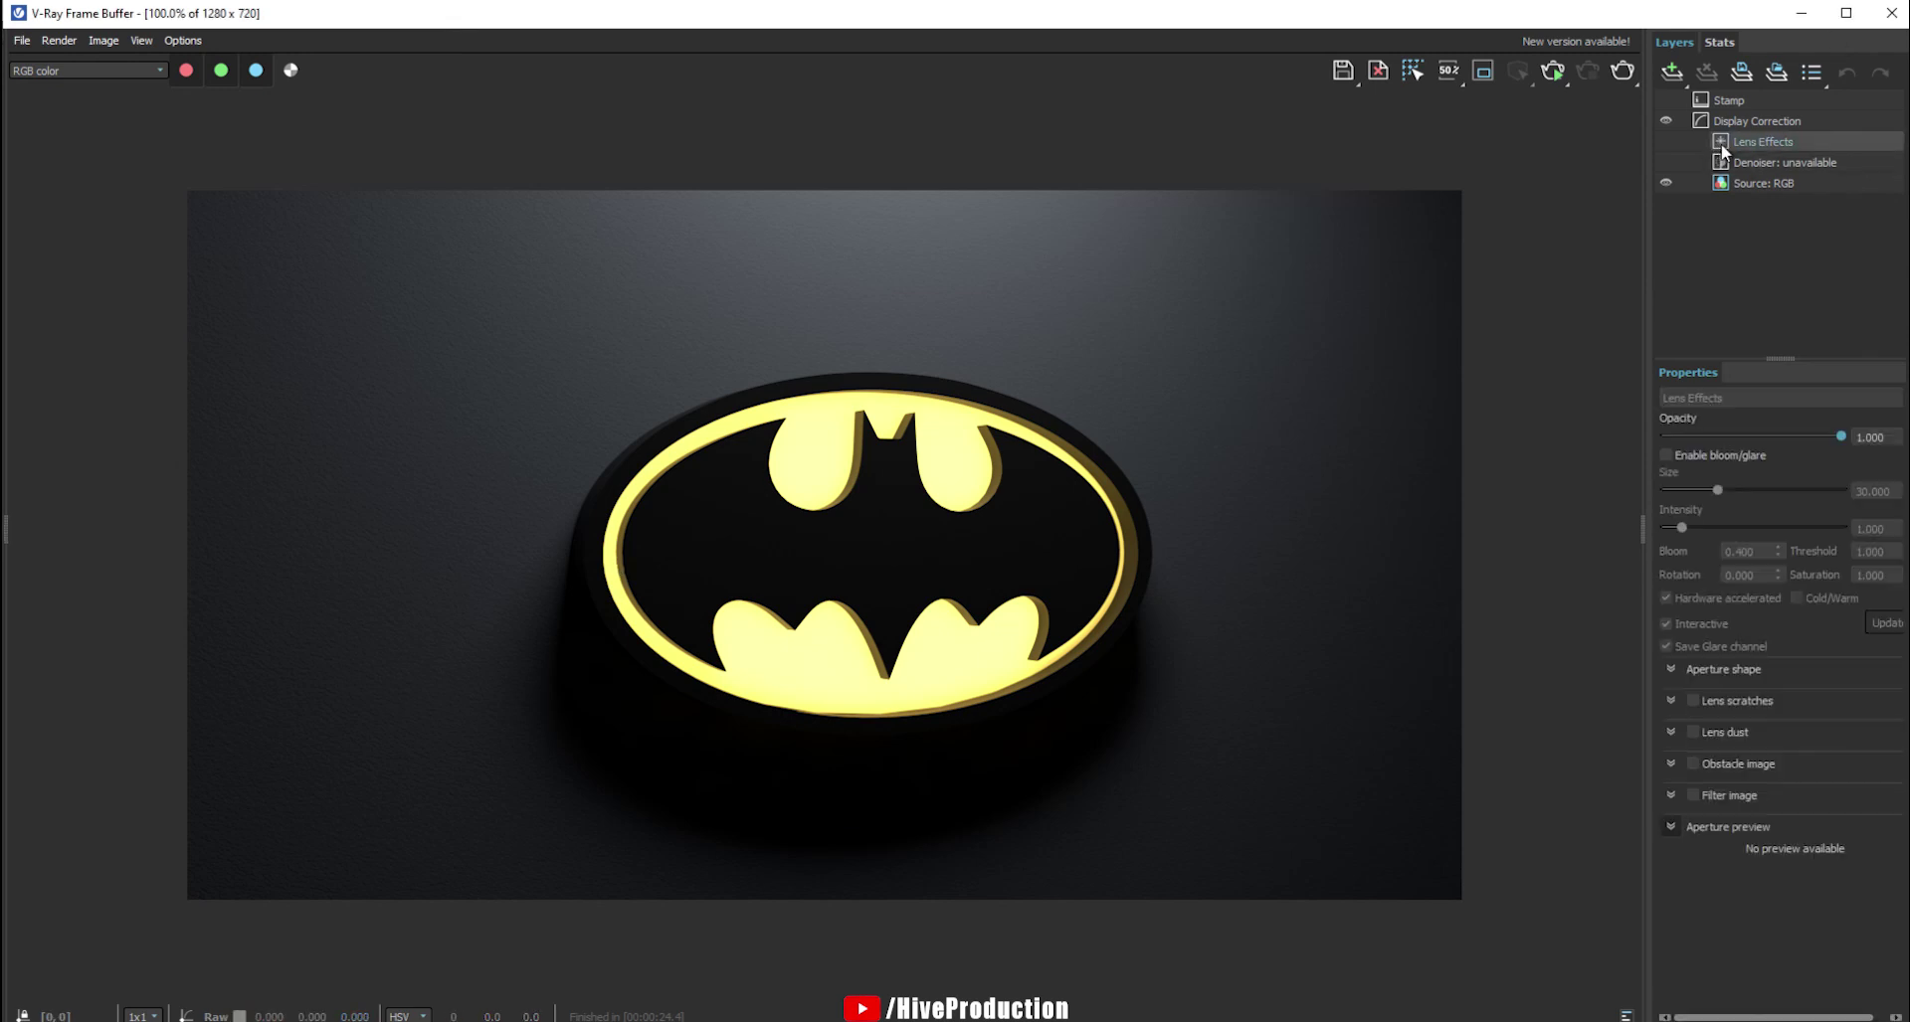
{"action": "left_click", "coordinate": [1666, 454]}
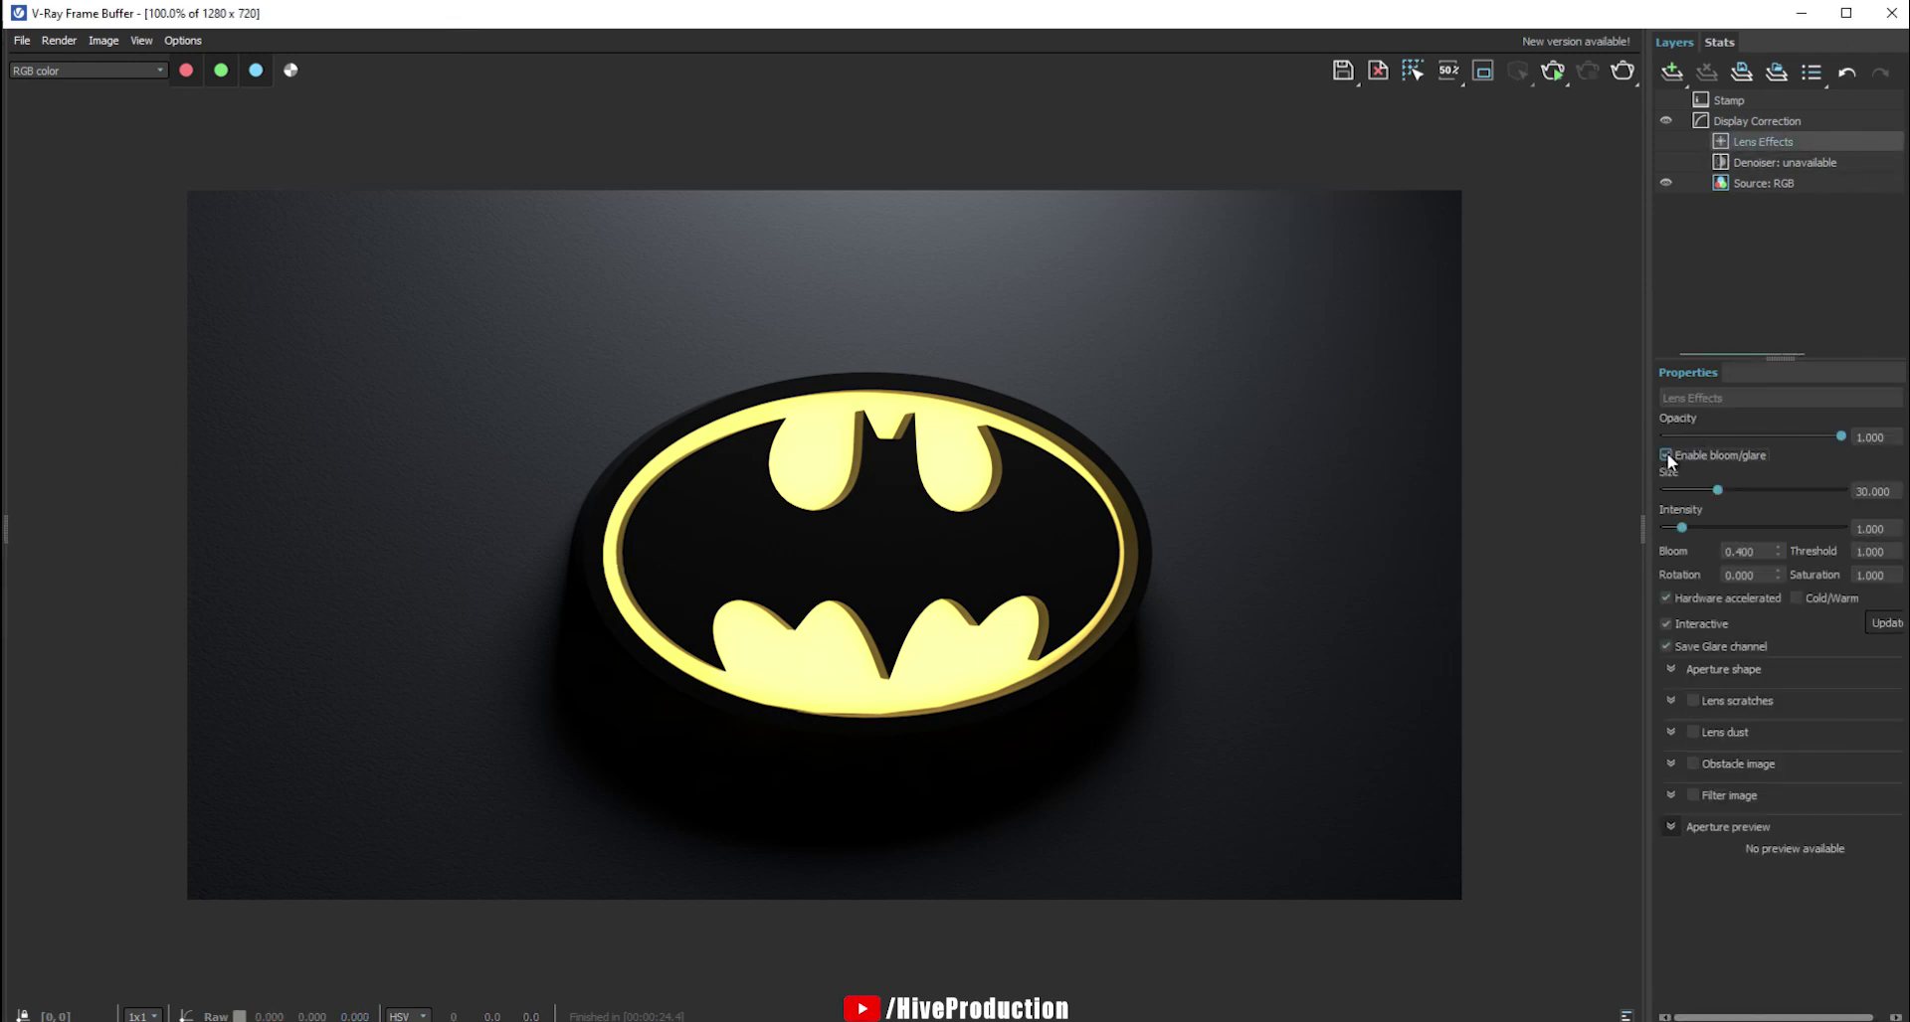
{"action": "left_click", "coordinate": [1757, 490]}
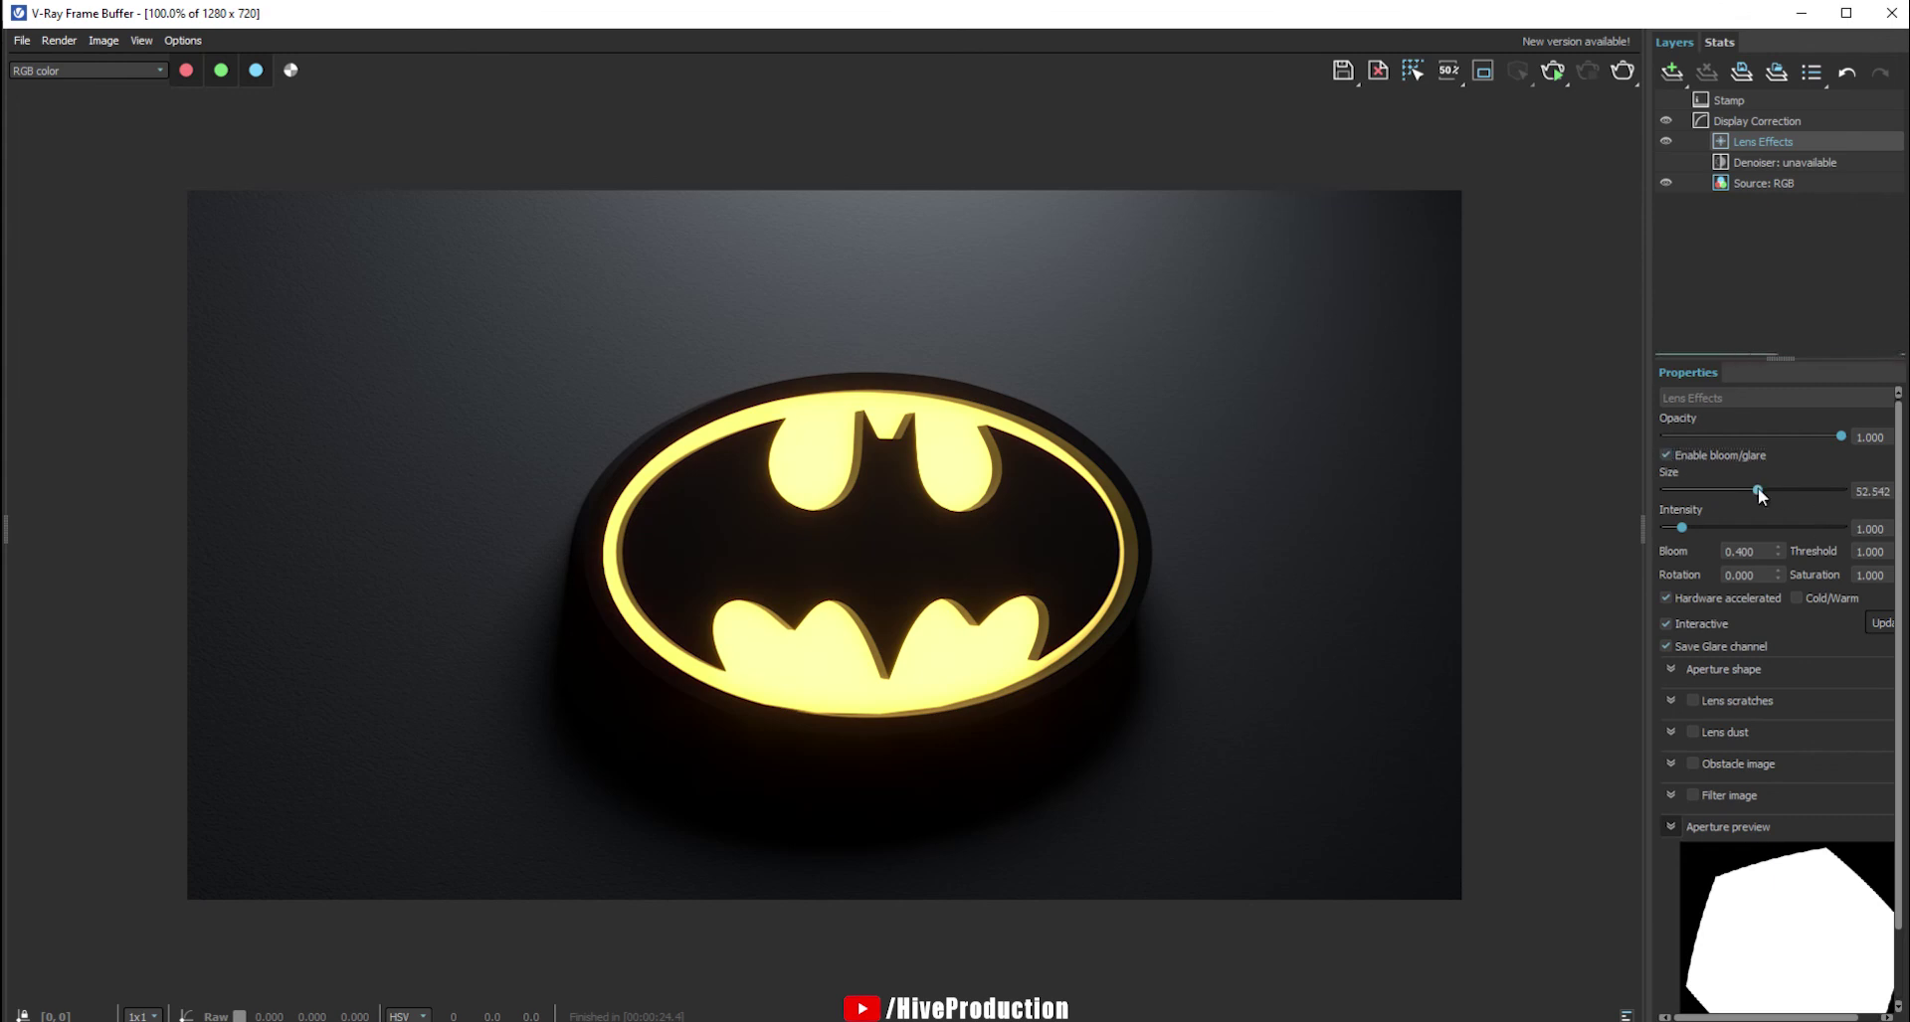
{"action": "left_click_drag", "start_coordinate": [1756, 490], "coordinate": [1723, 536]}
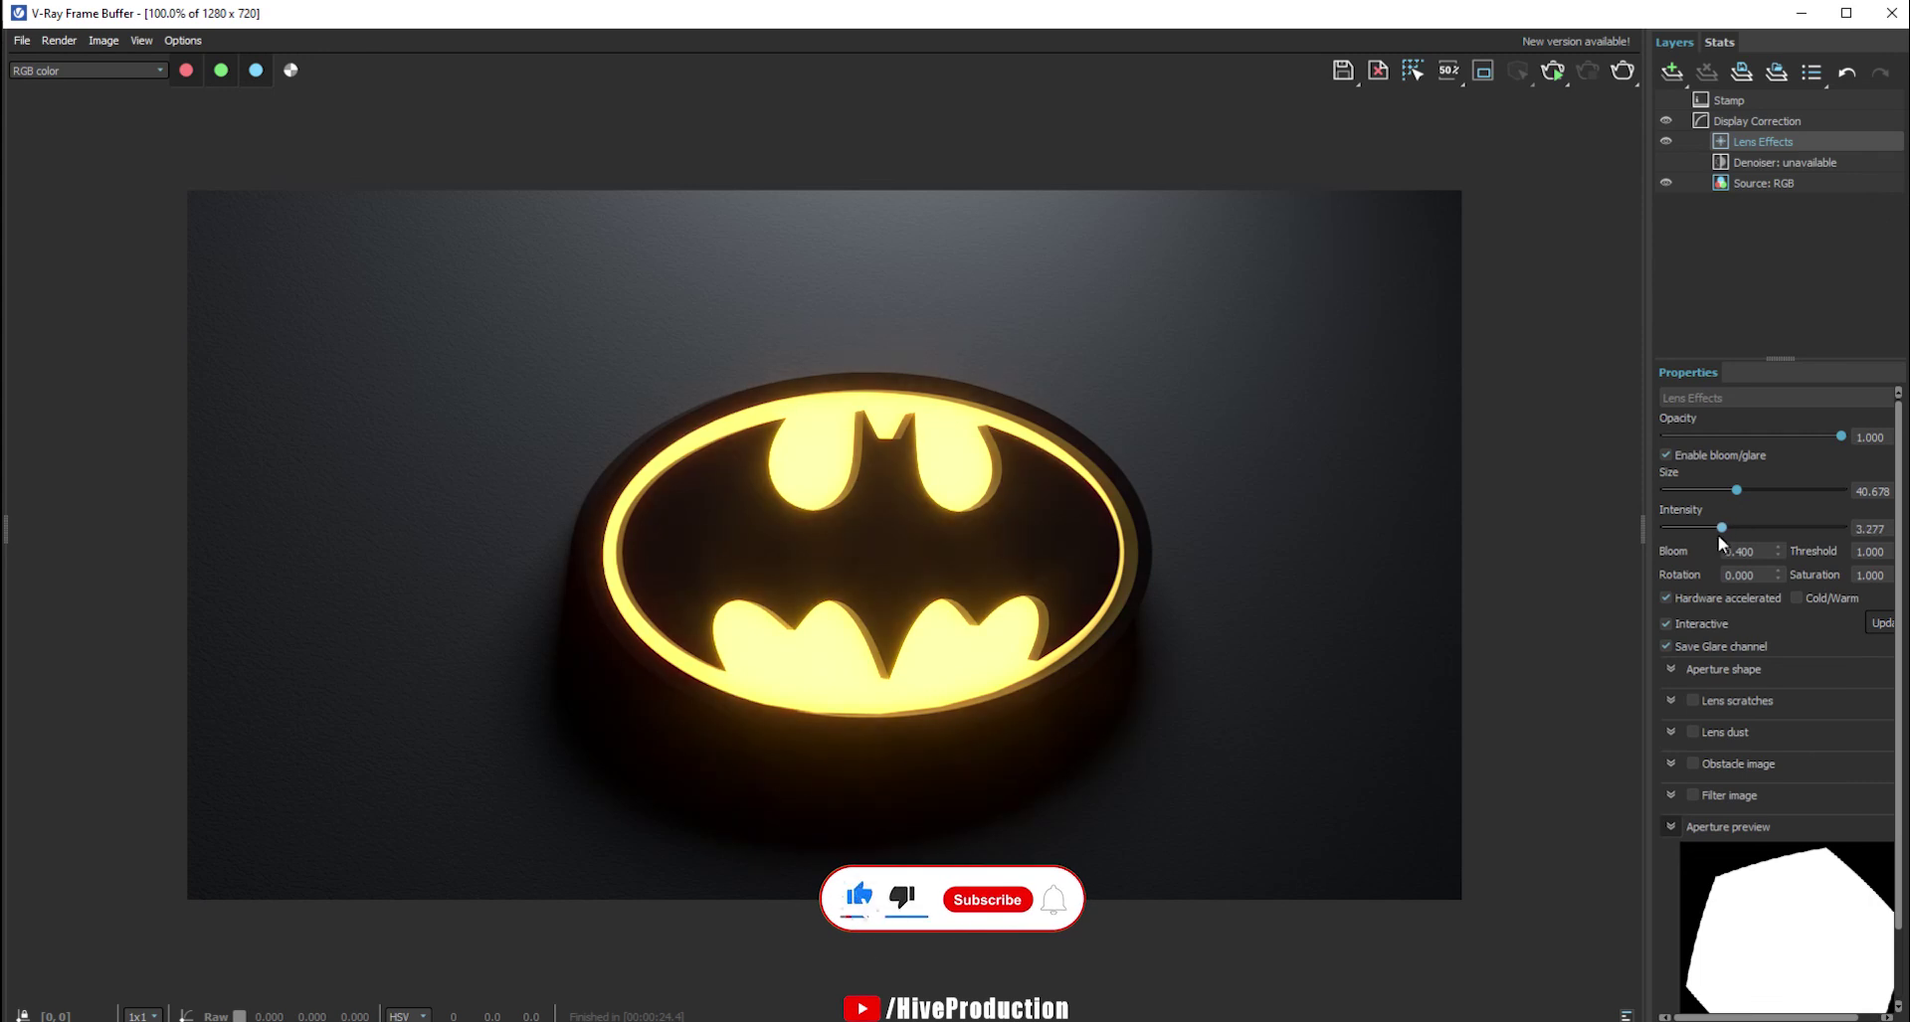
{"action": "scroll", "coordinate": [908, 668], "scroll_direction": "up", "scroll_amount": 4}
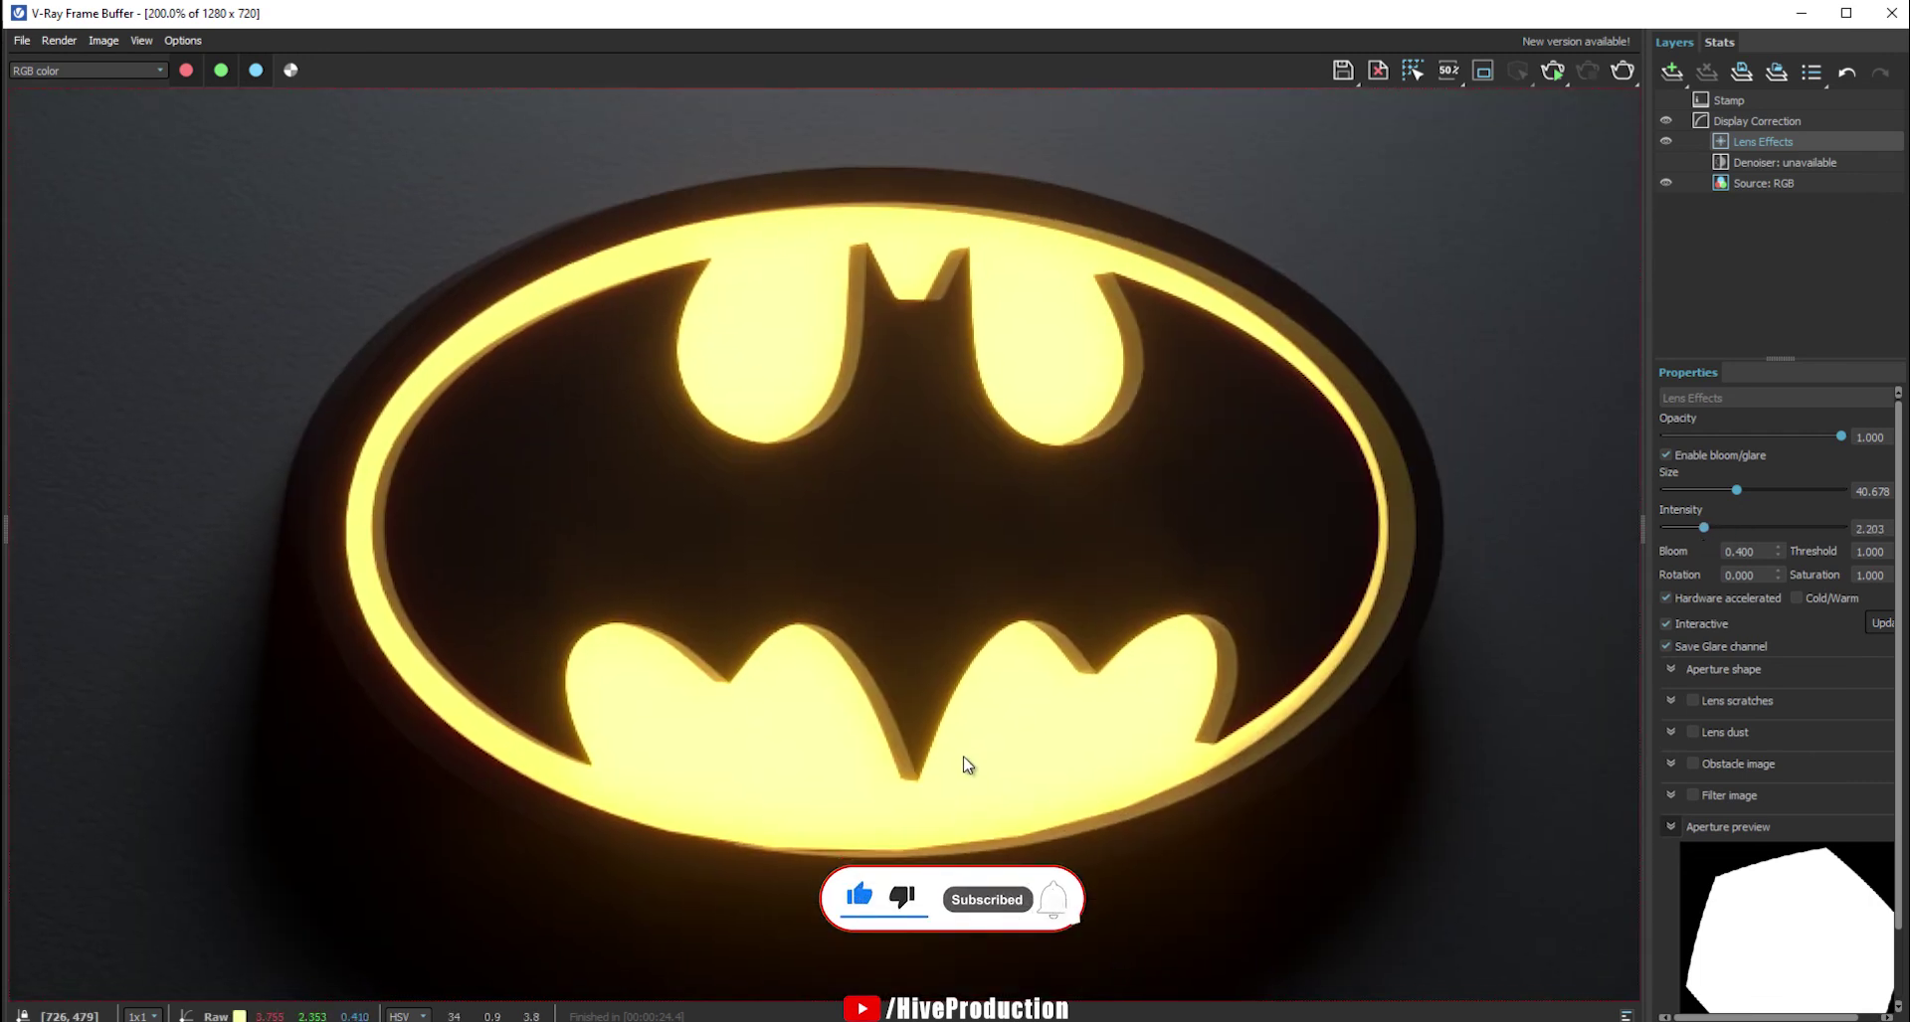
{"action": "scroll", "coordinate": [972, 760], "scroll_direction": "down", "scroll_amount": 4}
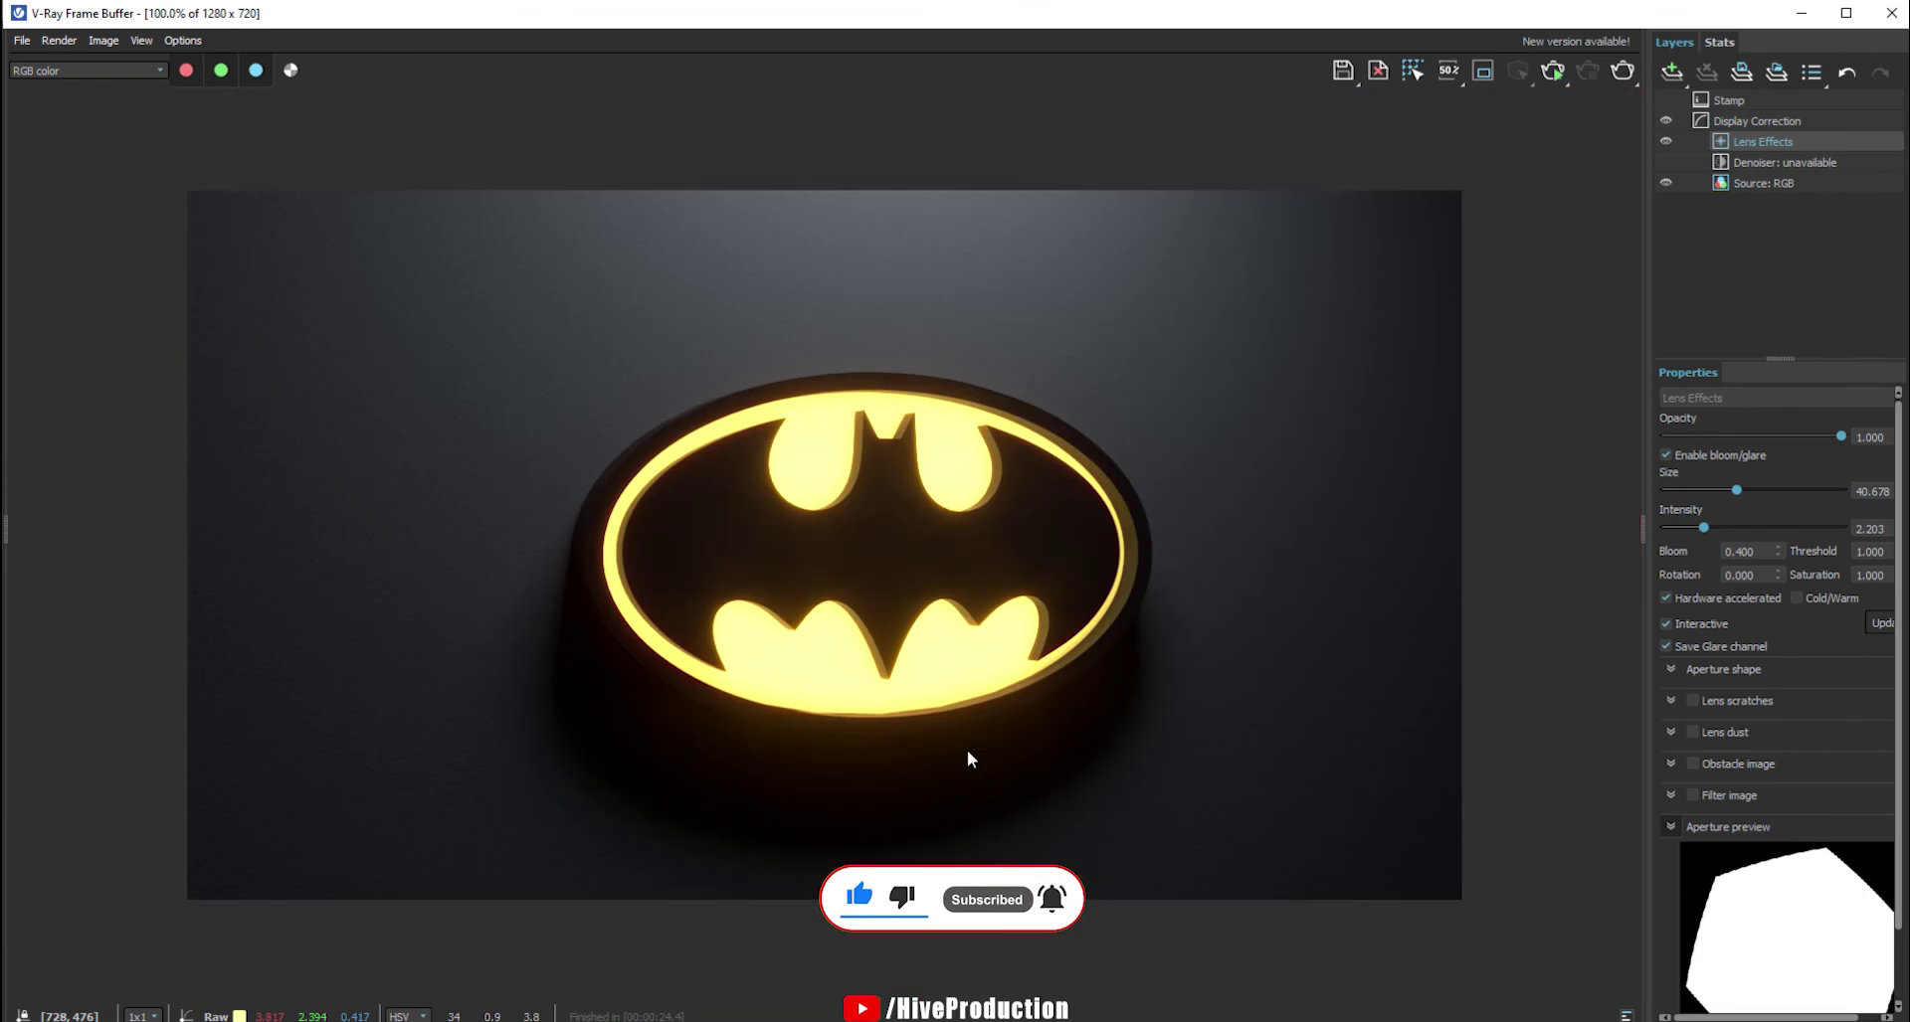